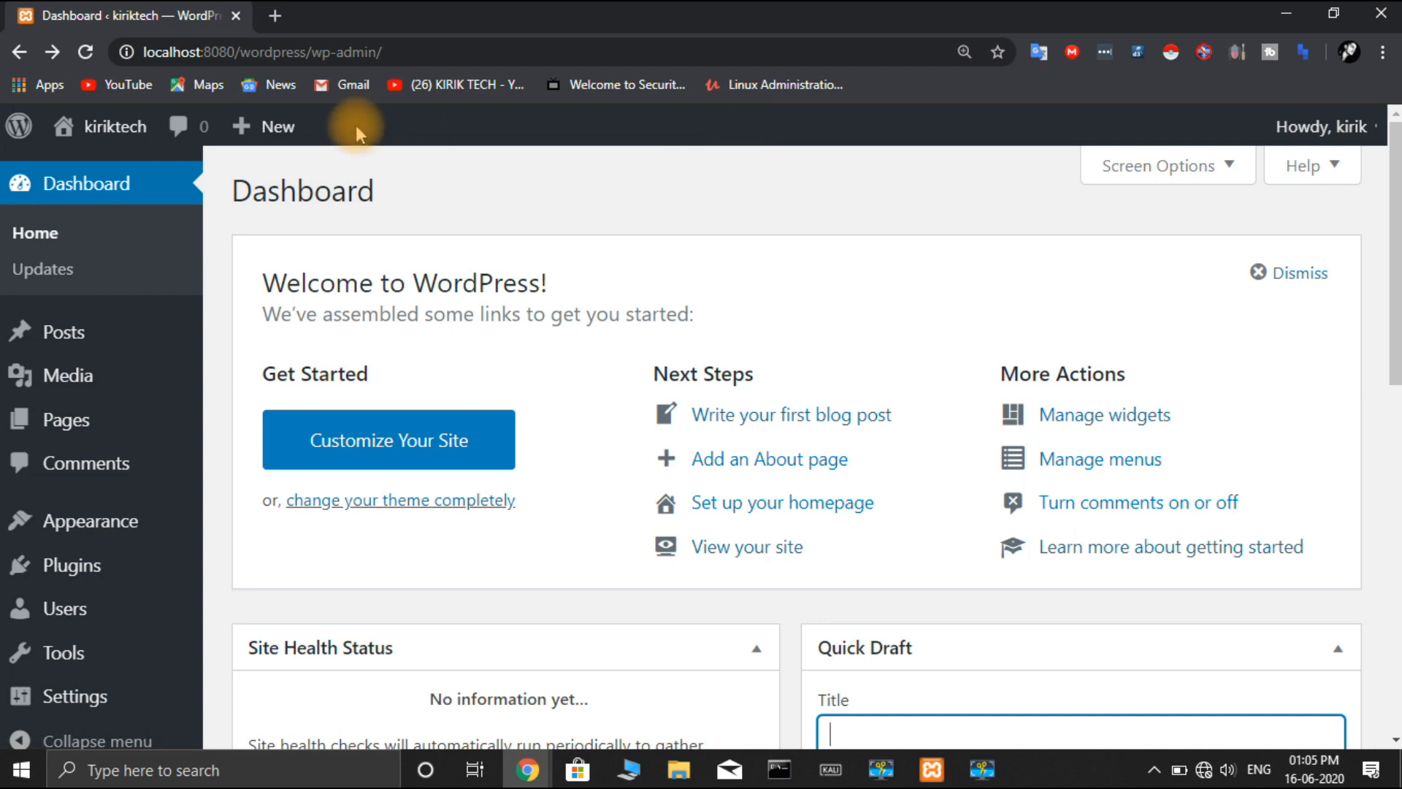
- View the live kiriktech site in a new tab, look over its home page and address, and close that tab
mouse_move(123, 139)
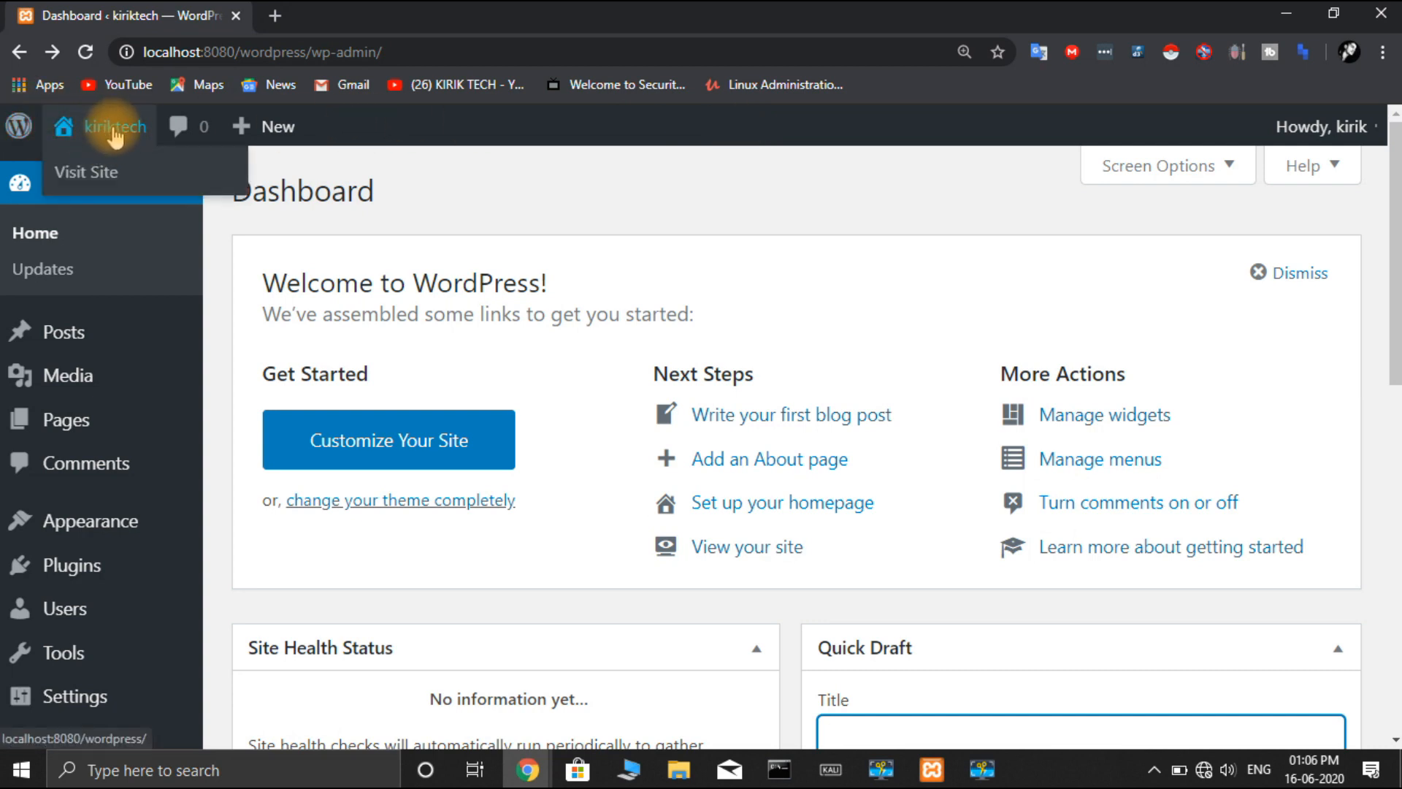
right_click(106, 168)
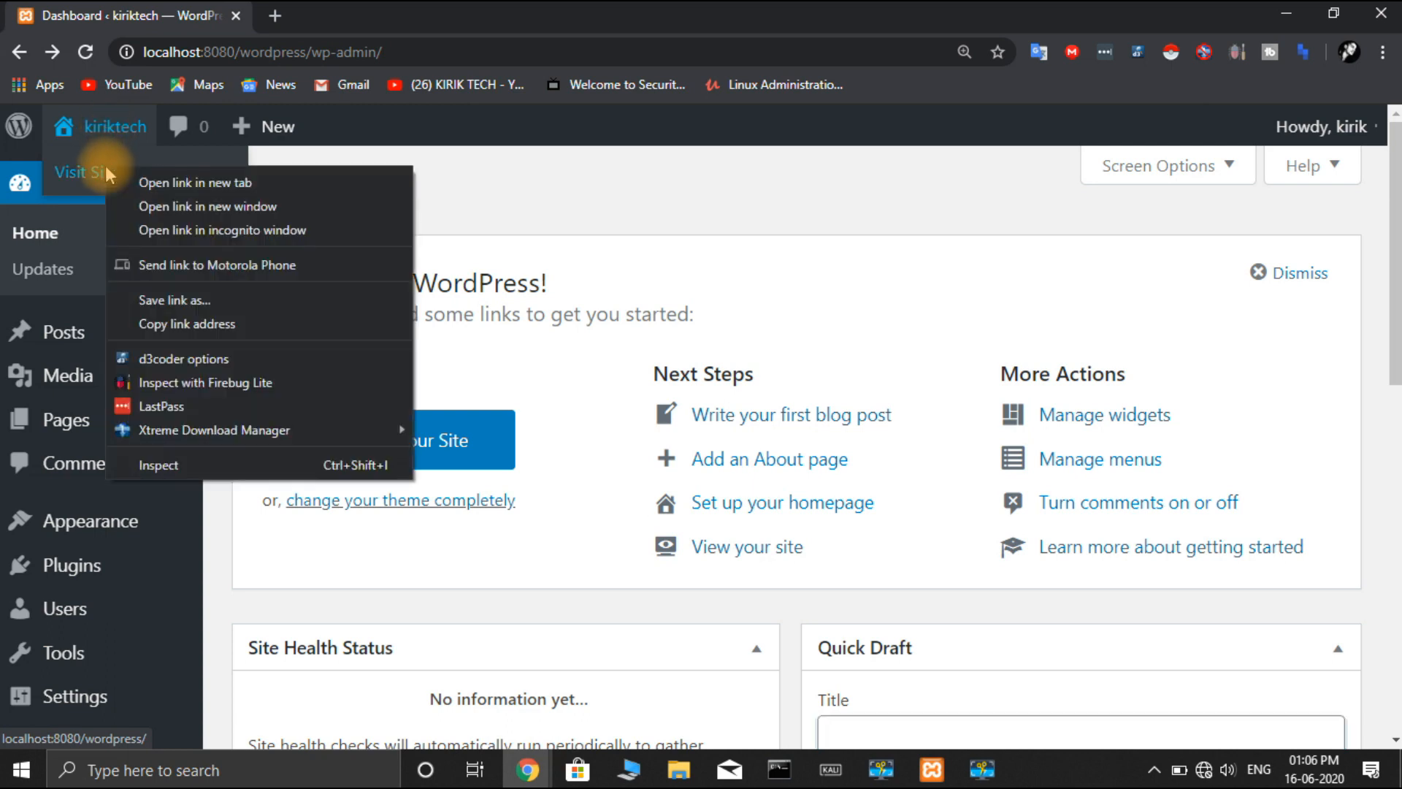
click(149, 183)
click(356, 22)
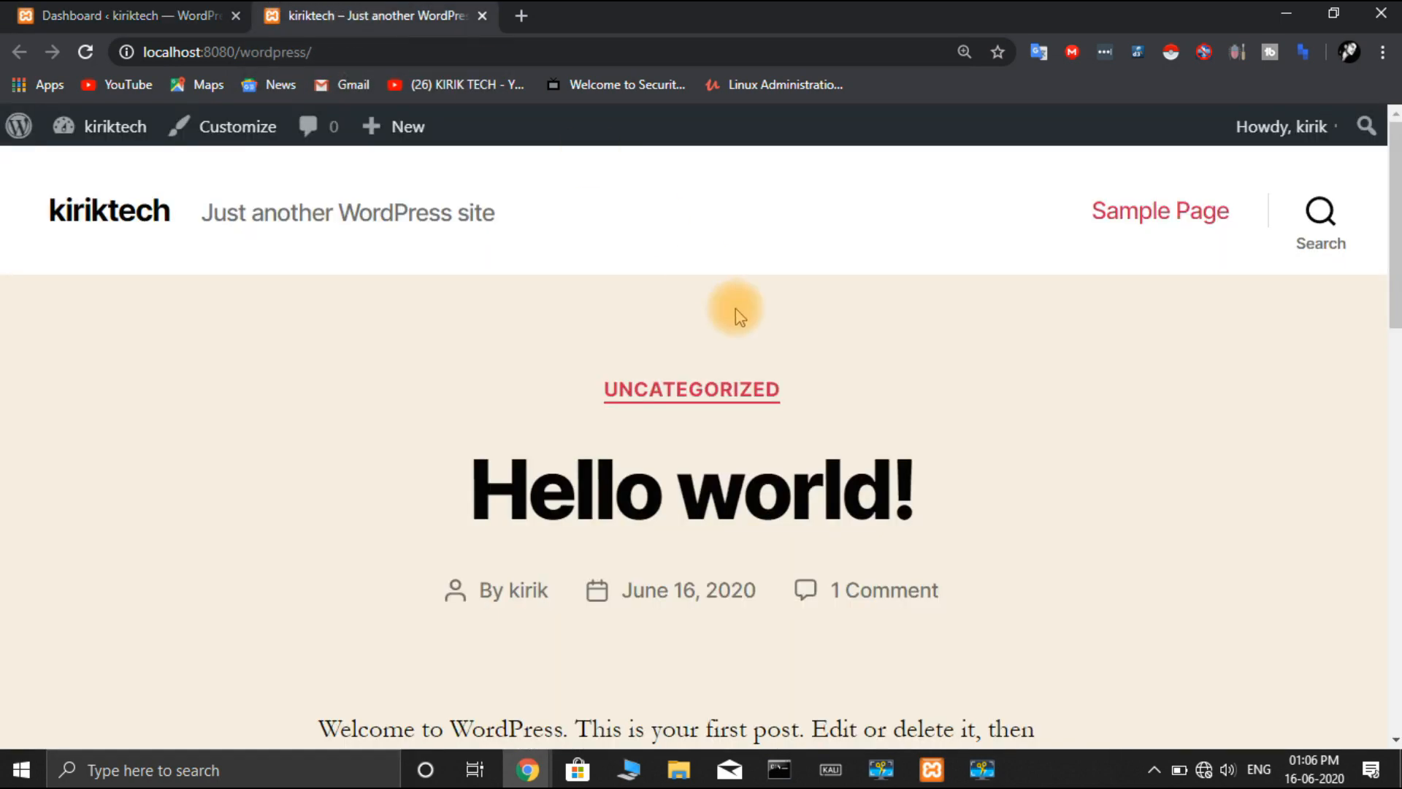
scroll(735, 308, down, 15)
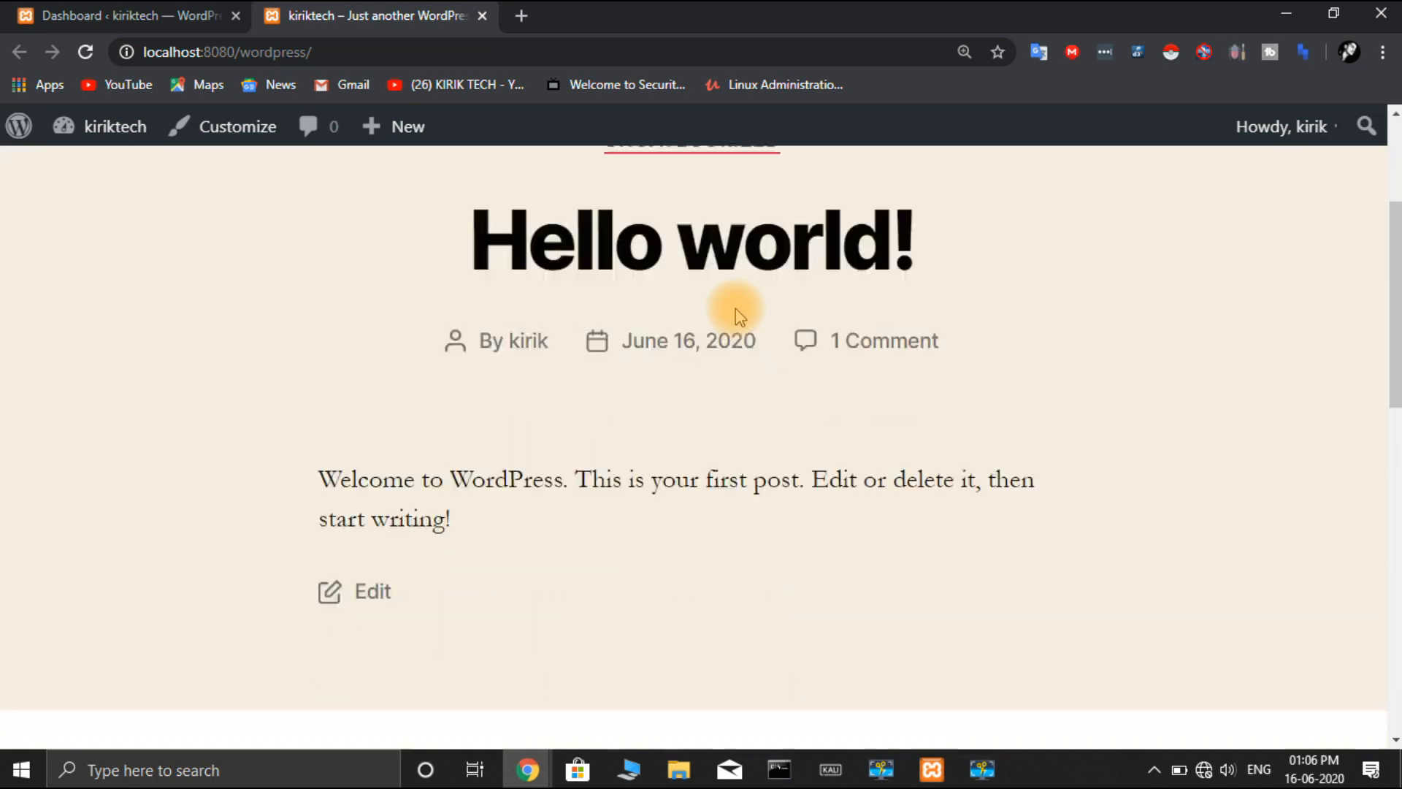
scroll(735, 308, up, 15)
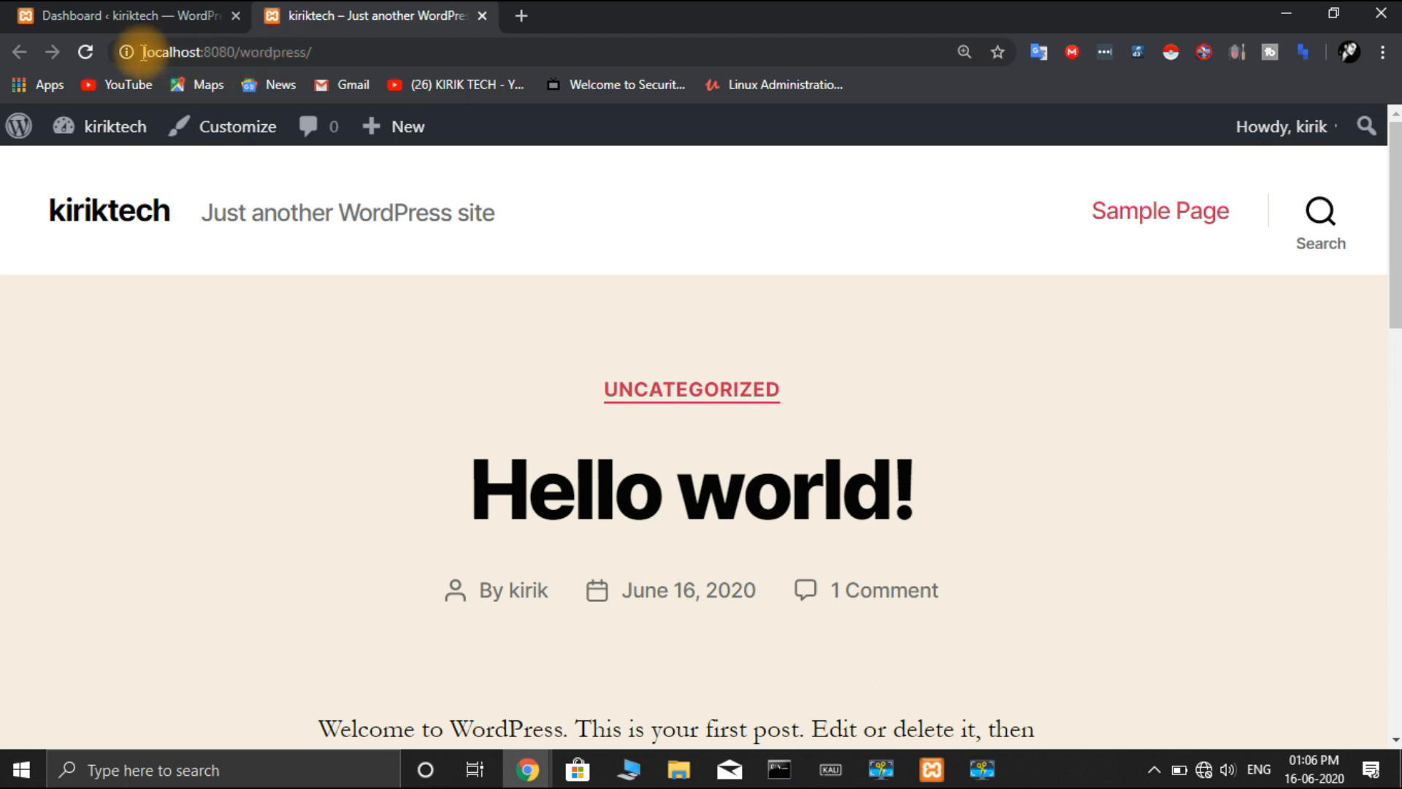
drag(135, 52, 341, 69)
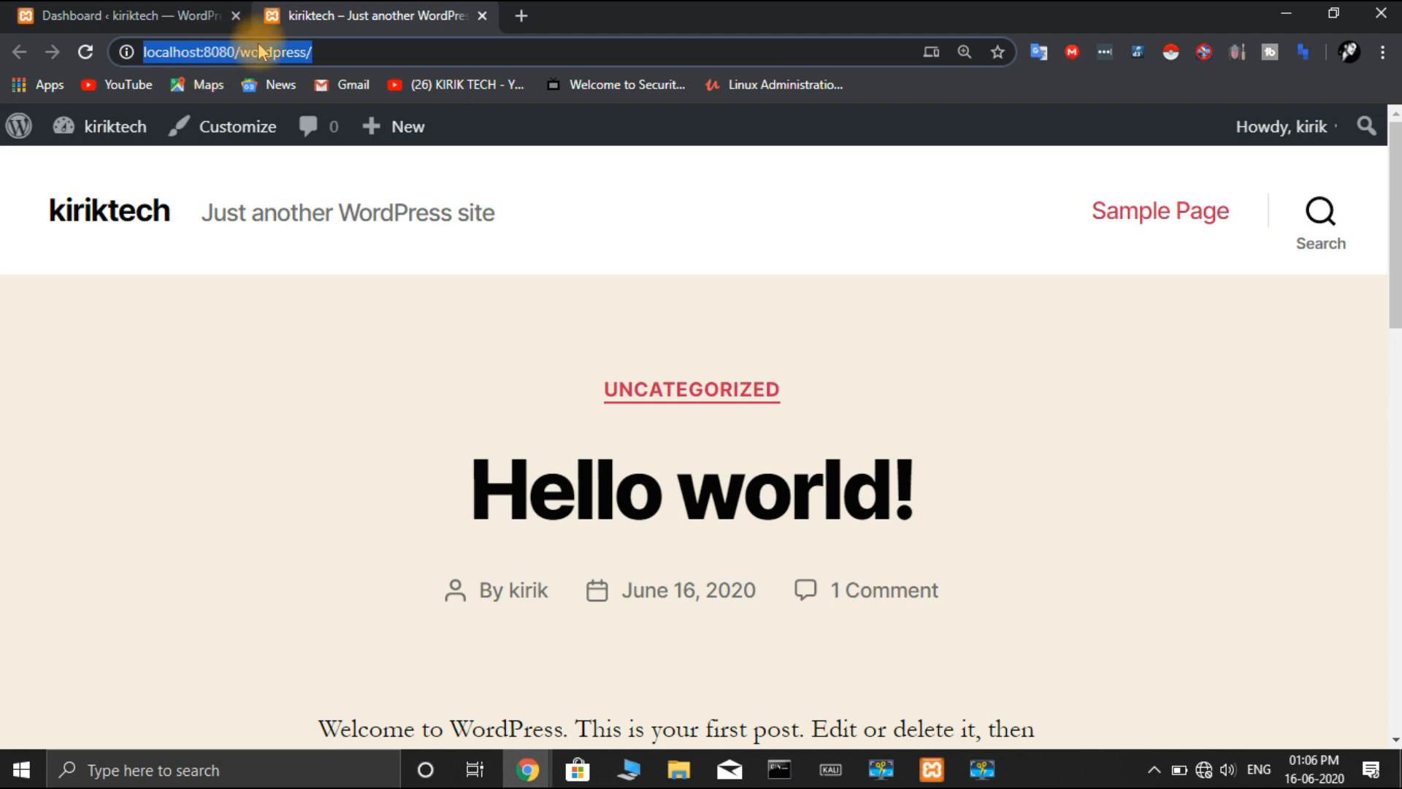
click(483, 15)
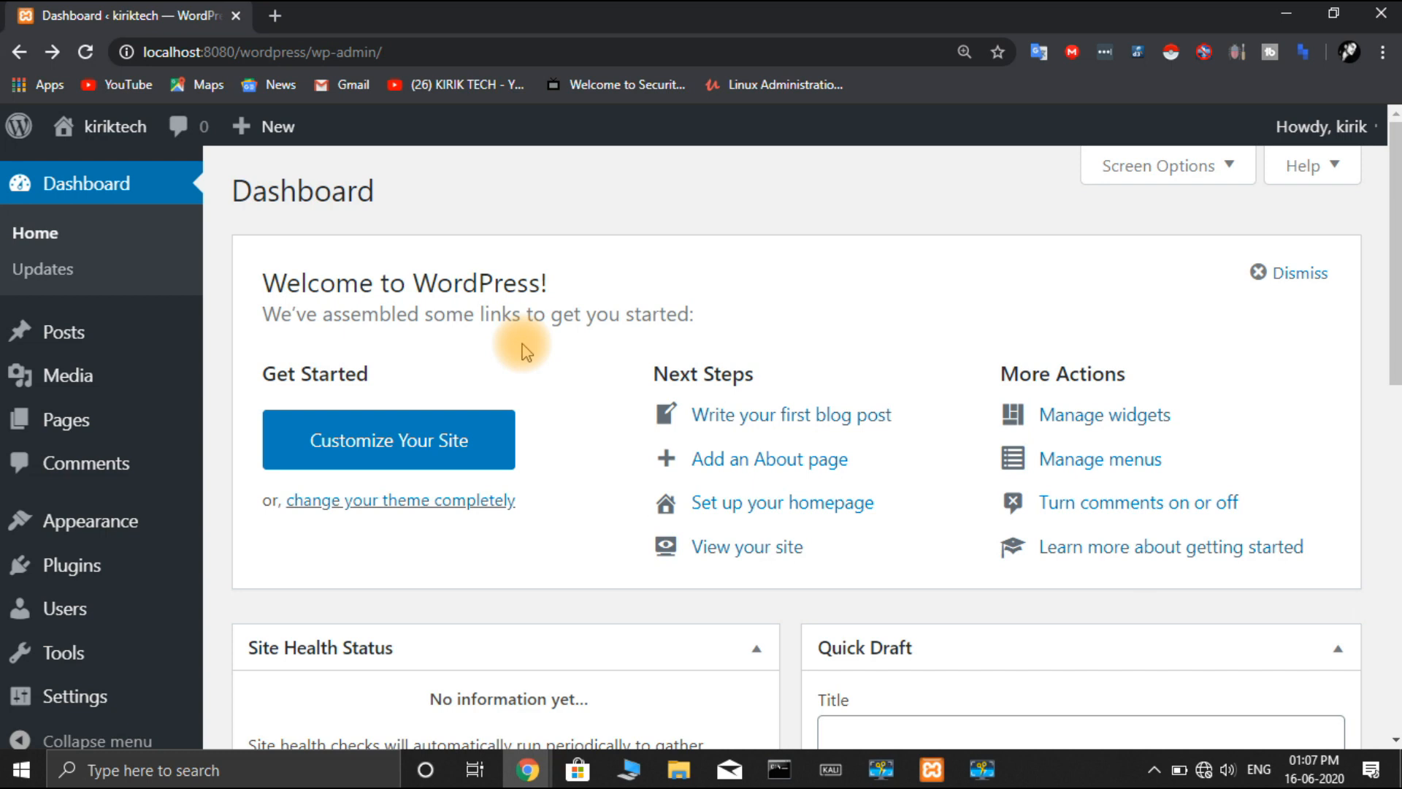
- Open the list of all posts and start a new post from it
mouse_move(91, 371)
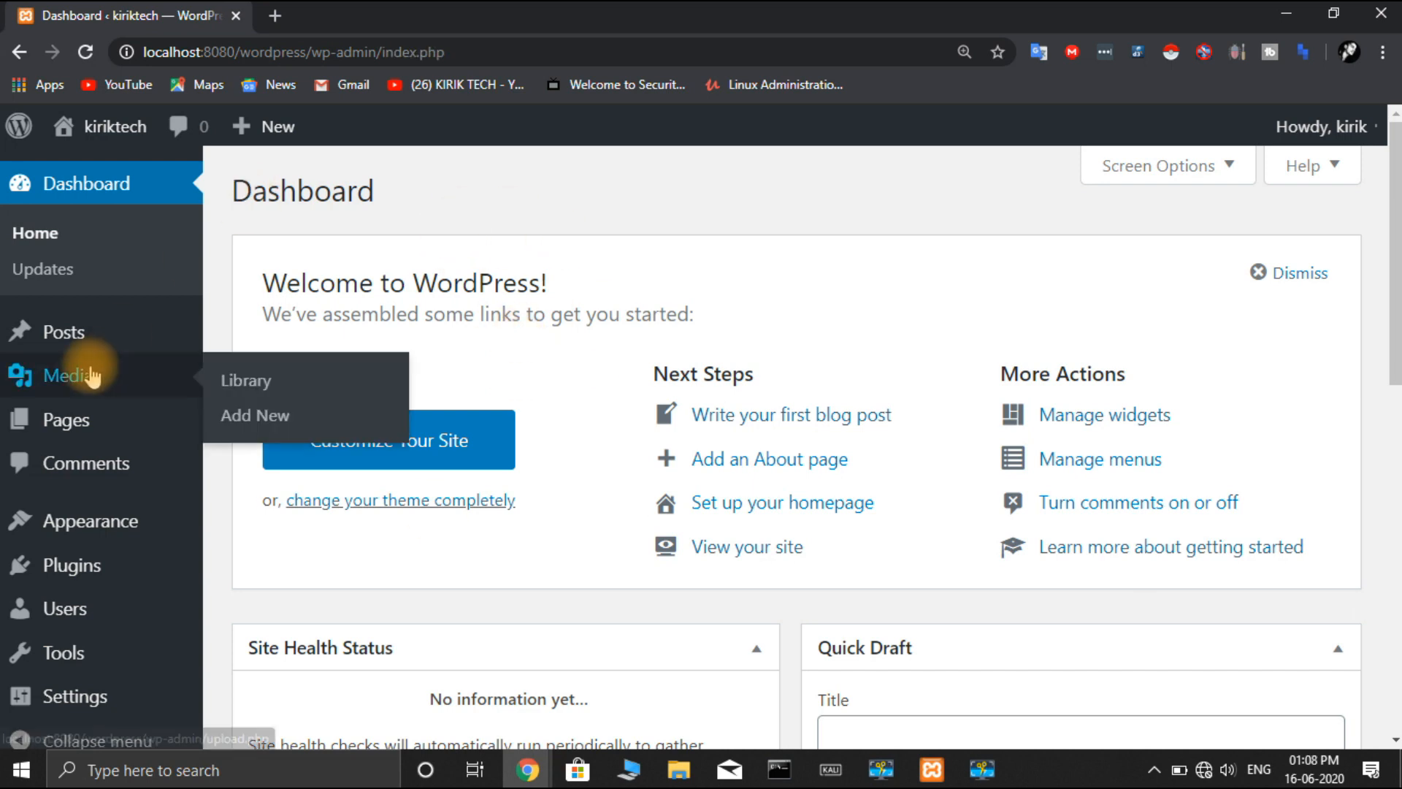
mouse_move(91, 342)
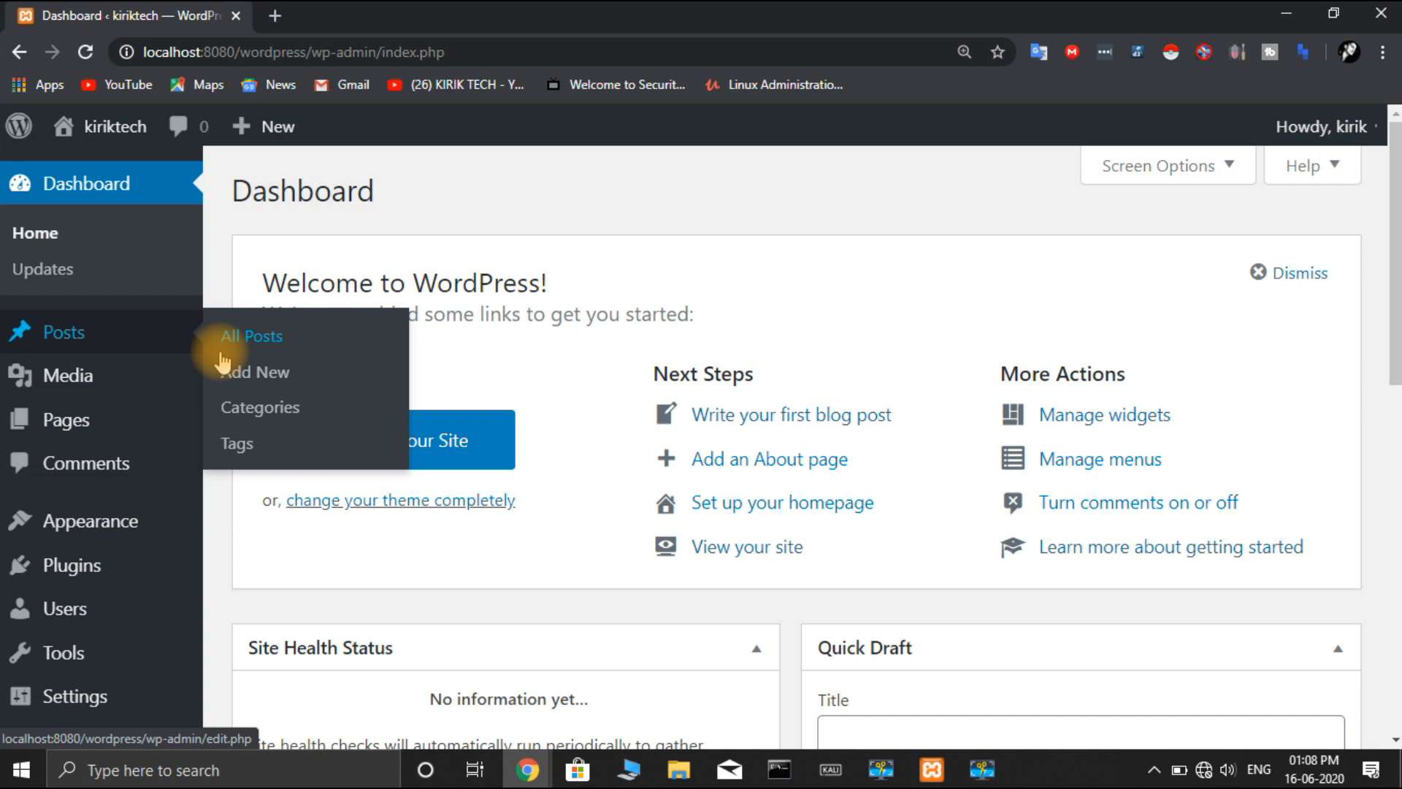
click(260, 349)
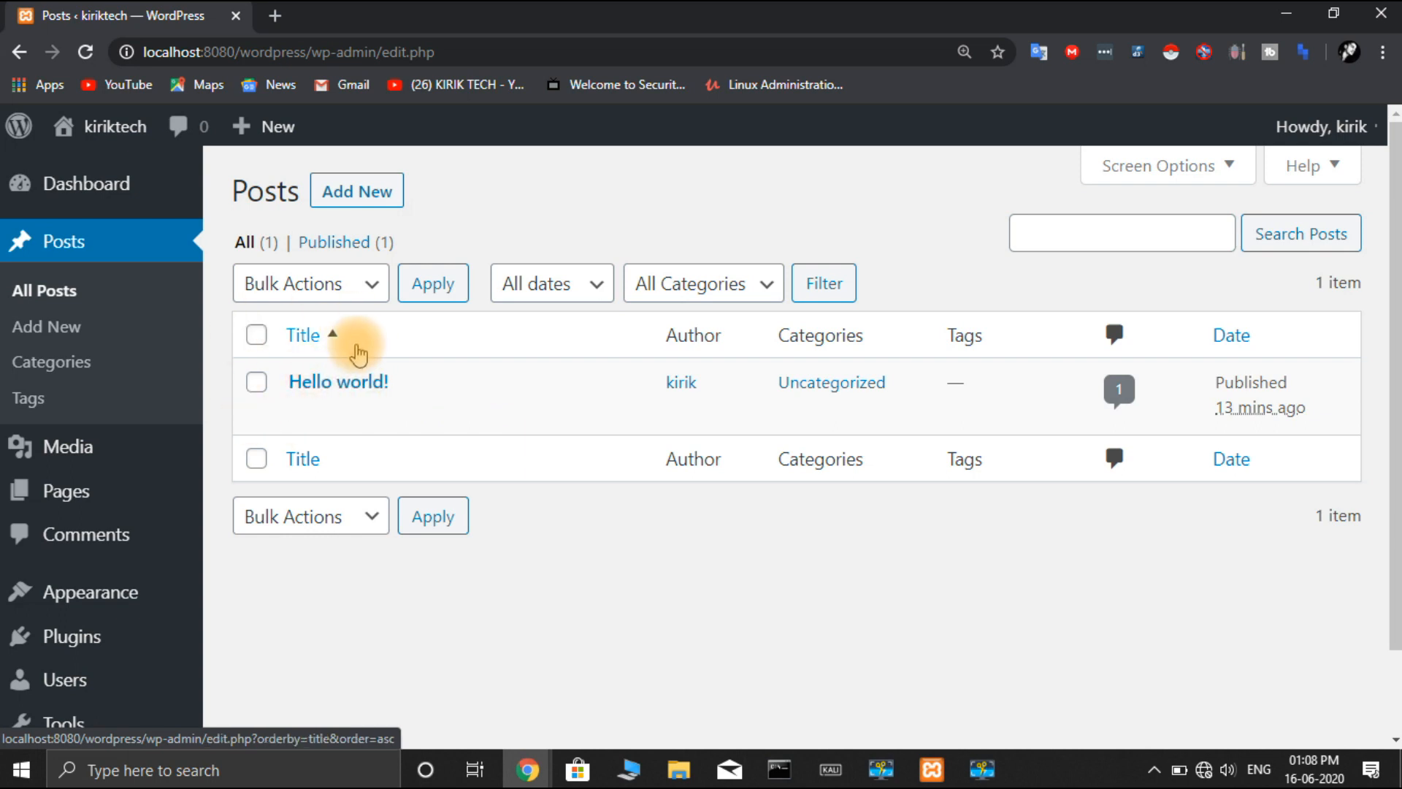
click(377, 199)
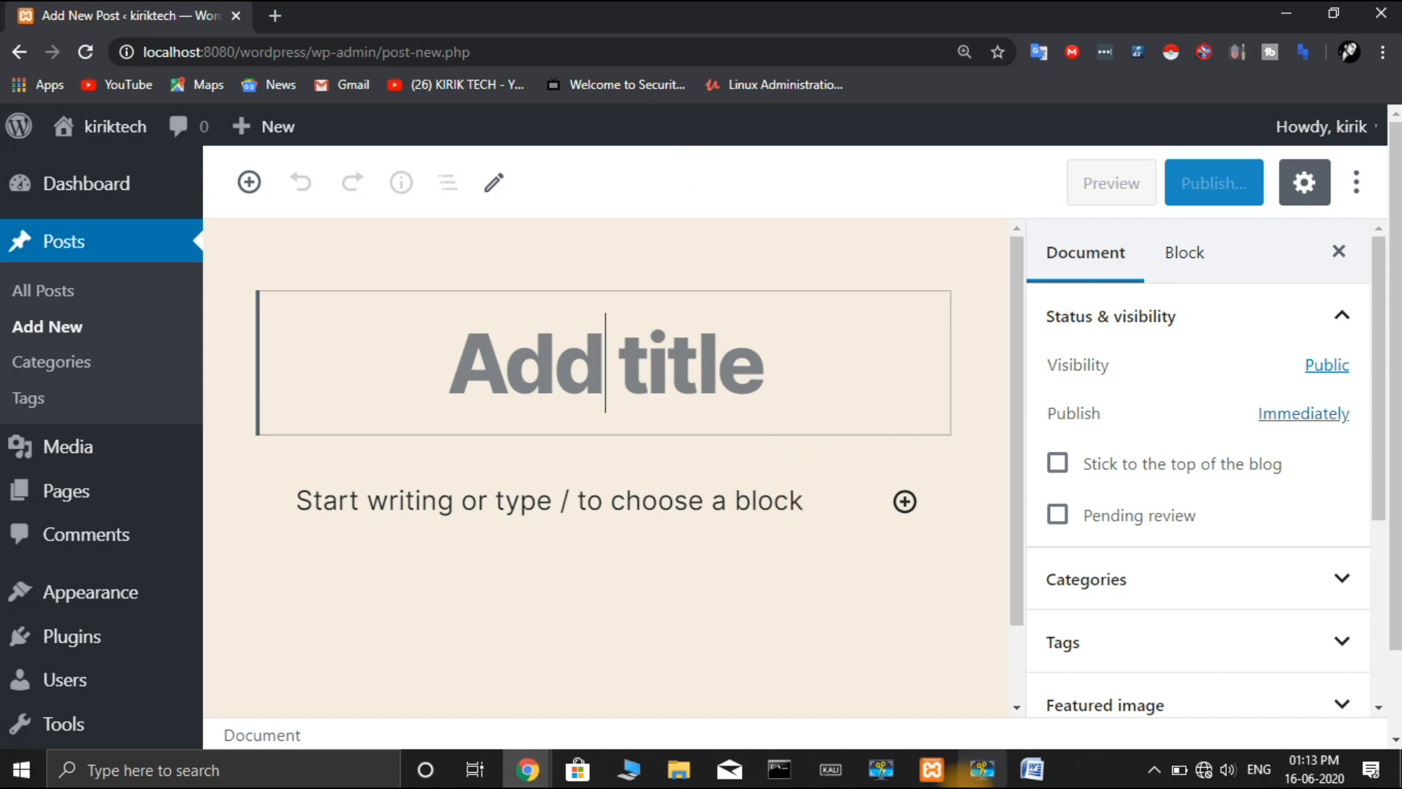
- Check the Apache and MySQL modules in the XAMPP Control Panel, minimize it, and title the new post "Ethical Hacking"
click(932, 768)
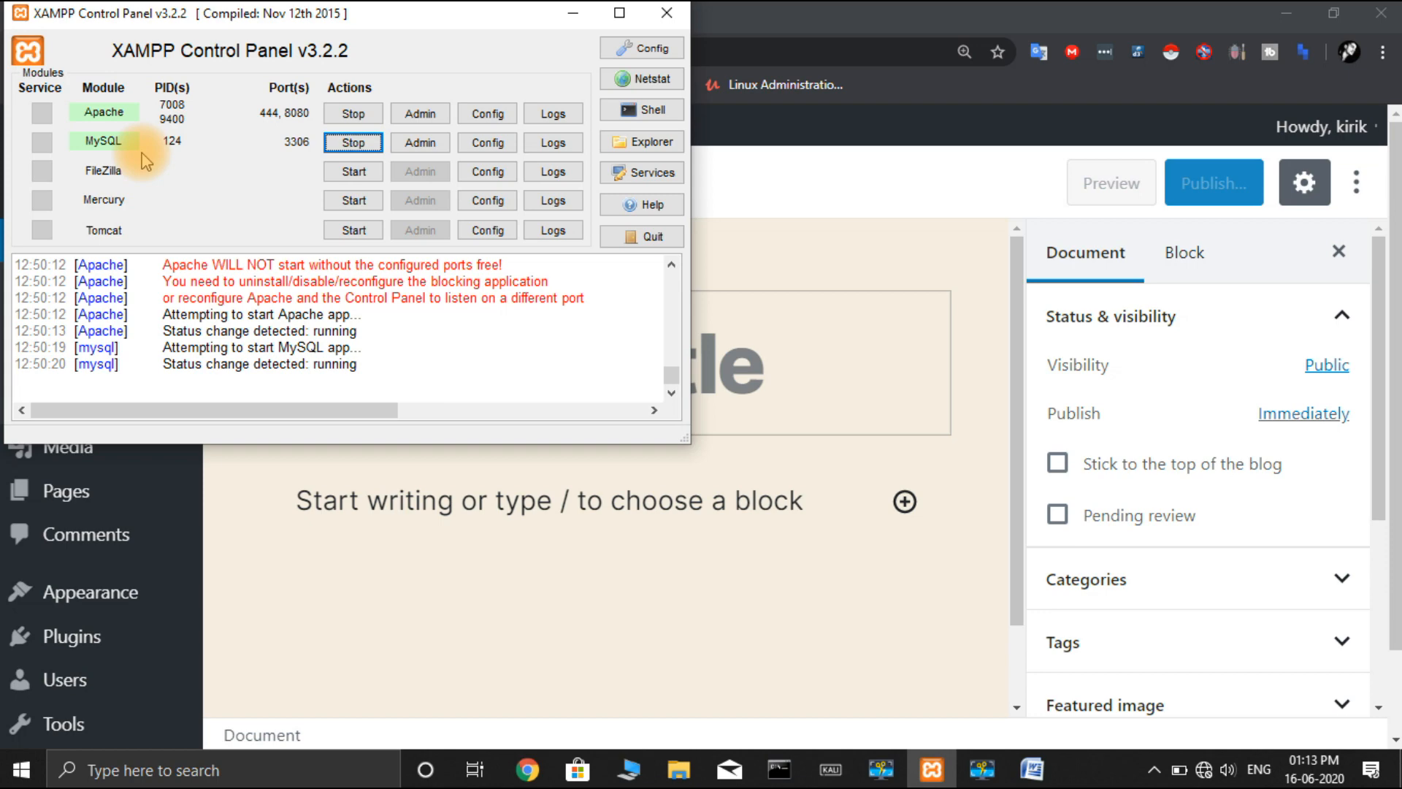
click(575, 13)
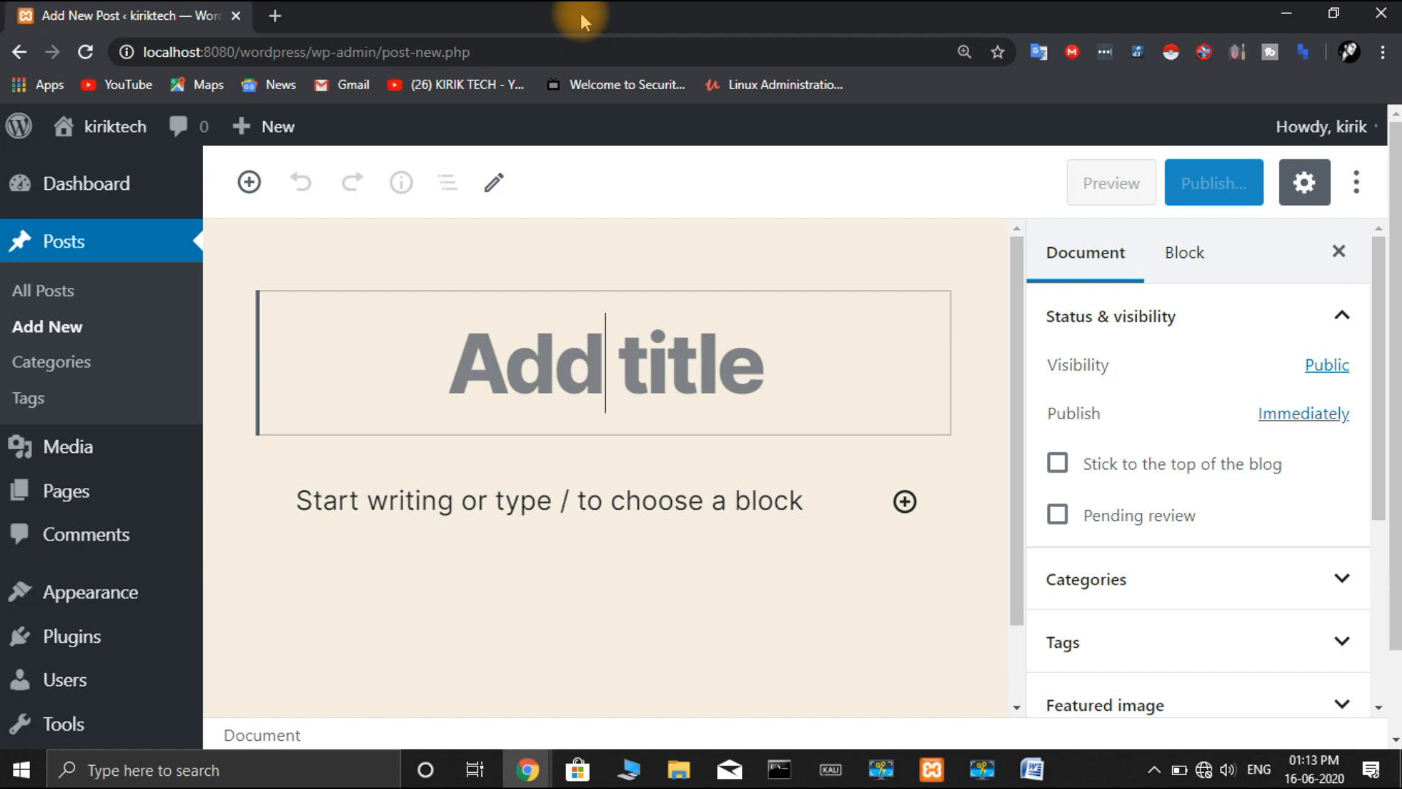
text(Ethical Hacking)
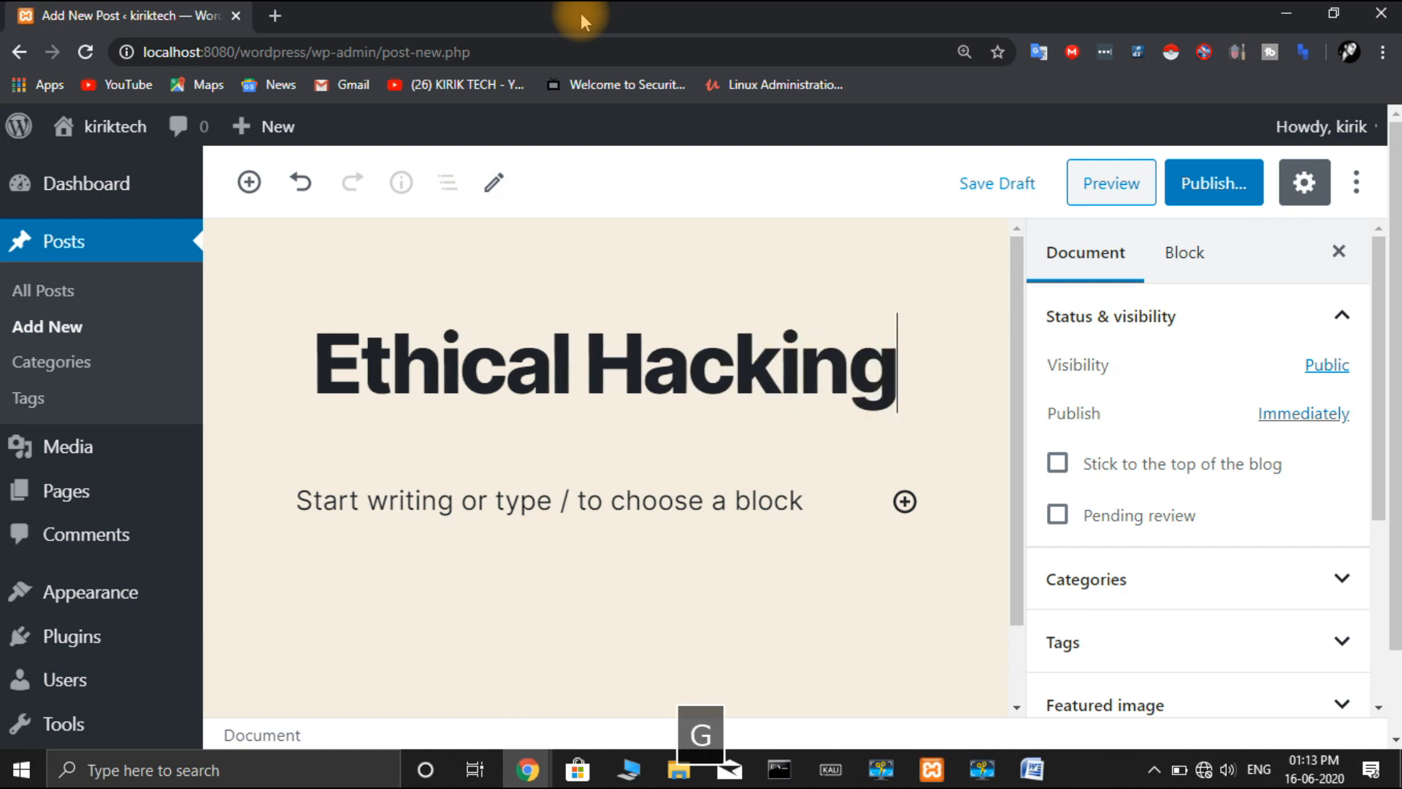
- Copy the article text from the "Introduction" heading through "And so on.." in the Word document and paste it into the post body
click(544, 509)
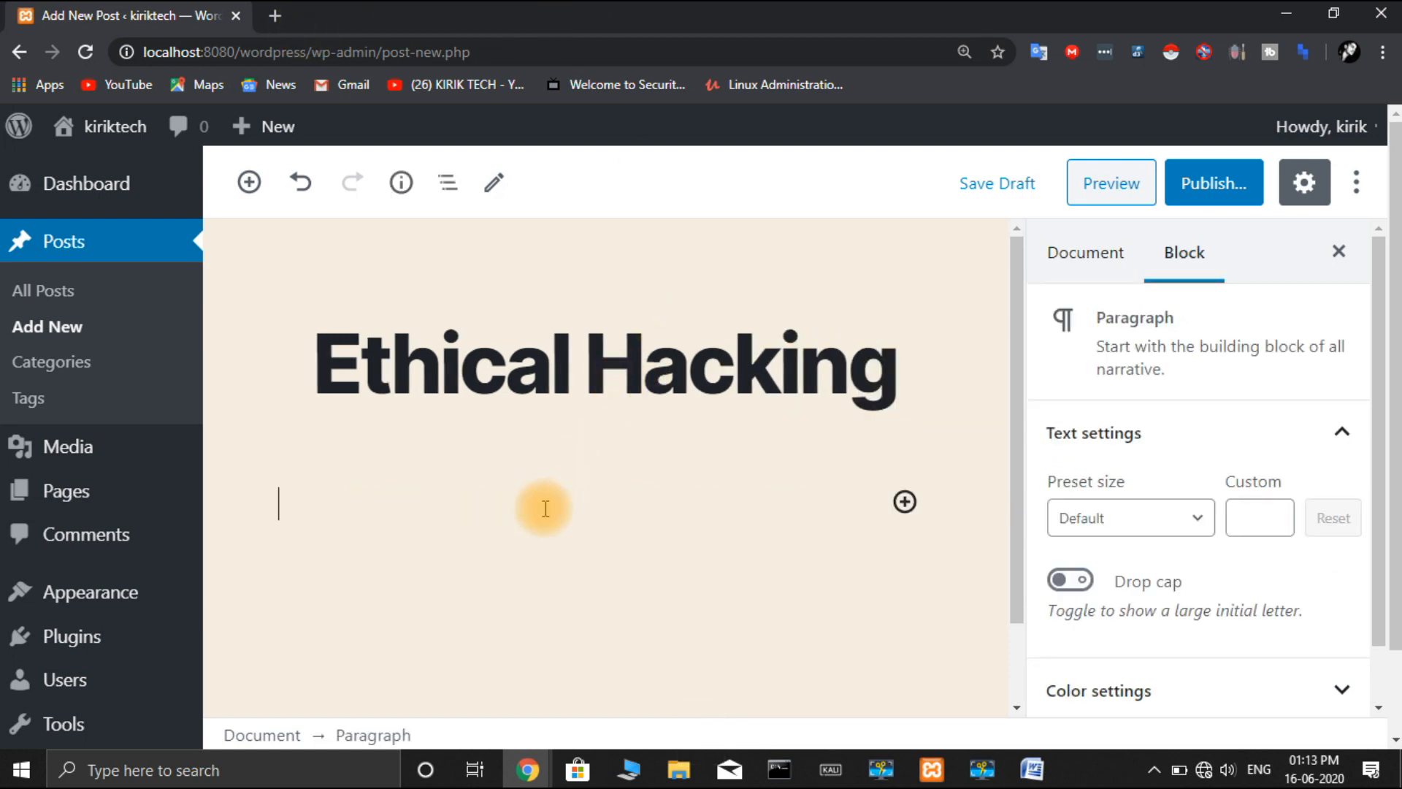
click(1037, 769)
scroll(901, 441, up, 10)
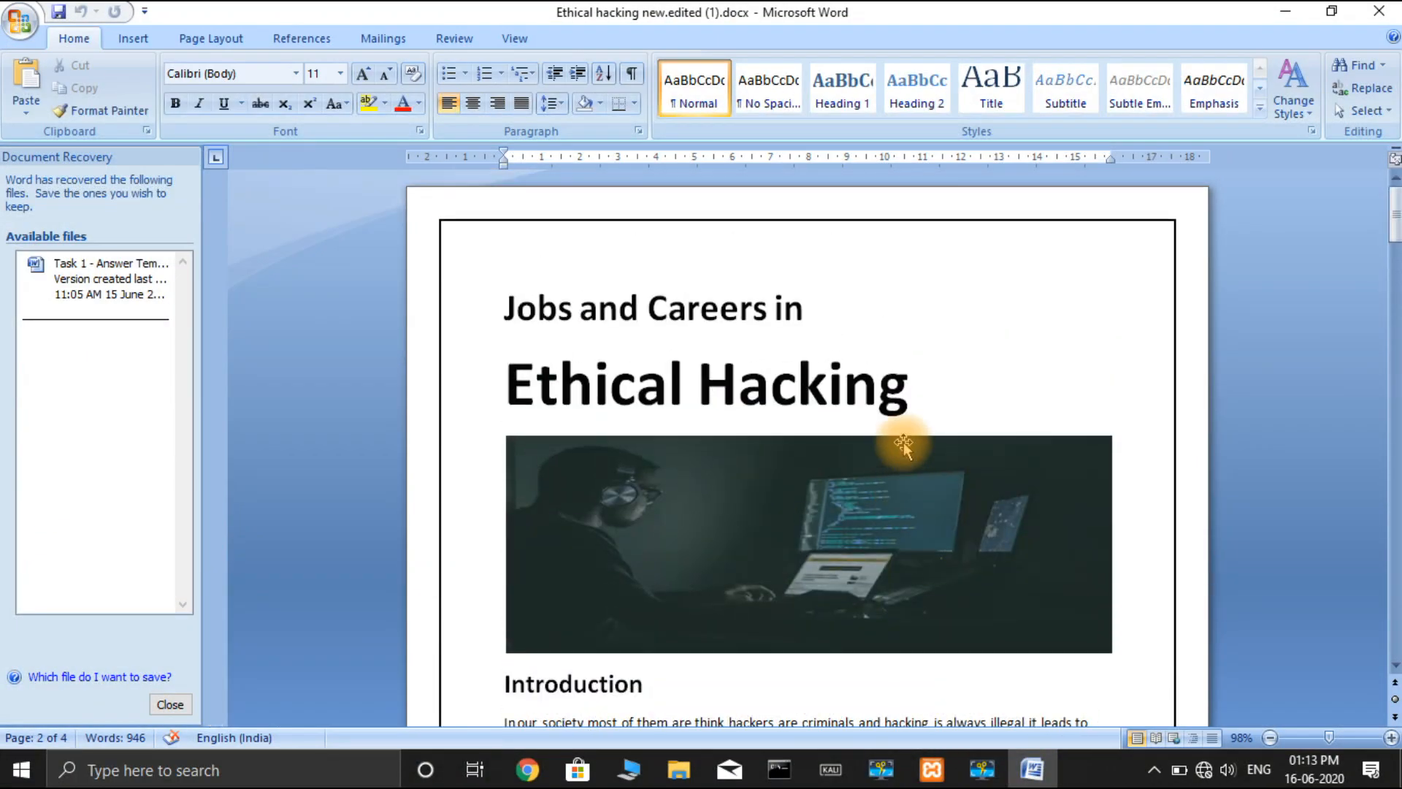
drag(504, 684, 816, 696)
key(ctrl+c)
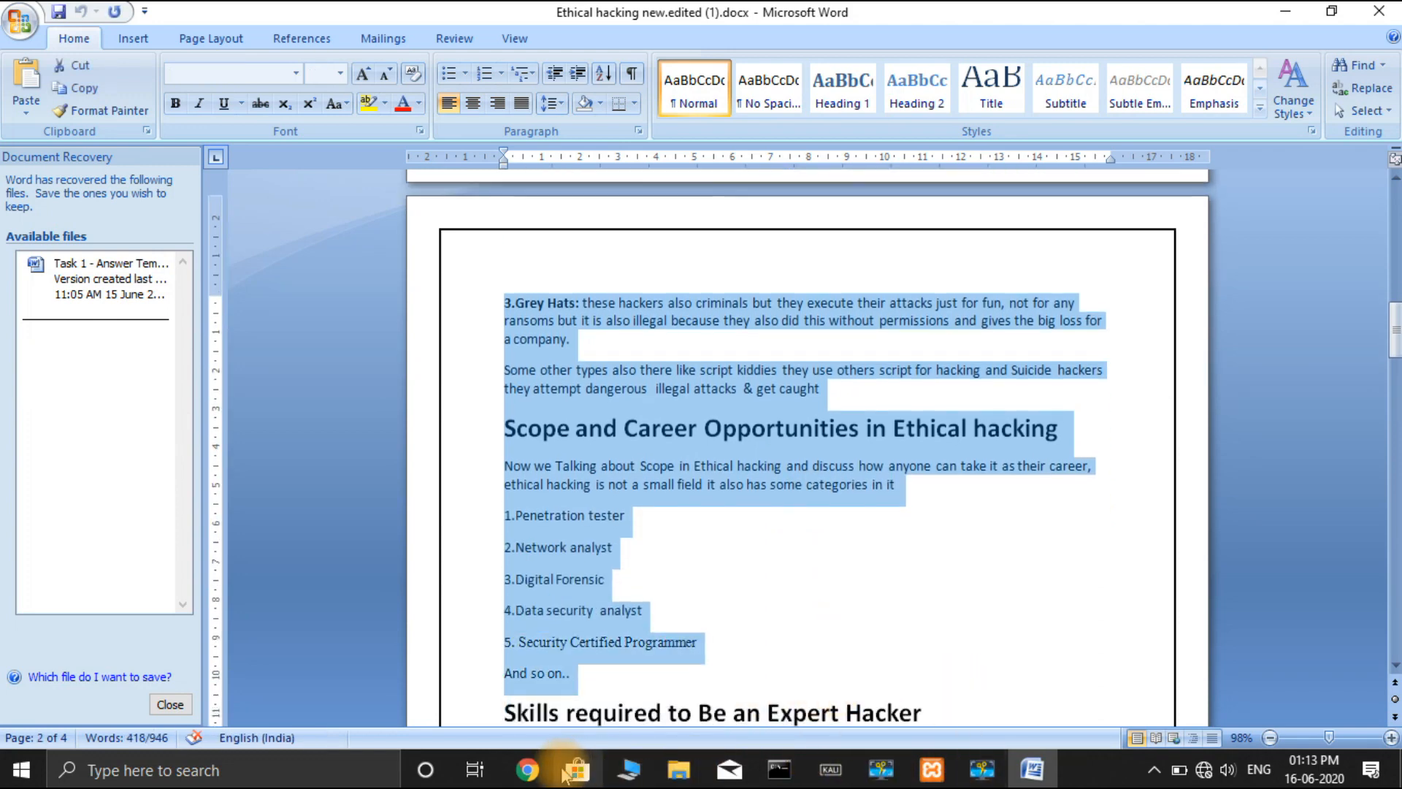
mouse_move(527, 770)
click(668, 712)
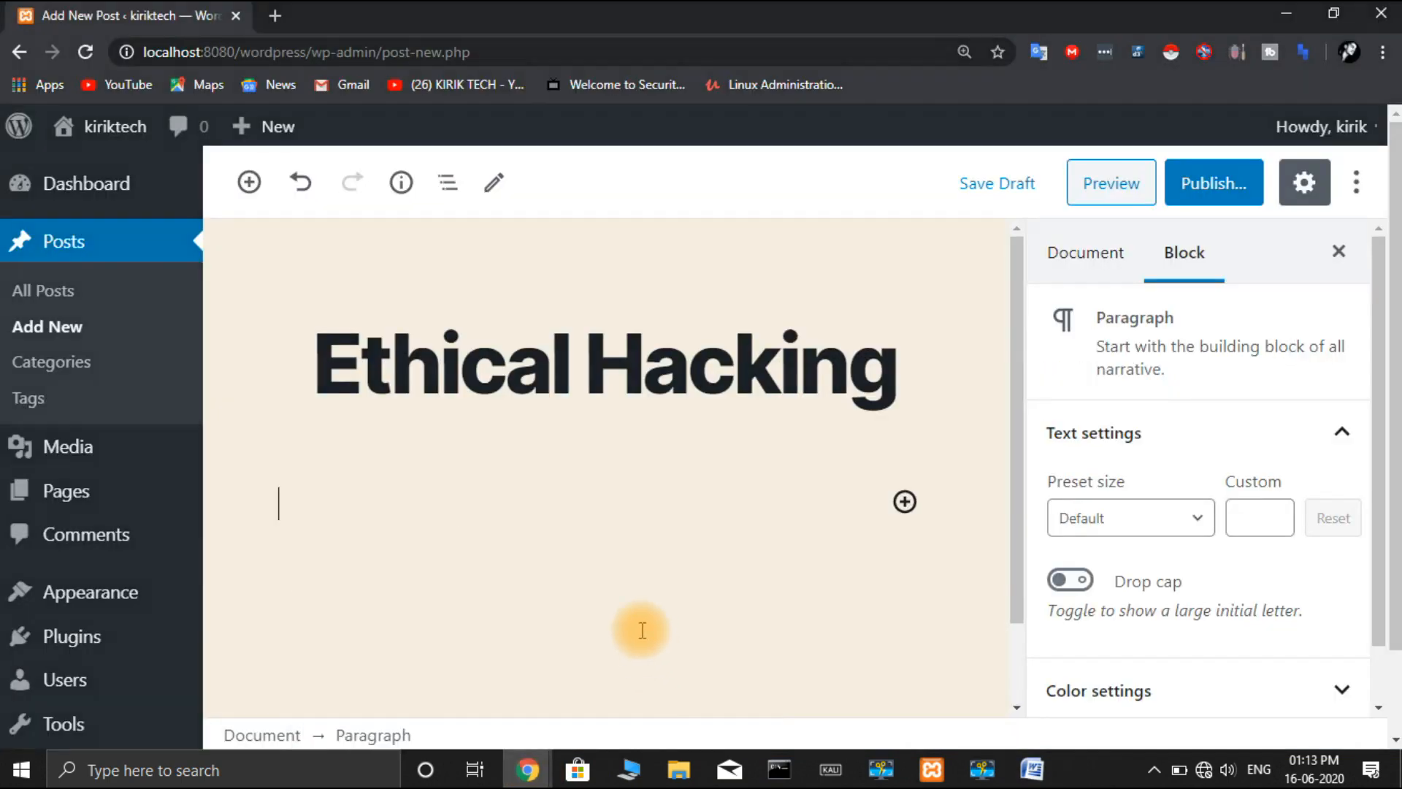
key(ctrl+v)
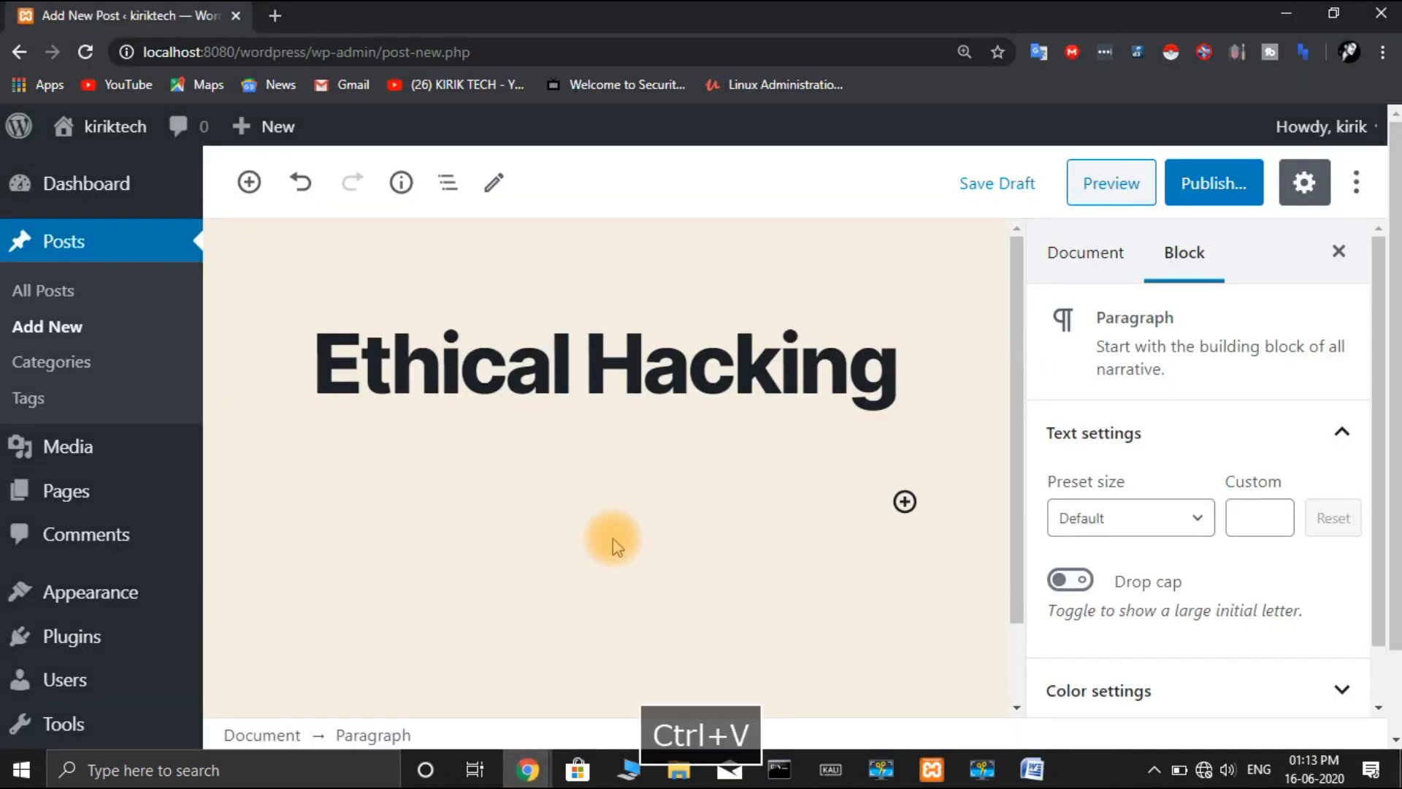
scroll(613, 538, up, 20)
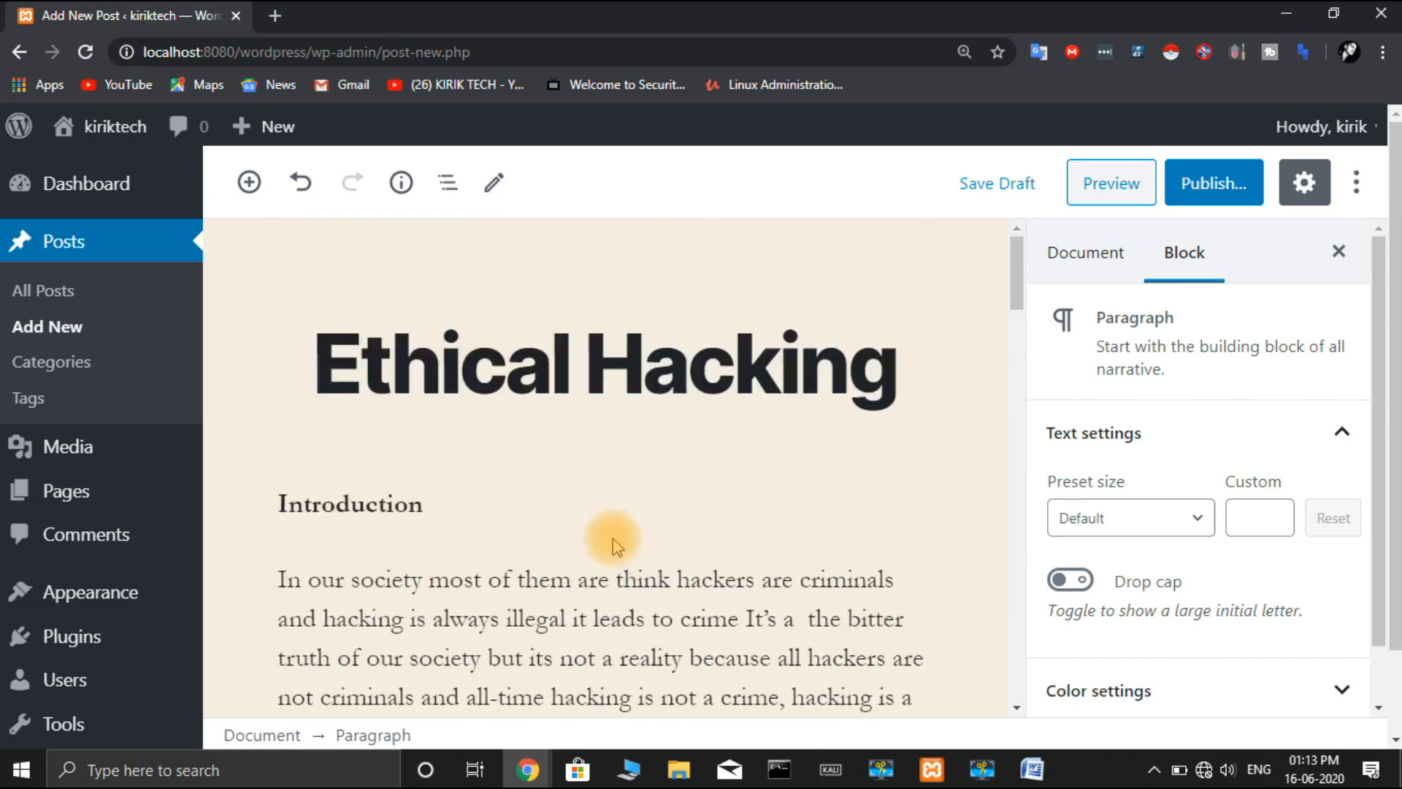
- Examine the beginning of the pasted post and its document settings from Status & visibility down to Post Attributes
scroll(612, 537, down, 2)
scroll(613, 538, up, 2)
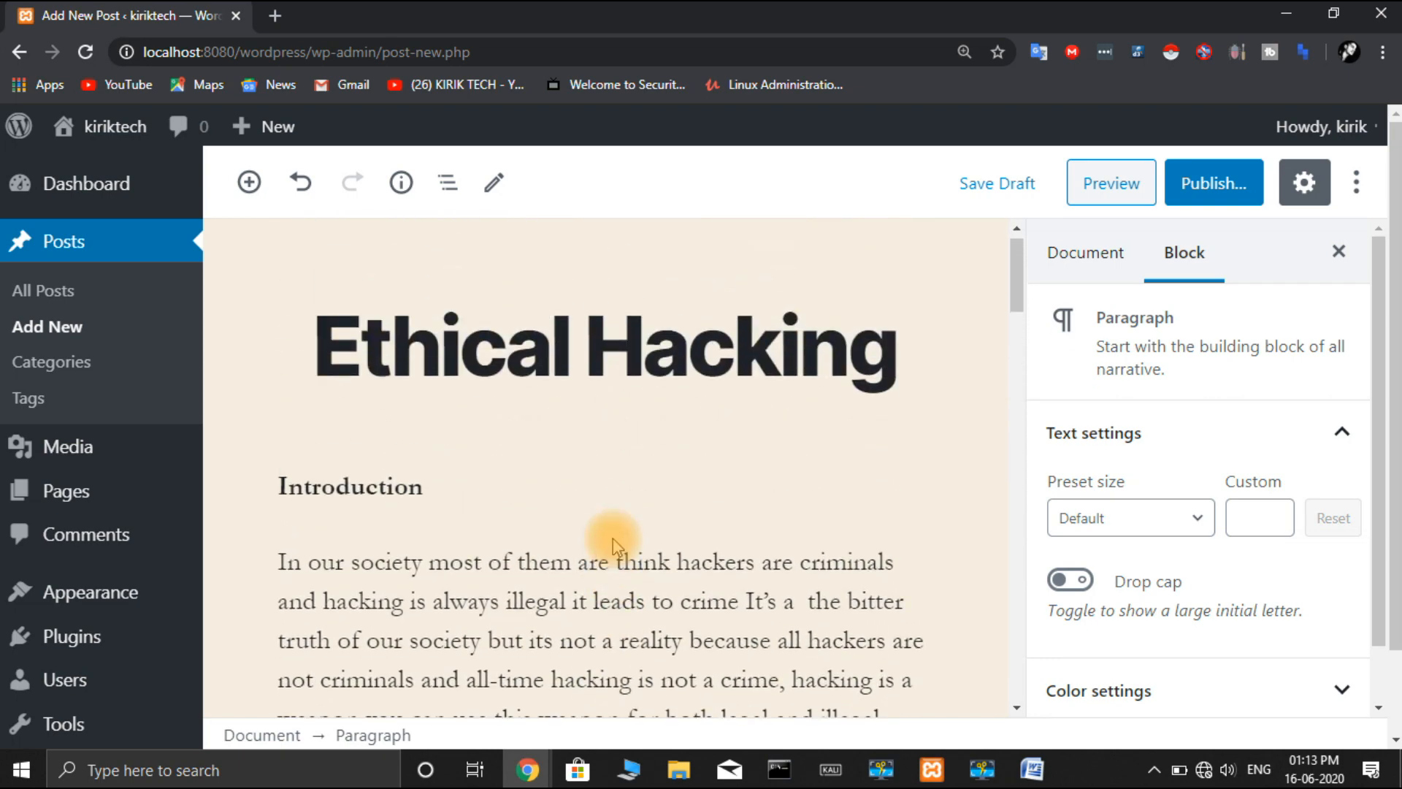
click(606, 460)
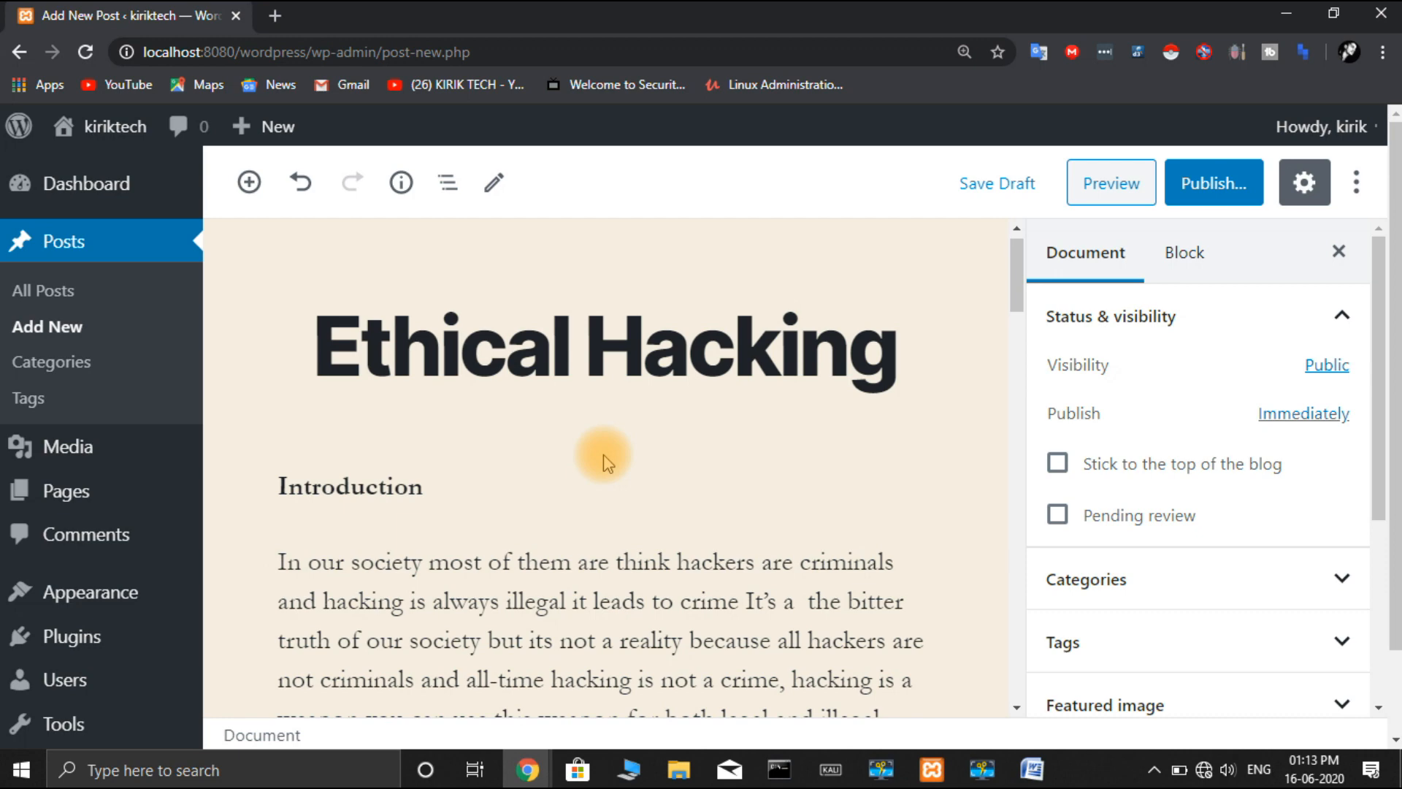
scroll(1162, 497, down, 4)
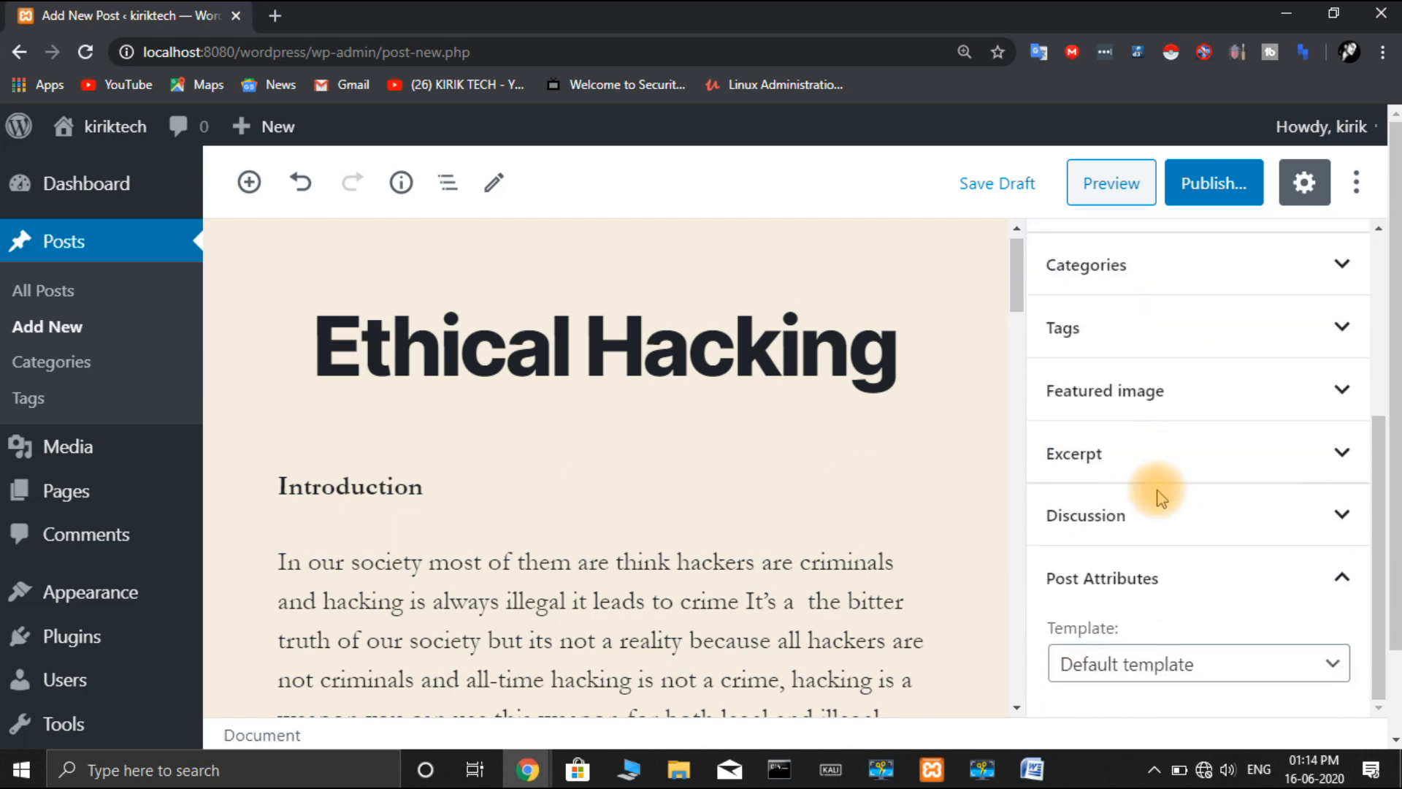
scroll(1161, 498, up, 4)
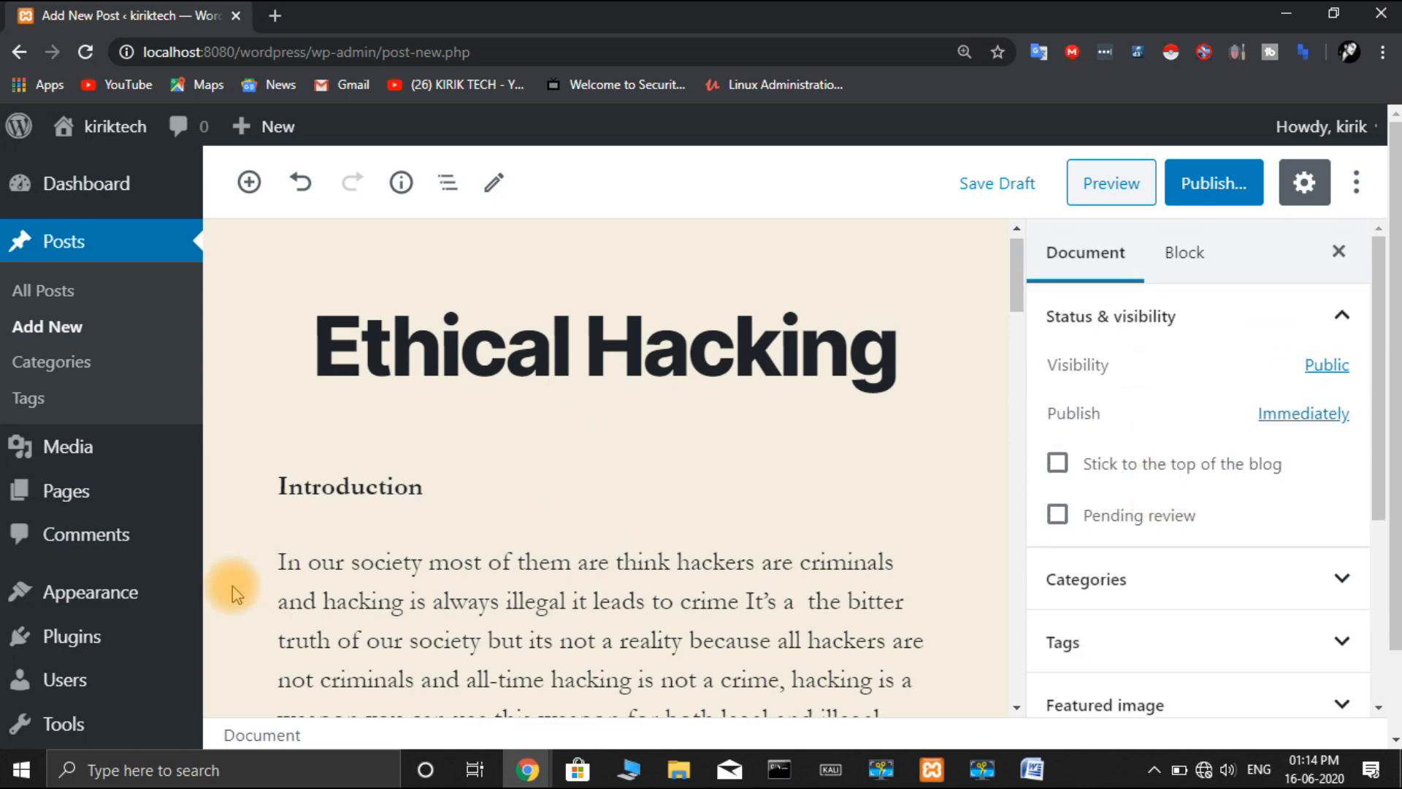
- Try center alignment on the whole paragraph below the "Introduction" heading and restore left alignment
click(321, 537)
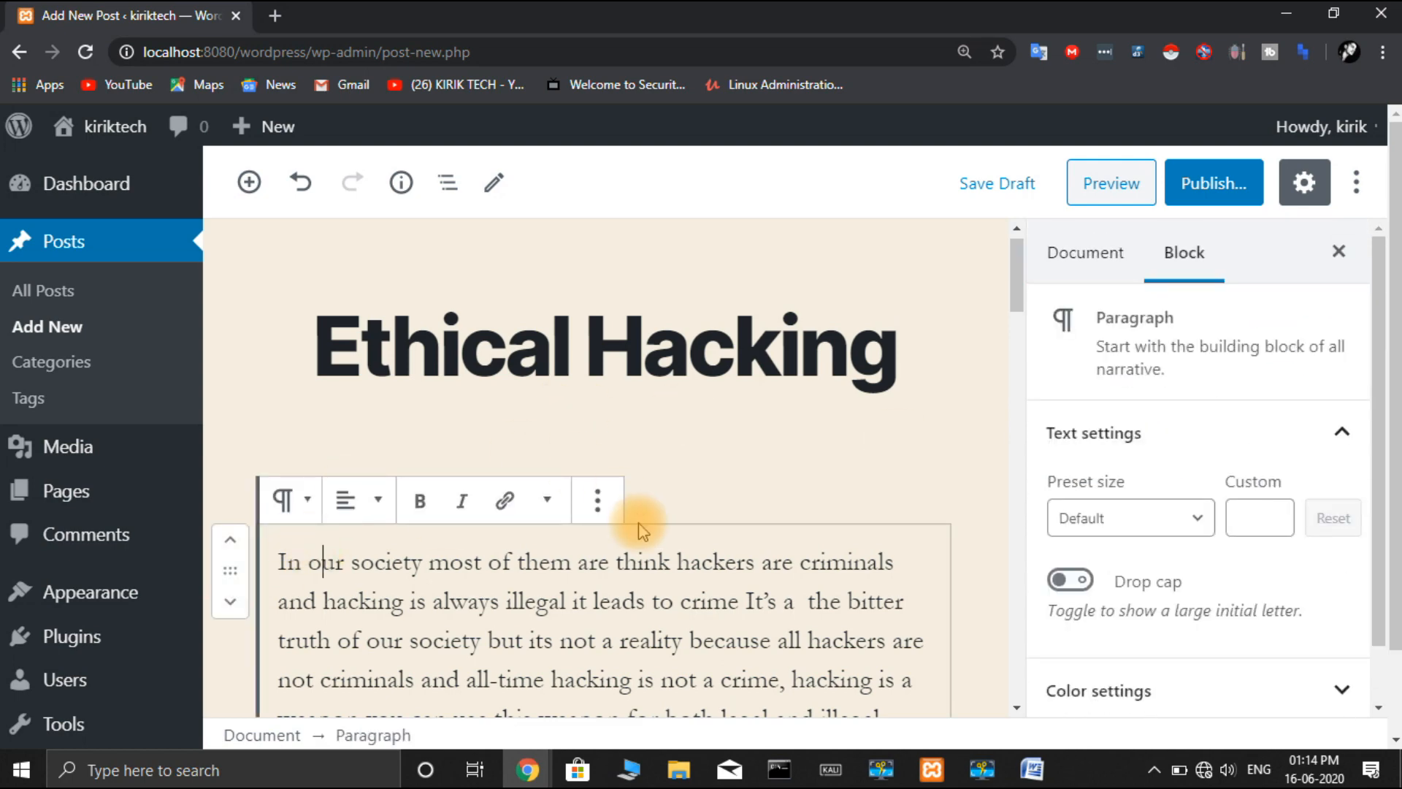
scroll(777, 465, down, 3)
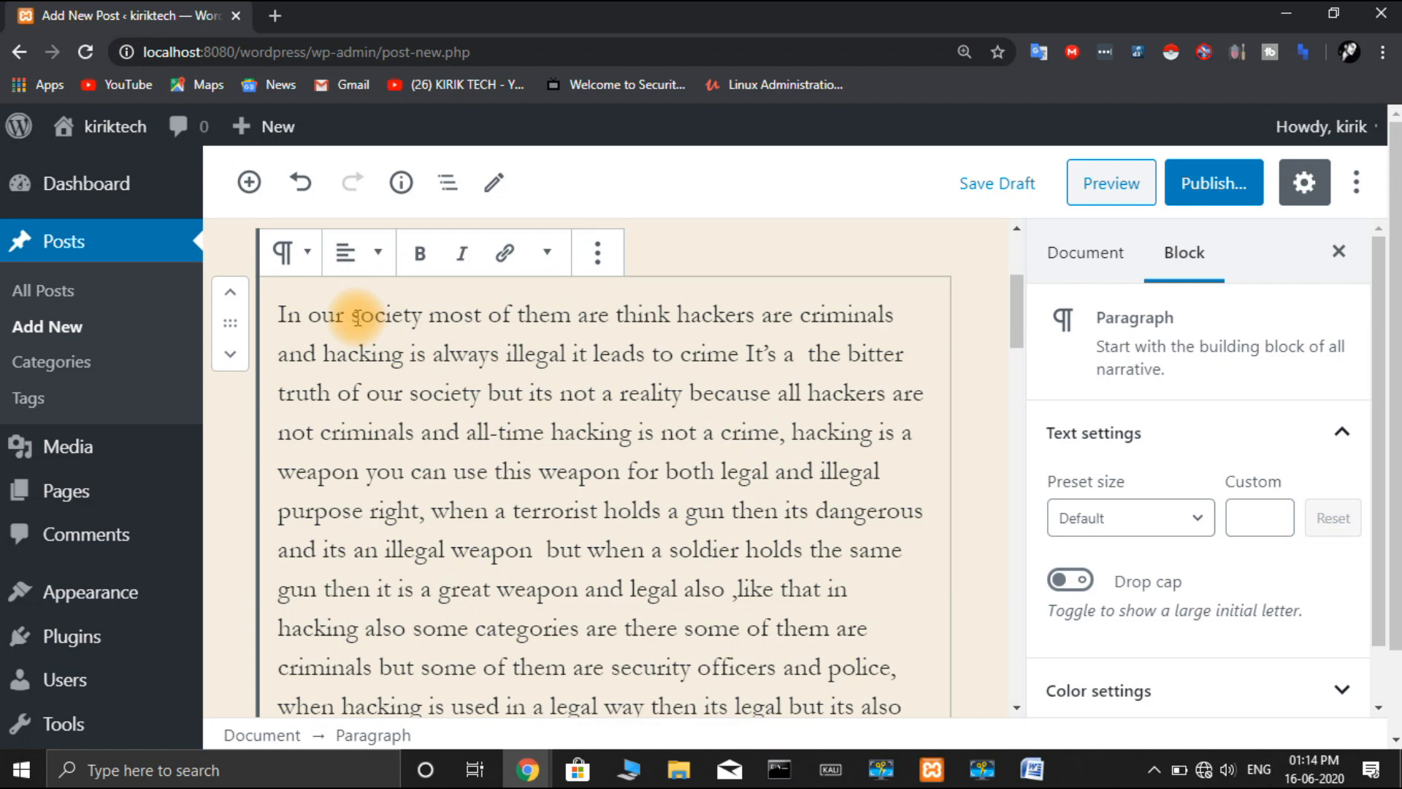
drag(280, 314, 704, 658)
scroll(709, 657, up, 4)
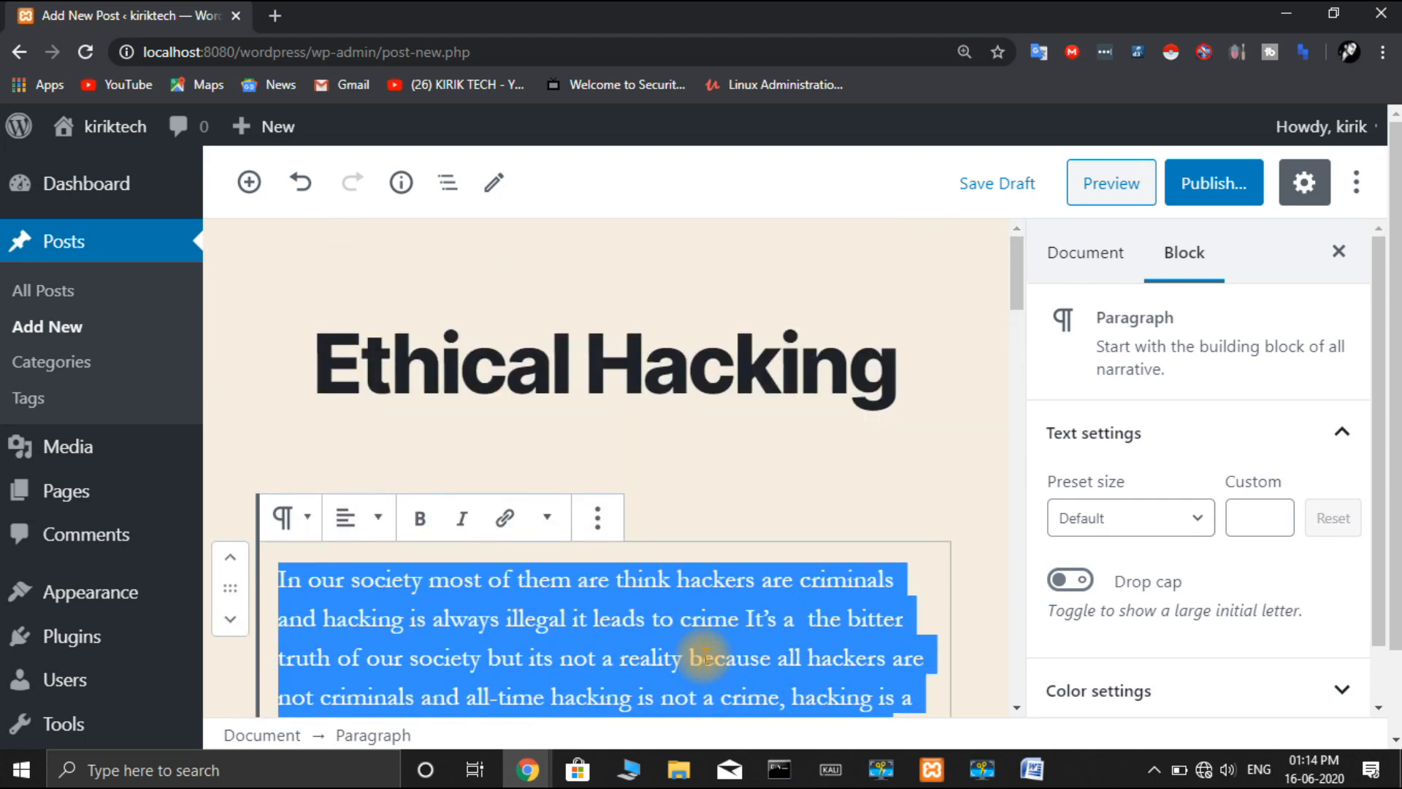
click(368, 529)
click(385, 409)
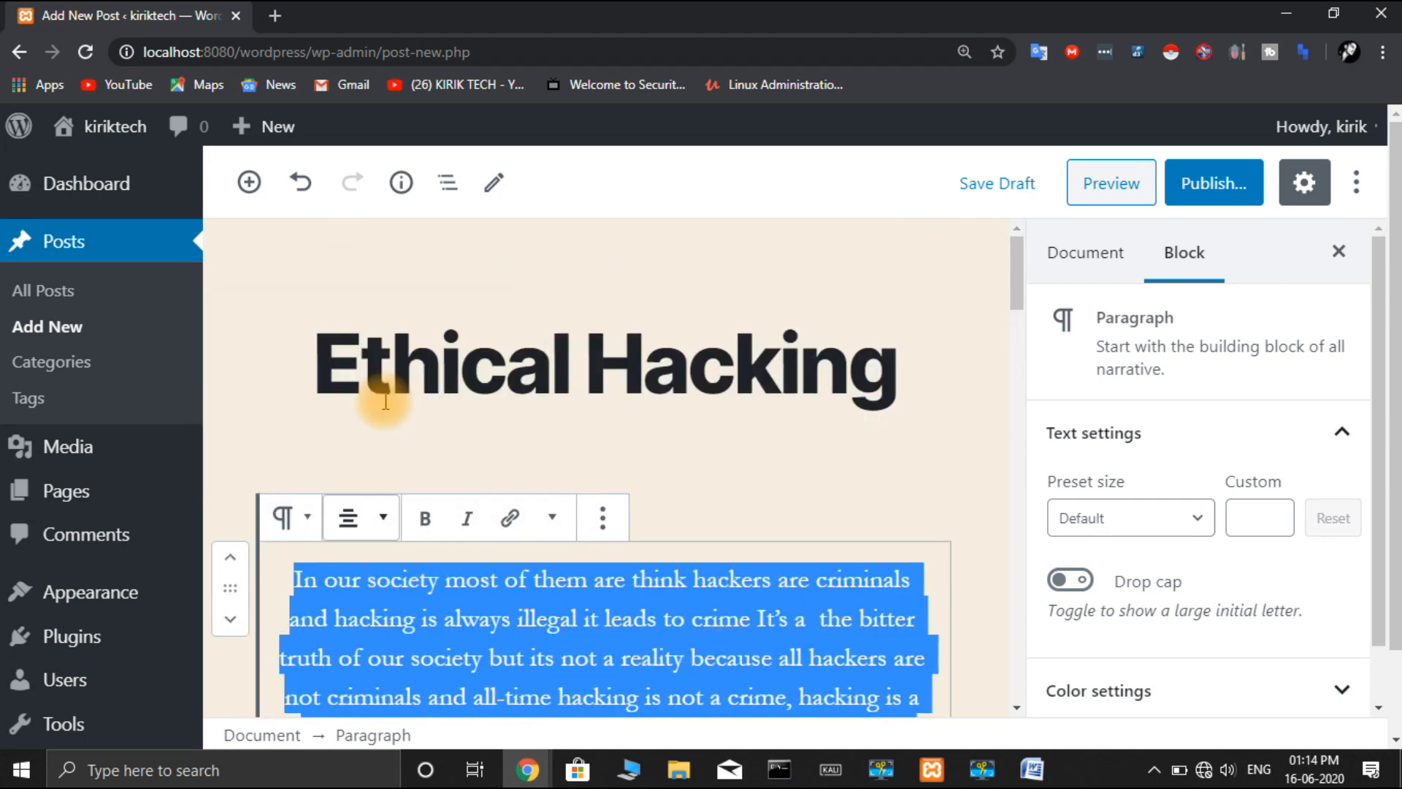
click(379, 520)
click(287, 340)
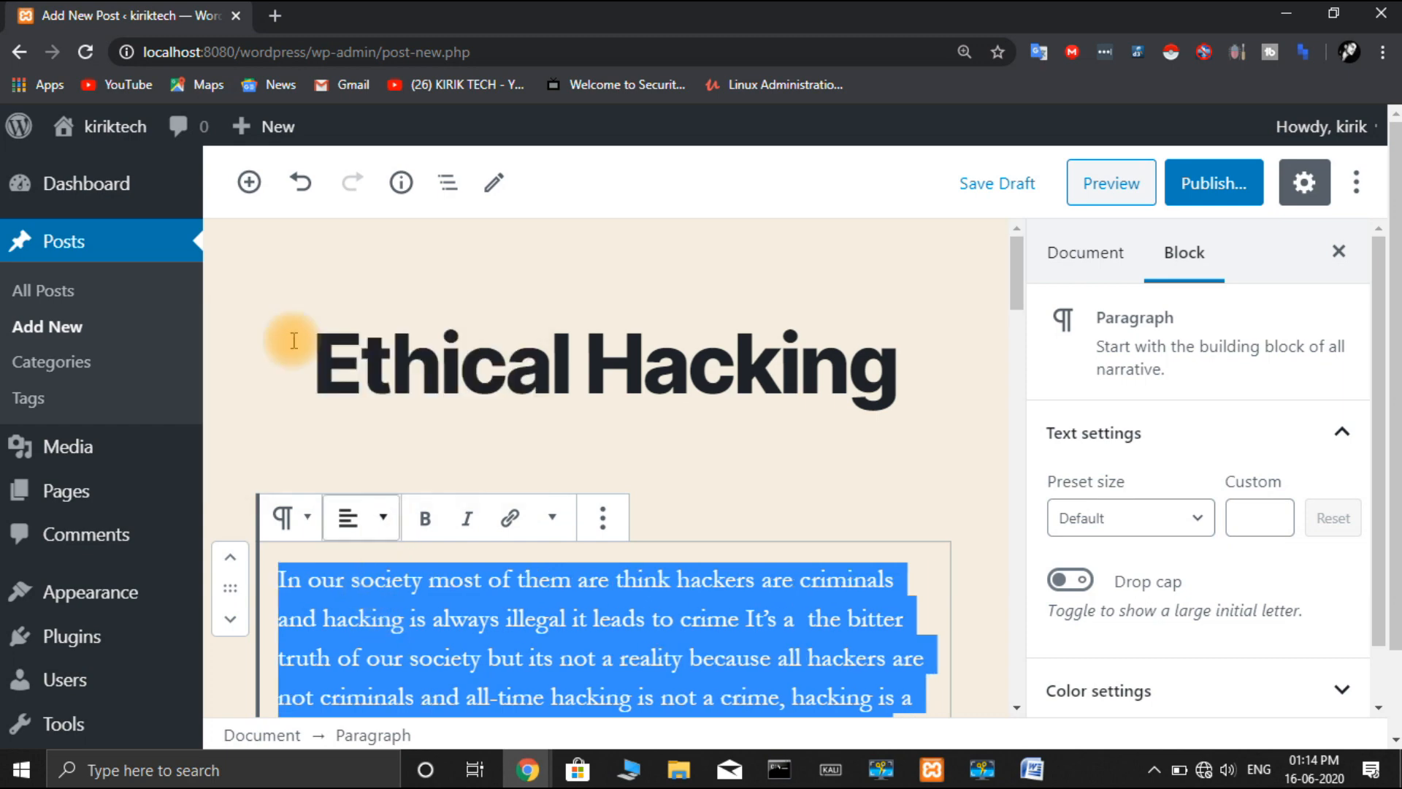
- Try bold and italic formatting on the selected introduction paragraph, remove both, and deselect the text
click(426, 520)
click(425, 520)
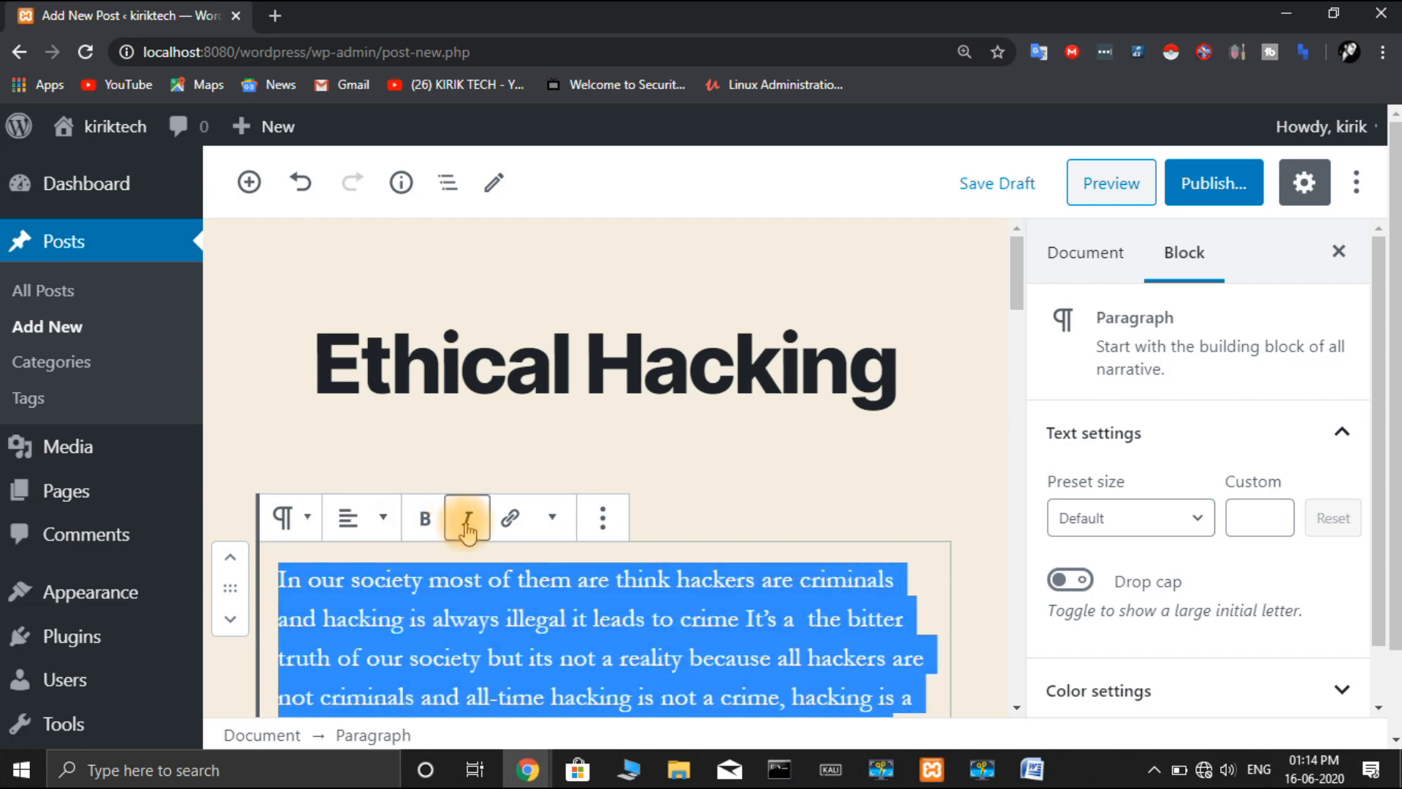
click(467, 520)
click(468, 520)
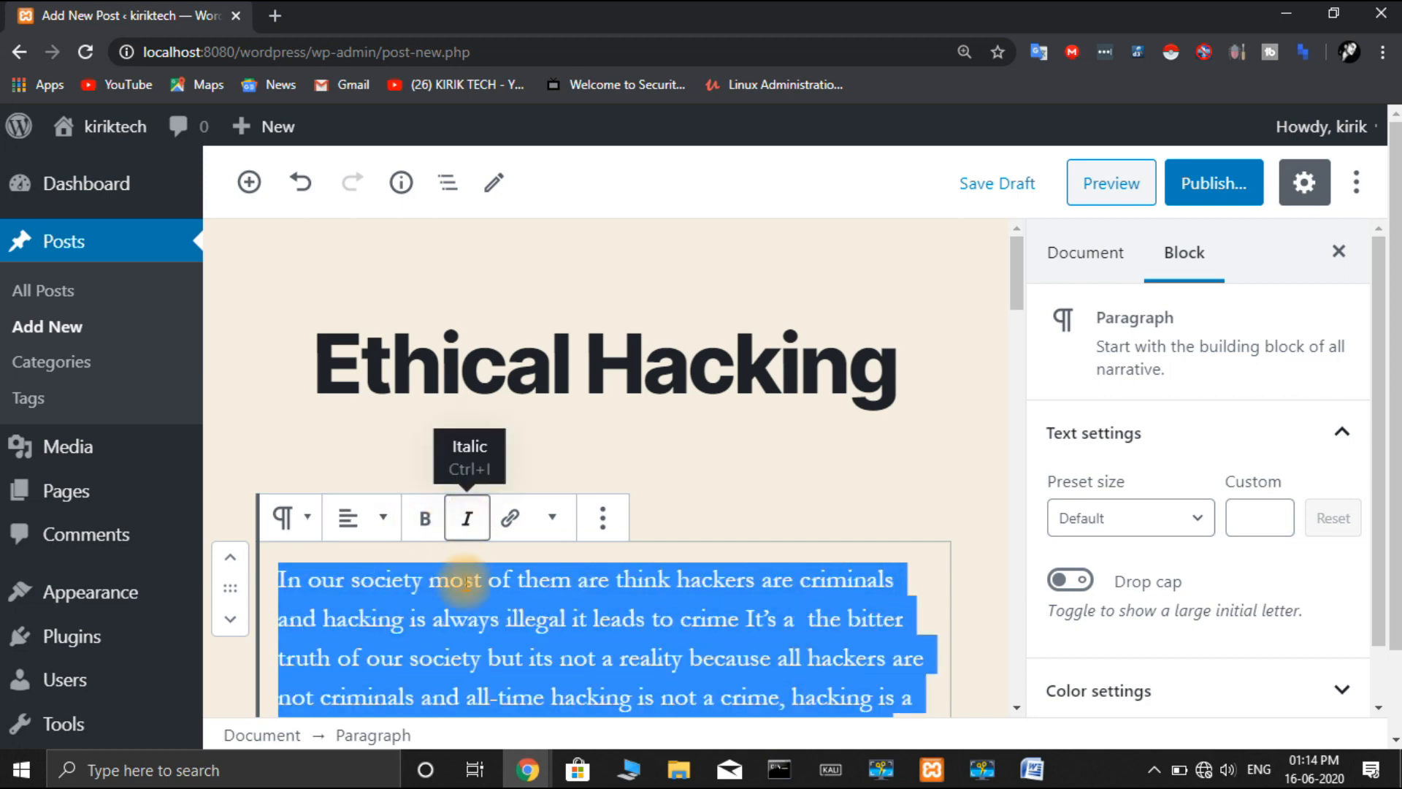
click(838, 480)
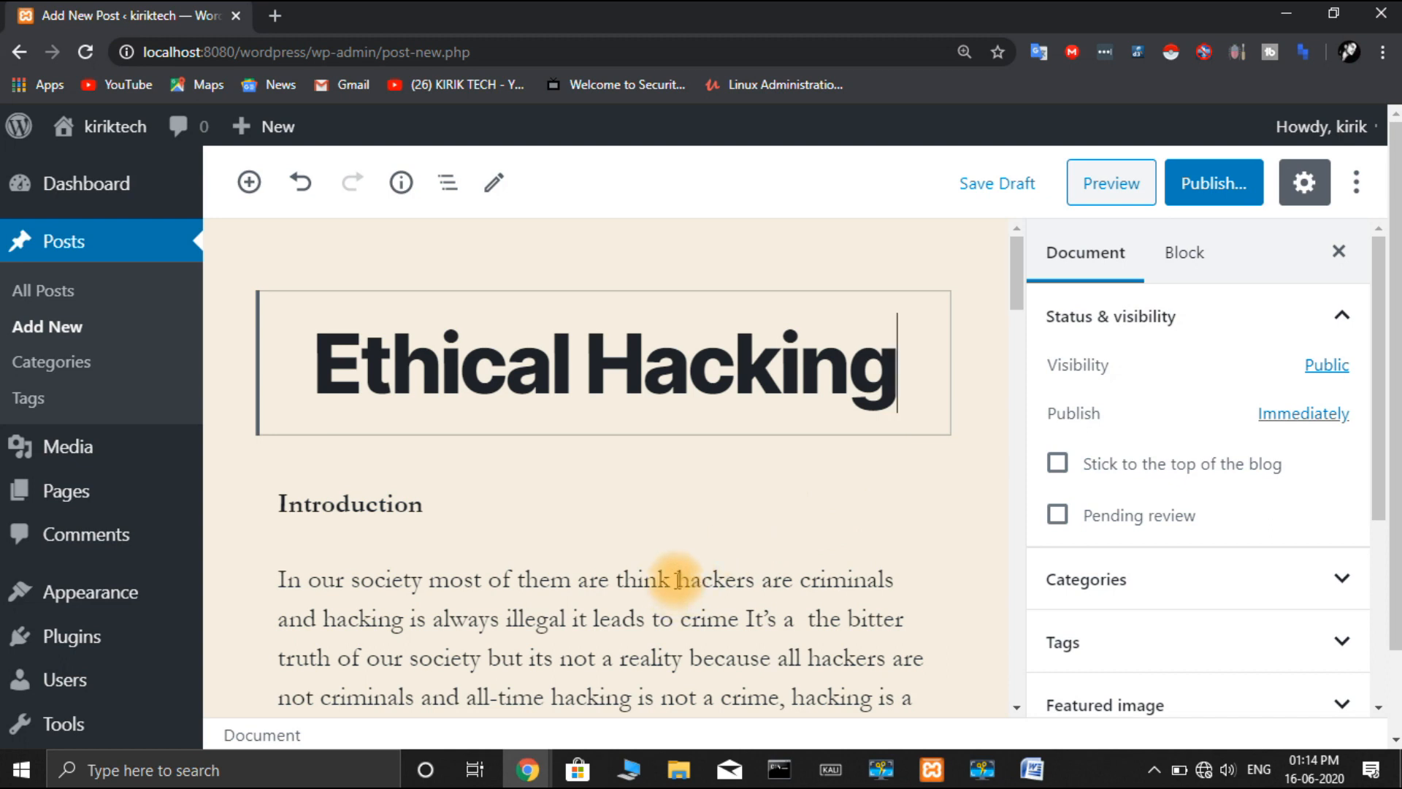
- Try to link the word "hackers" in the introduction paragraph to kiriktech.com with Open in new tab enabled
drag(677, 581, 755, 579)
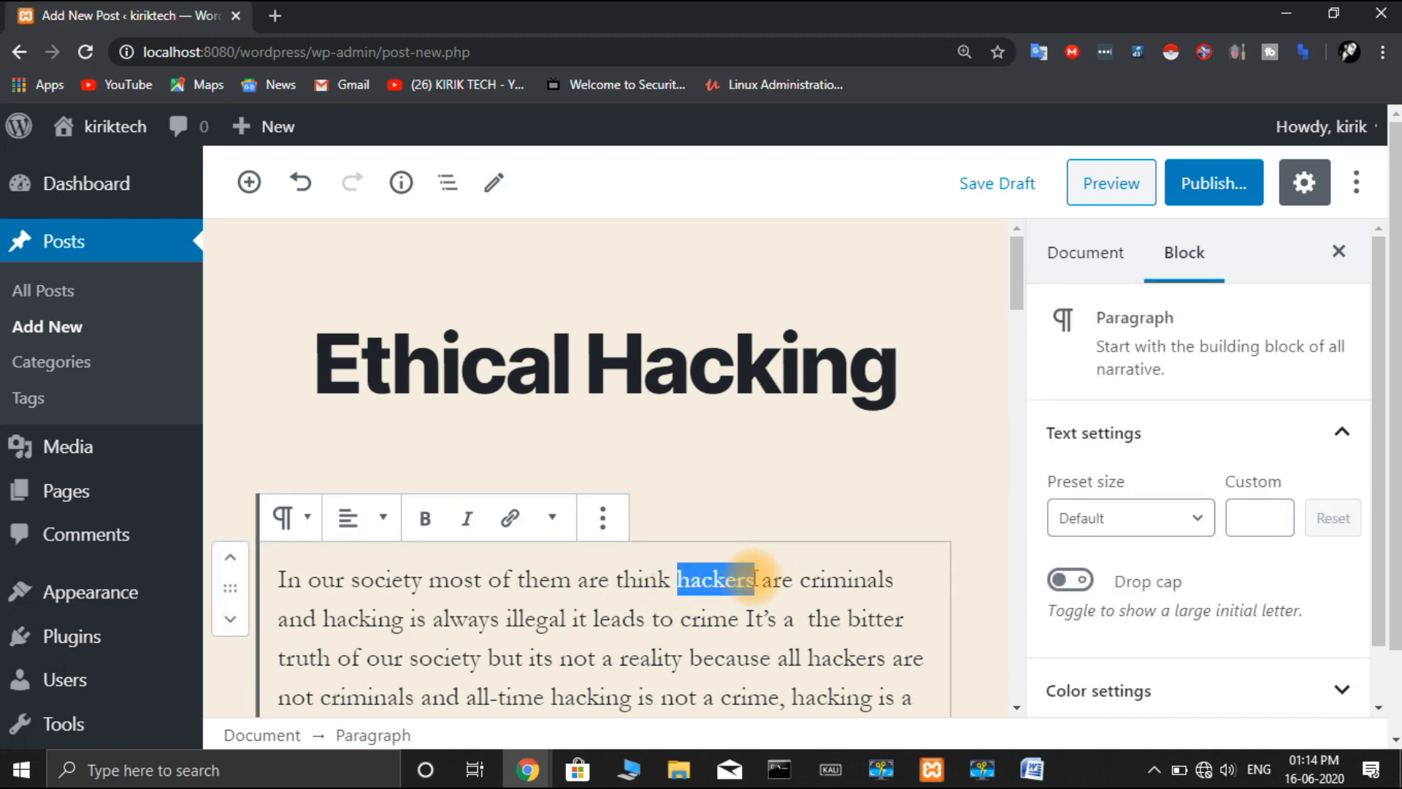
click(510, 519)
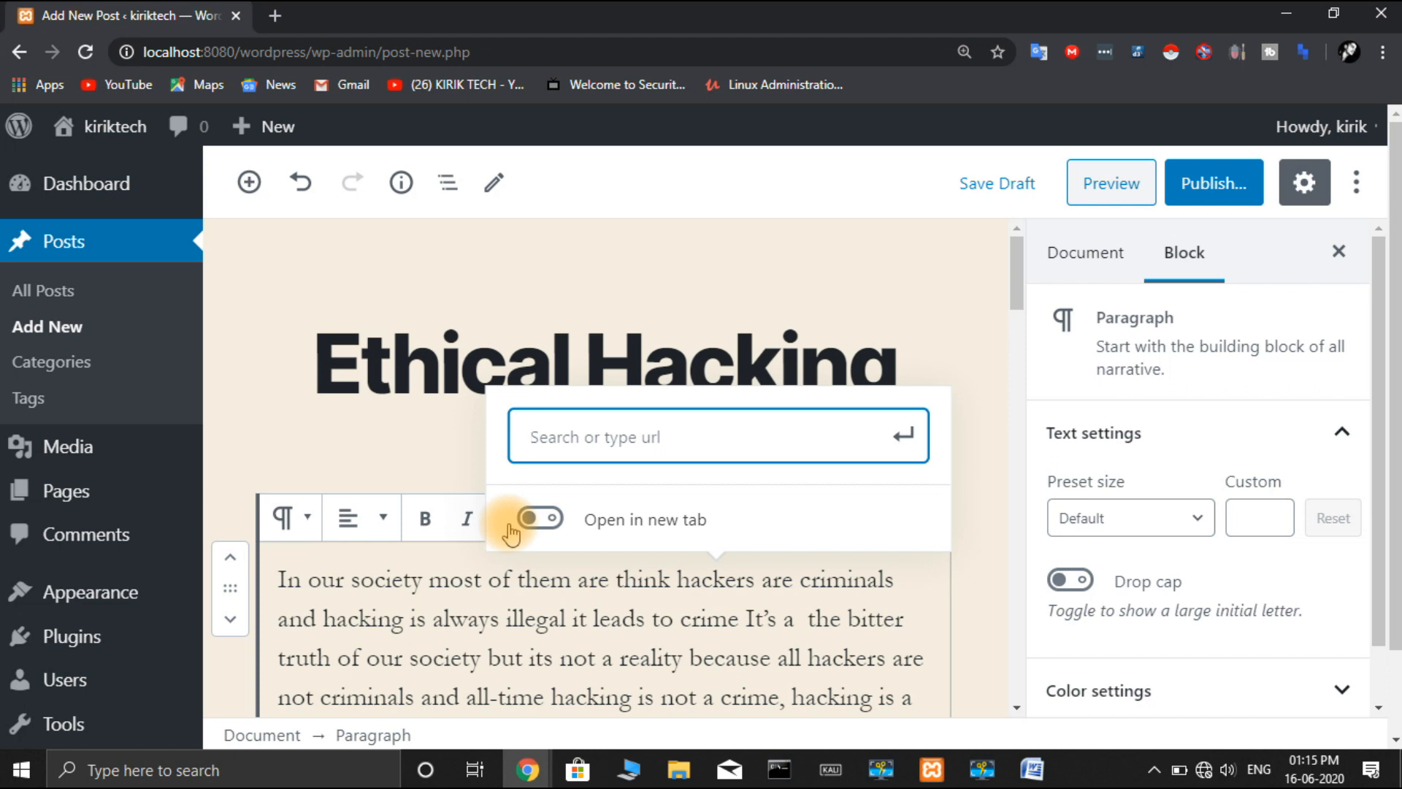
text(kiriktech.com)
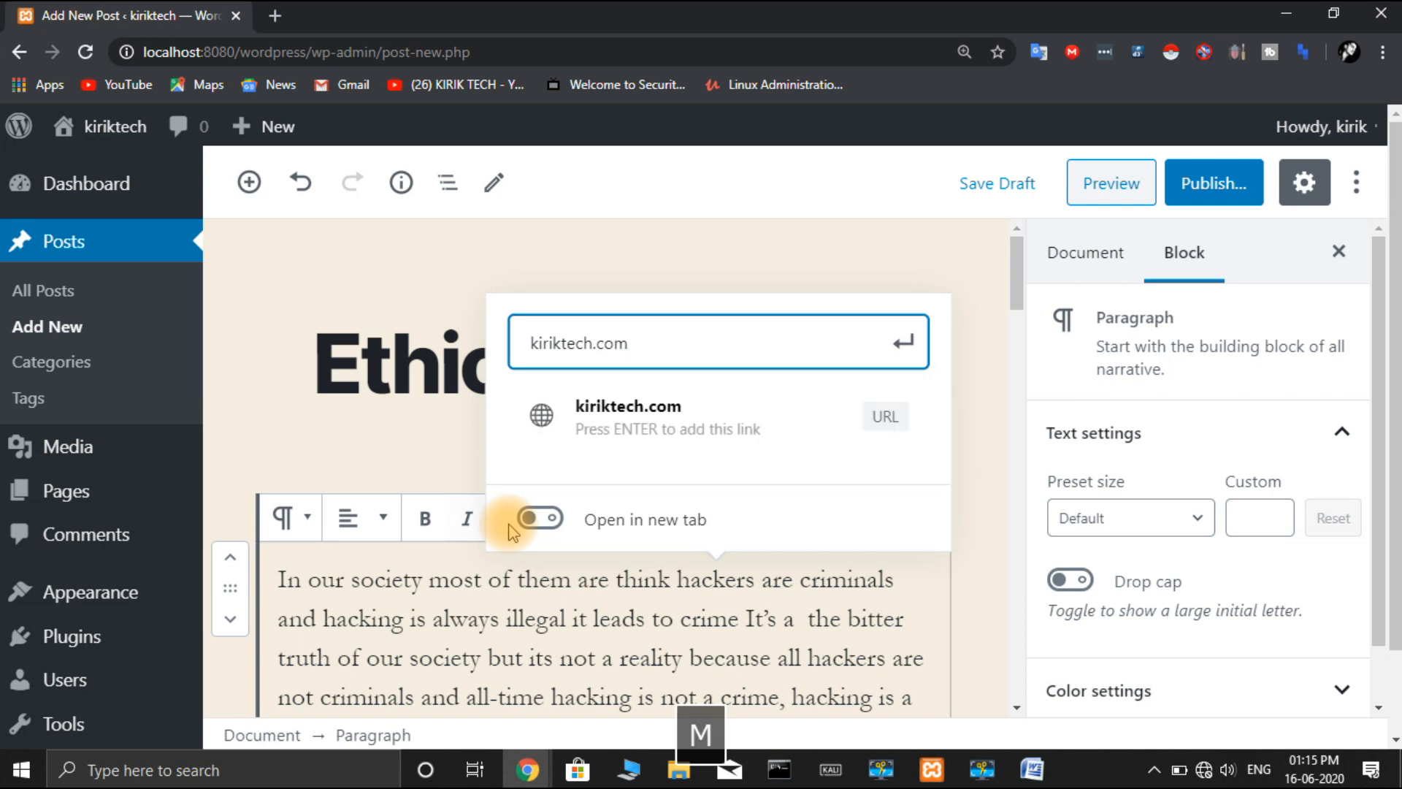
click(553, 520)
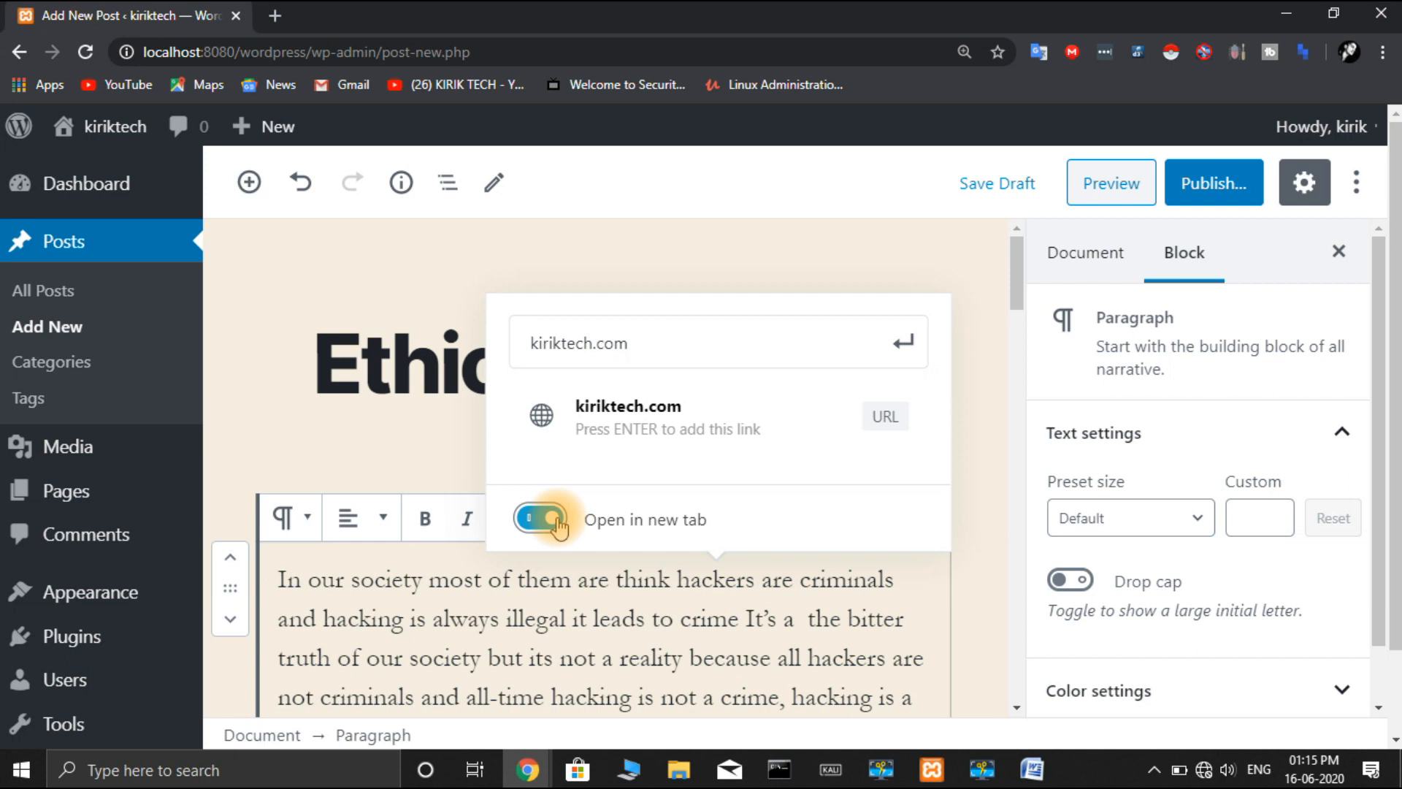
click(644, 574)
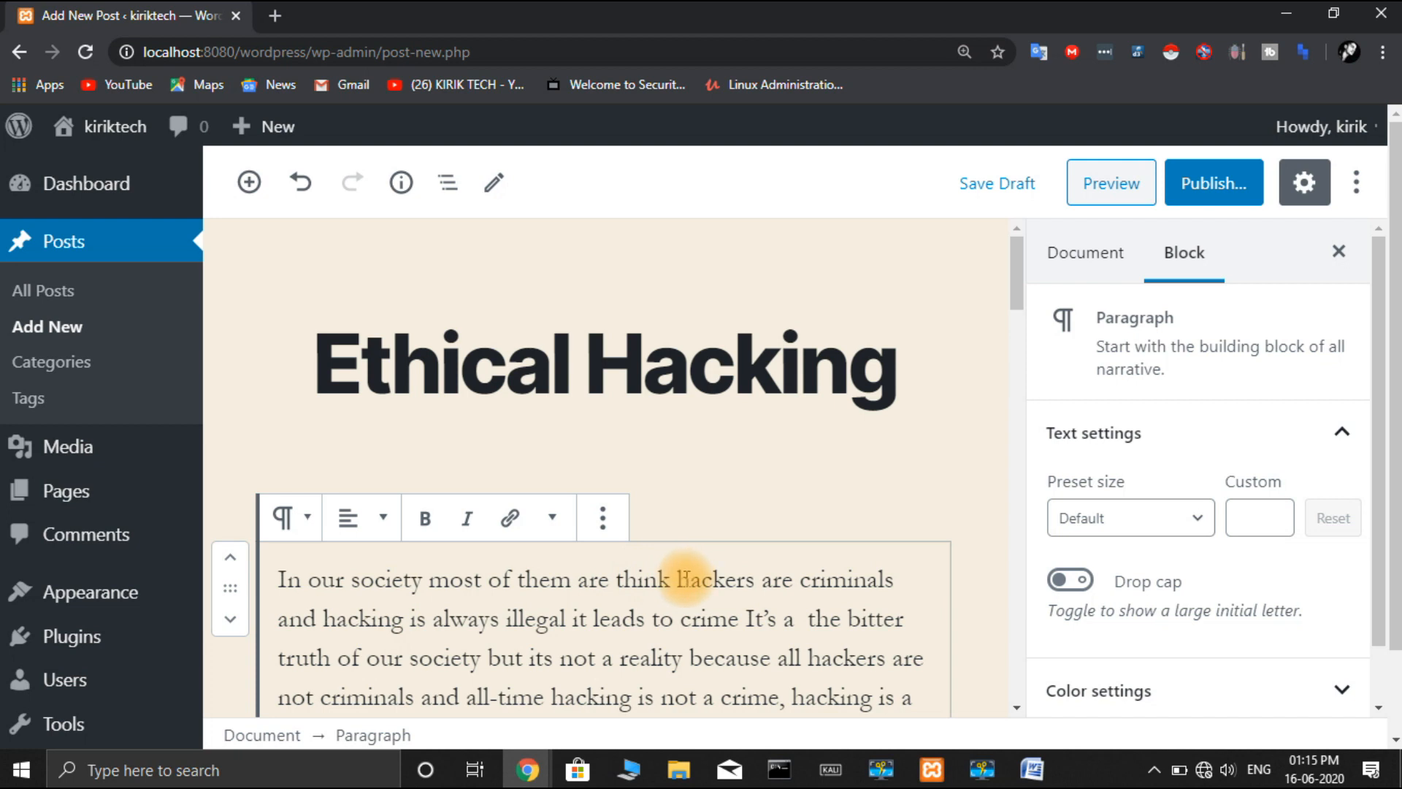
- Link the word "hackers" in the introduction paragraph to "kiriktech", set it to open in a new tab, and deselect the paragraph
click(673, 579)
key(BackSpace)
drag(673, 579, 756, 581)
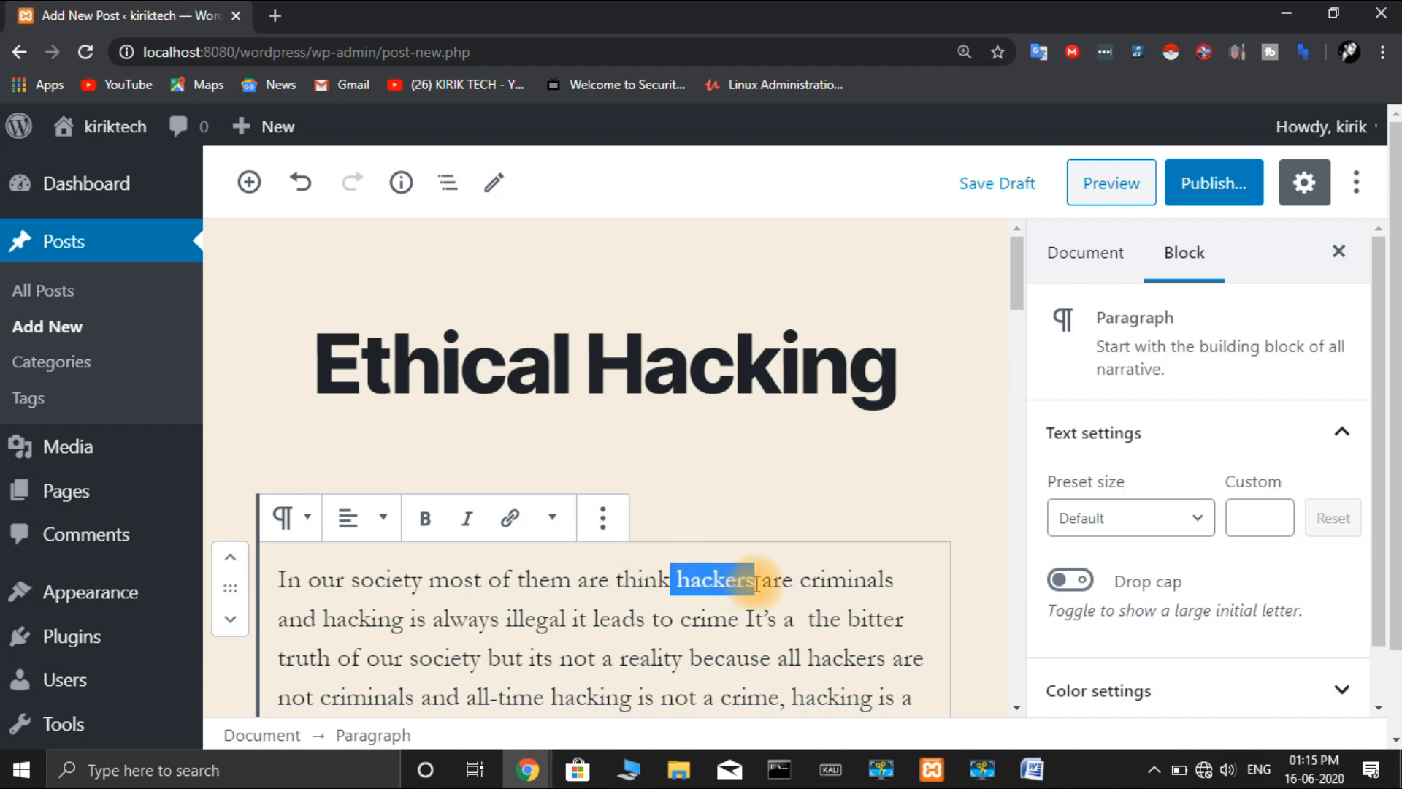
click(510, 519)
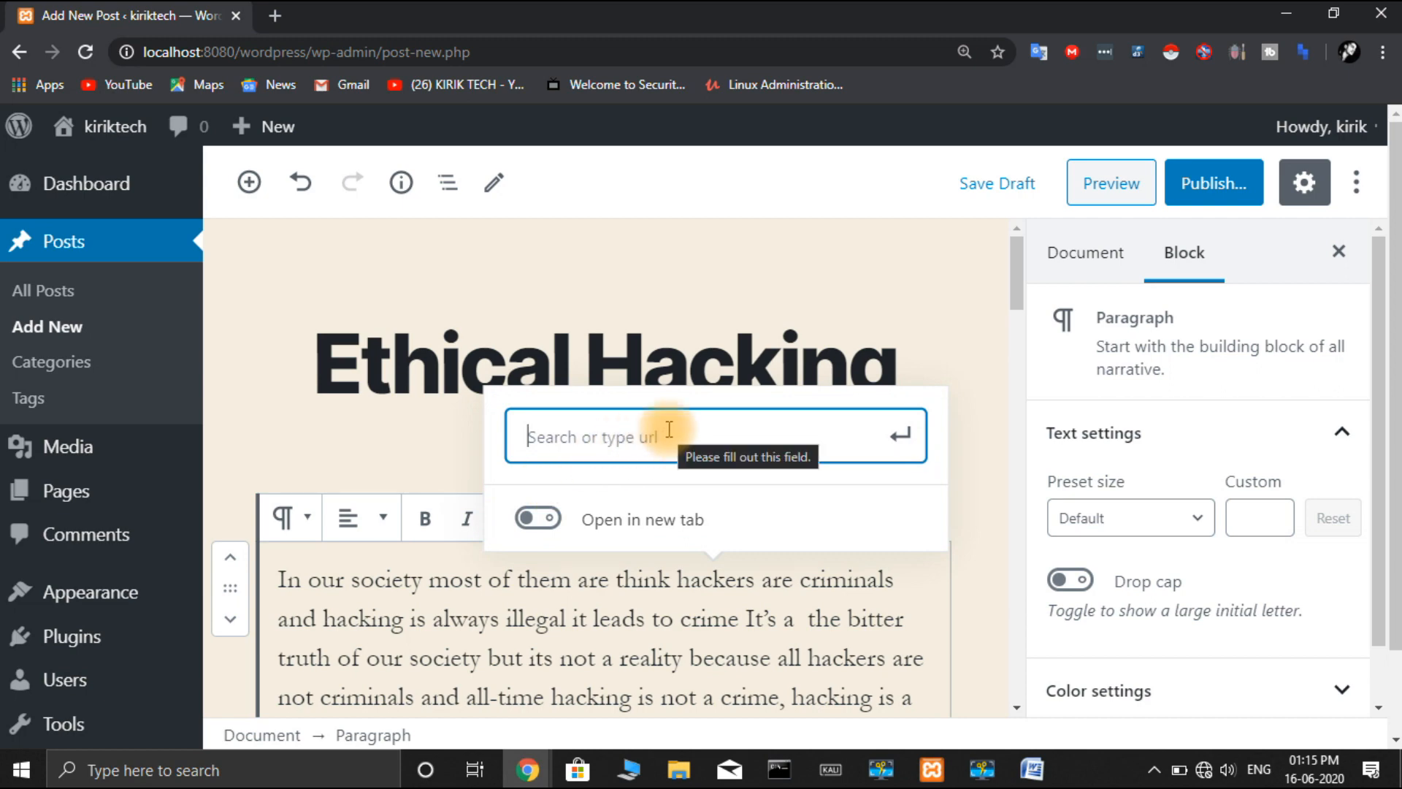
text(kiriktech)
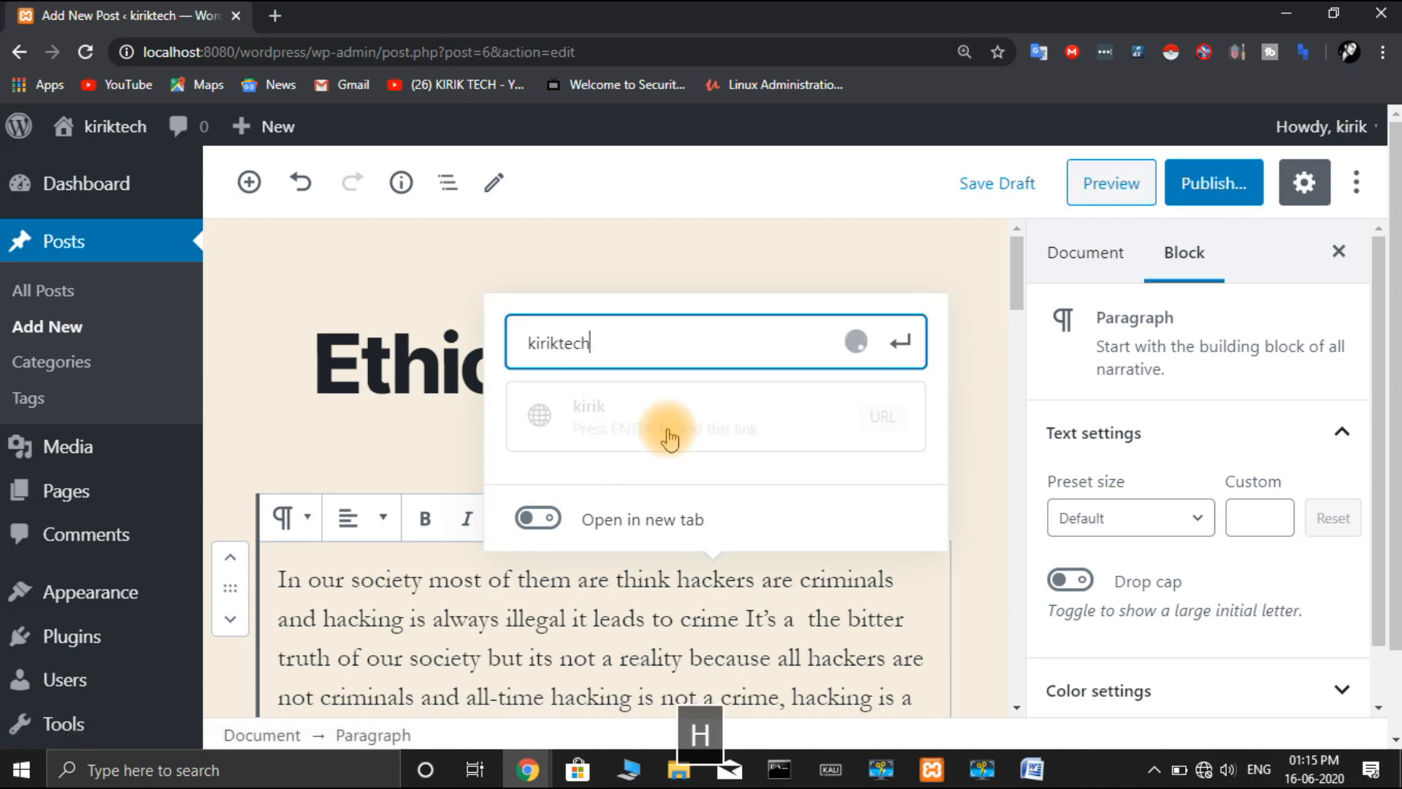
click(714, 429)
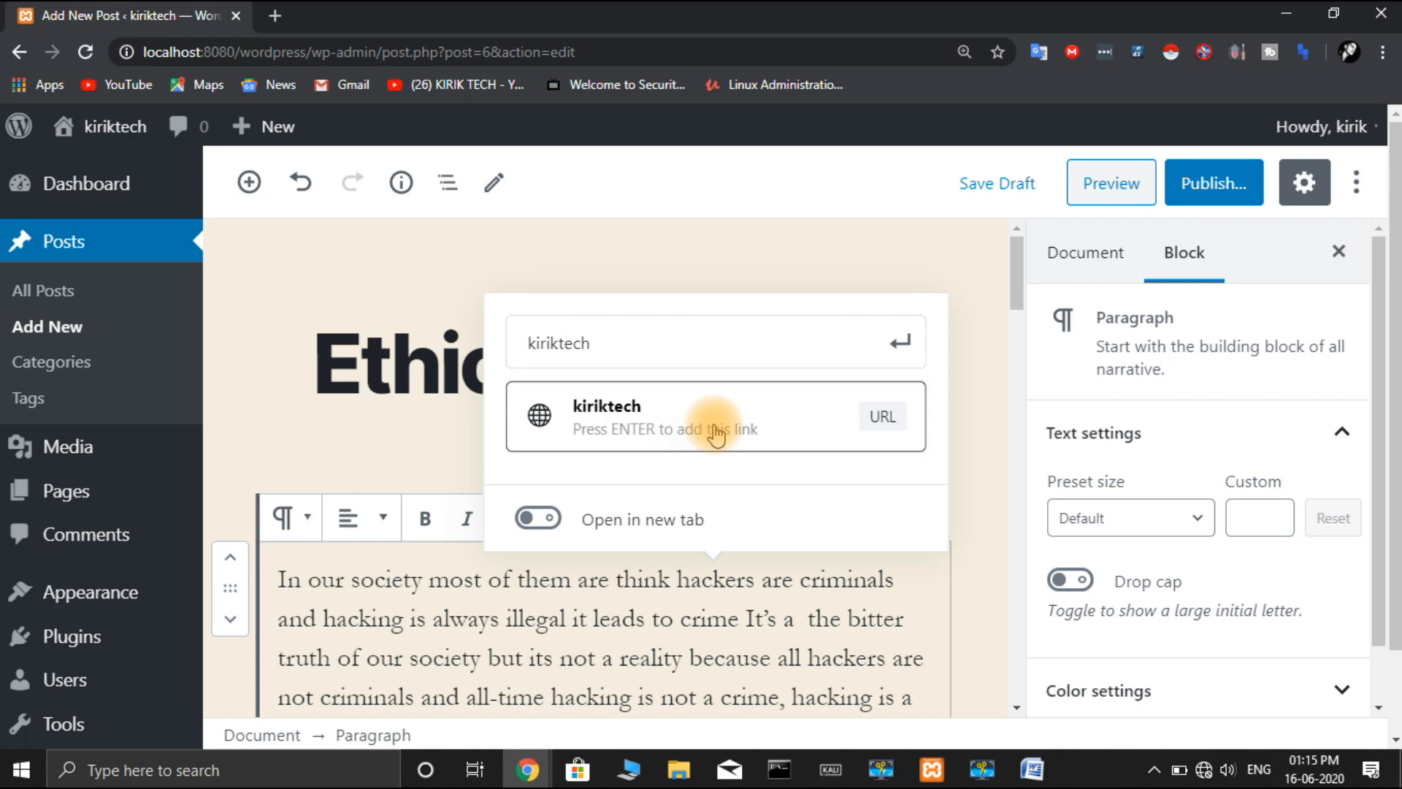
click(549, 522)
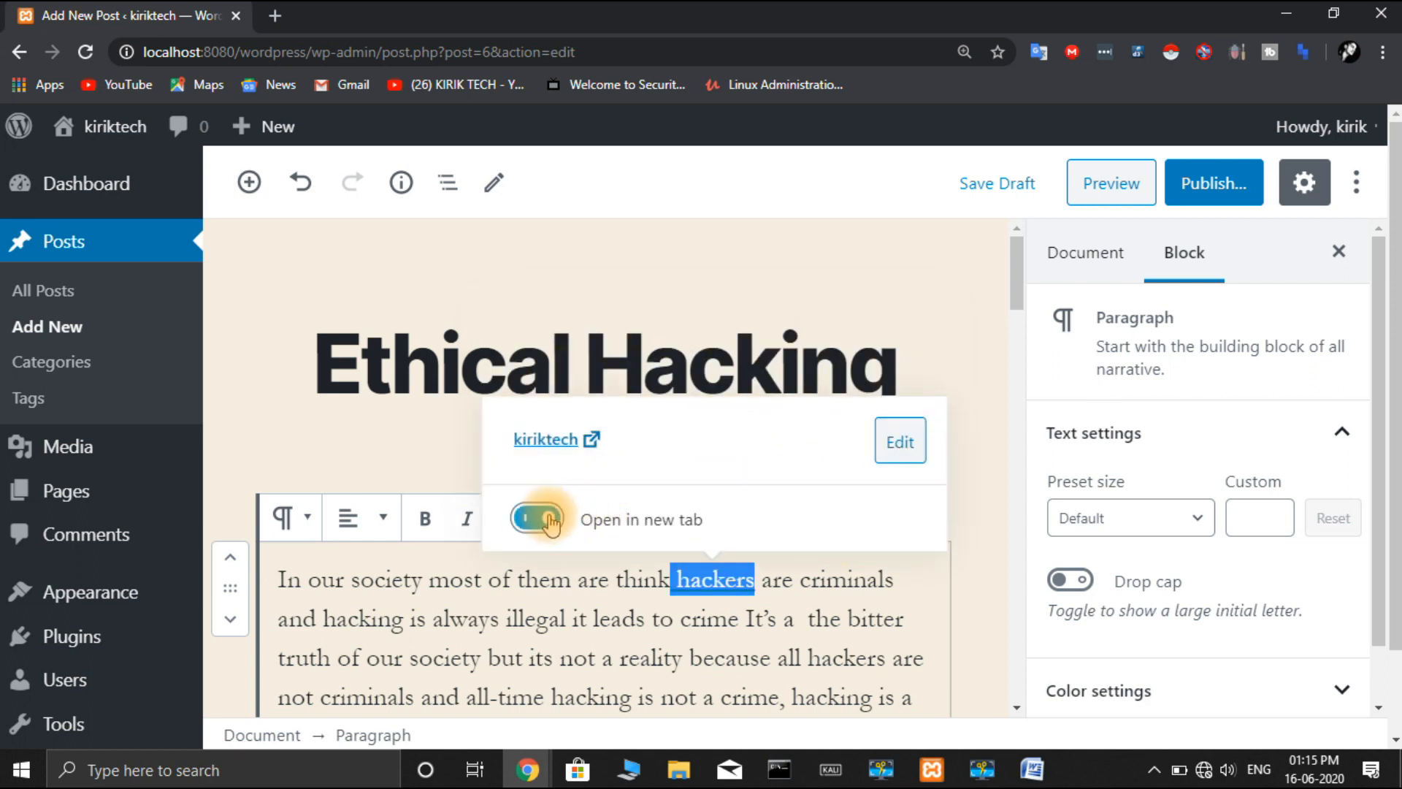
click(866, 579)
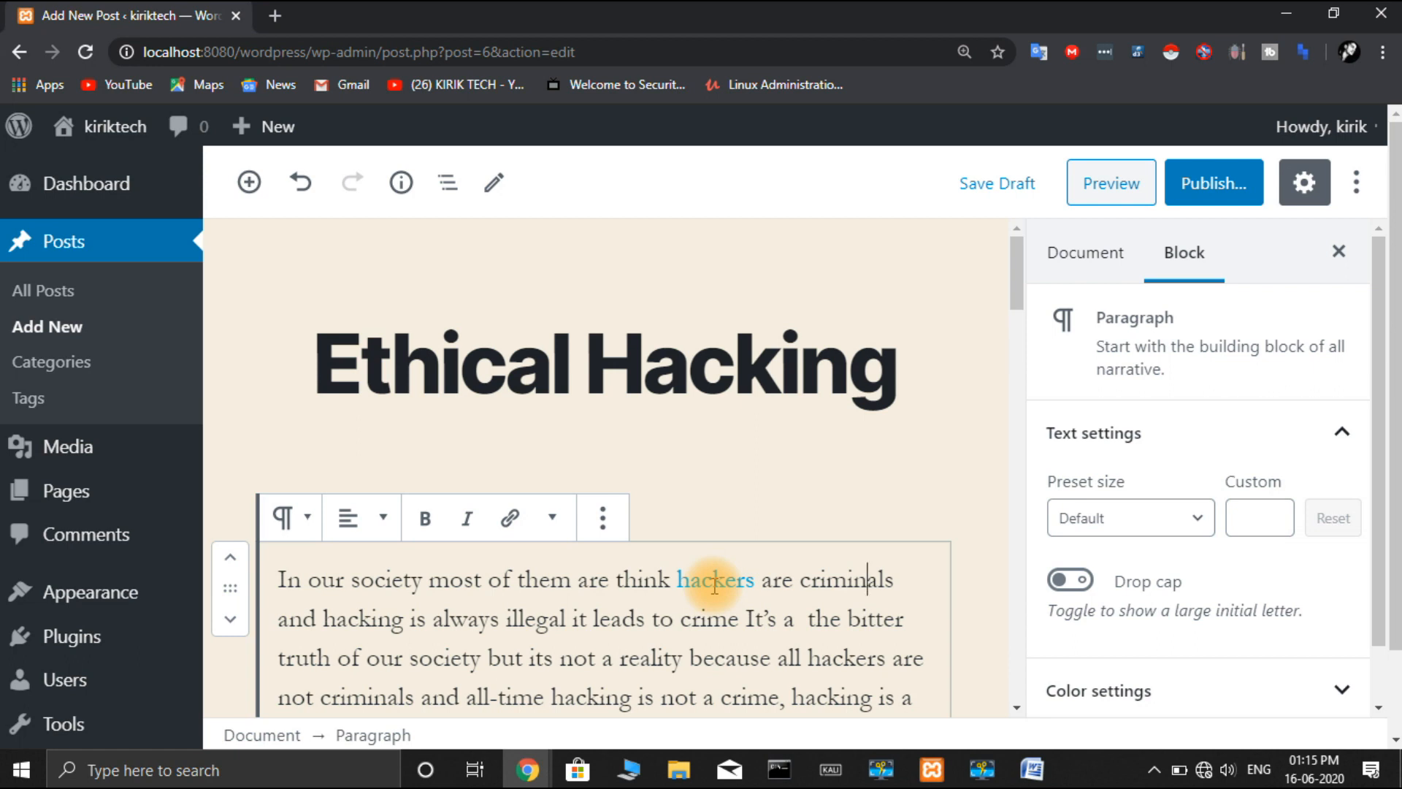
click(777, 475)
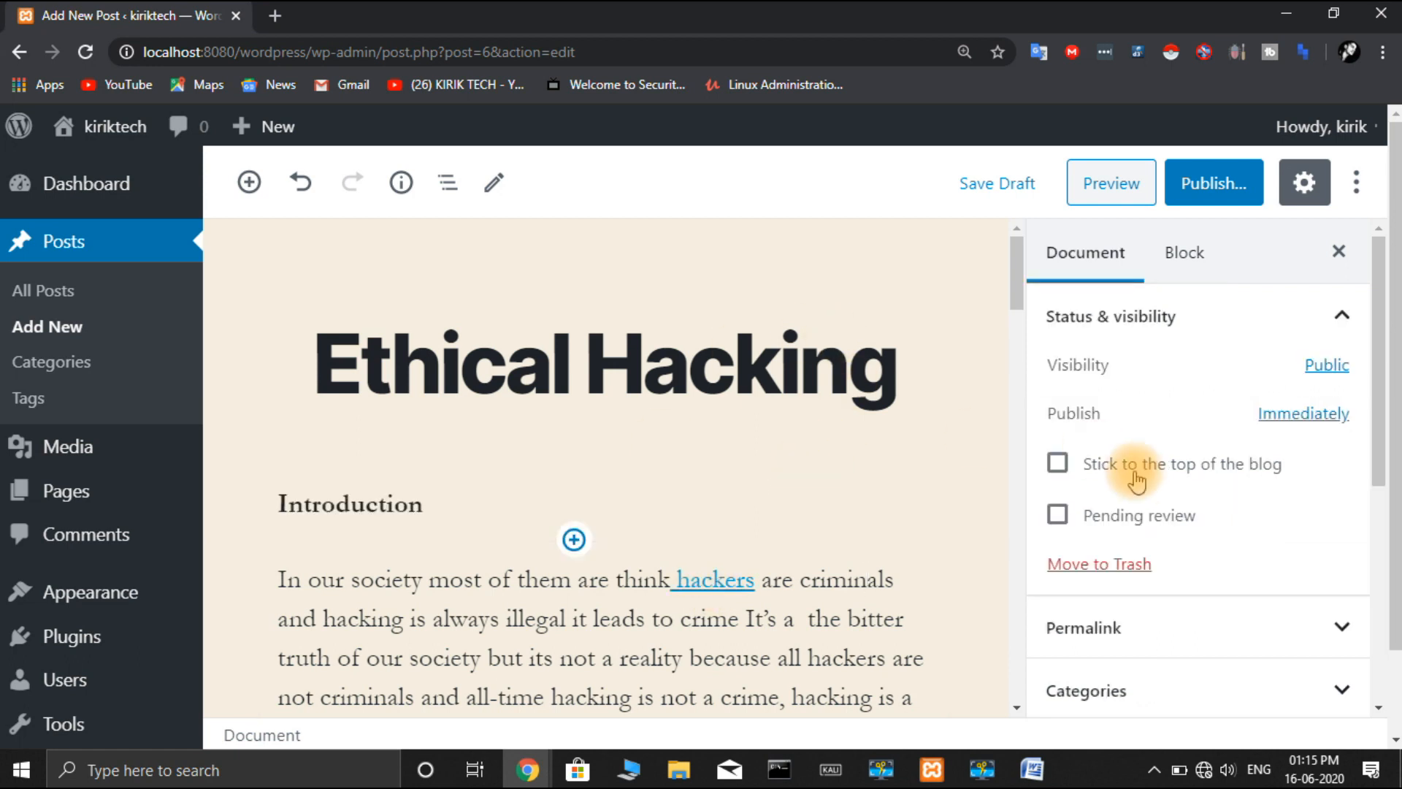
click(1185, 253)
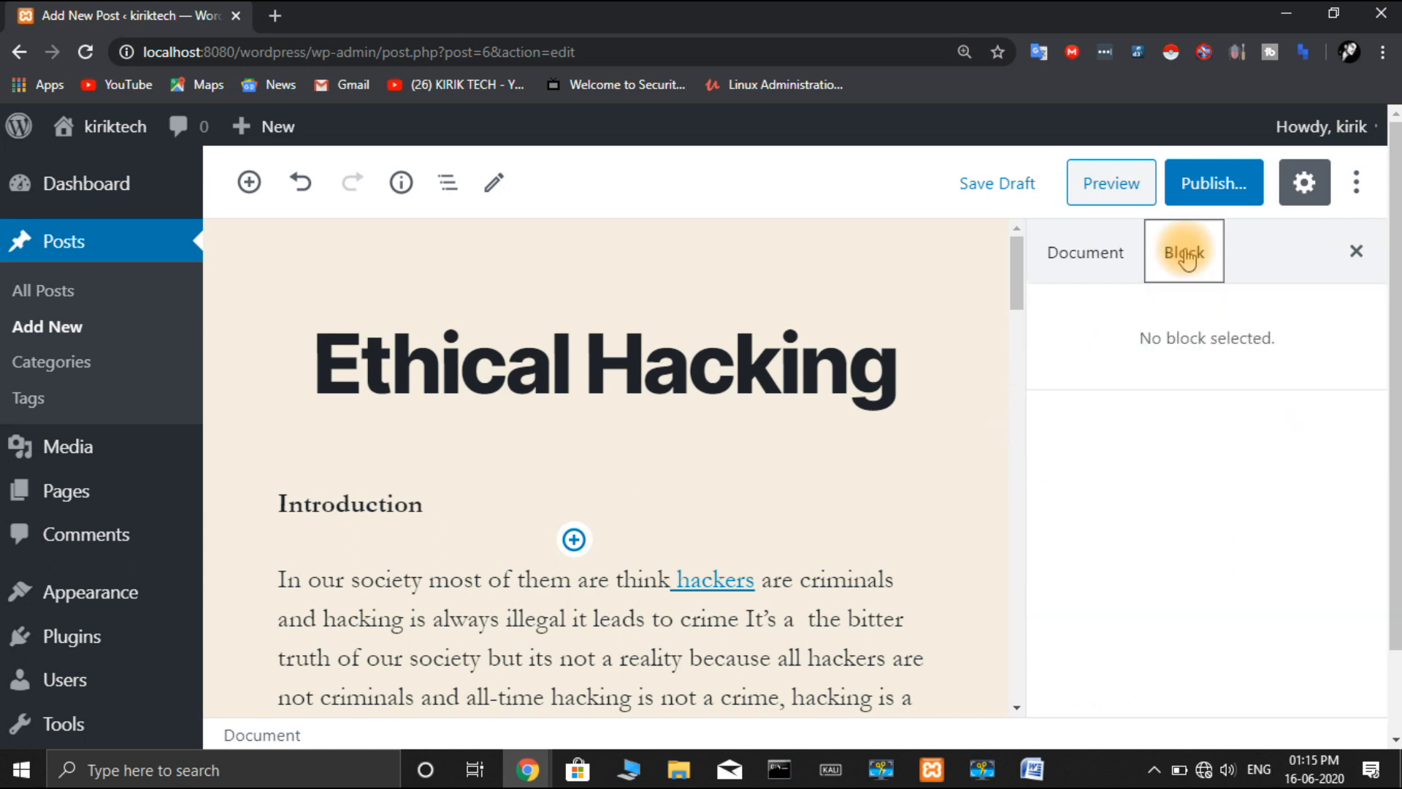
click(1089, 252)
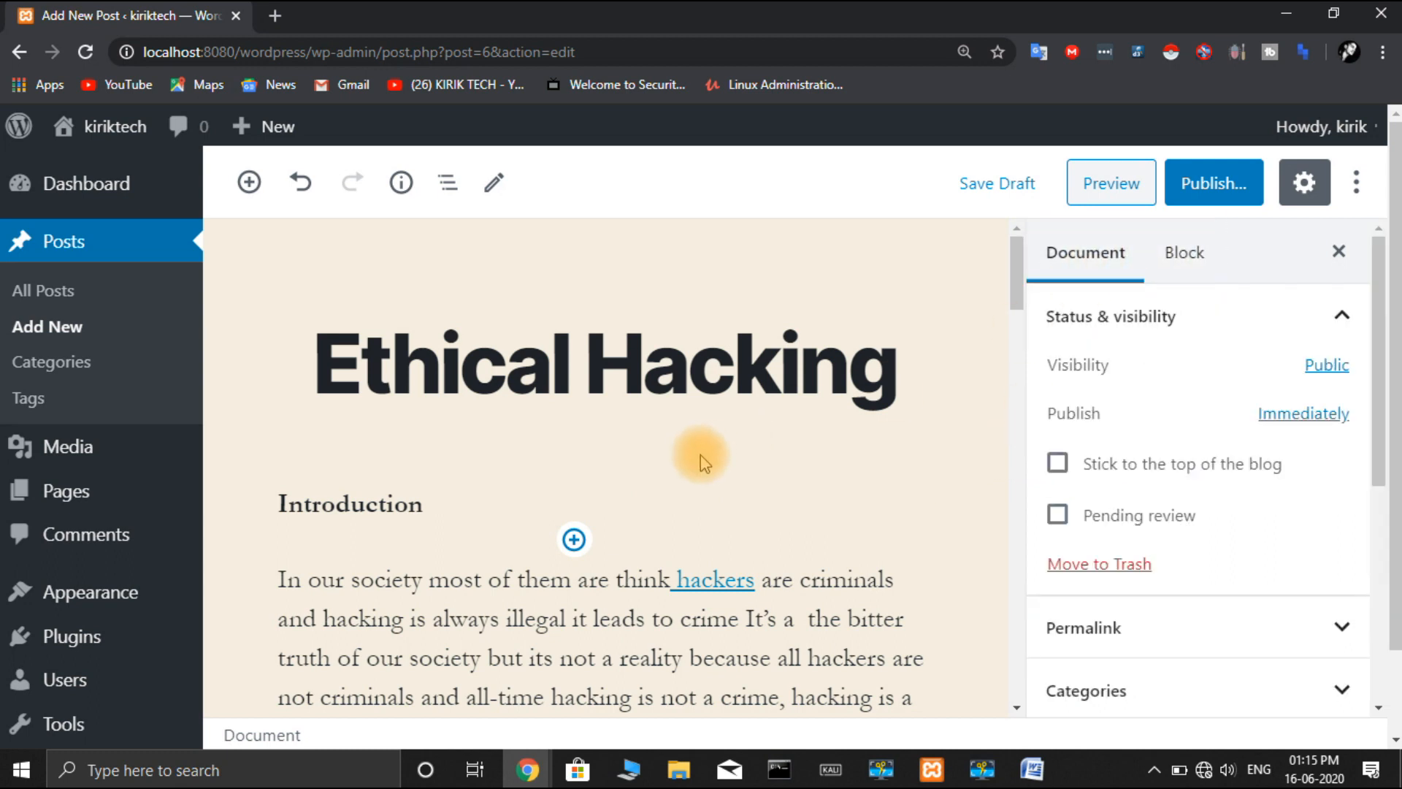
- Add an Image block between the "Introduction" heading and the first paragraph and open its media library
click(574, 540)
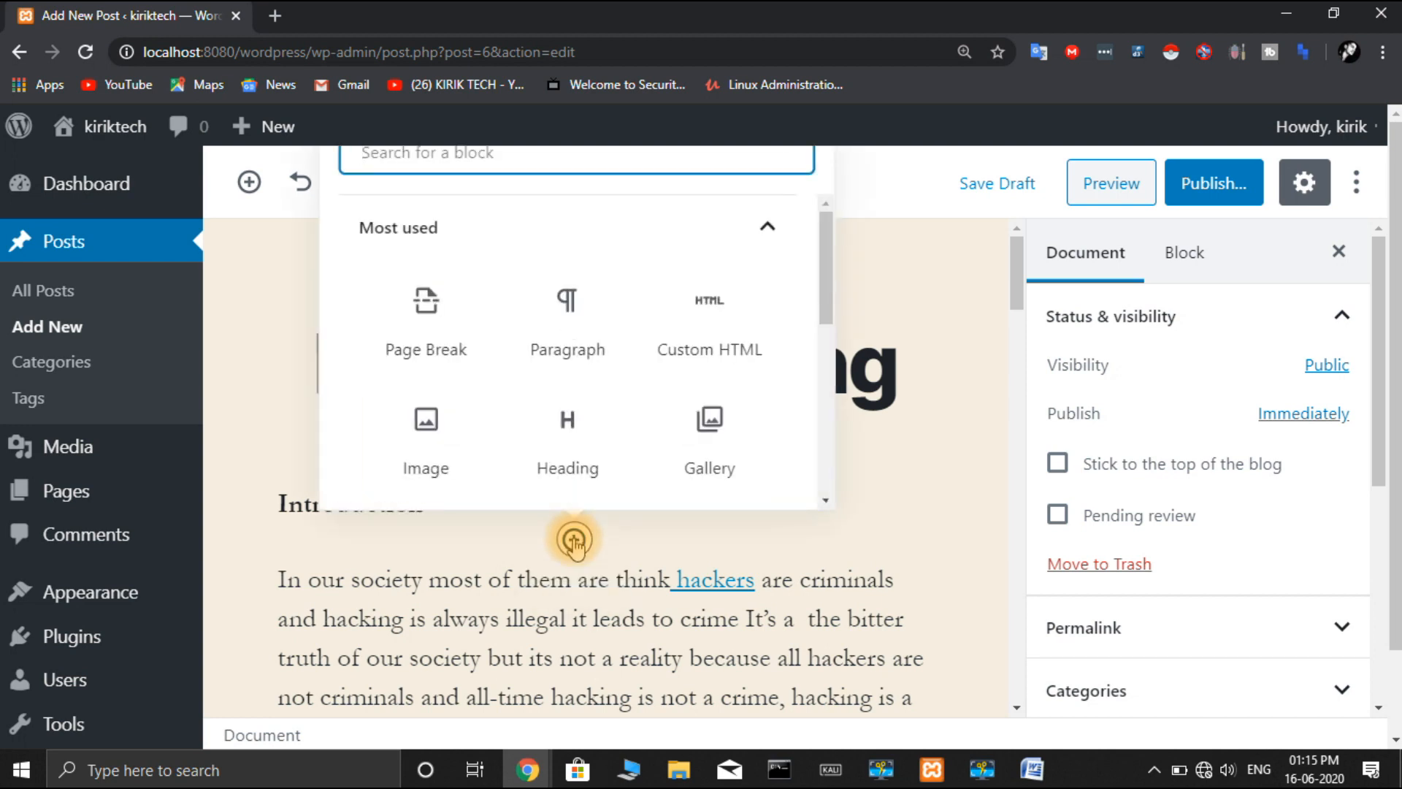
click(433, 432)
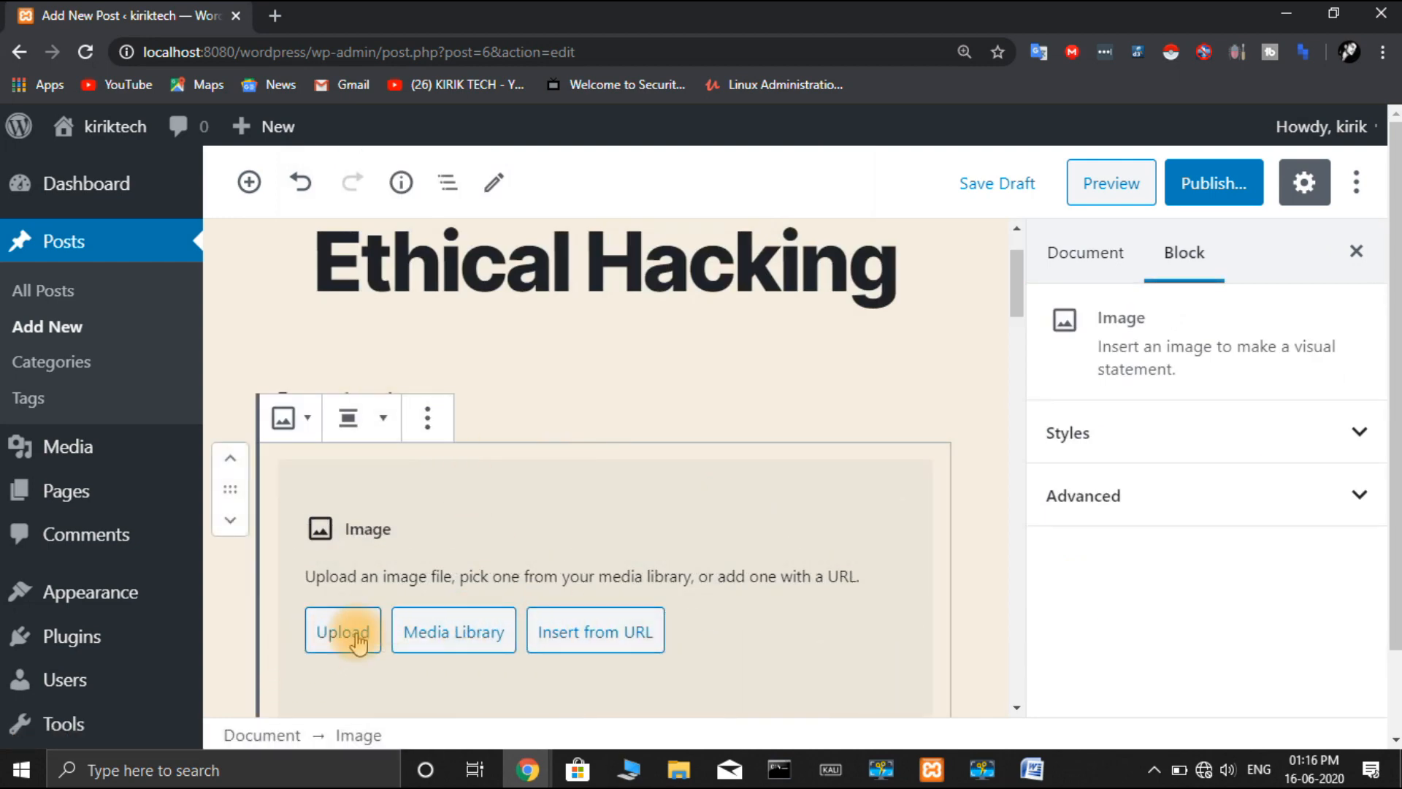
click(435, 633)
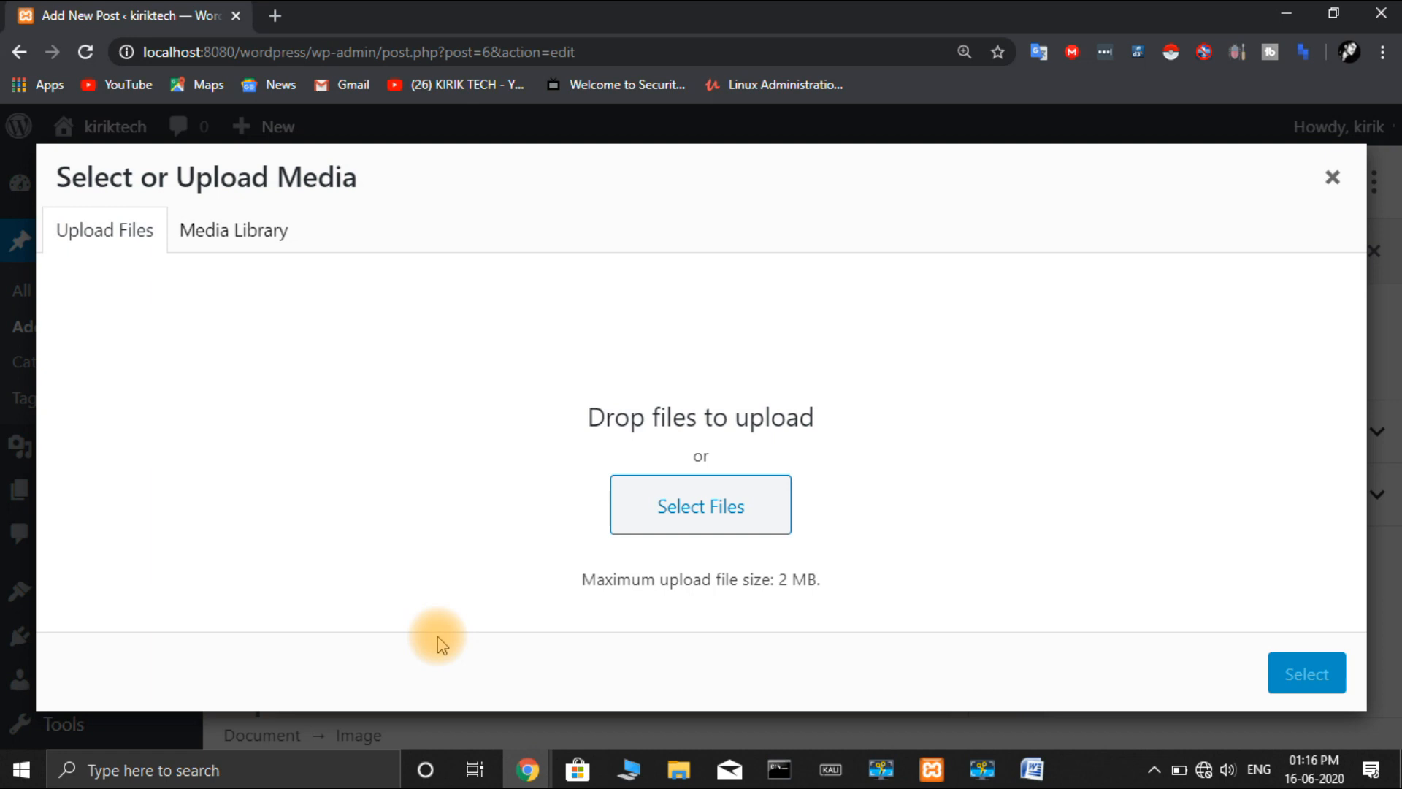
- Upload 20200605_063735.jpg from the Wordpress series folder on the Desktop, insert it into the Image block, and deselect the block
click(715, 534)
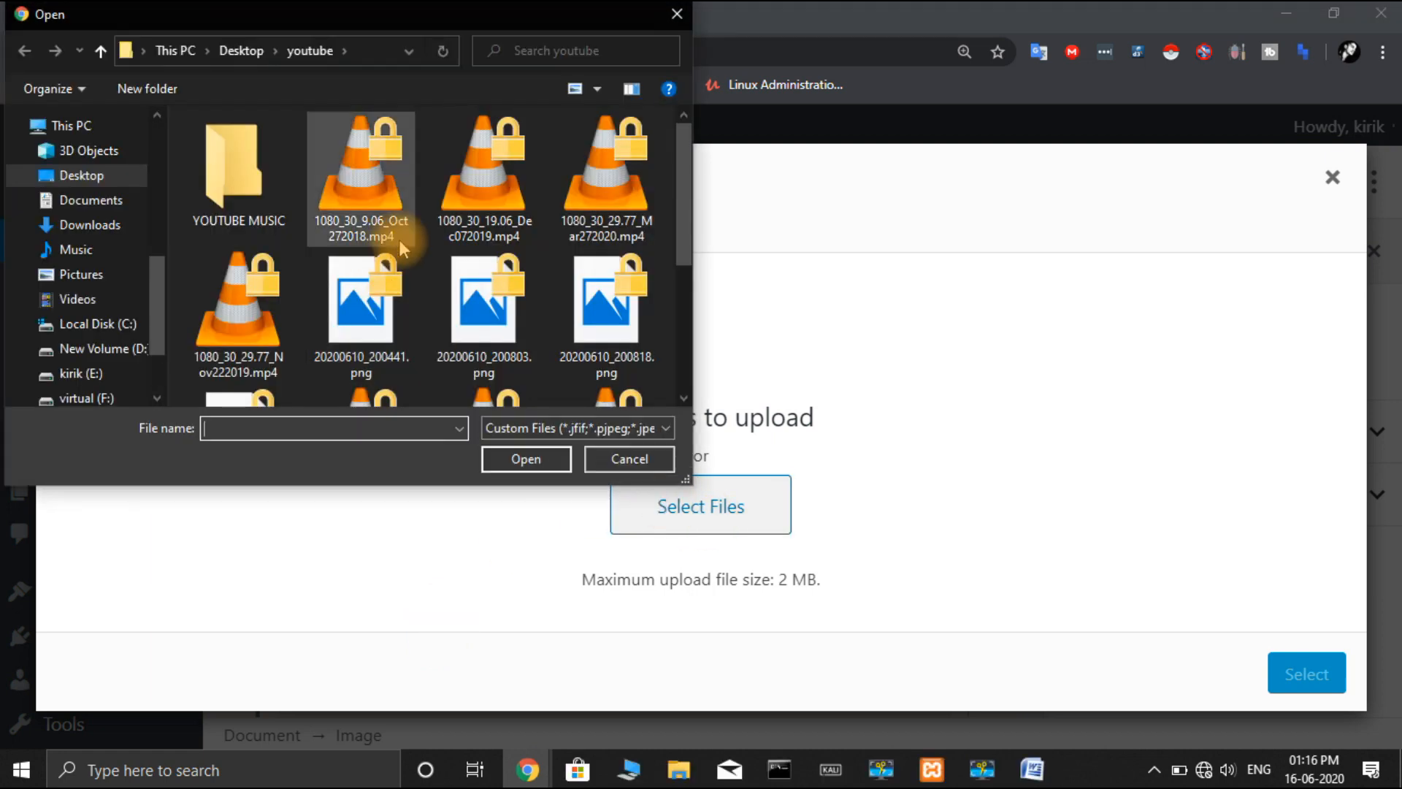
scroll(112, 285, down, 2)
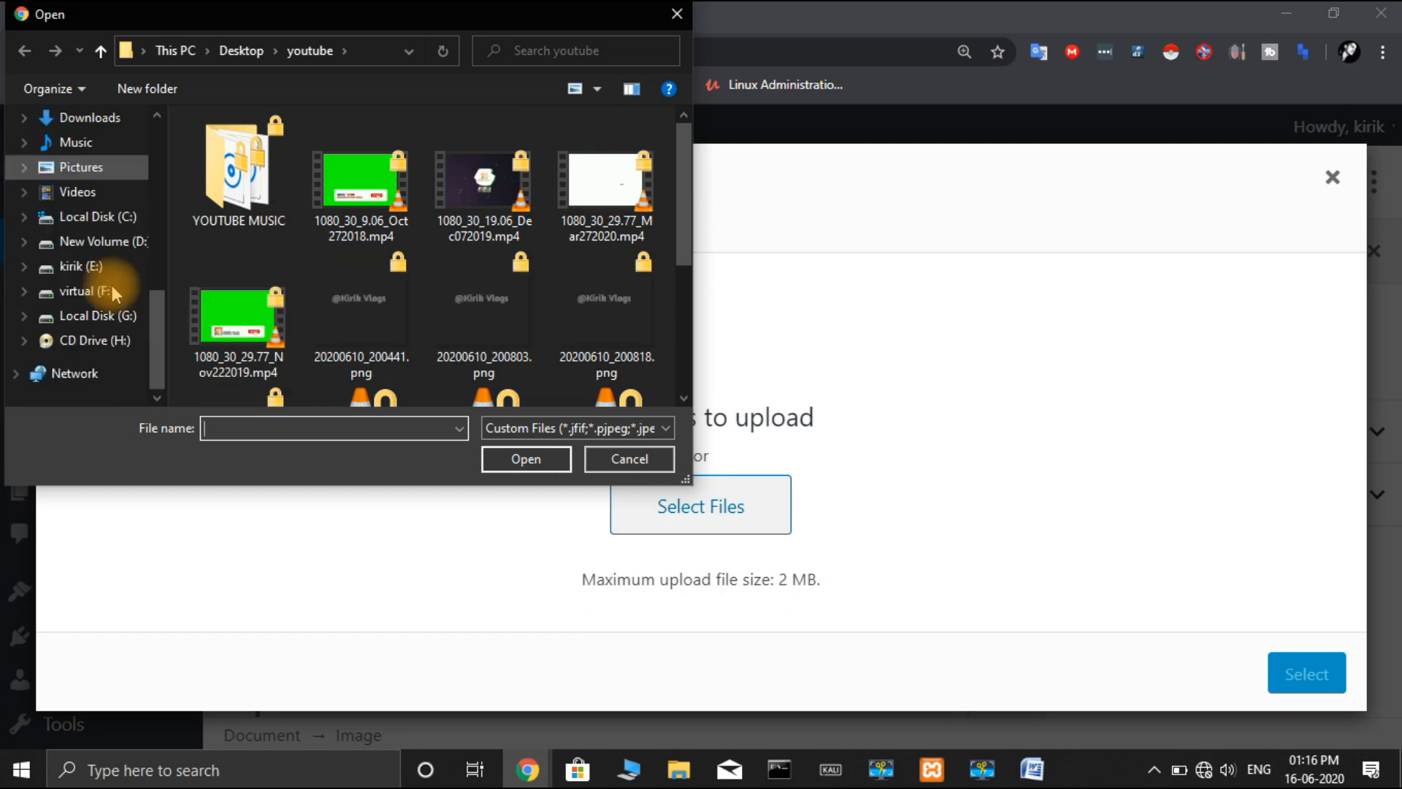
scroll(112, 291, up, 5)
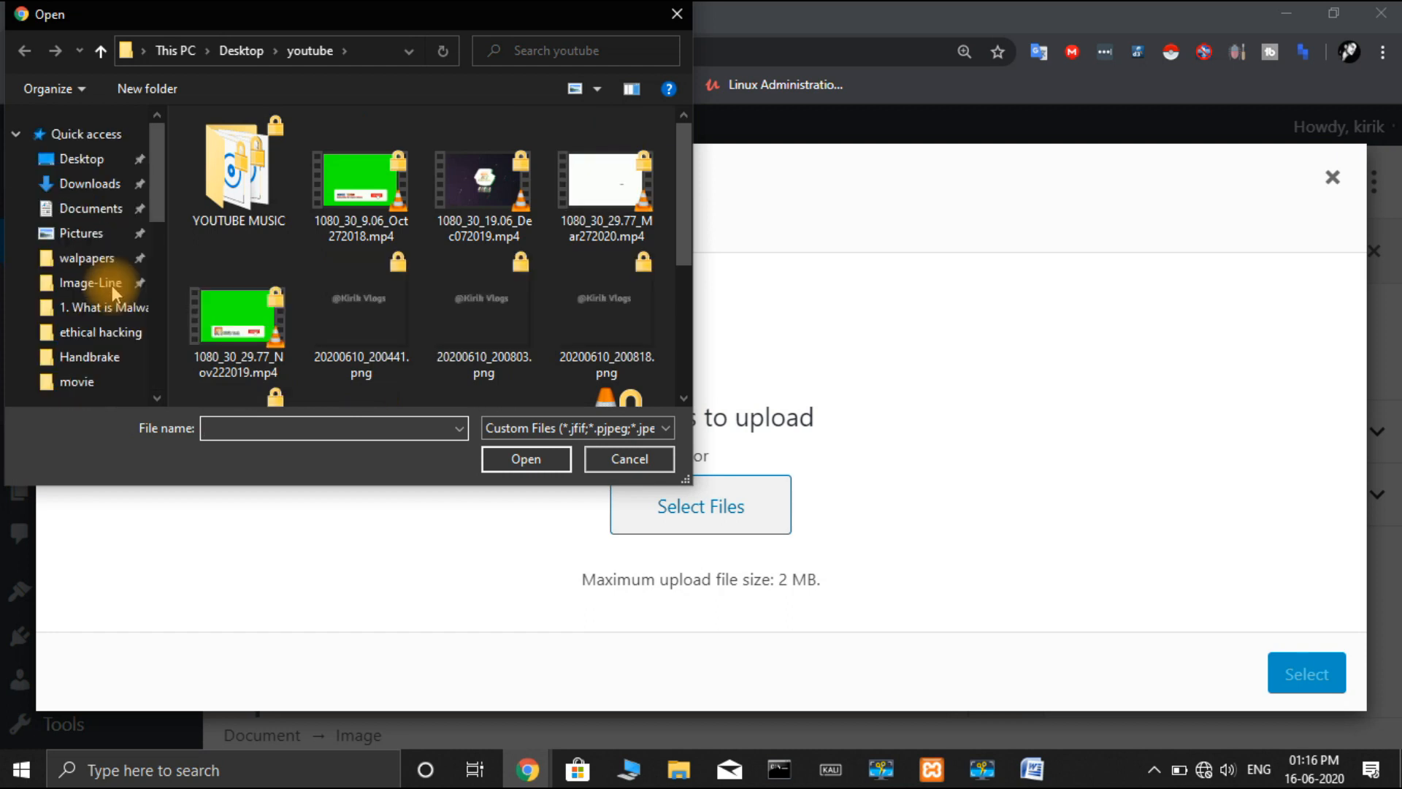
click(109, 168)
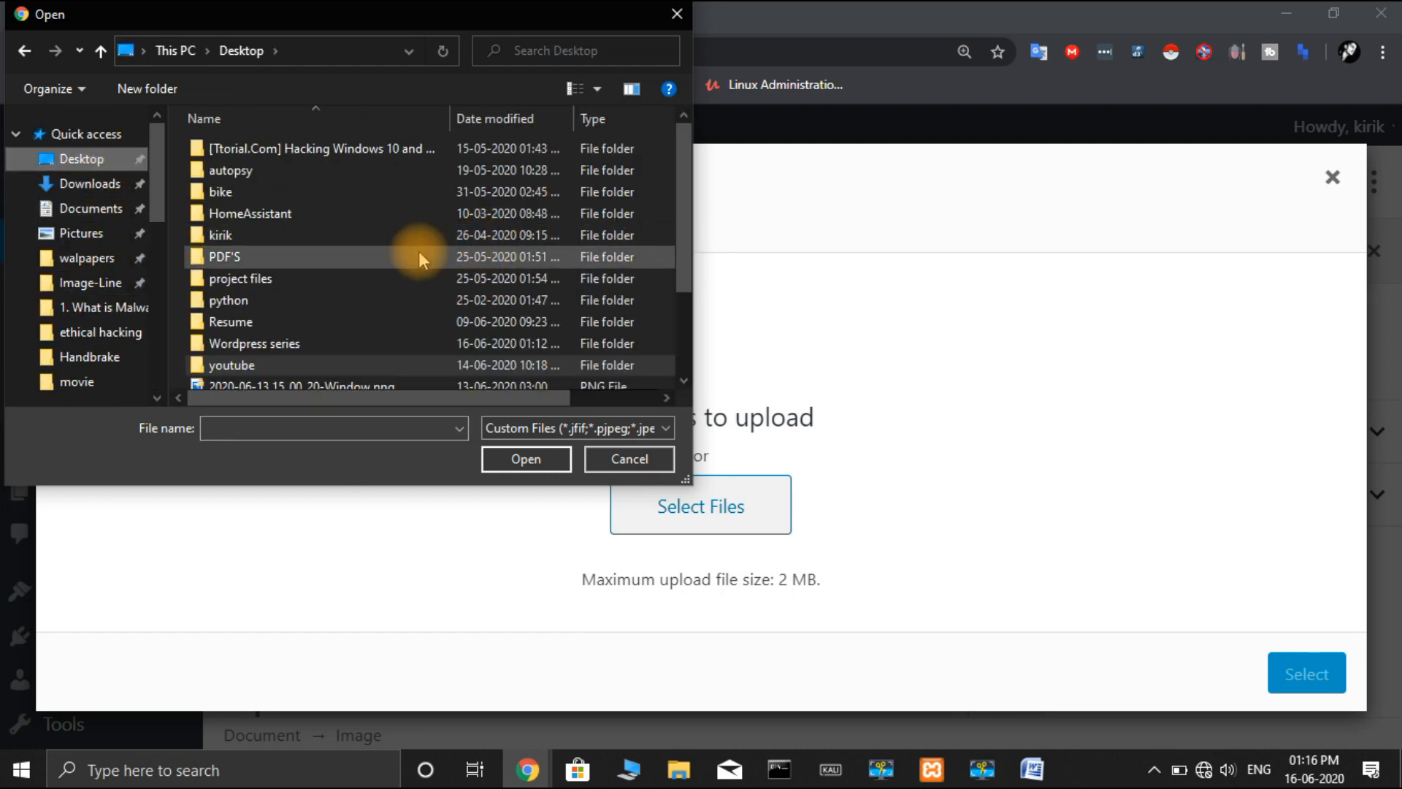
double_click(348, 341)
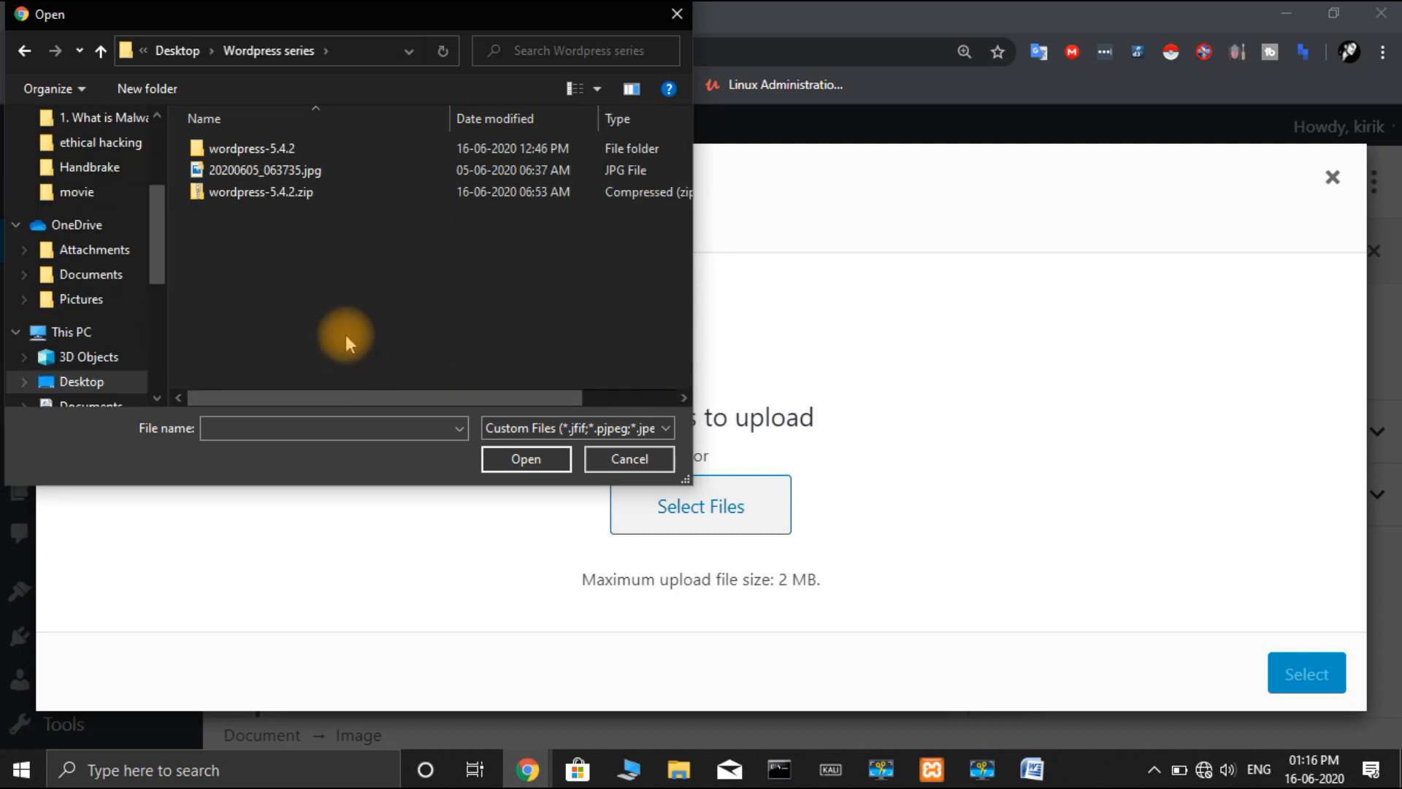
double_click(366, 163)
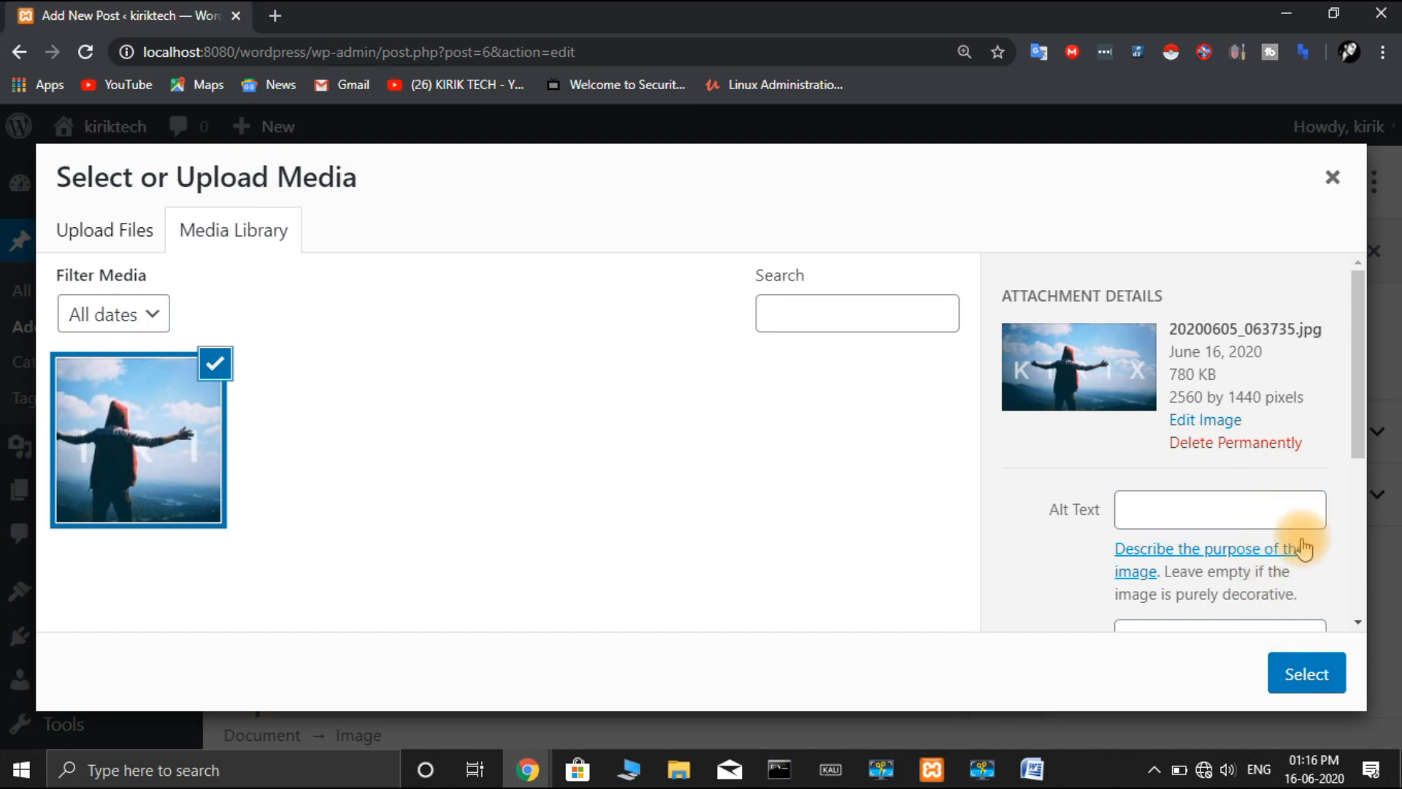
click(1306, 674)
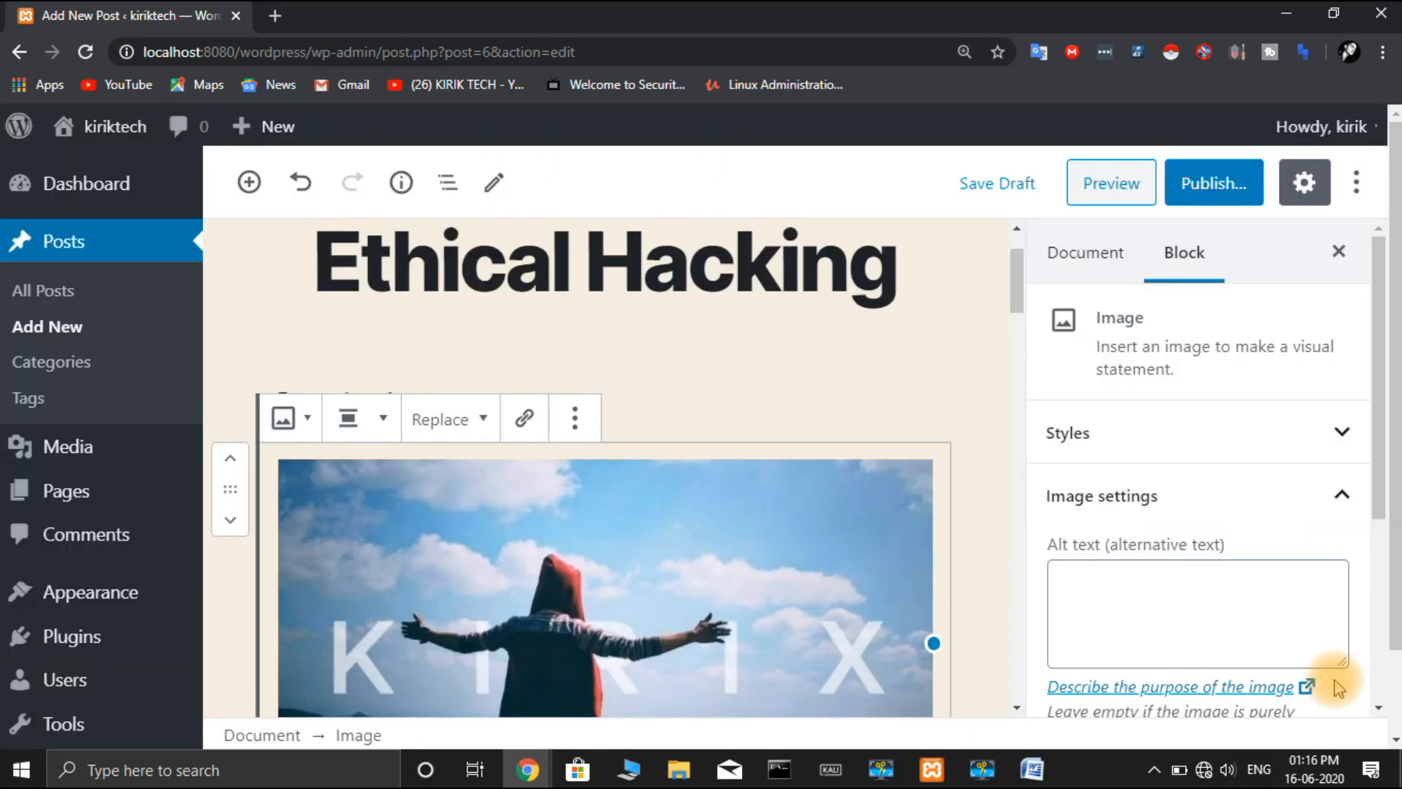
click(955, 384)
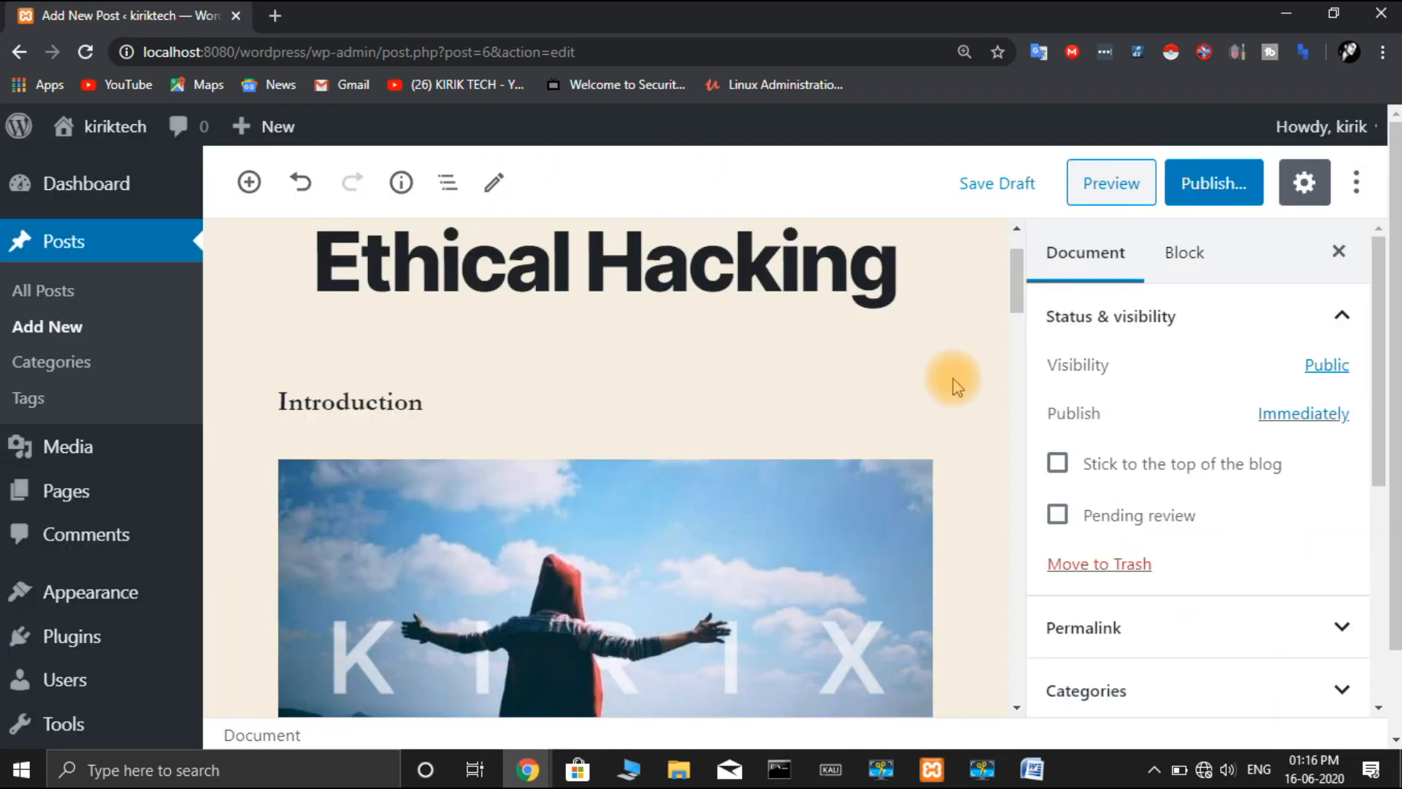
- Select the inserted image below the "Introduction" heading and resize it to a marginally smaller size
scroll(955, 384, down, 5)
scroll(955, 383, up, 3)
scroll(956, 383, down, 2)
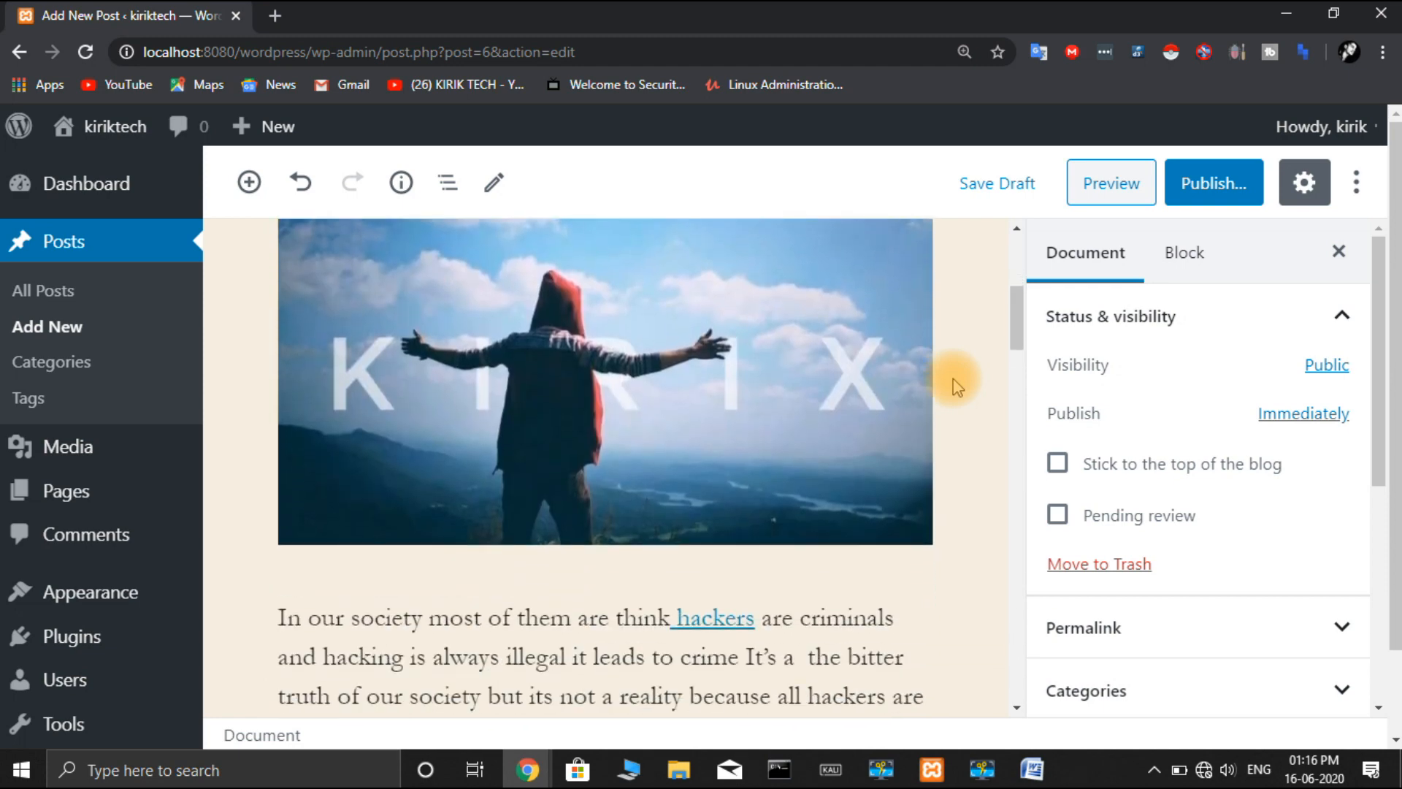
click(807, 412)
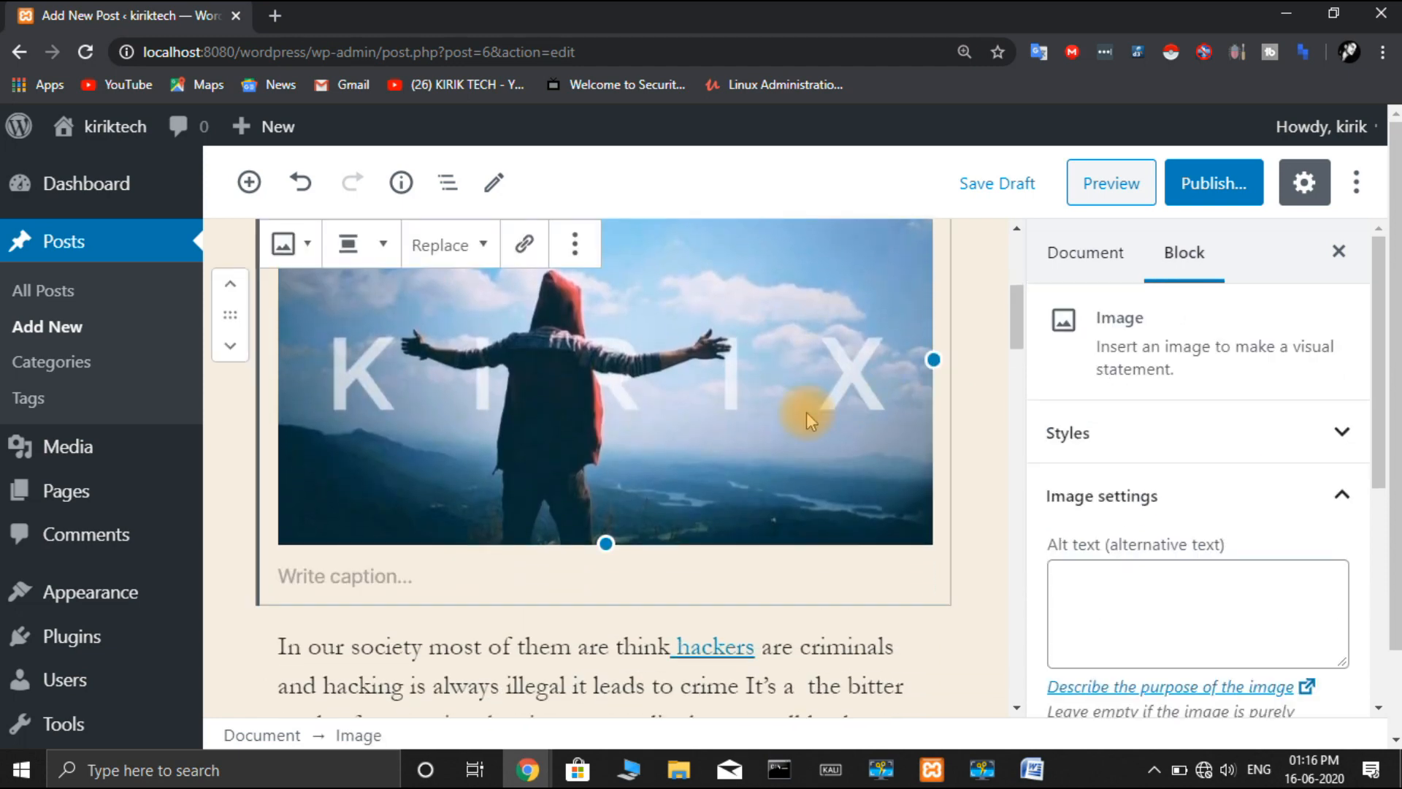
drag(608, 546, 928, 538)
mouse_move(931, 357)
mouse_down()
mouse_move(789, 360)
mouse_move(927, 354)
mouse_up()
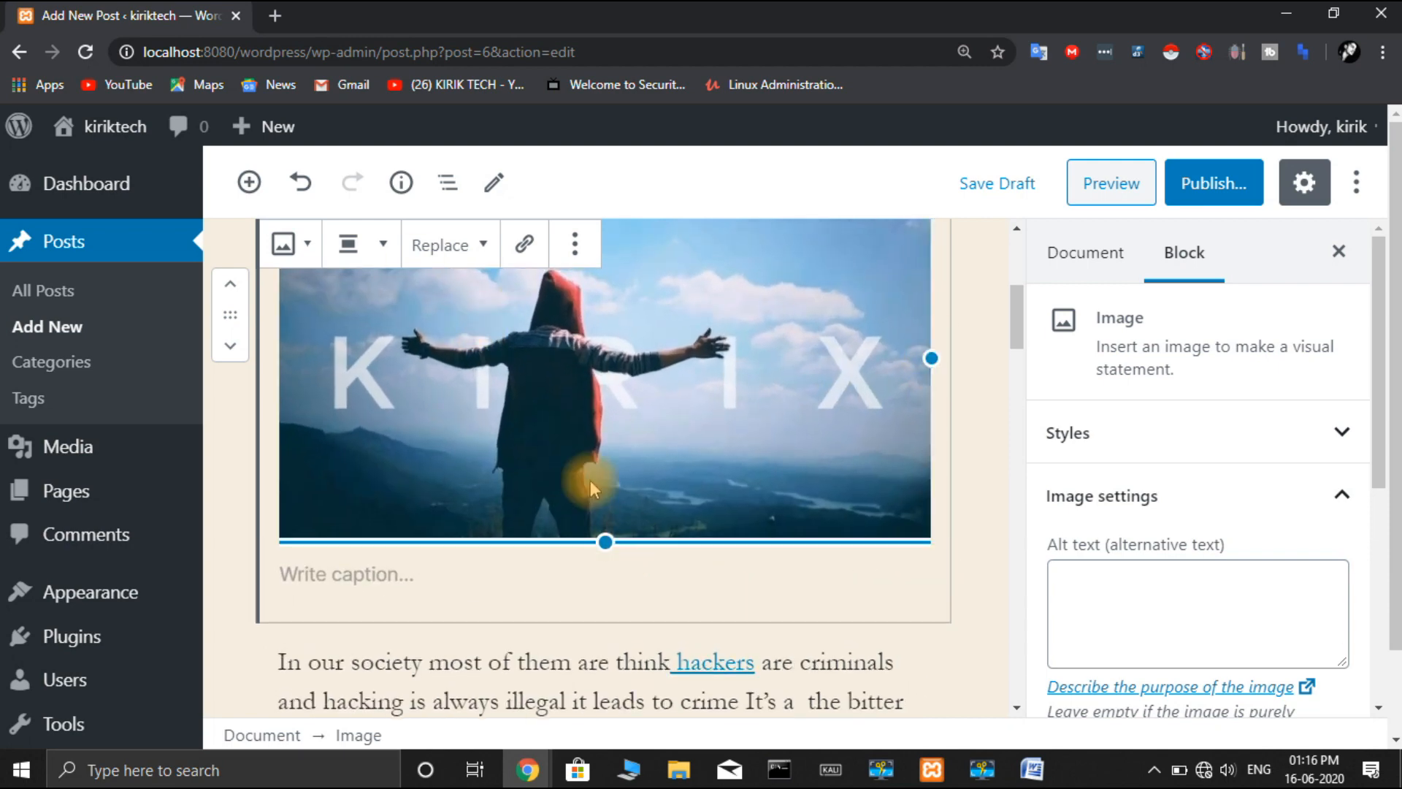
- Examine the image block's alignment choices, block styles and transform choices, and its additional block options without changing anything
click(385, 245)
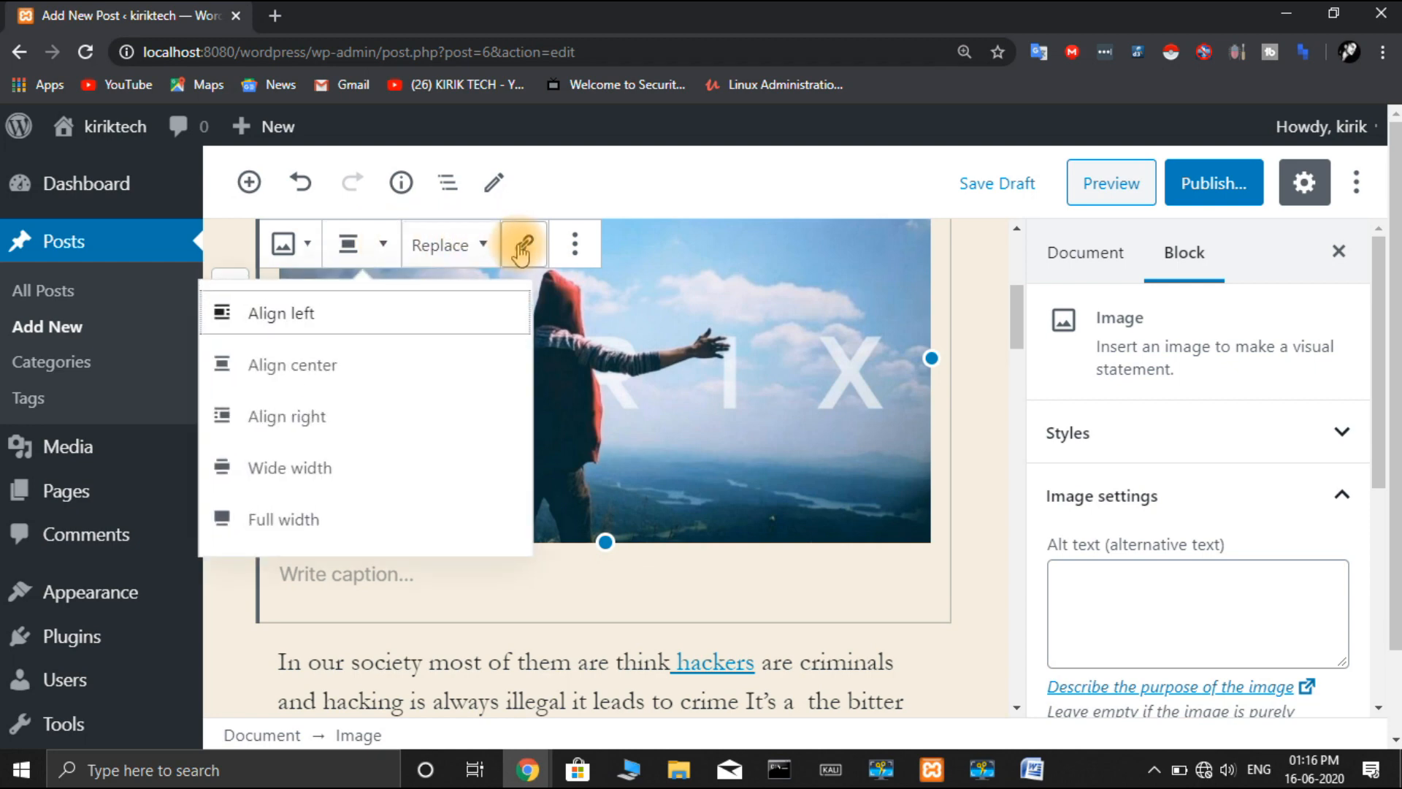
click(291, 243)
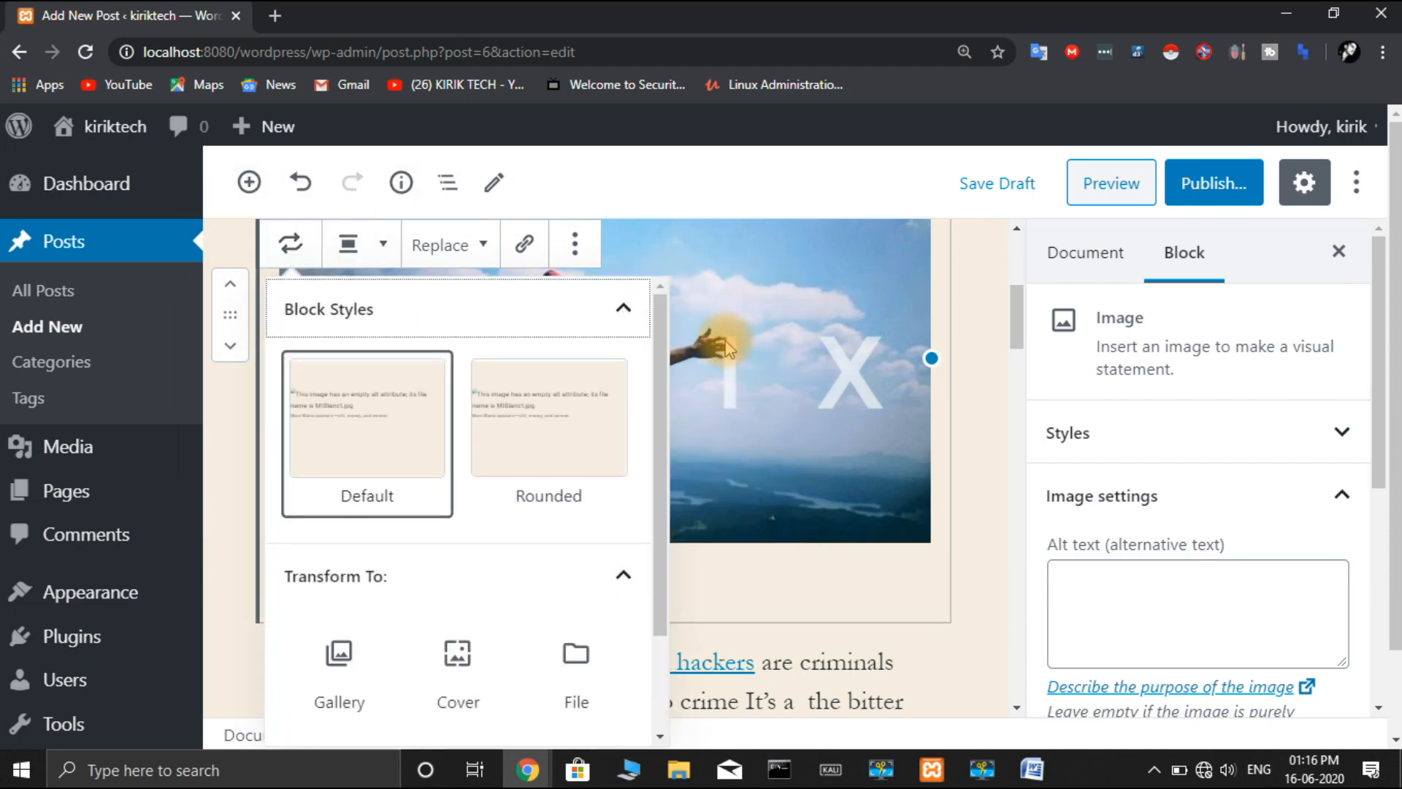
click(626, 310)
click(574, 247)
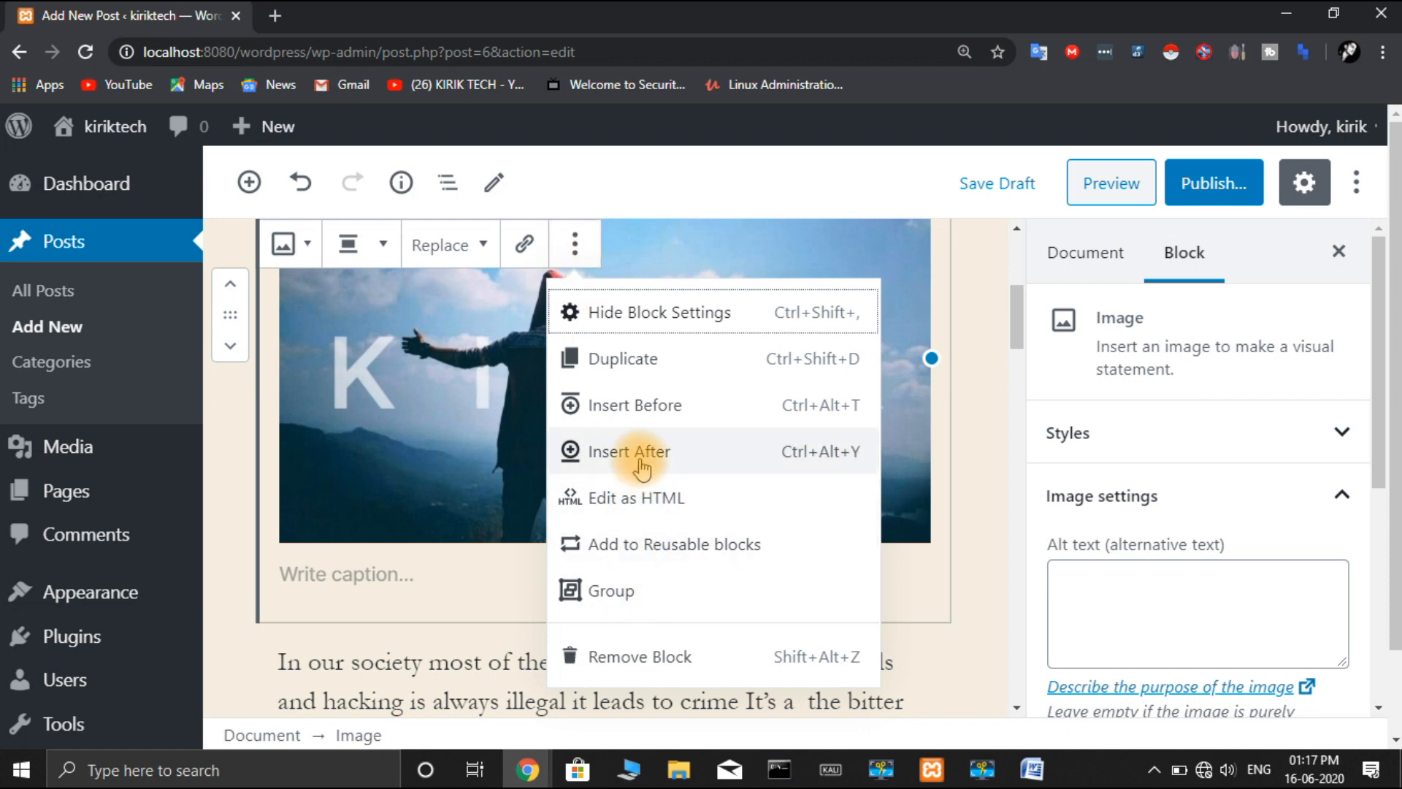
click(691, 239)
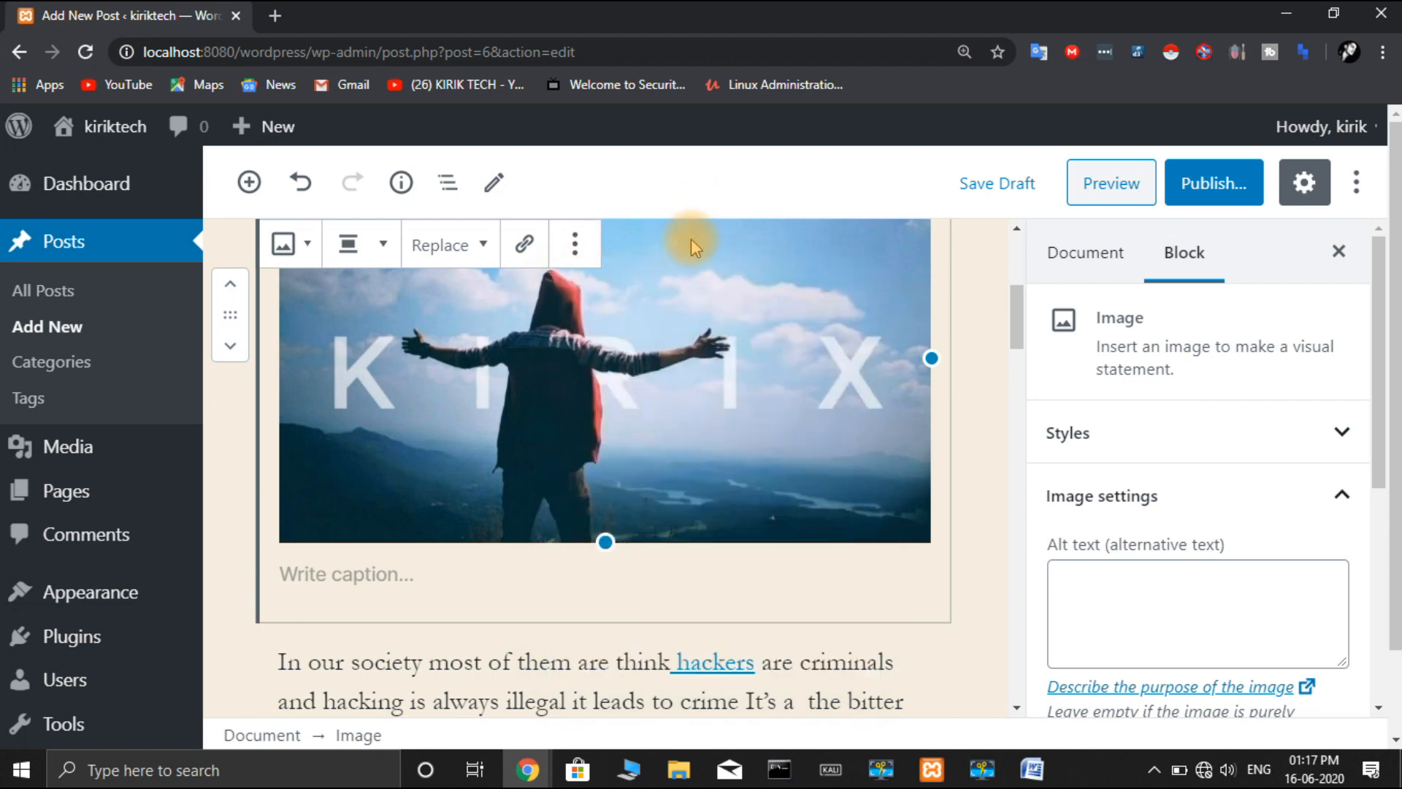
- Open the post's pre-publish checks and examine the visibility choices and the publish date settings without changing them
scroll(876, 573, down, 5)
scroll(875, 573, up, 8)
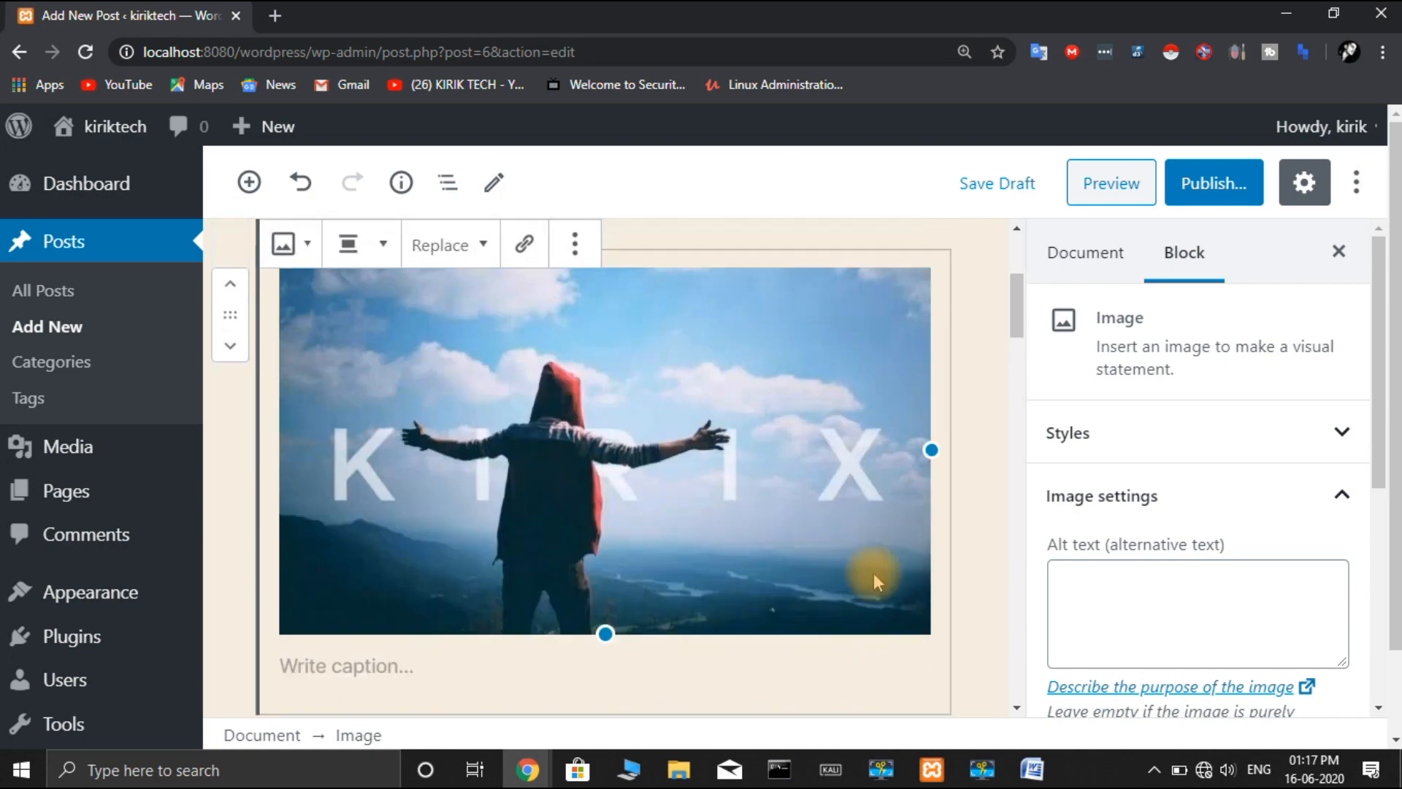
scroll(875, 573, down, 3)
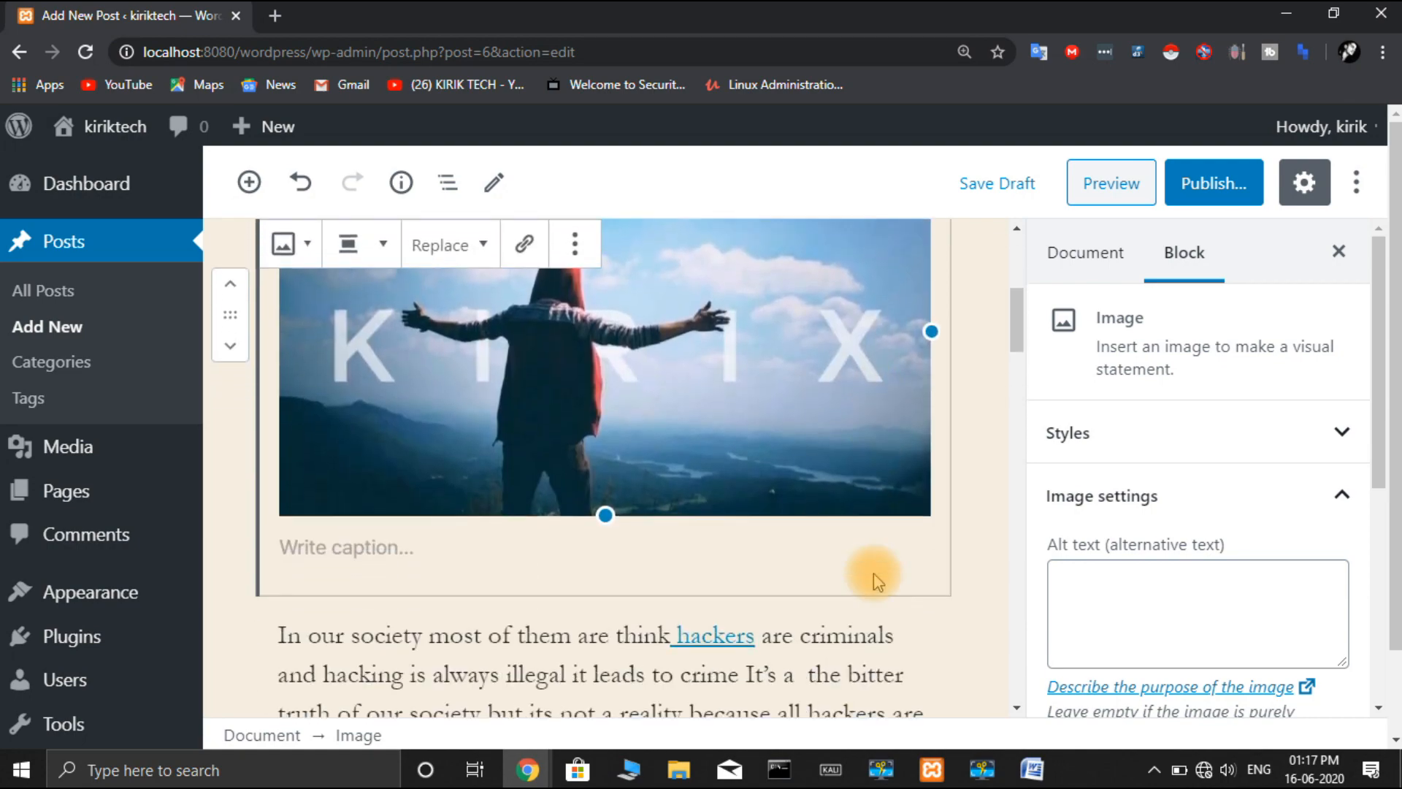
scroll(874, 573, down, 10)
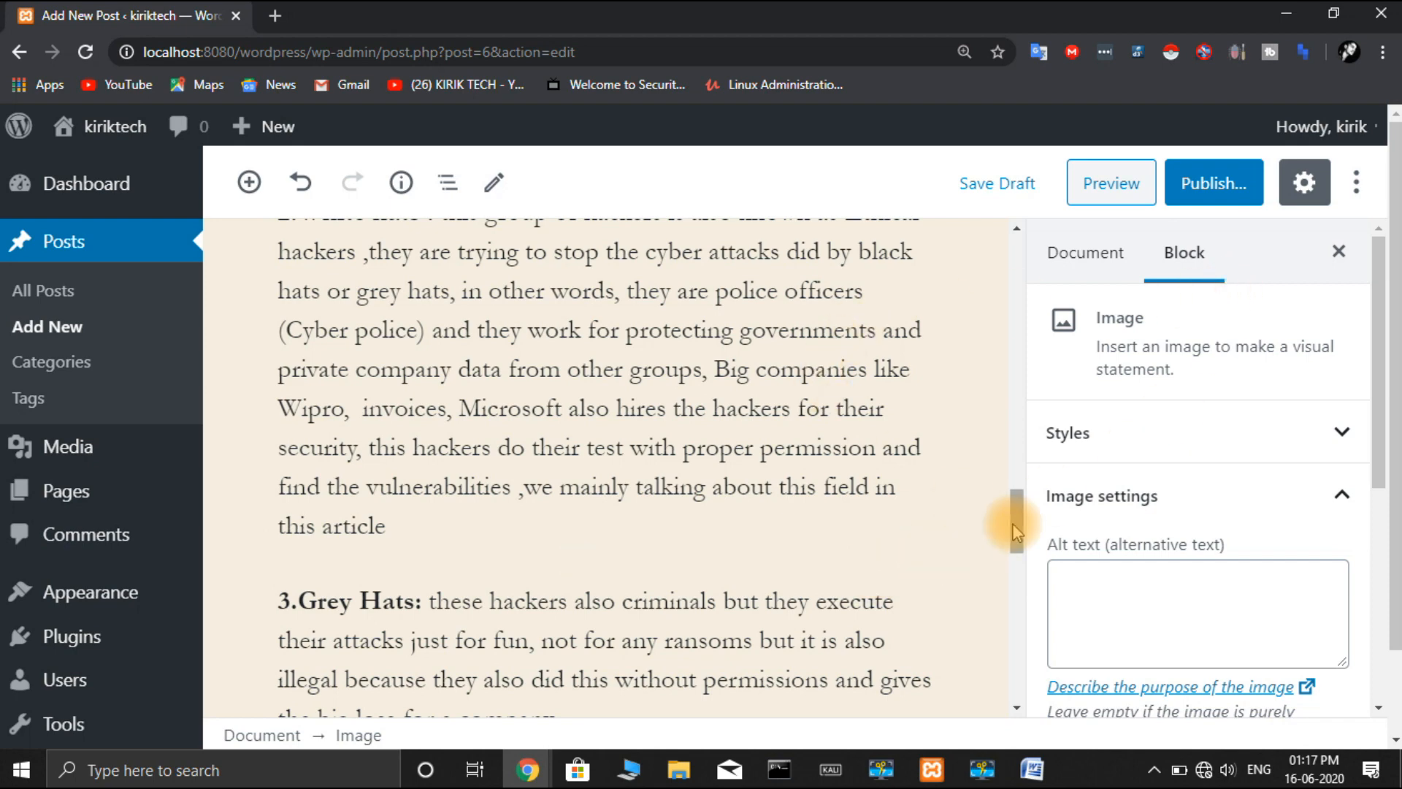
click(1233, 194)
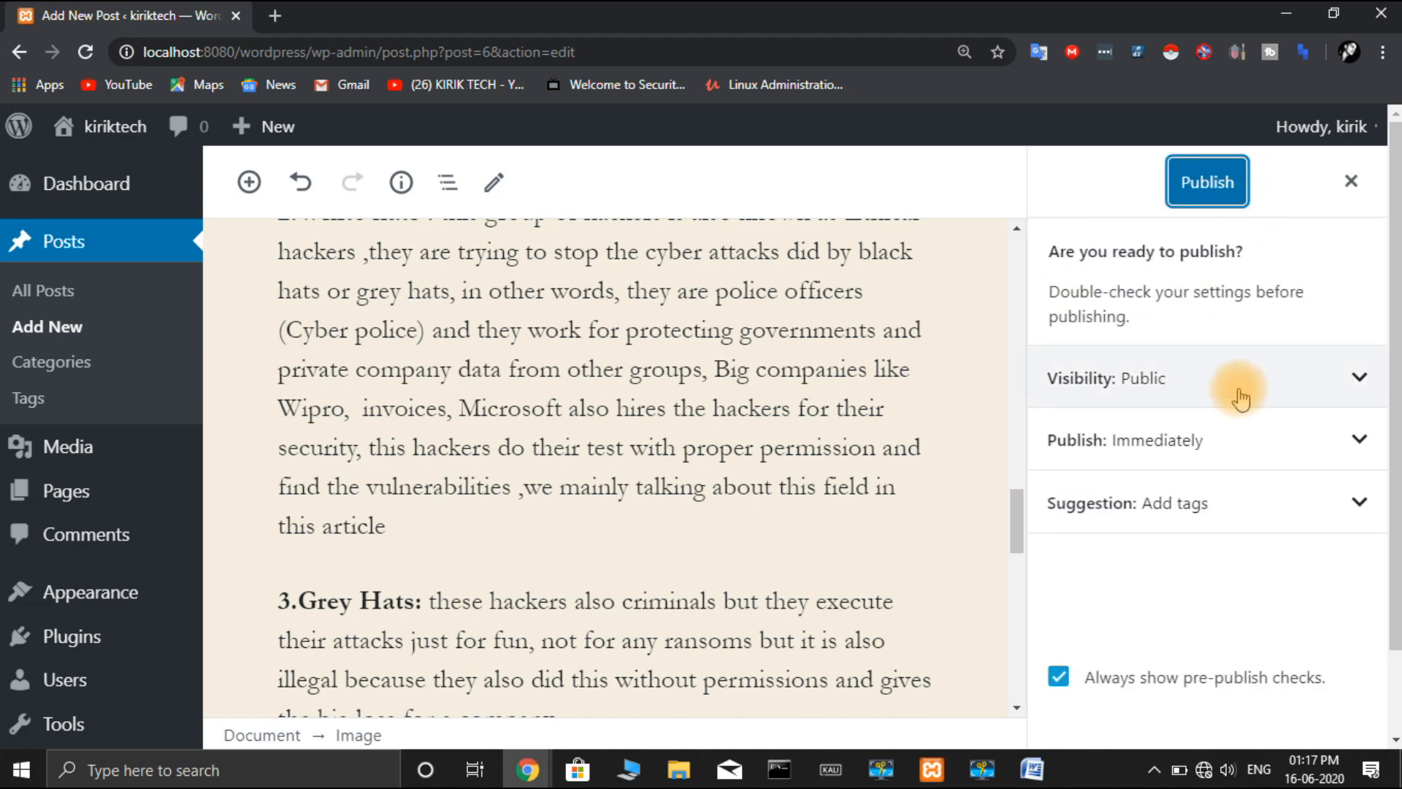
click(1271, 378)
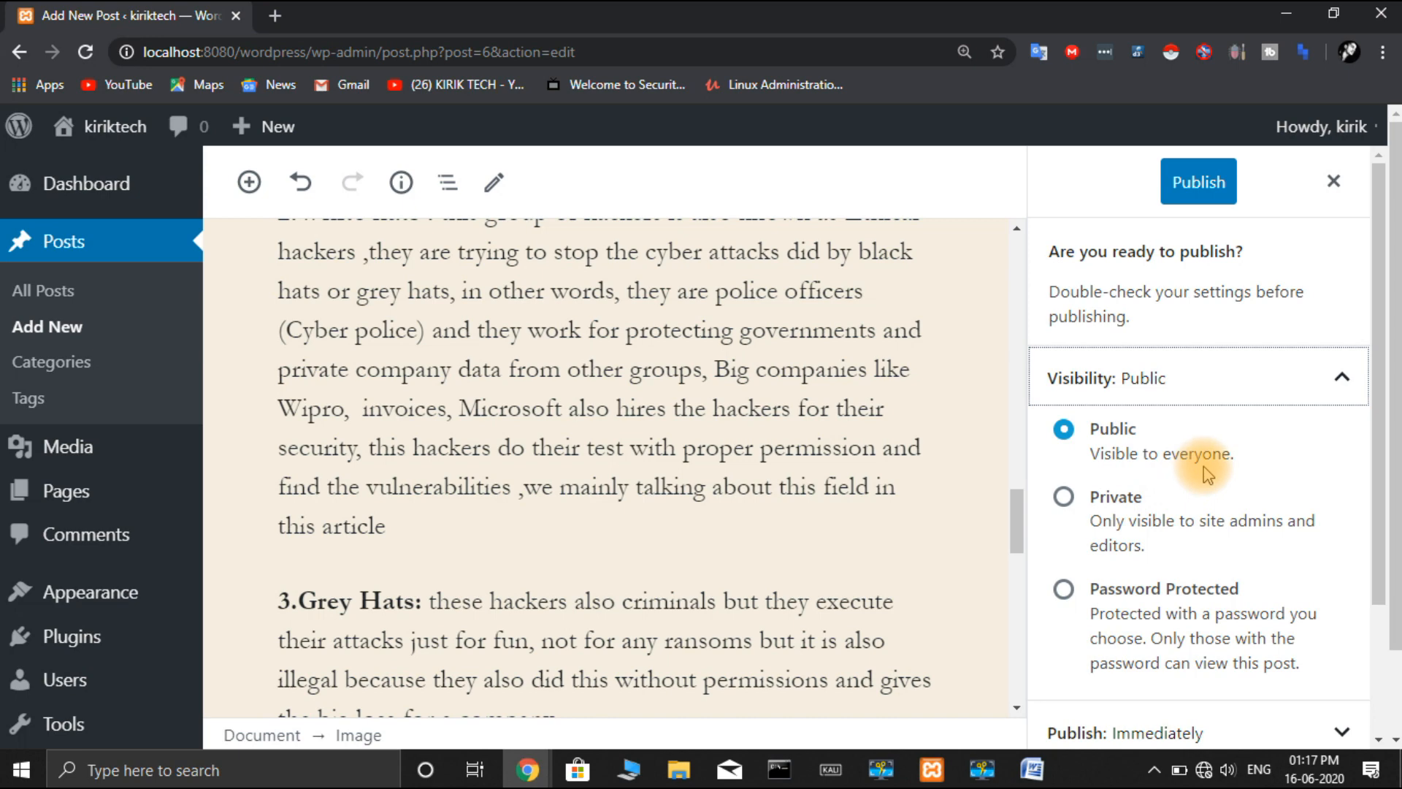
scroll(1205, 451, down, 3)
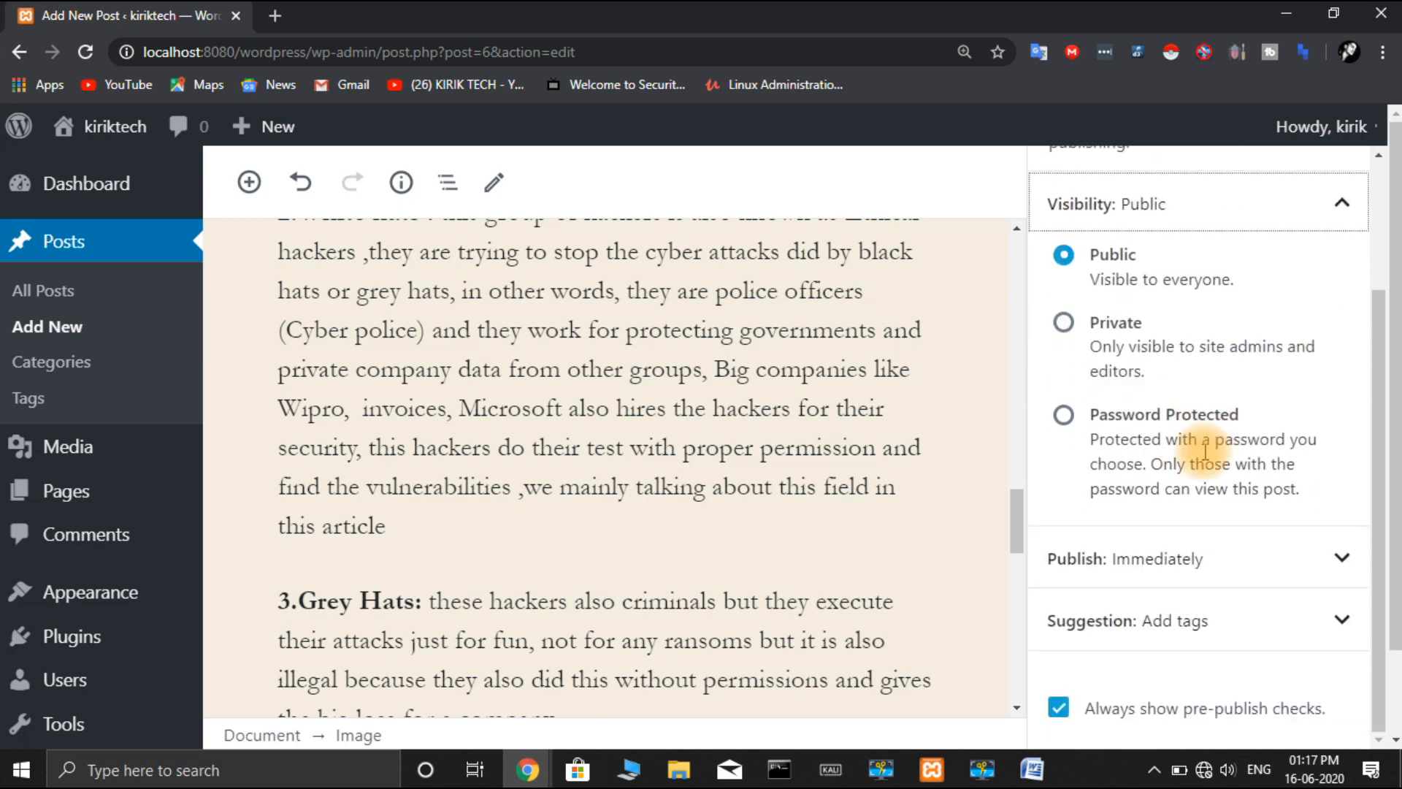
click(1254, 549)
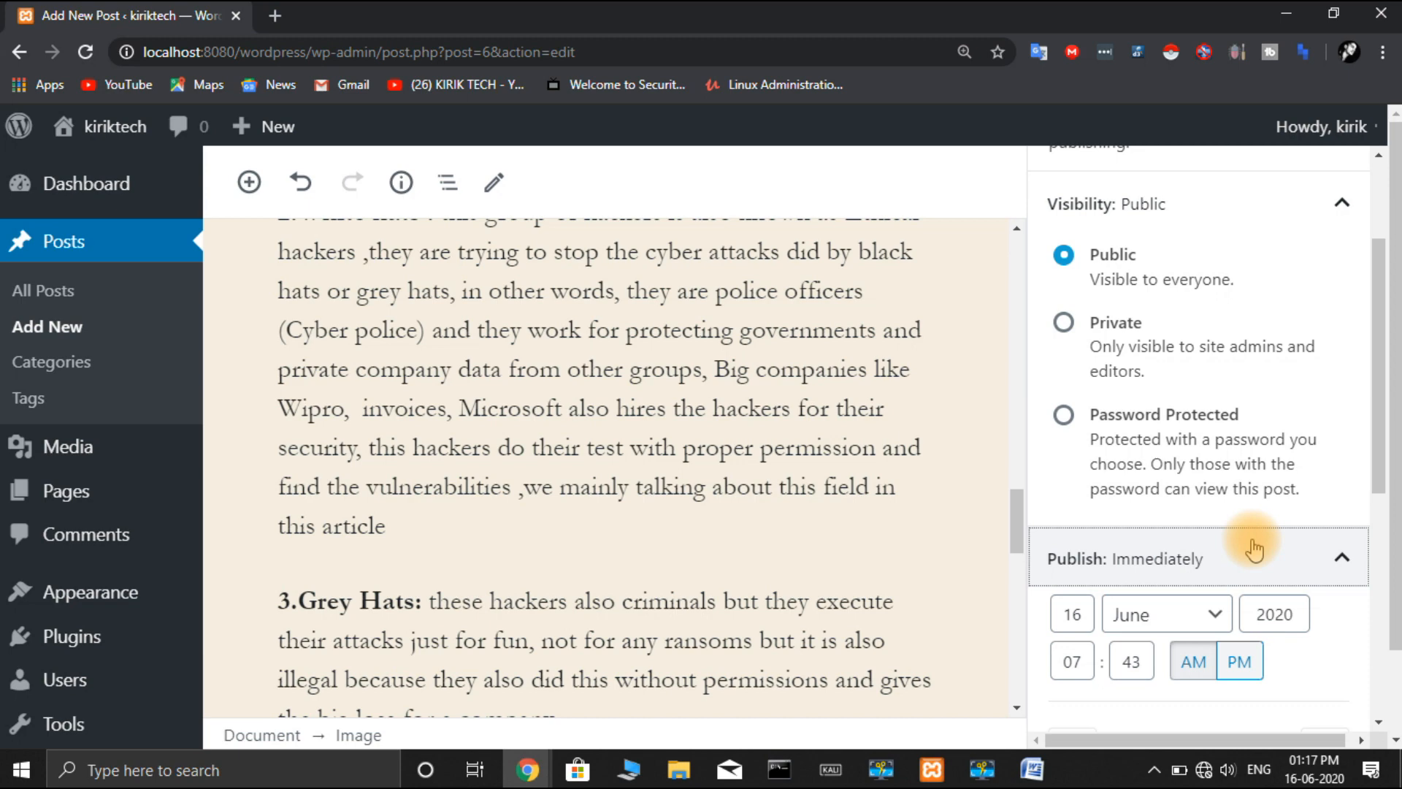
click(1254, 549)
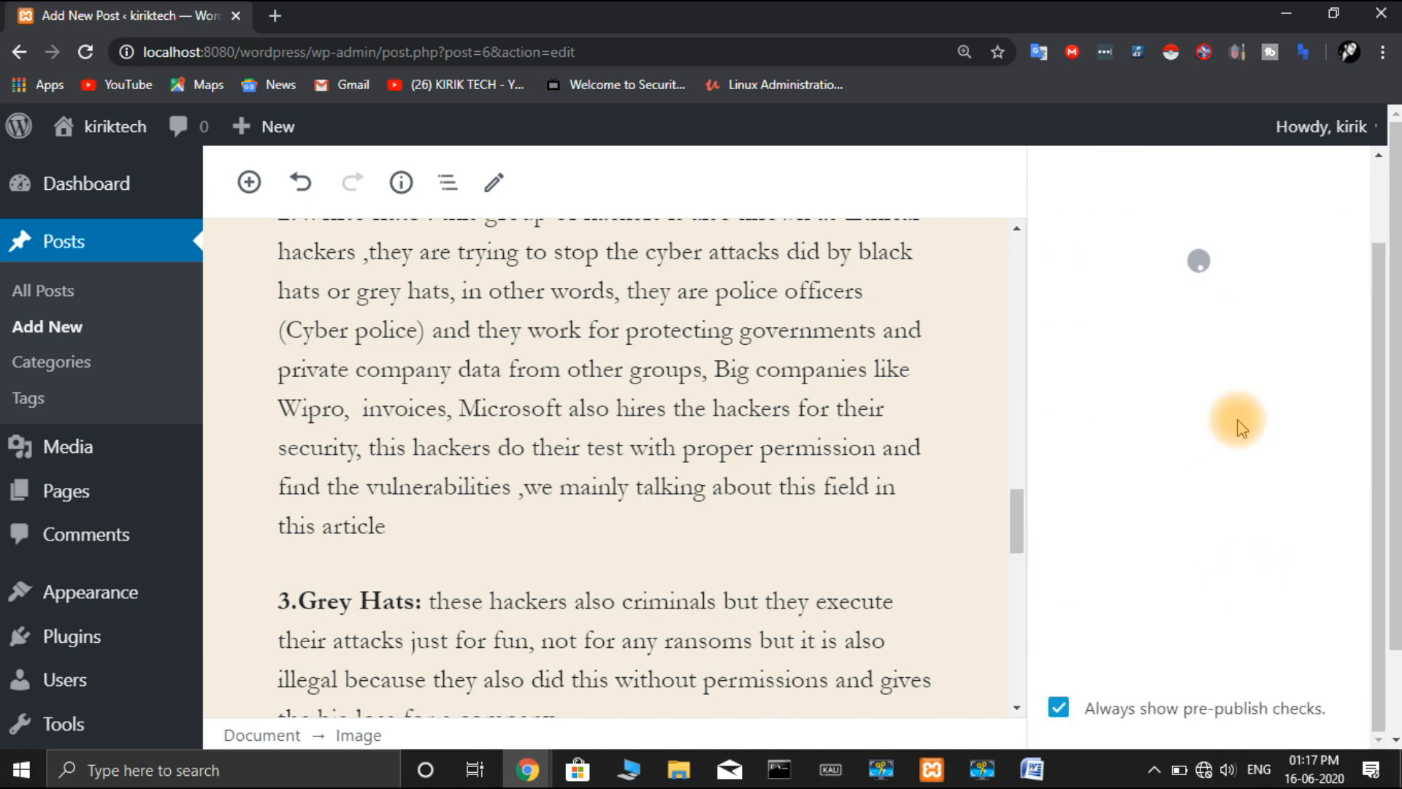
- Enter "ethical hacking" as a new tag in the pre-publish tag suggestions and publish the post
click(1230, 518)
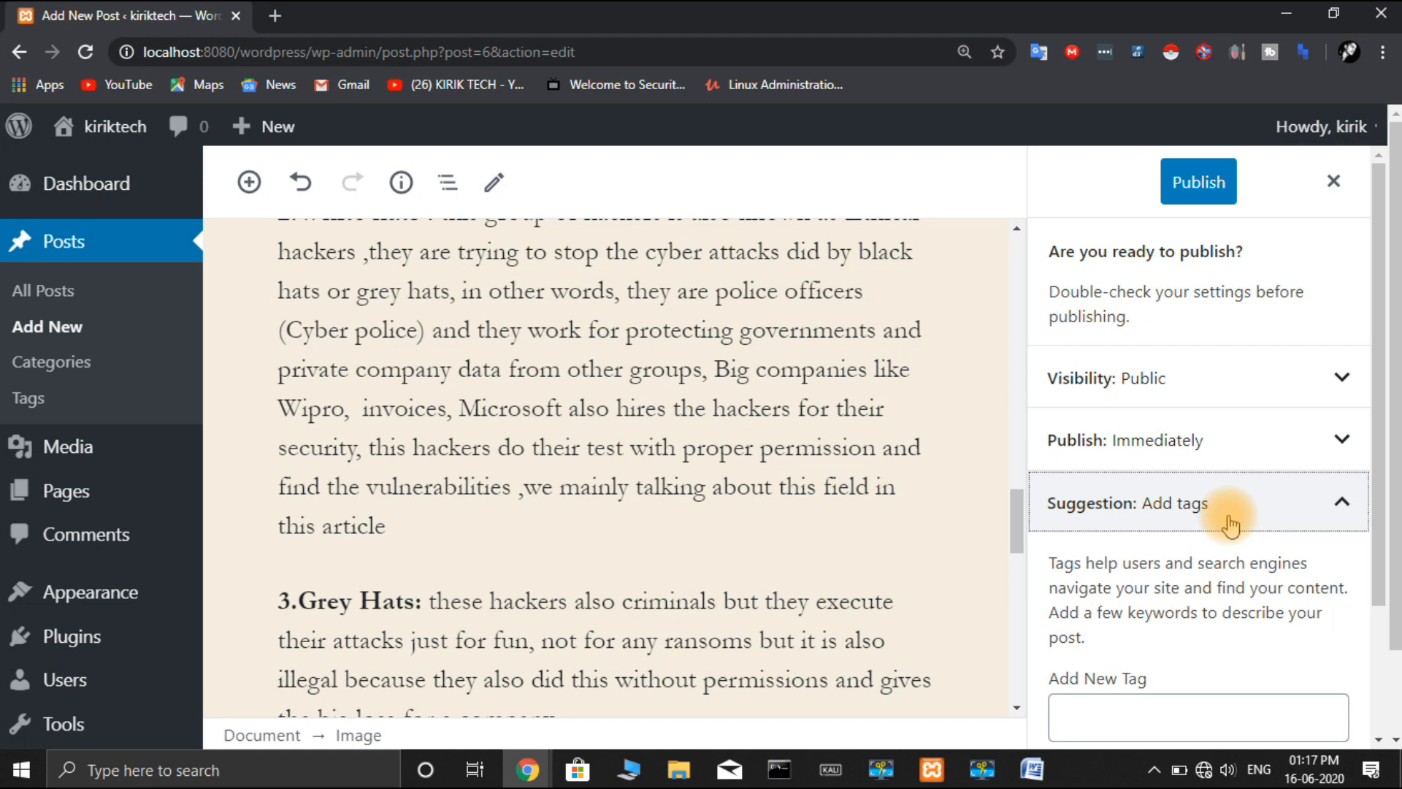
click(1156, 720)
text(ethicak)
key(BackSpace)
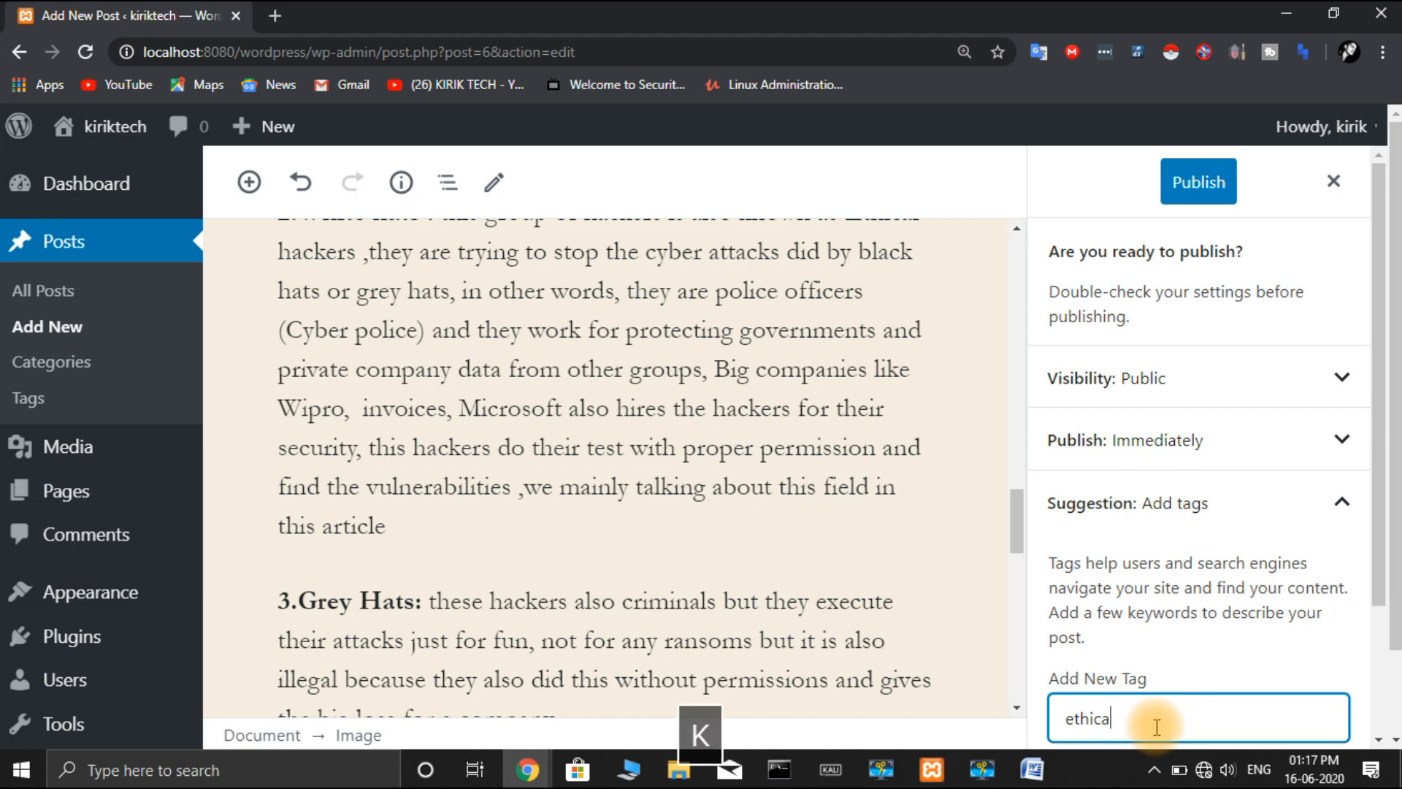
text(l hacking)
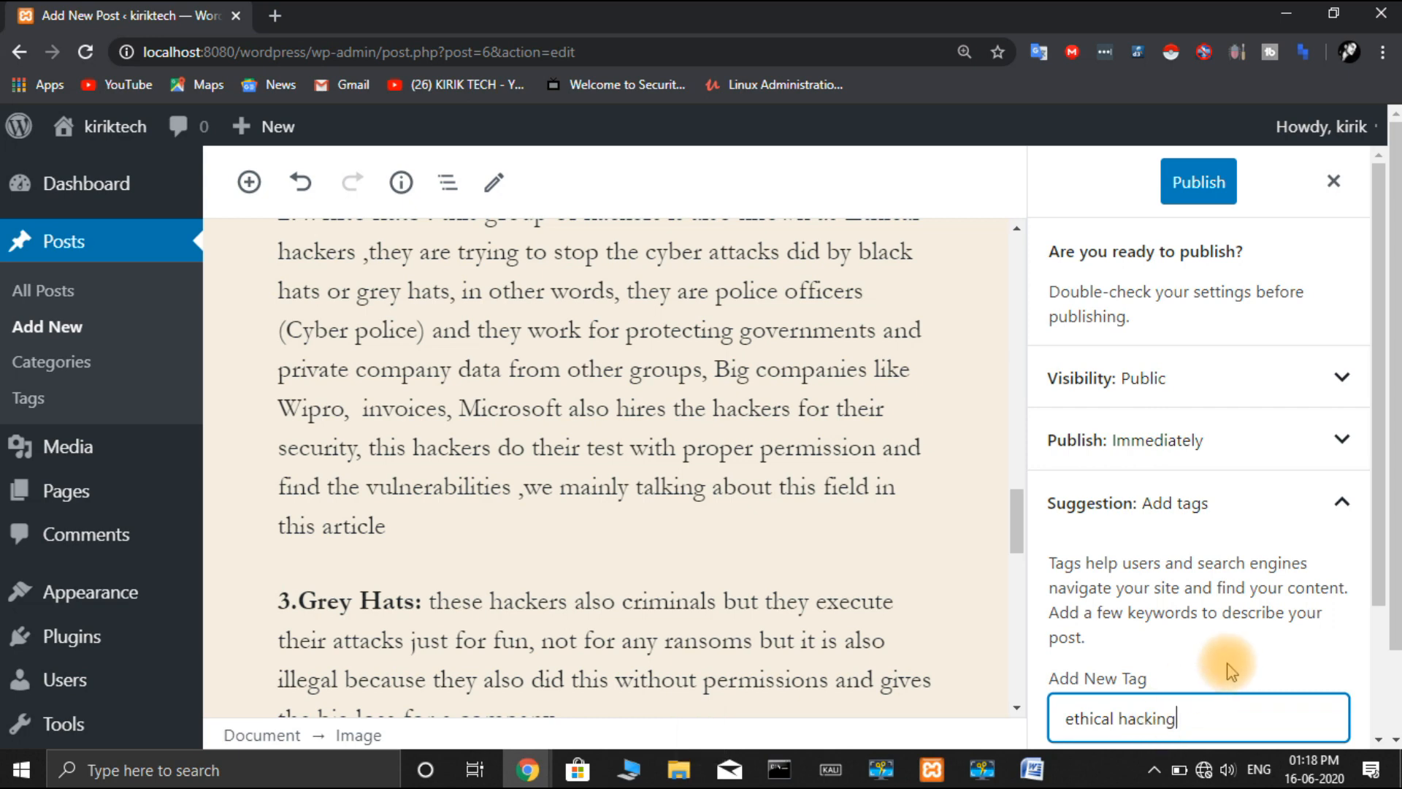
scroll(1231, 670, down, 2)
scroll(1230, 666, up, 2)
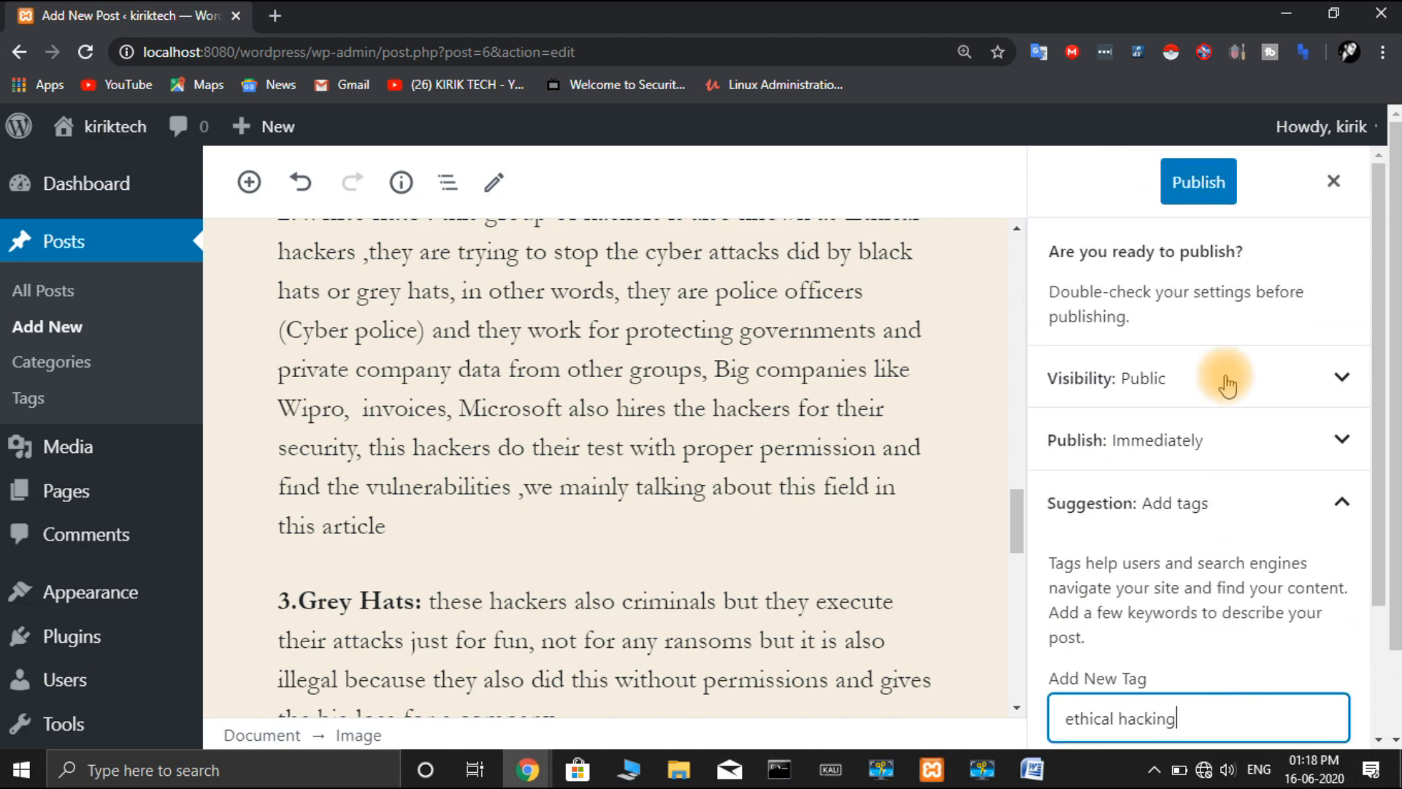
click(1189, 187)
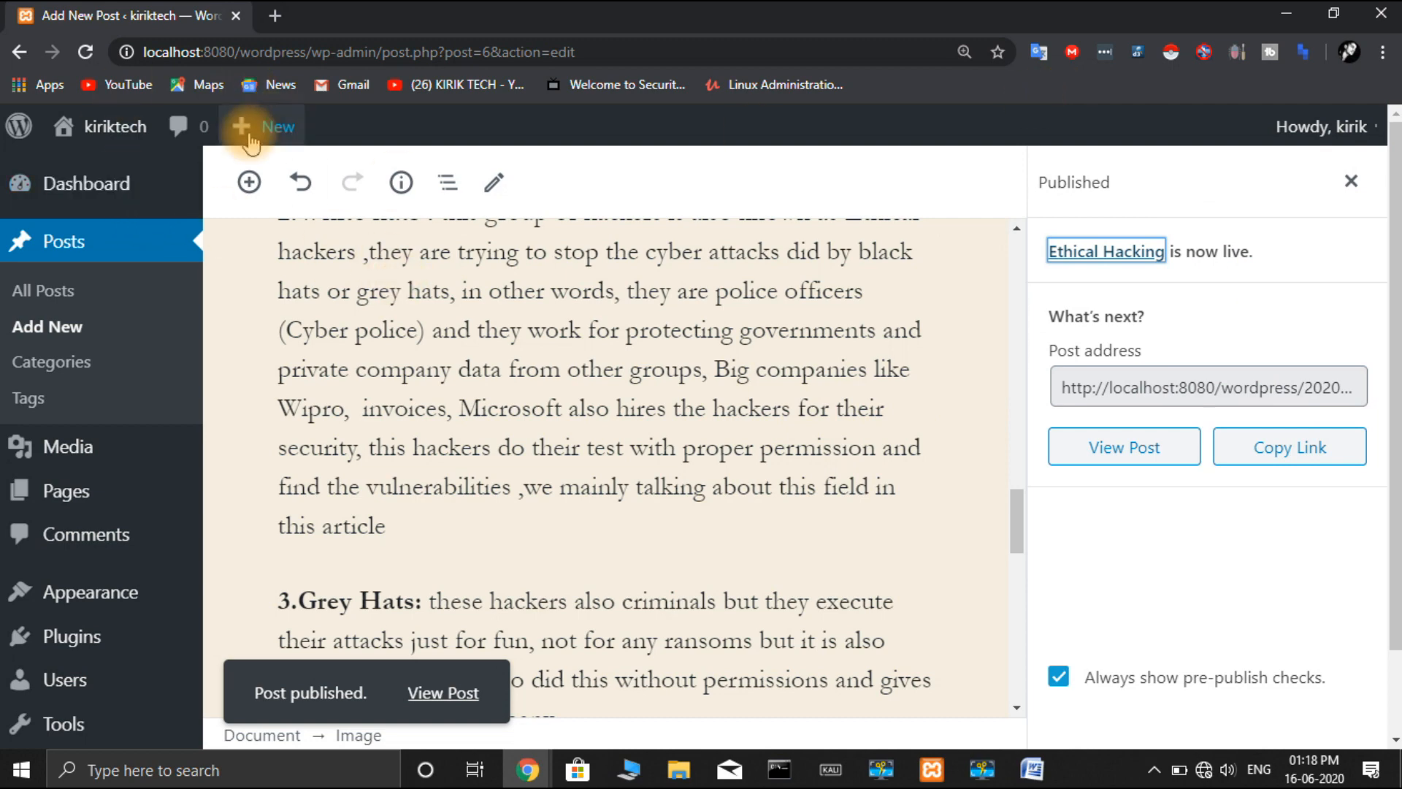
- Go to the list of all posts, open Quick Edit for the "Ethical Hacking" post, and update it with its settings unchanged
mouse_move(116, 196)
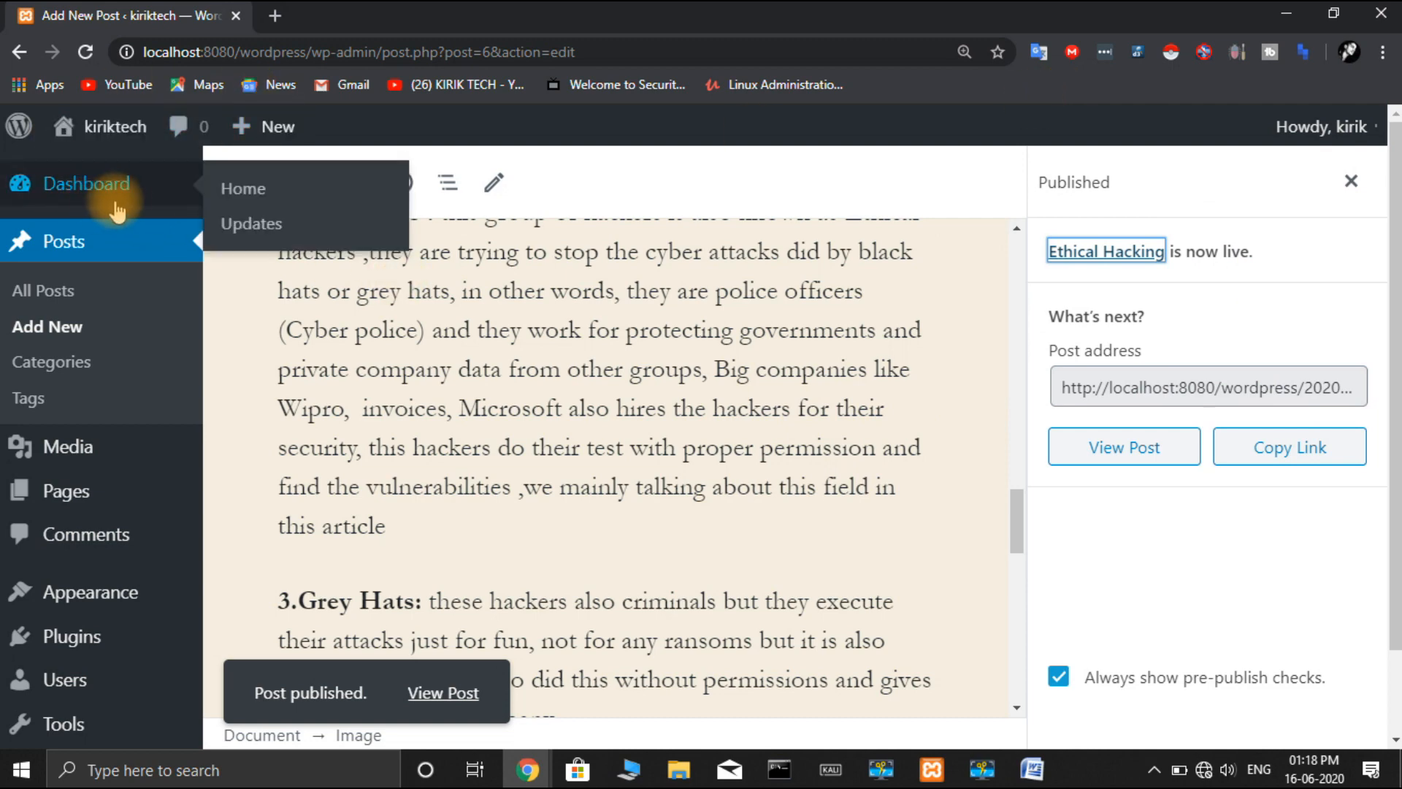
click(119, 245)
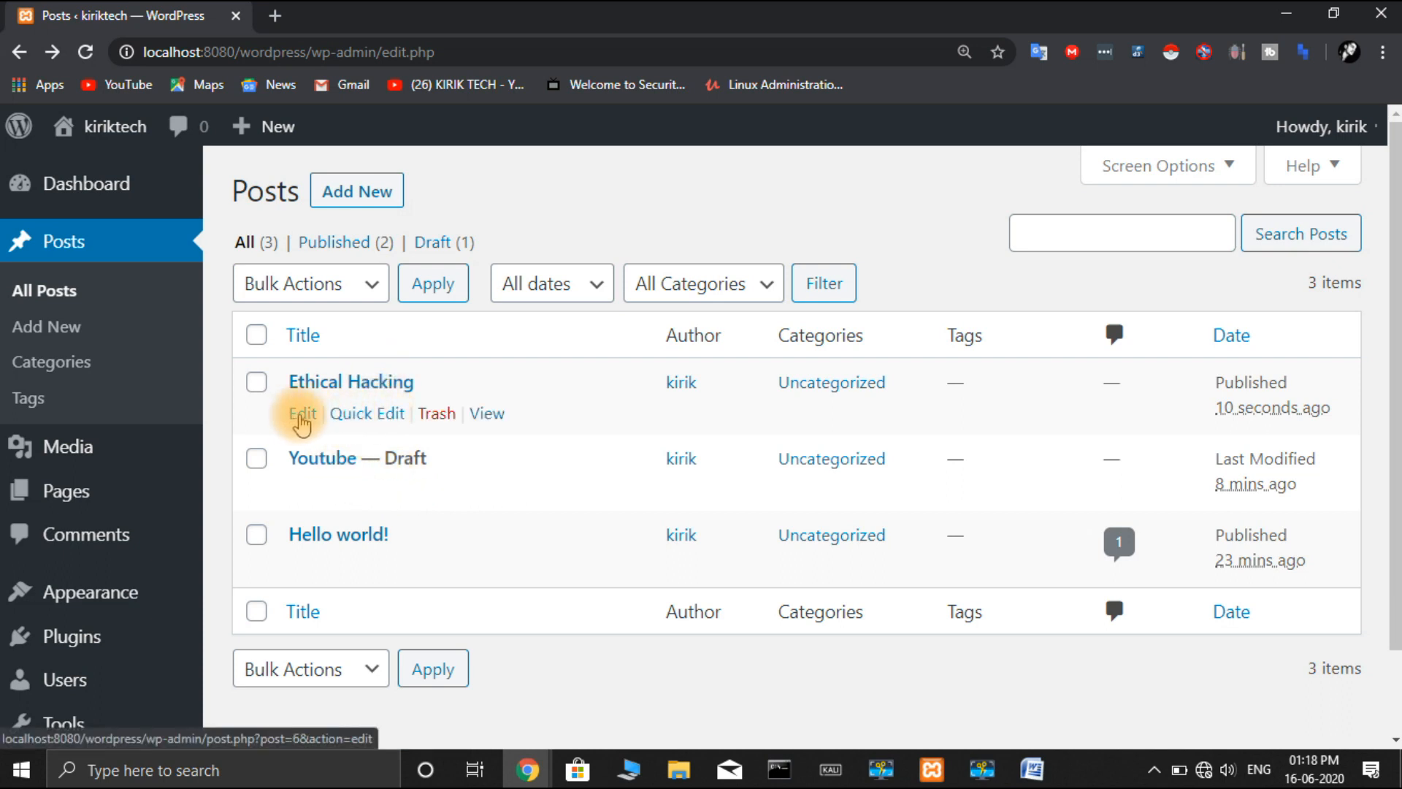
click(352, 413)
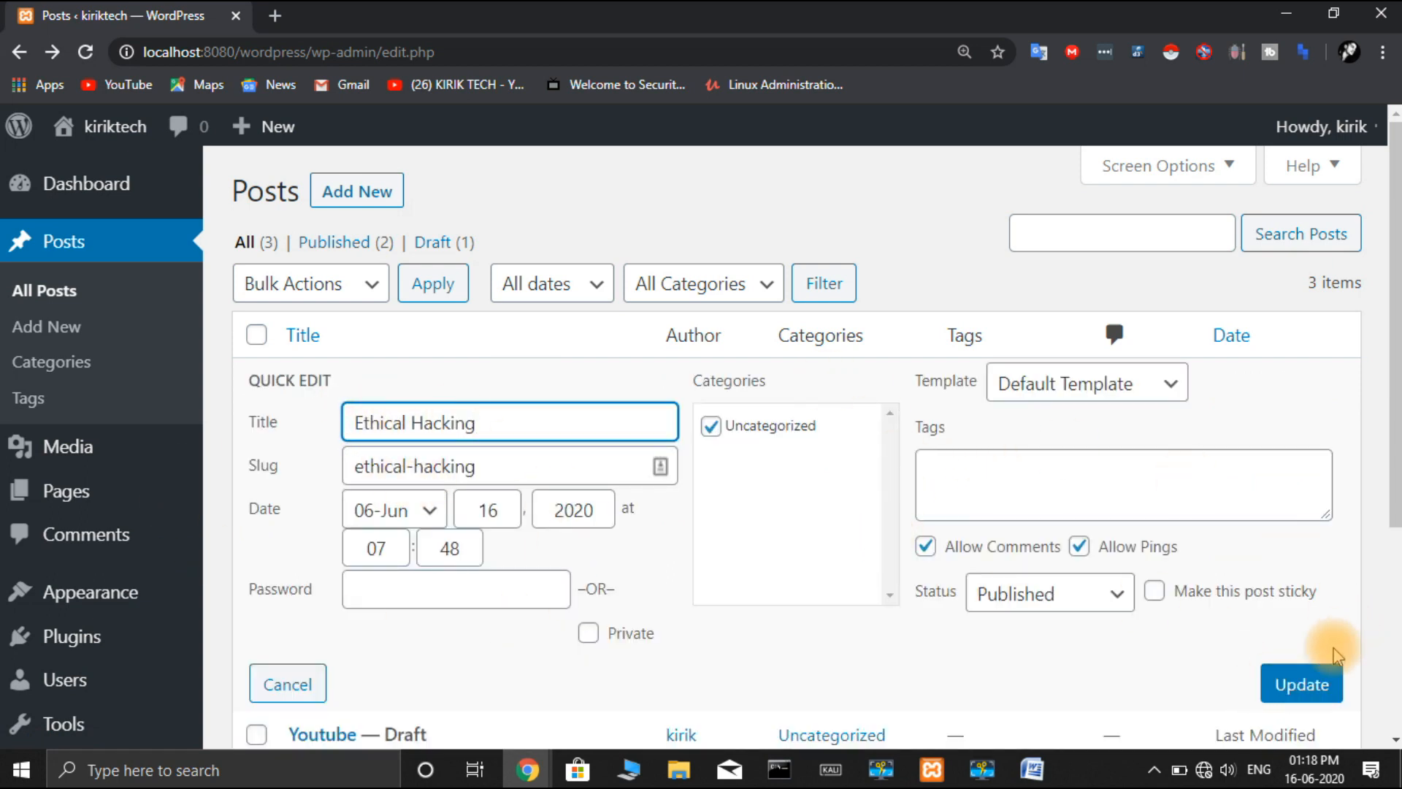
click(1305, 702)
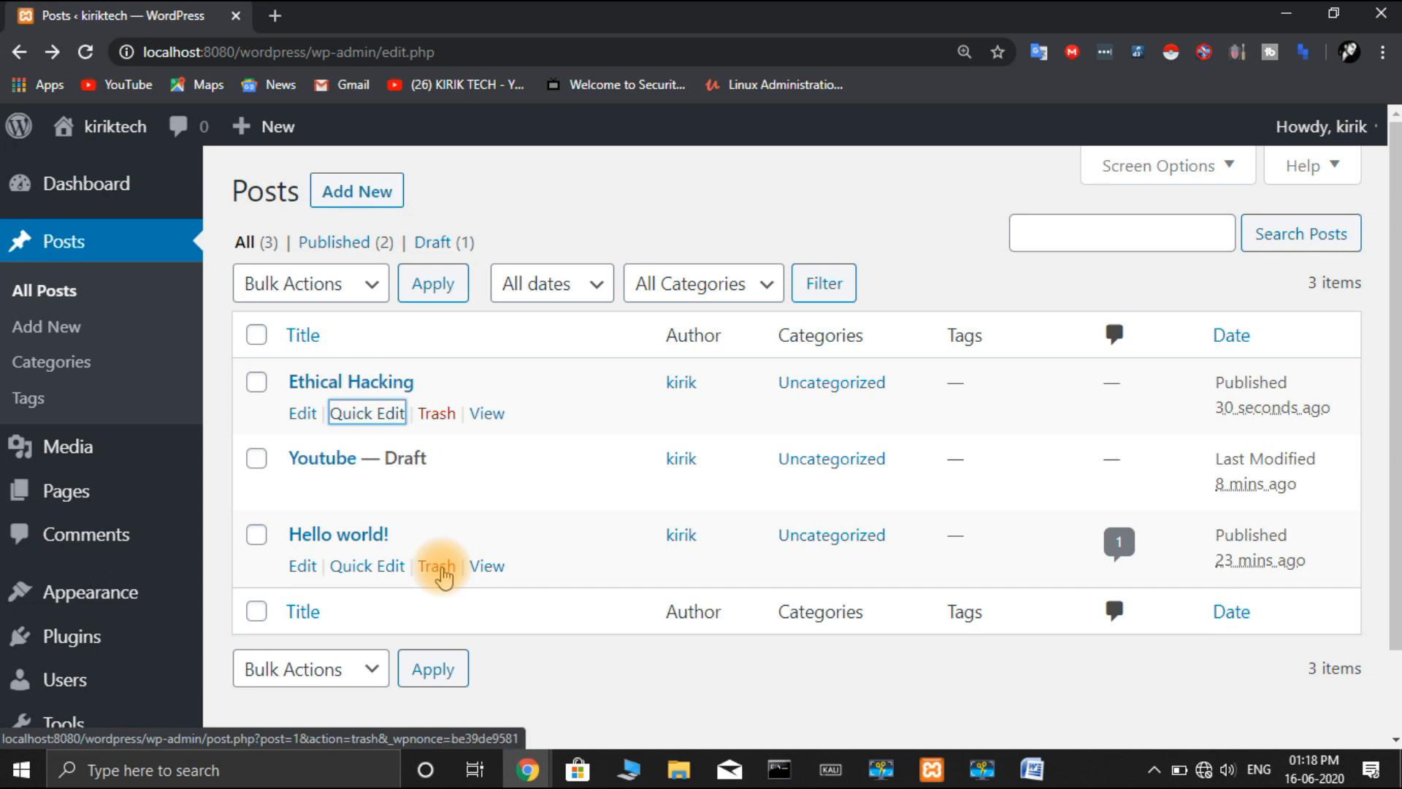
click(763, 716)
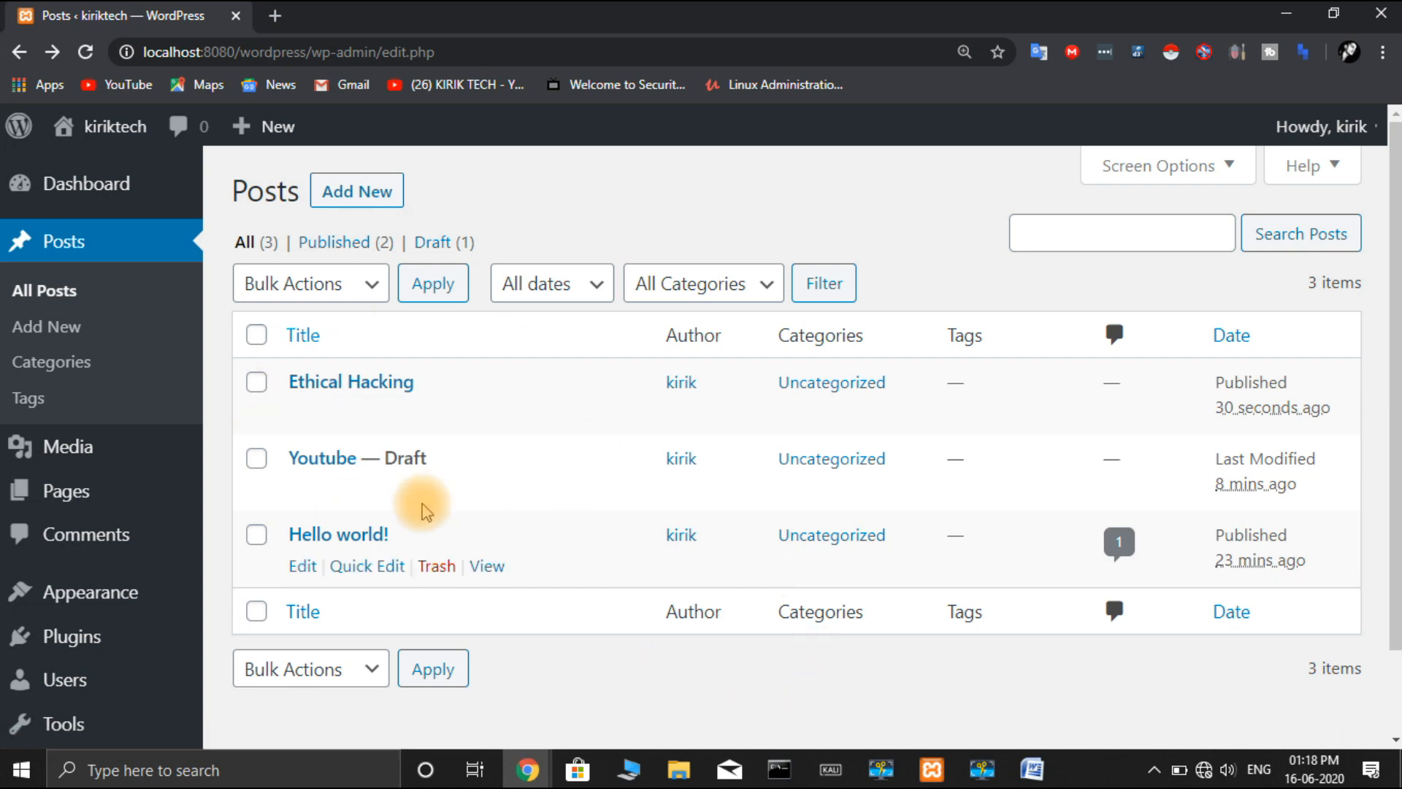
- Visit the kiriktech site, review the published "Ethical Hacking" post with its image and text, and return to the posts list
right_click(130, 139)
click(103, 132)
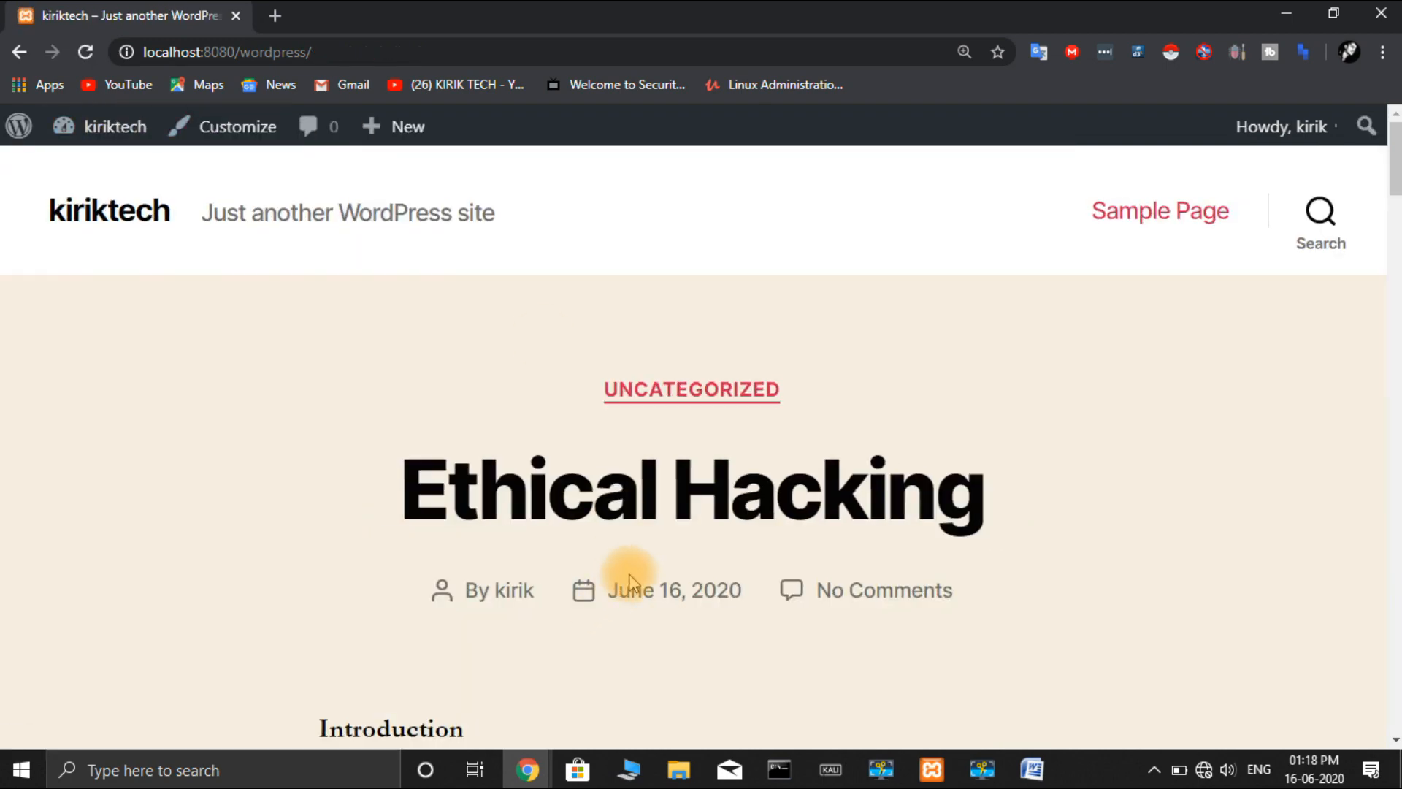
scroll(629, 575, down, 8)
scroll(628, 575, up, 8)
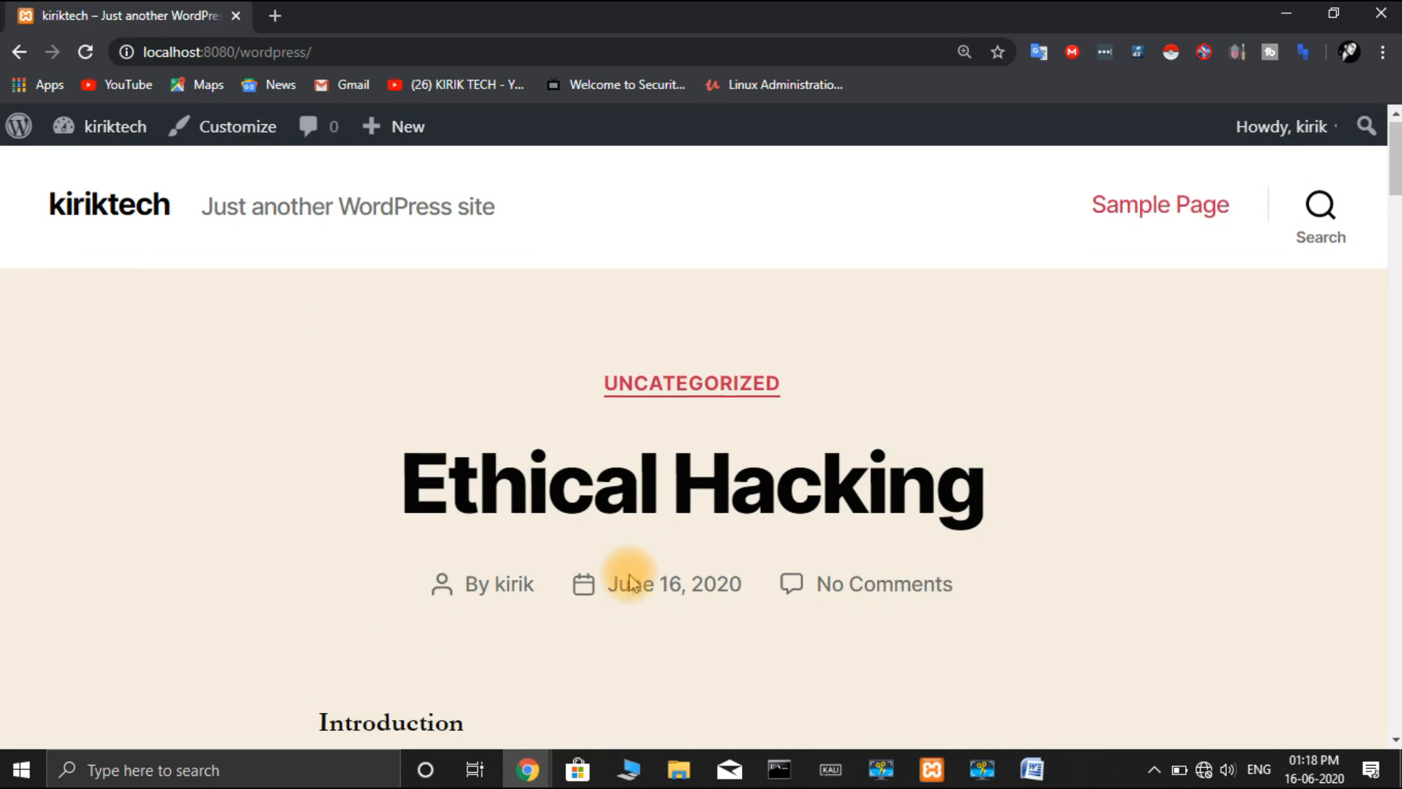
scroll(632, 582, down, 15)
scroll(630, 581, down, 4)
scroll(629, 577, up, 20)
scroll(628, 577, down, 7)
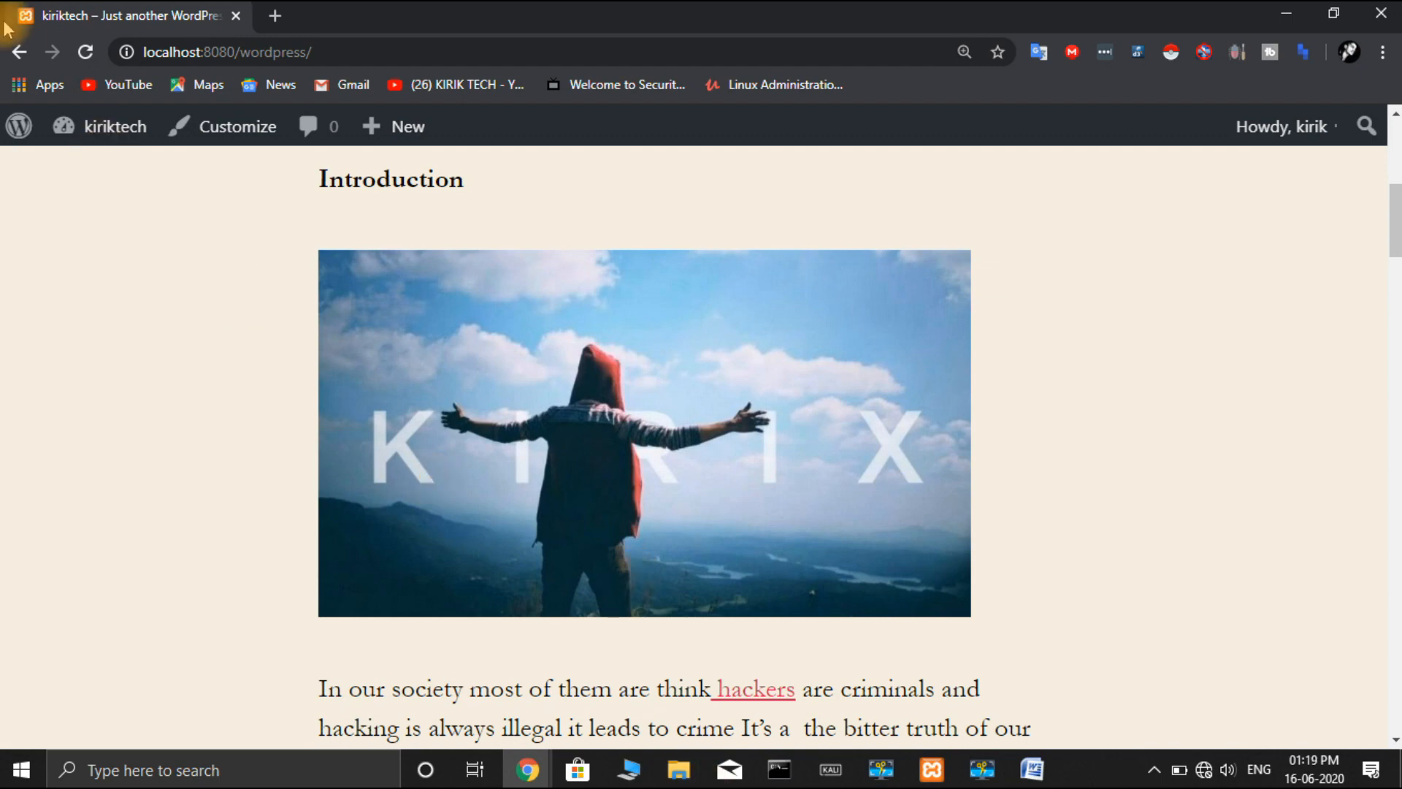
click(16, 53)
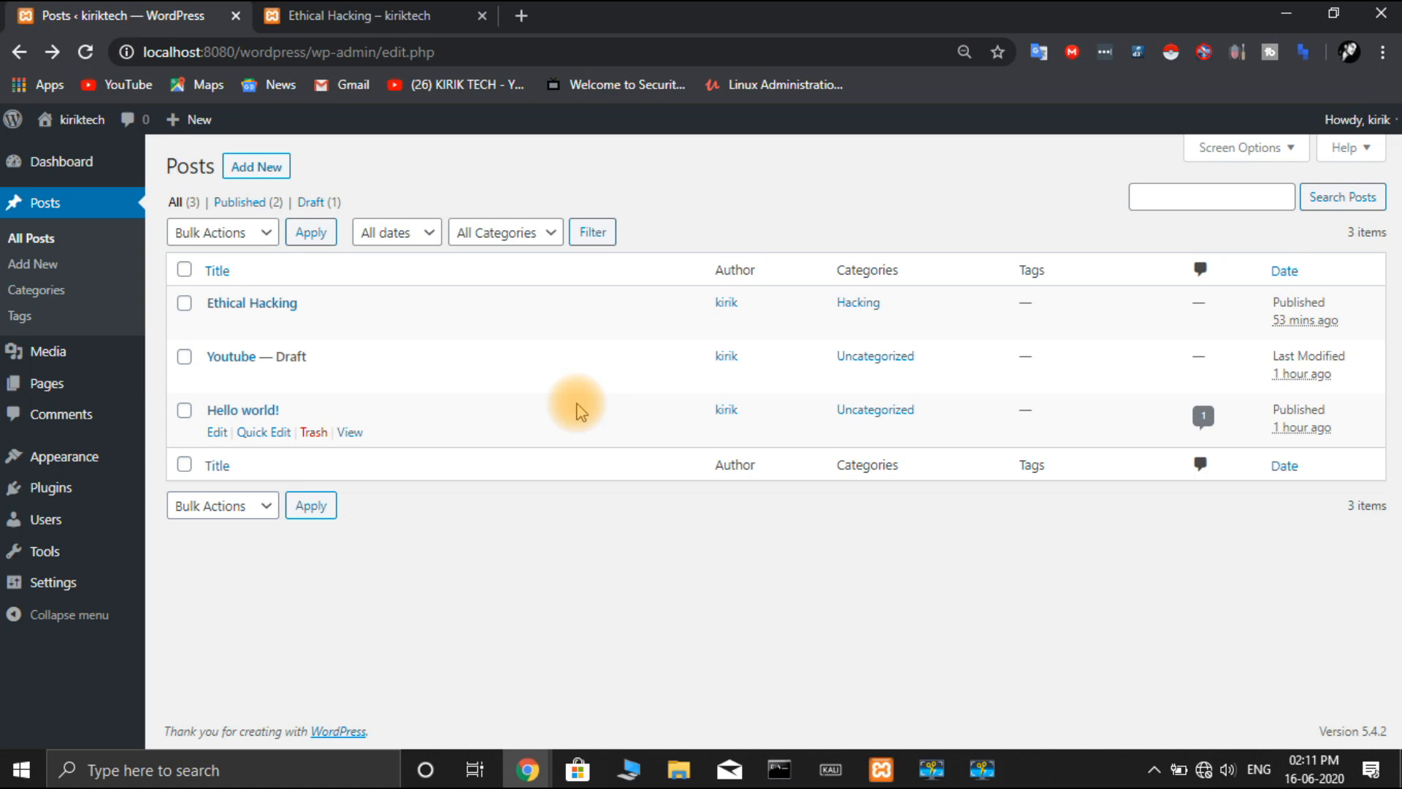
- Open the "Ethical Hacking" post for editing, remove the Image block below the "Introduction" heading, and deselect the block
click(217, 325)
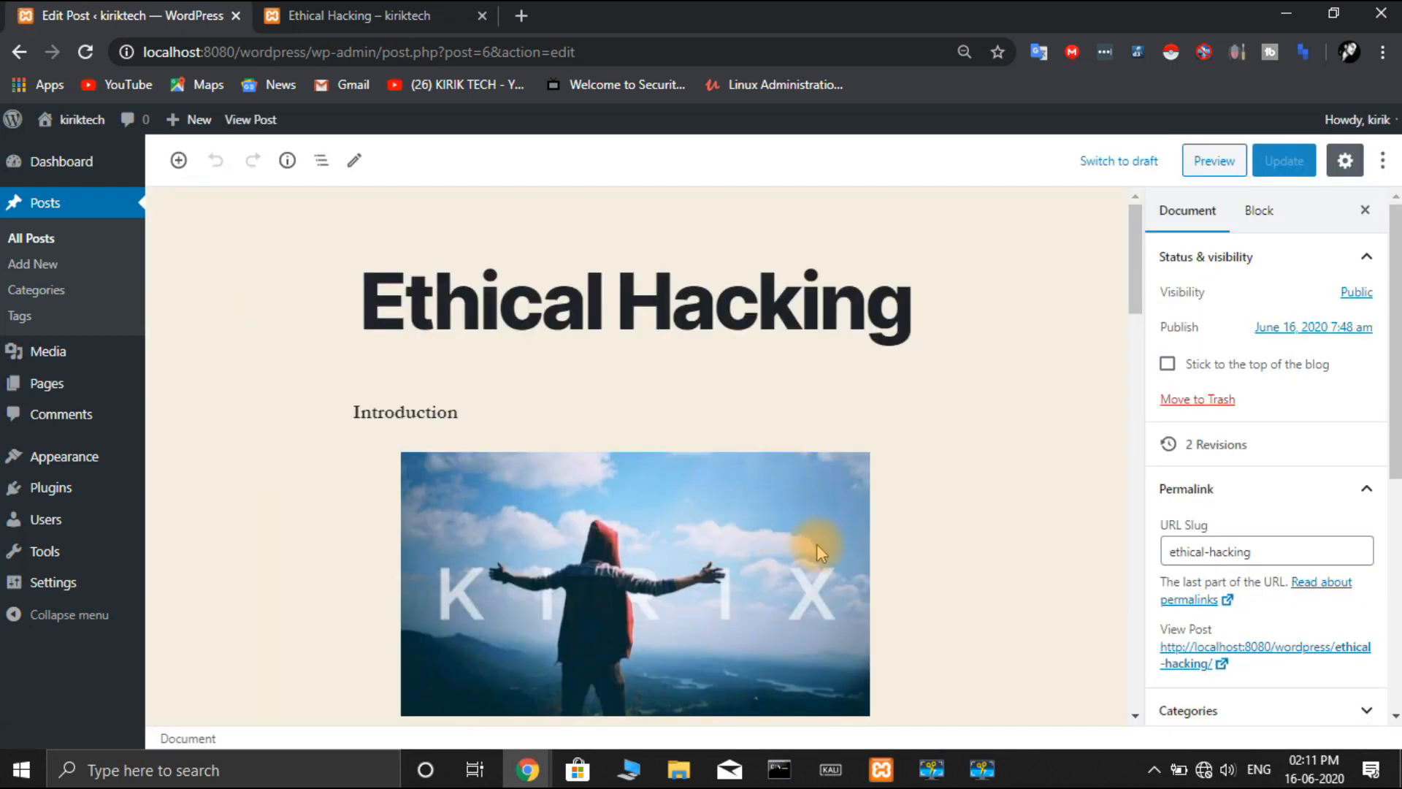
scroll(629, 350, down, 2)
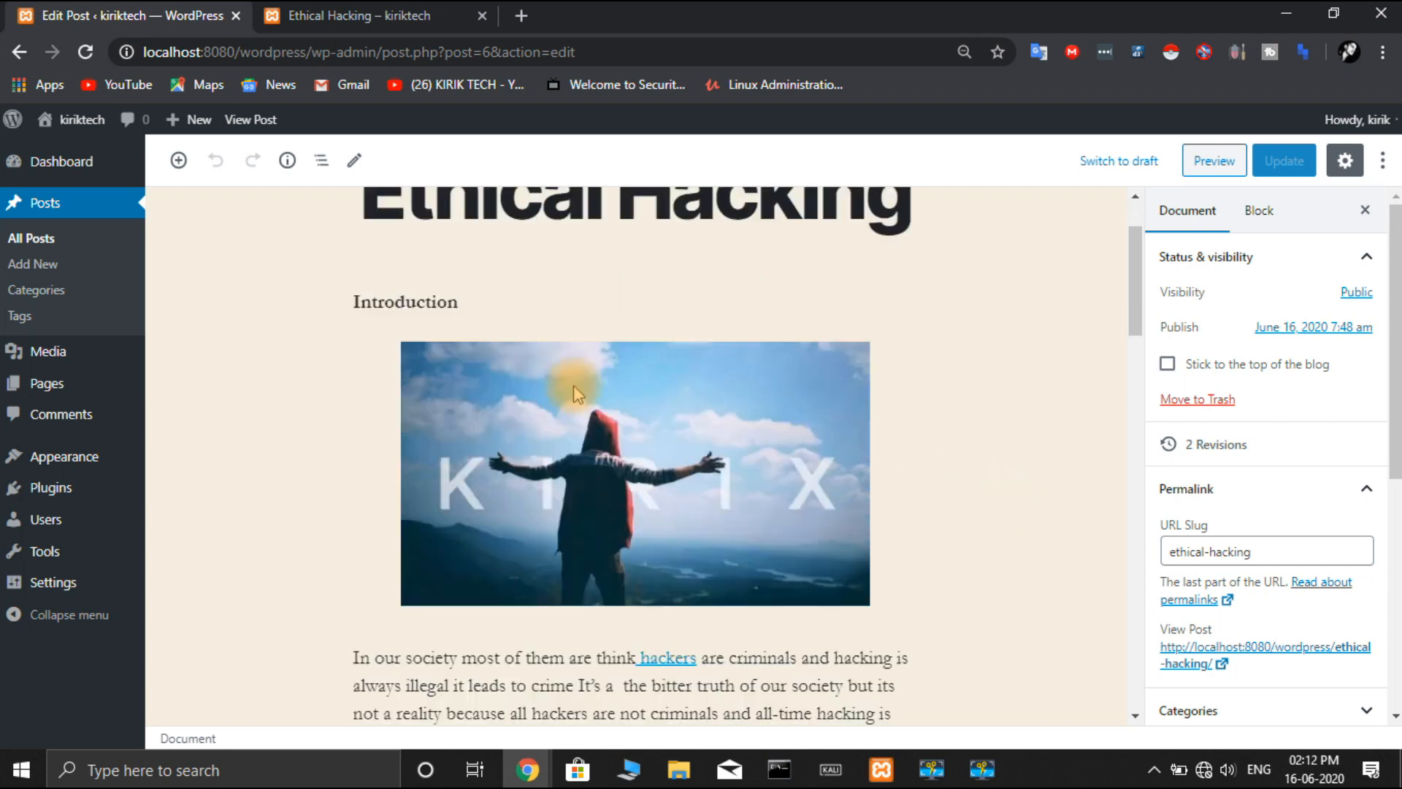
click(629, 350)
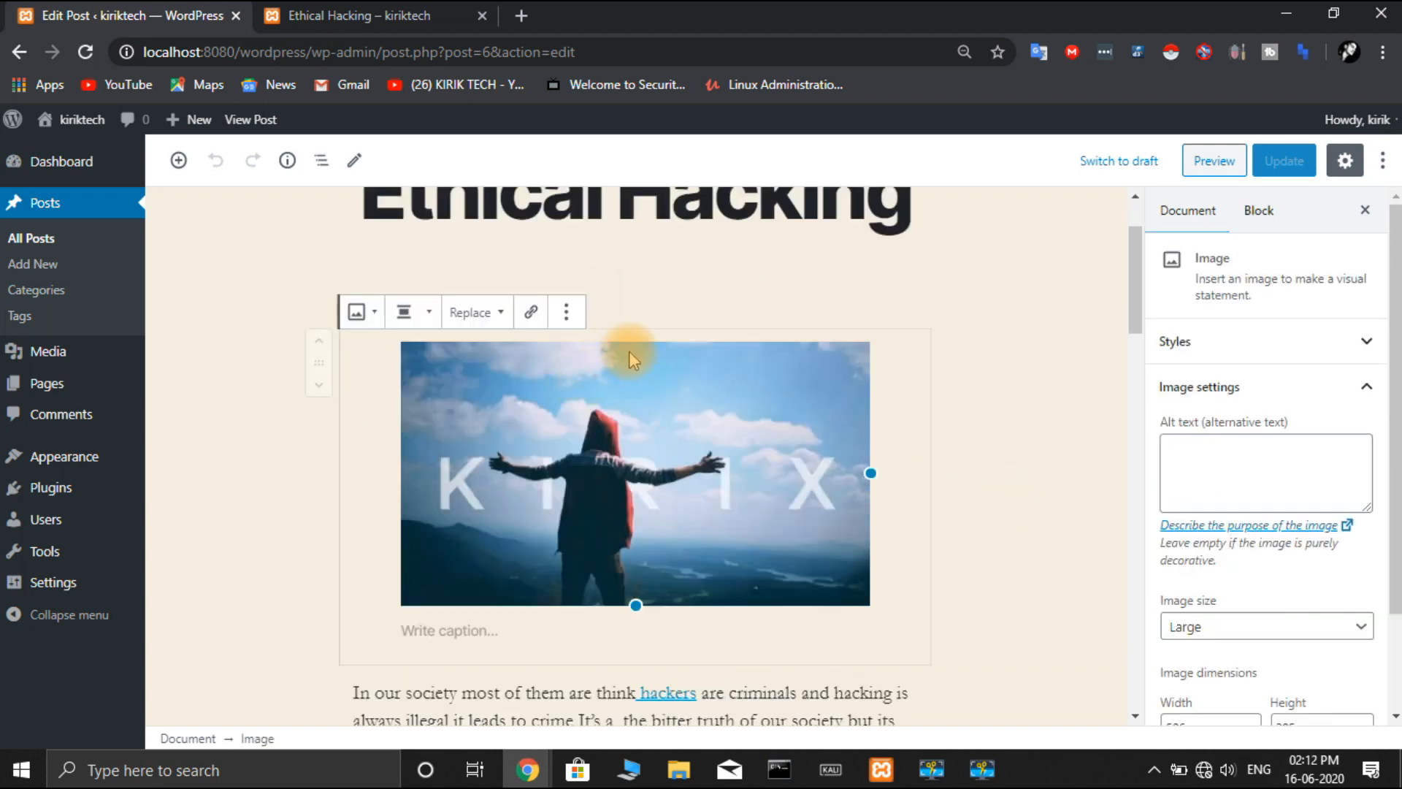
click(566, 312)
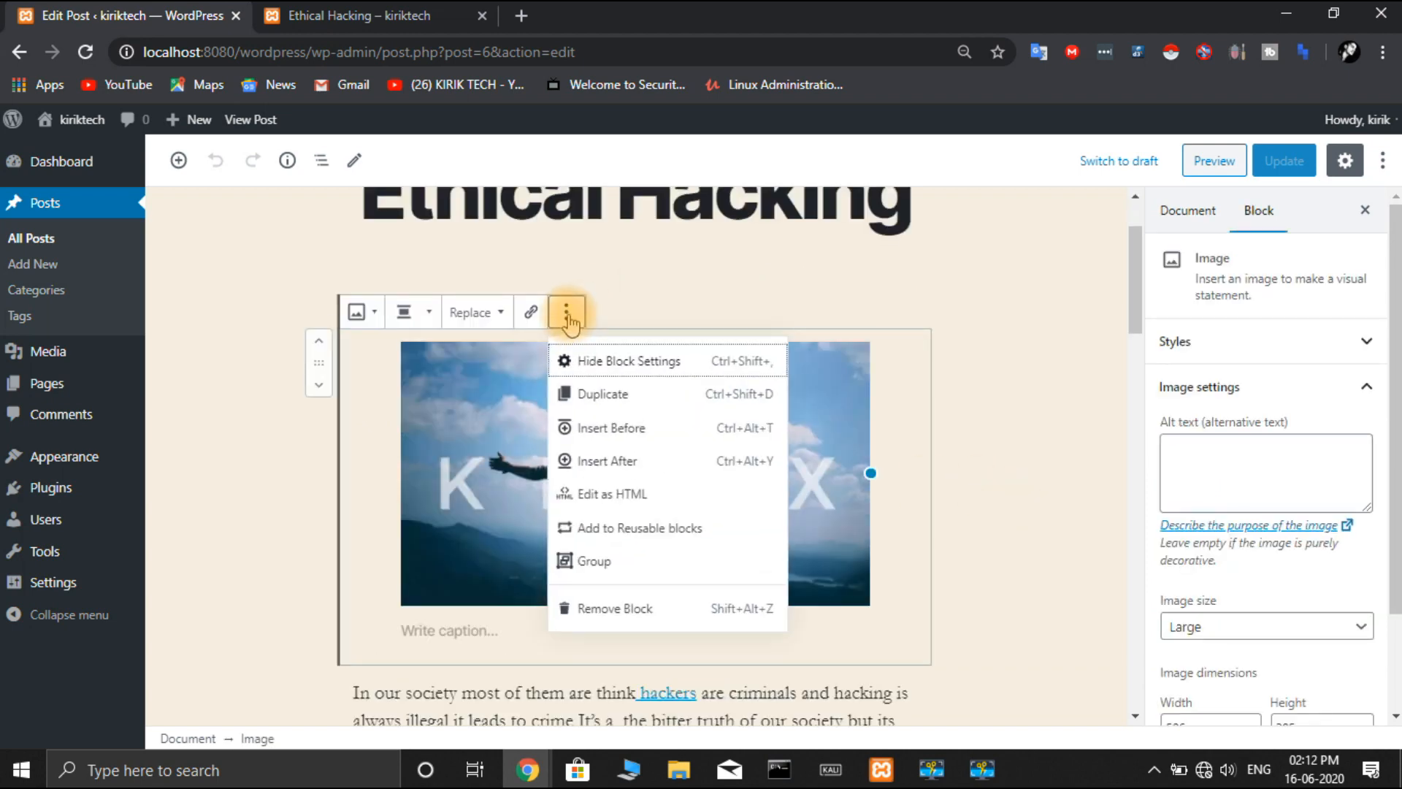
click(674, 625)
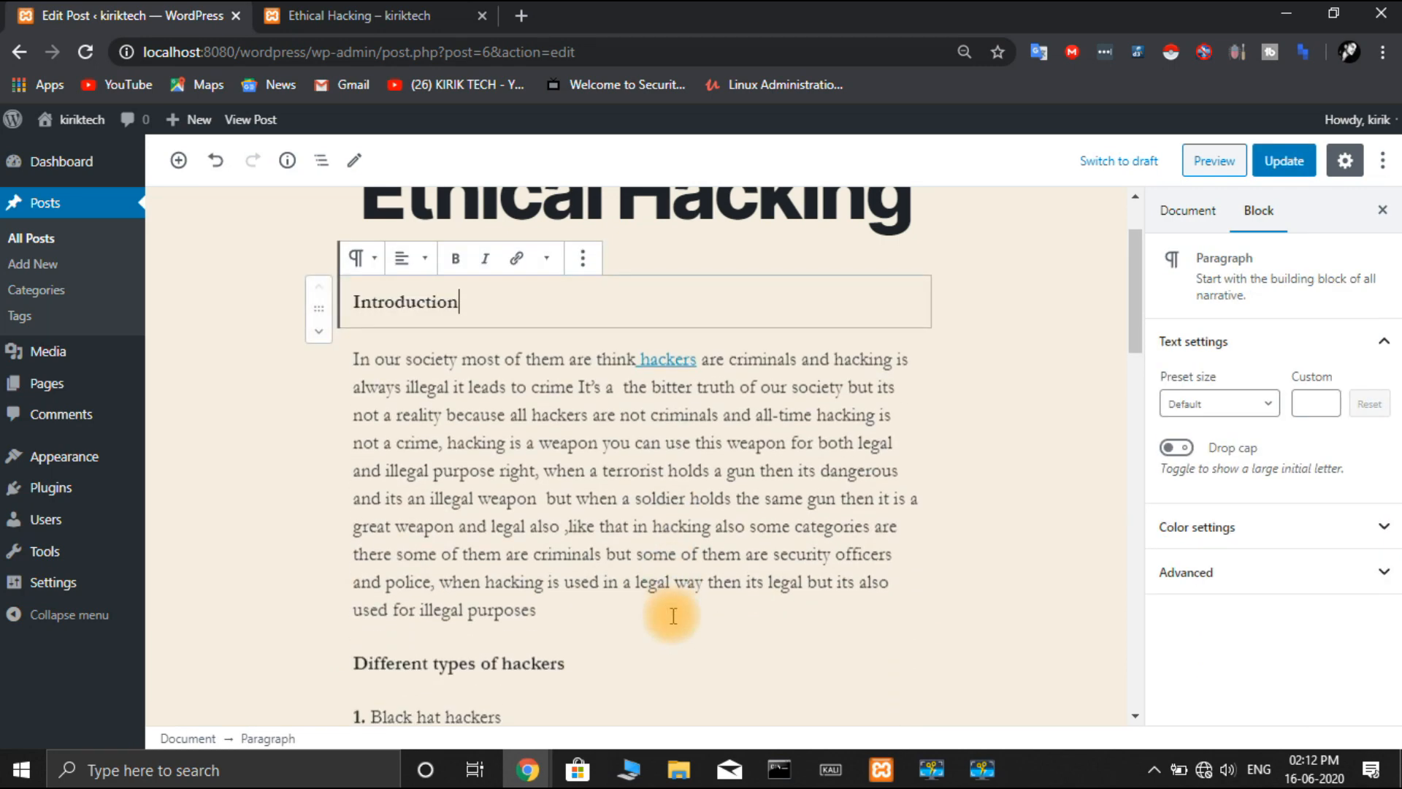
click(967, 611)
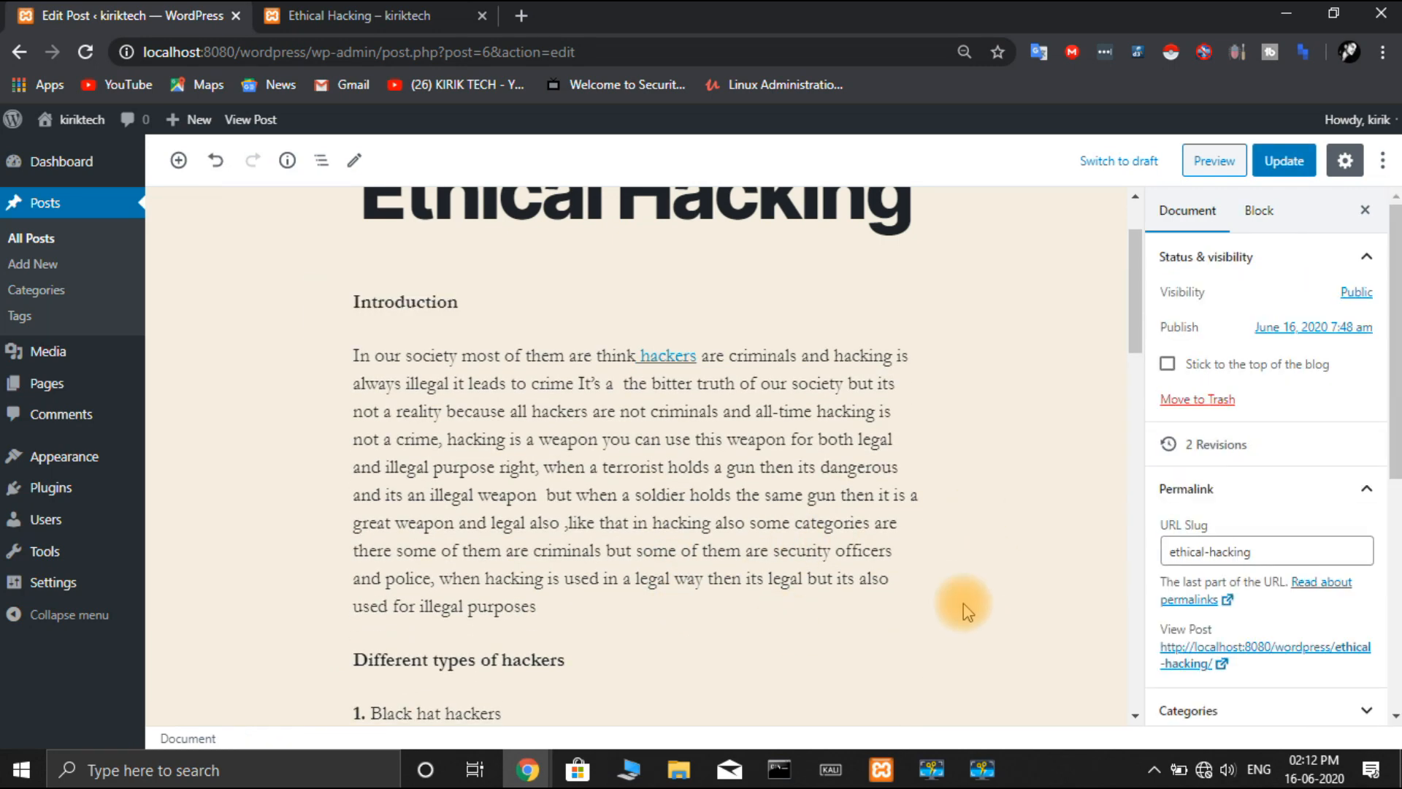
- Collapse the post's permalink settings and remove its current featured image
scroll(964, 609, down, 5)
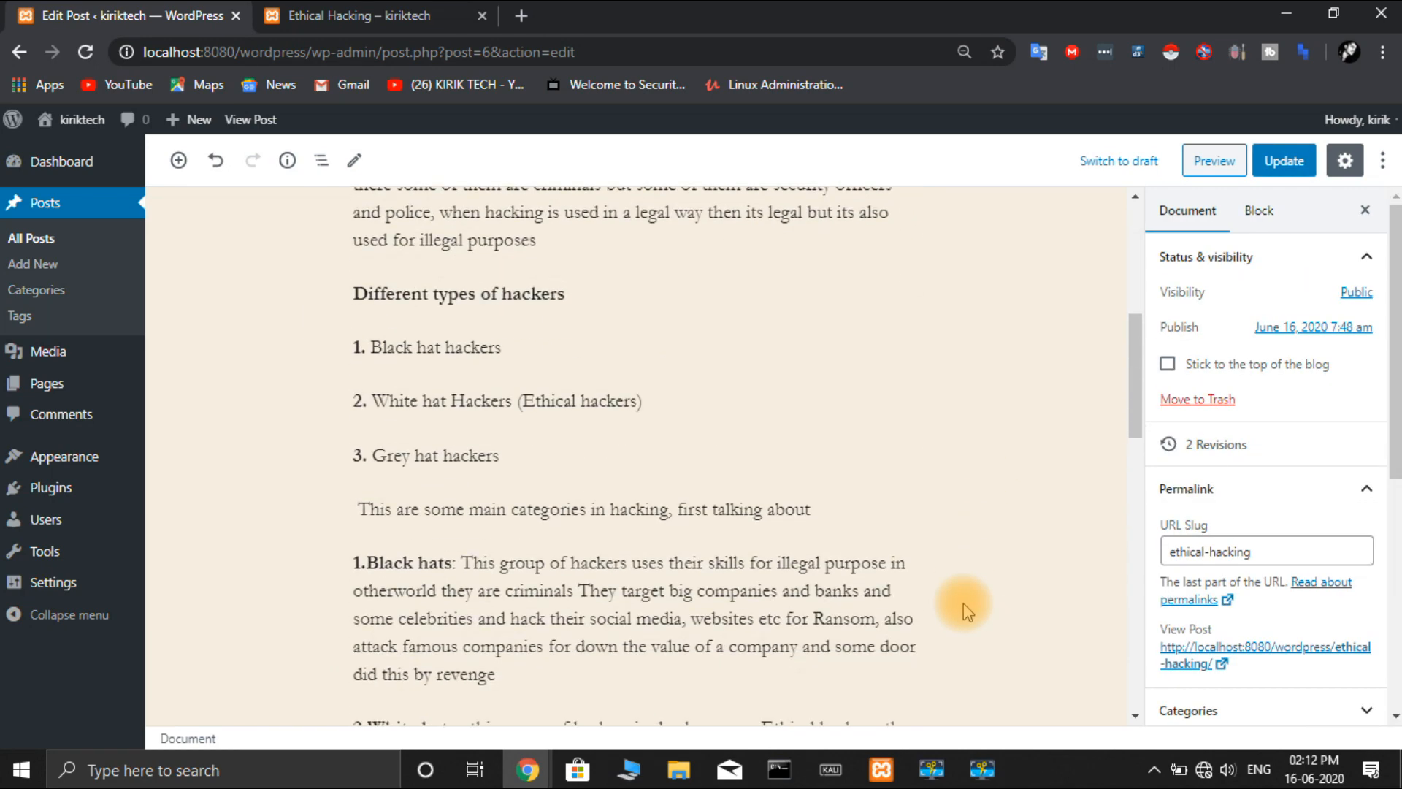
click(1357, 489)
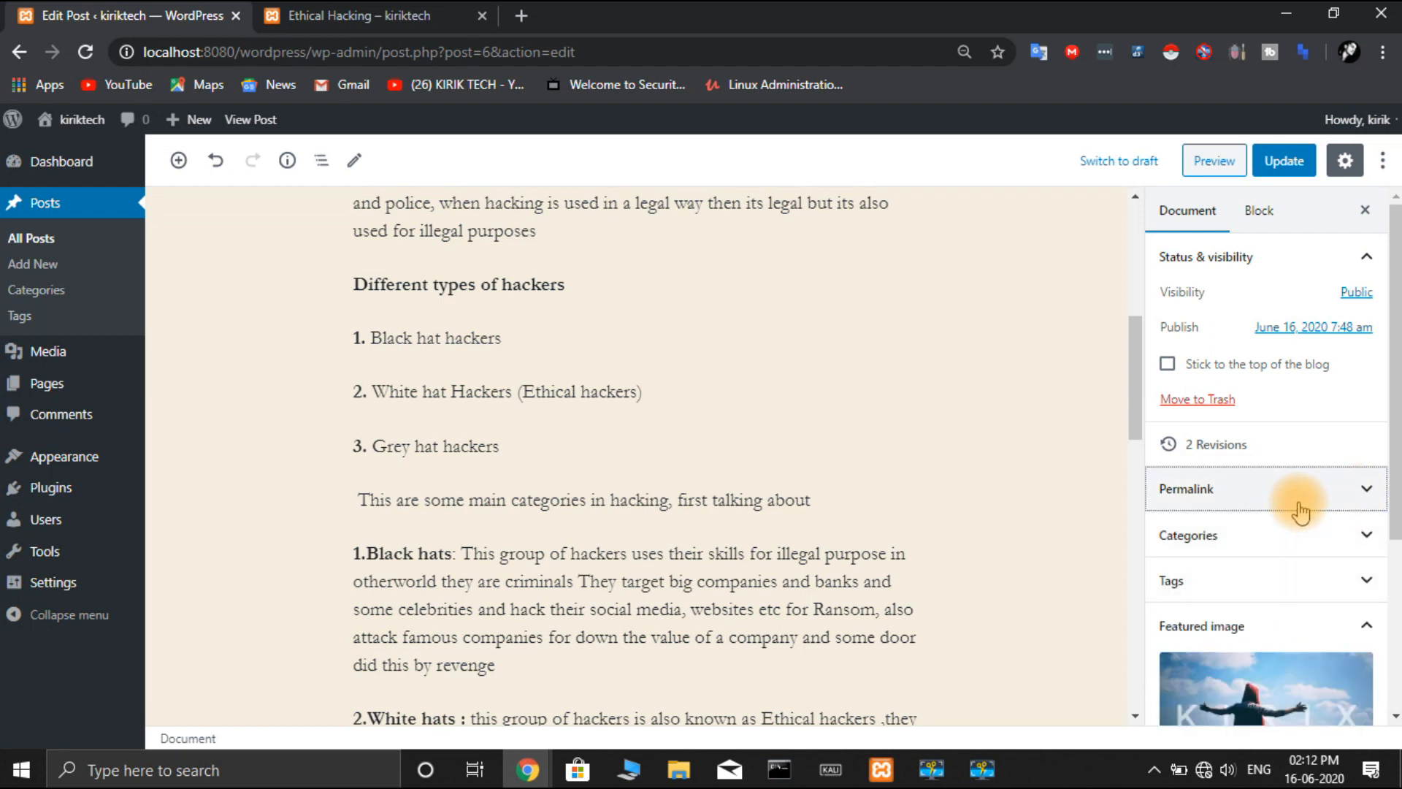
scroll(1300, 501, down, 4)
click(1247, 568)
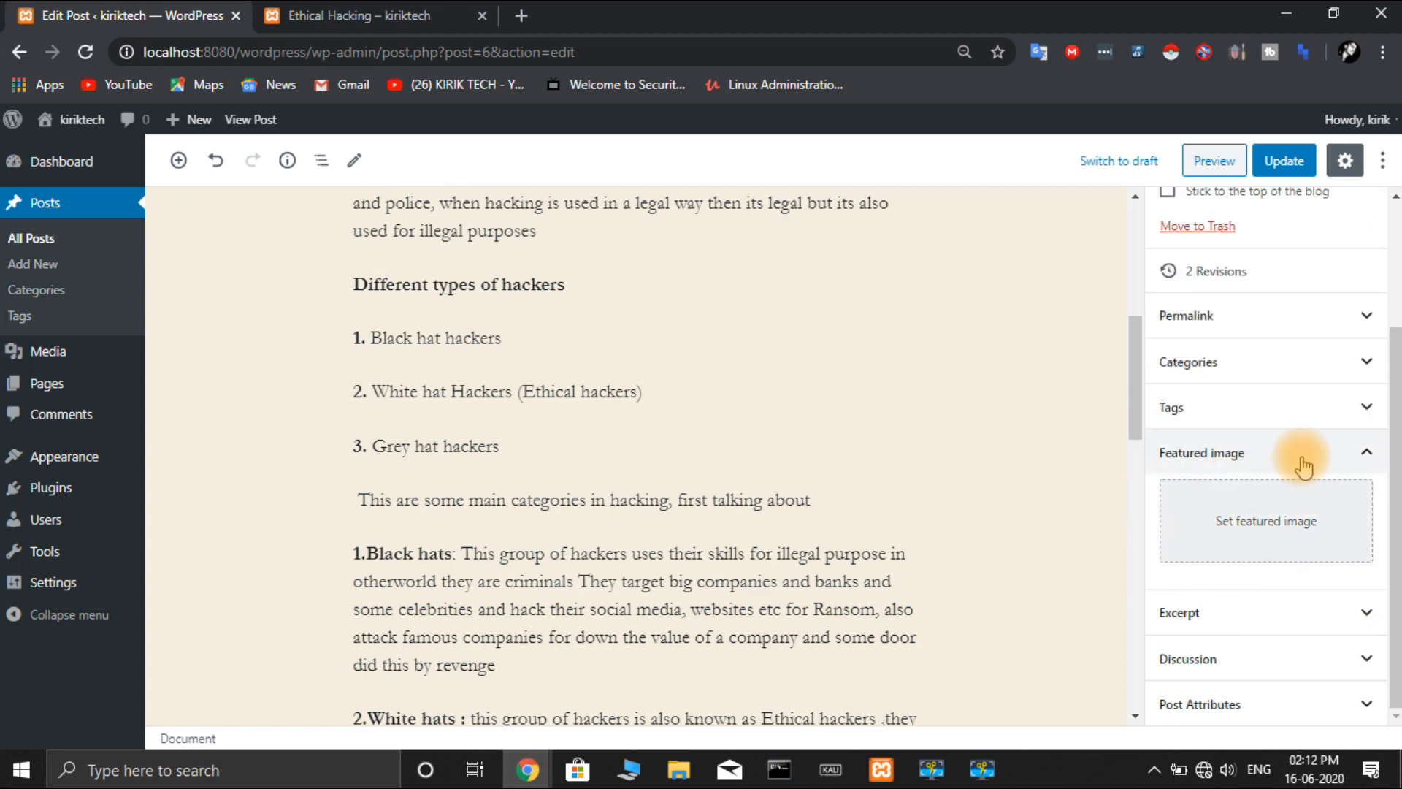
- Set 20200605_063735.jpg from the media library as the post's featured image and update the post
click(1288, 561)
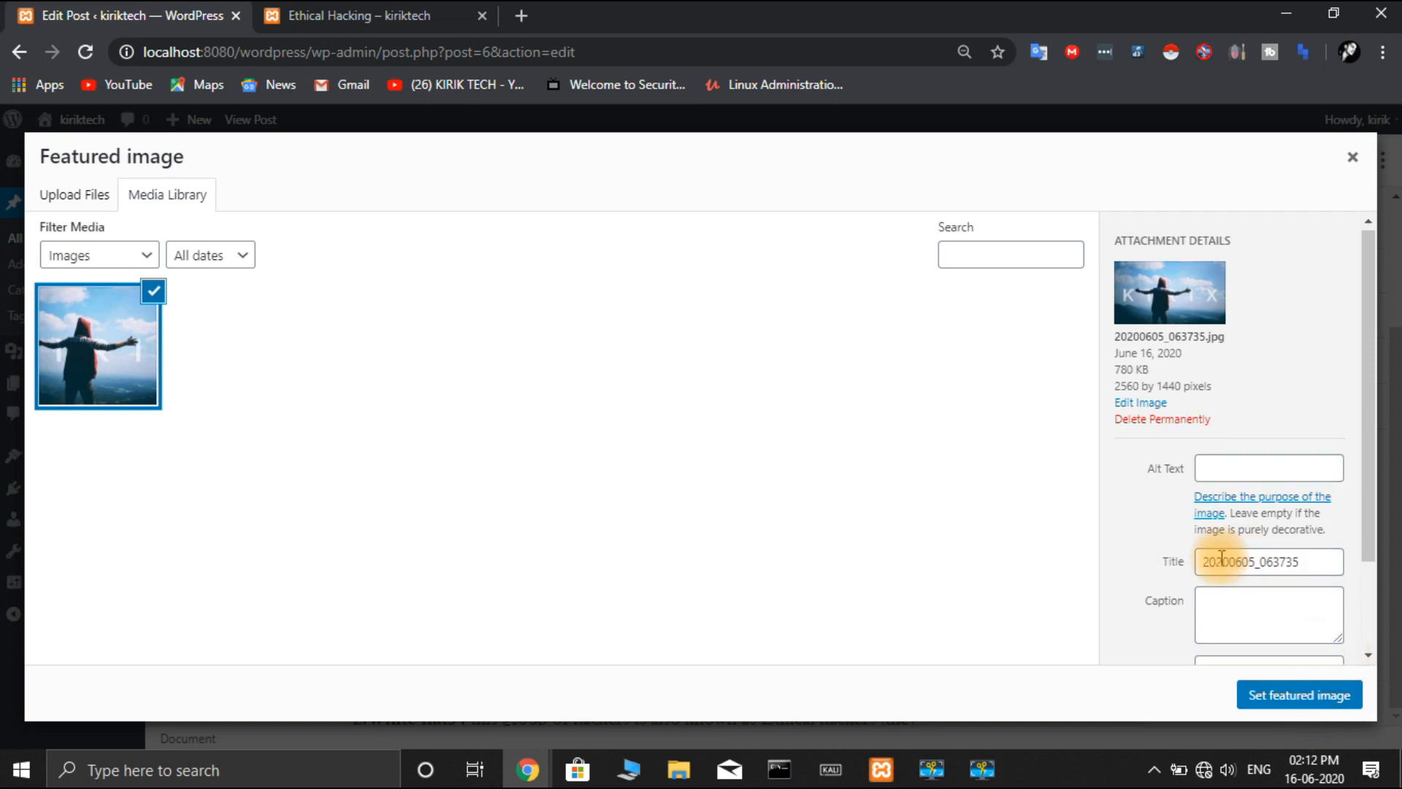
scroll(1221, 559, down, 2)
click(1281, 705)
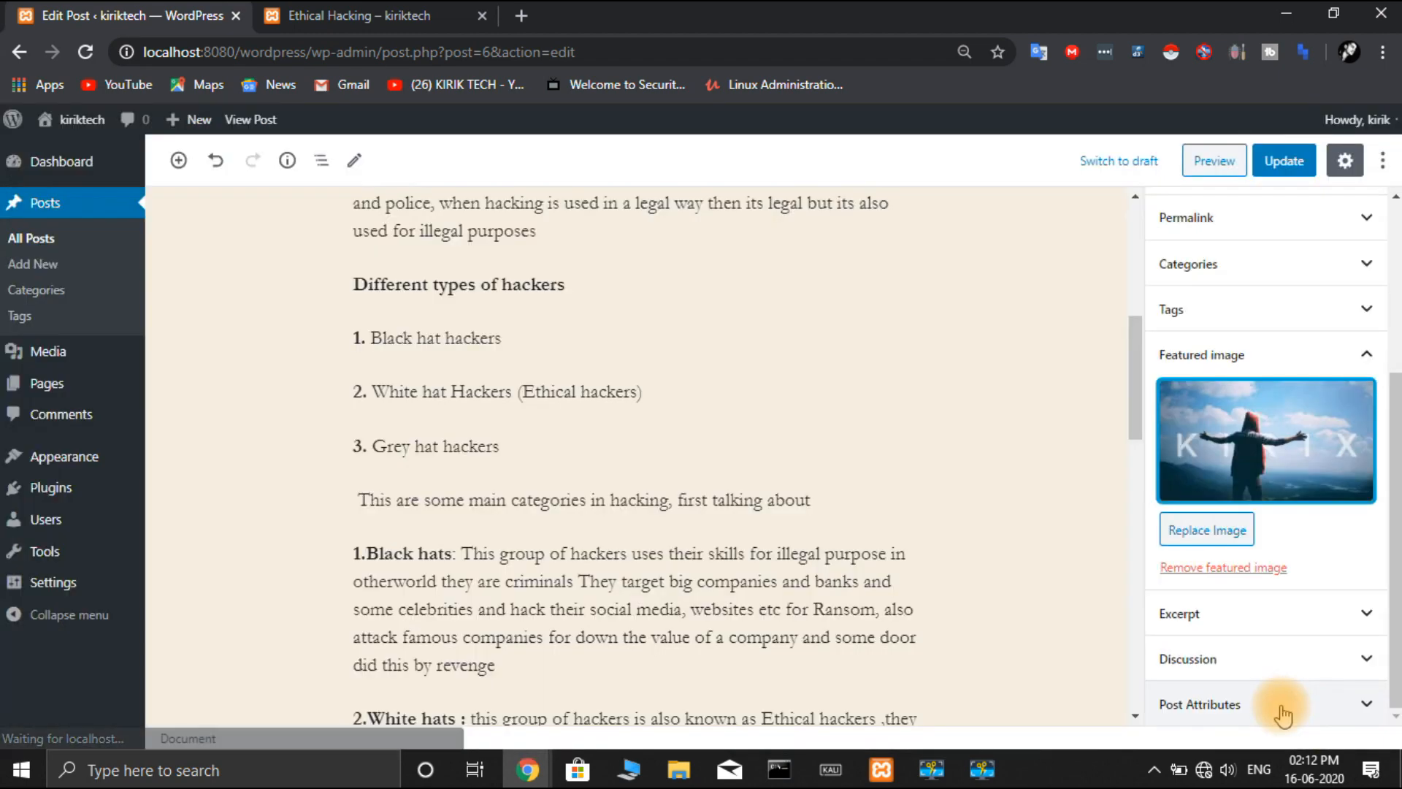
scroll(1095, 535, up, 7)
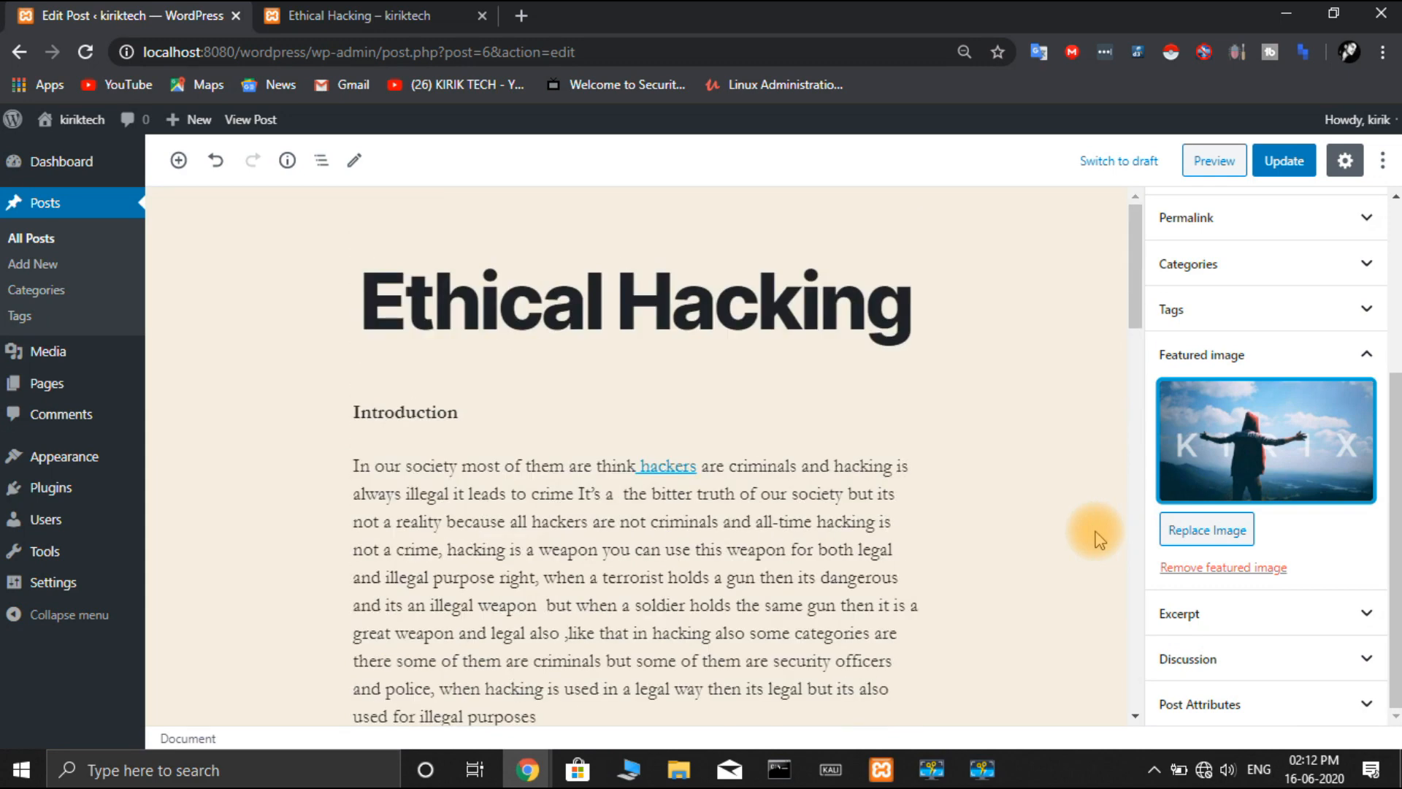
click(1285, 161)
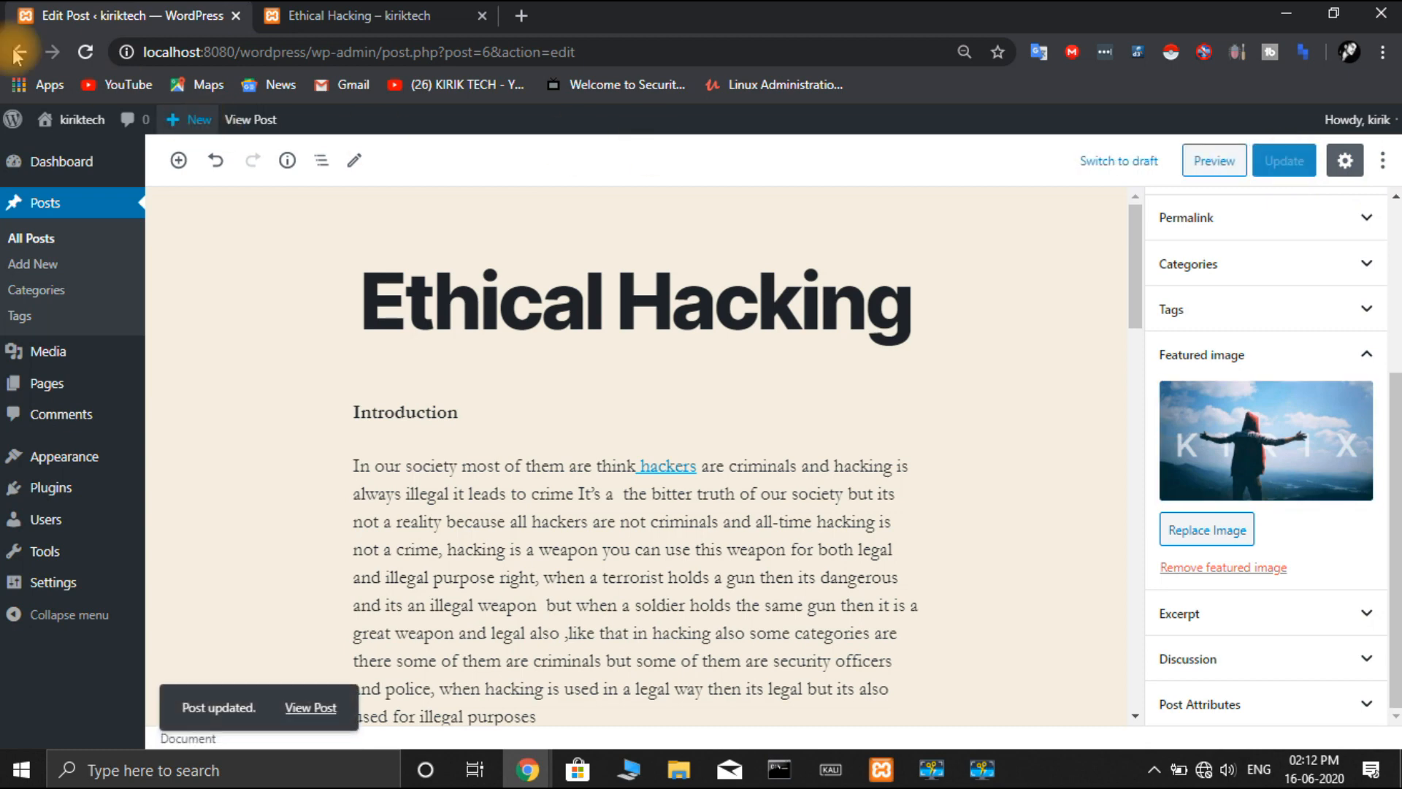
- Open the kiriktech site in a new tab and review the featured image on the "Ethical Hacking" post
mouse_move(76, 122)
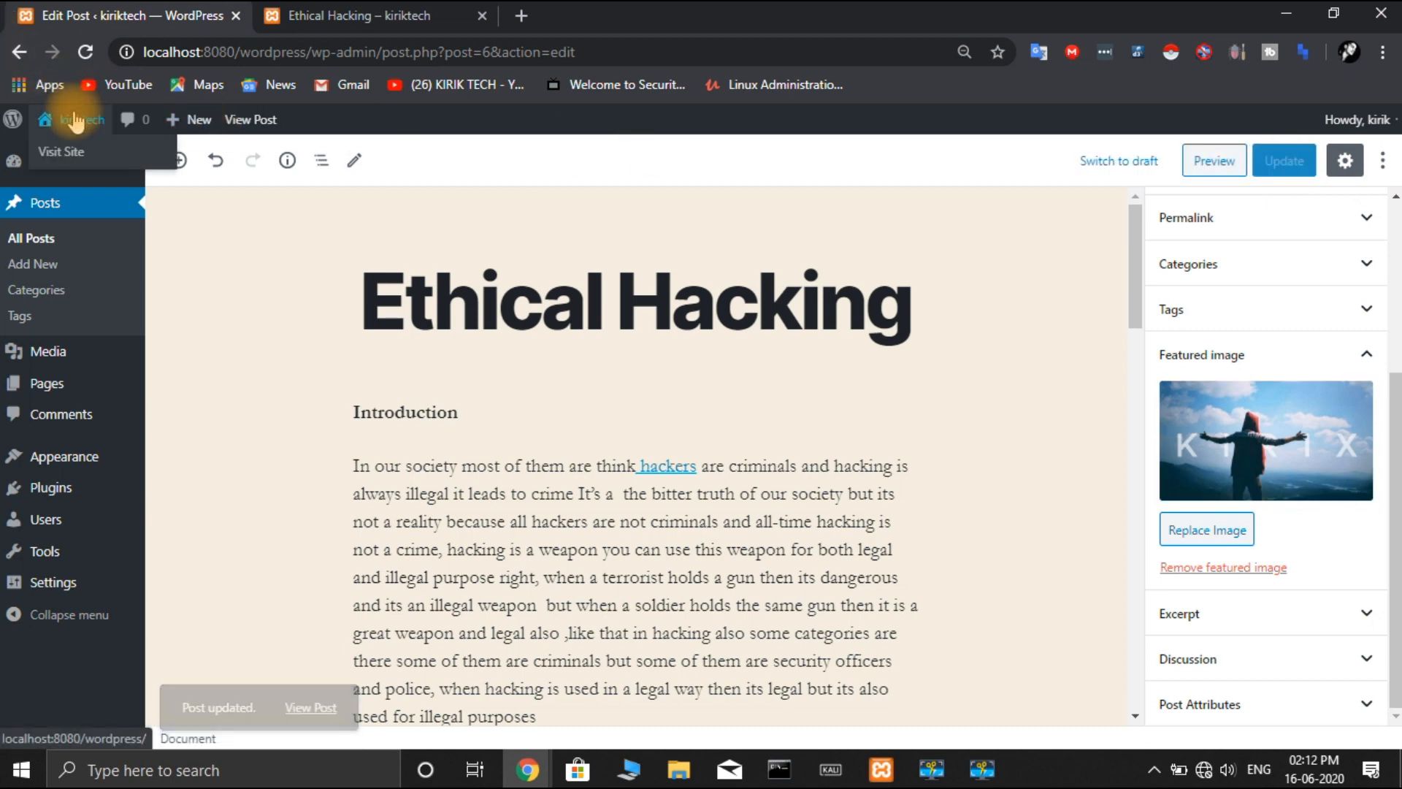
right_click(149, 150)
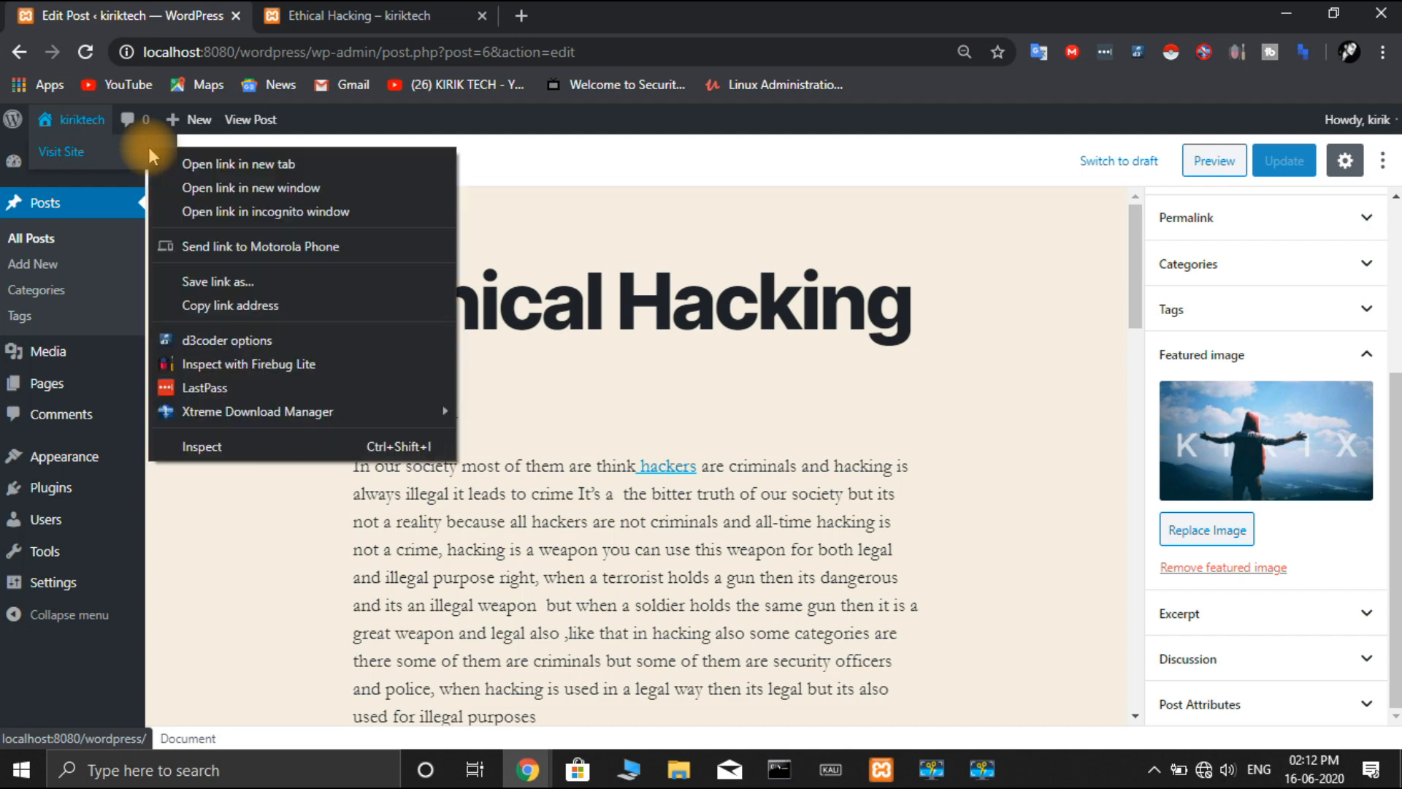
click(187, 160)
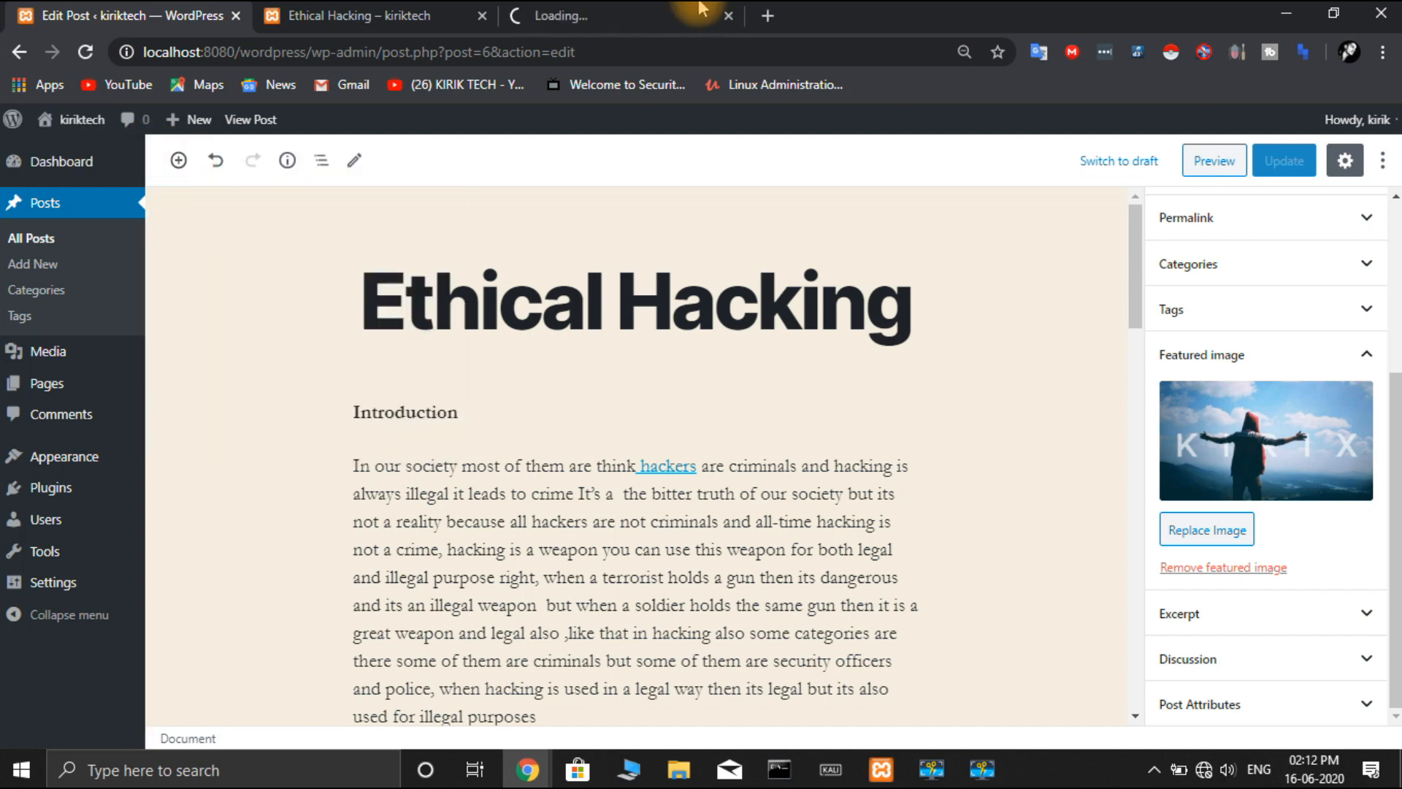
click(653, 15)
scroll(838, 356, down, 10)
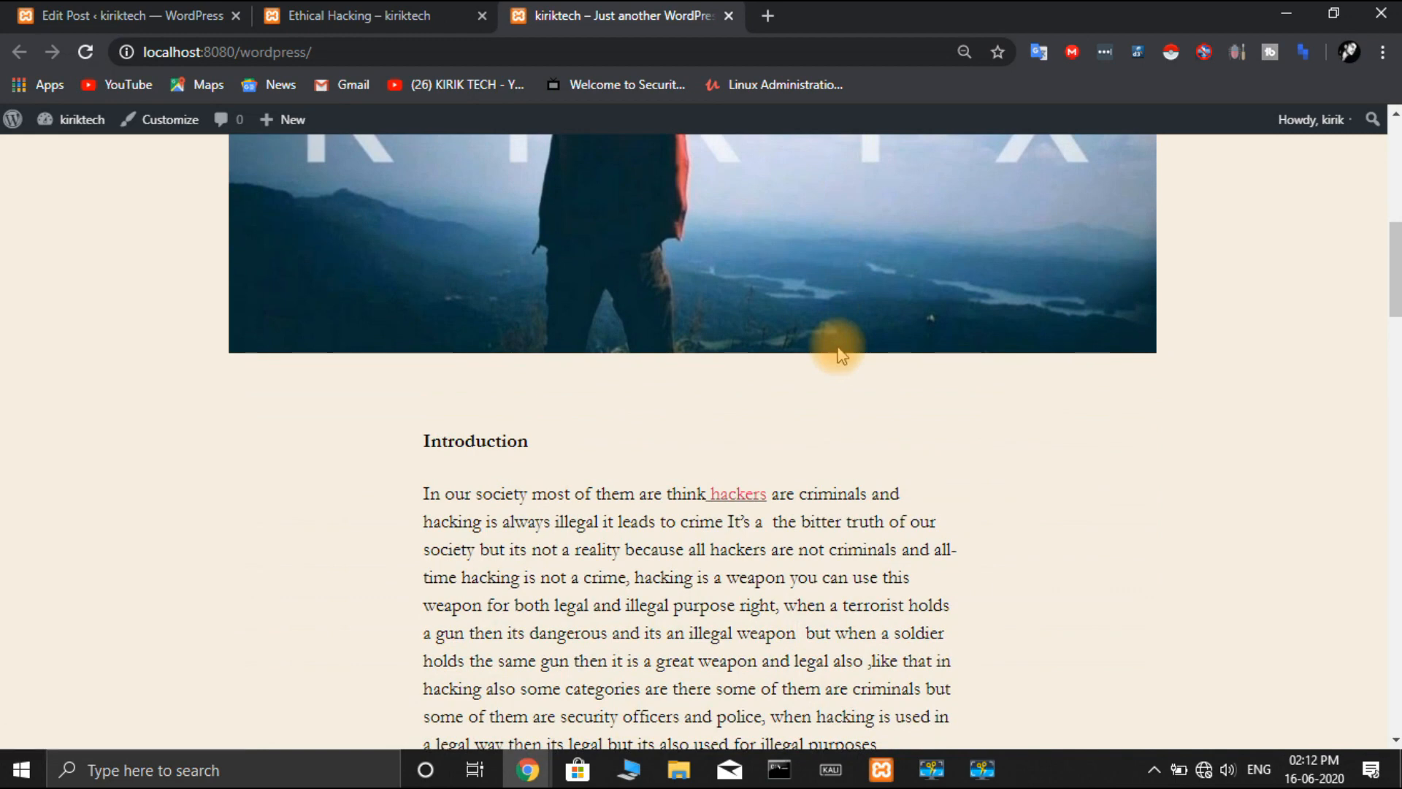
scroll(838, 356, up, 4)
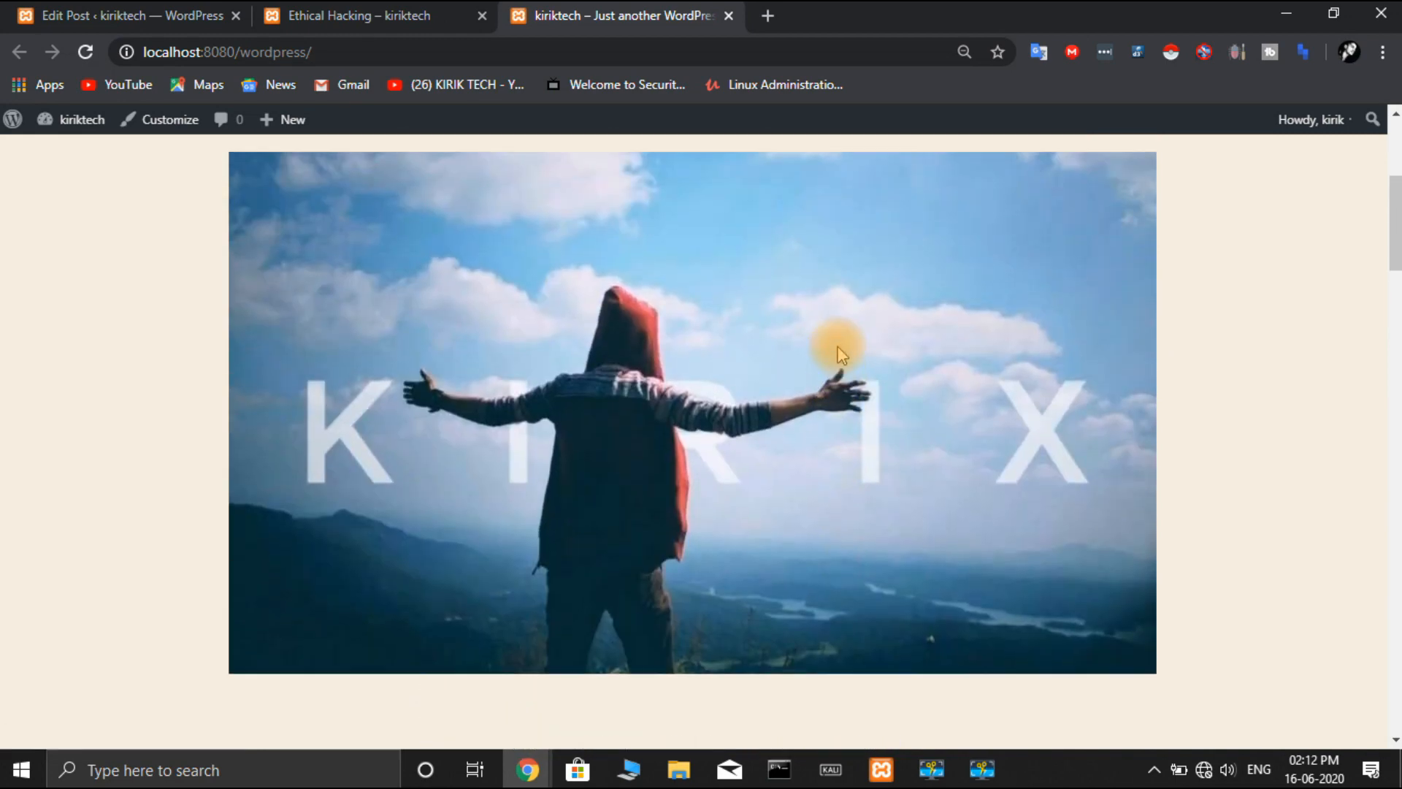
scroll(838, 356, up, 3)
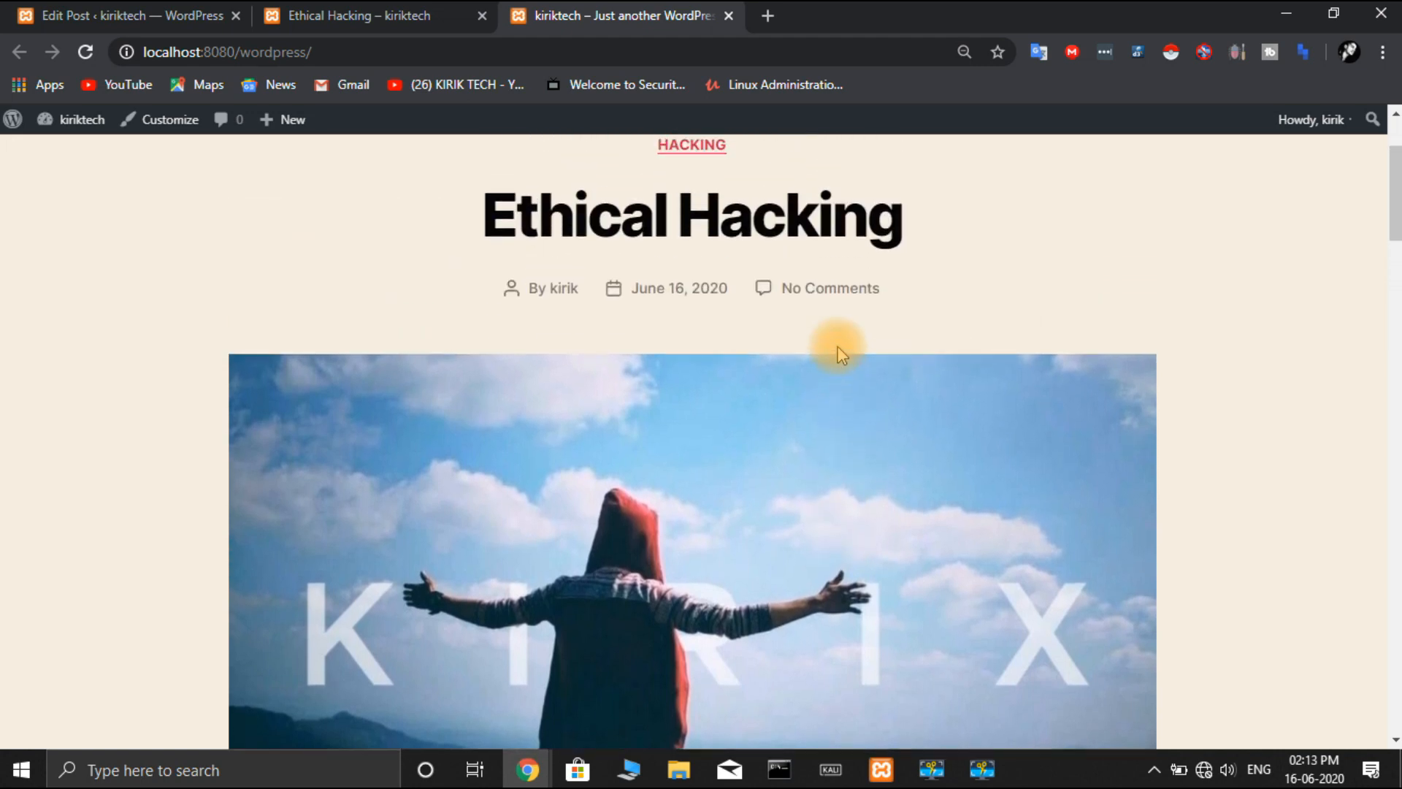
- Return to the post editor, expand the Excerpt settings, and copy the first four lines of the paragraph below "Introduction"
click(134, 19)
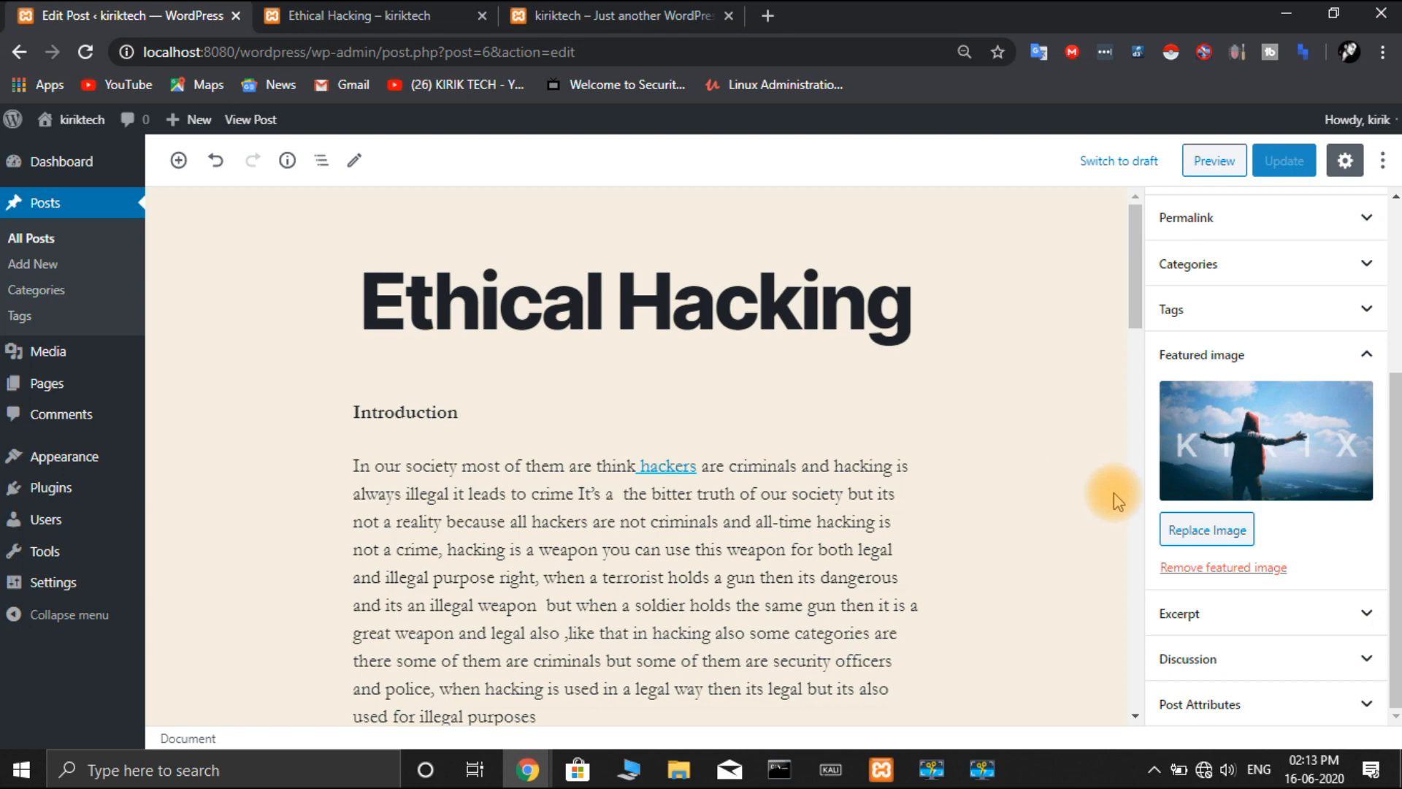
click(1322, 621)
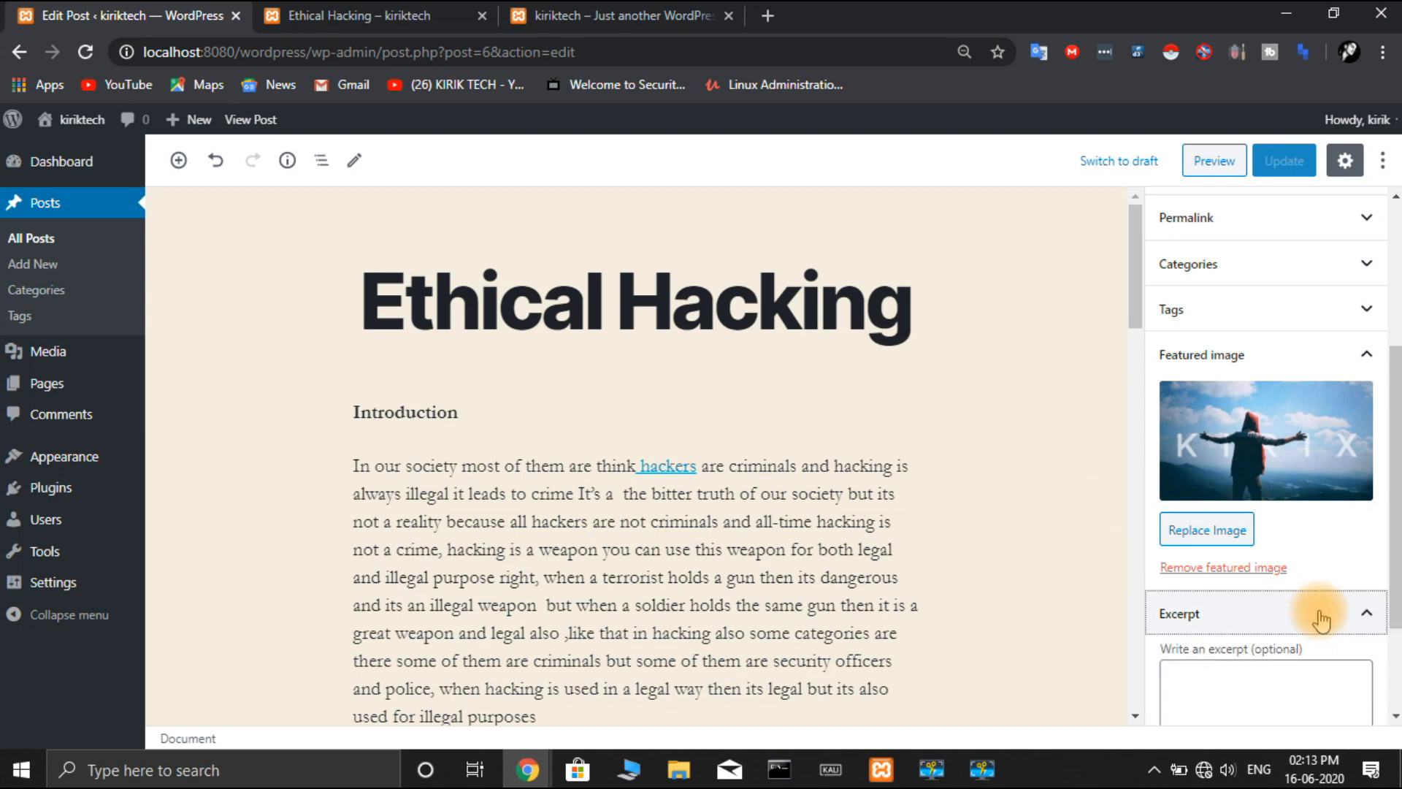
click(1263, 694)
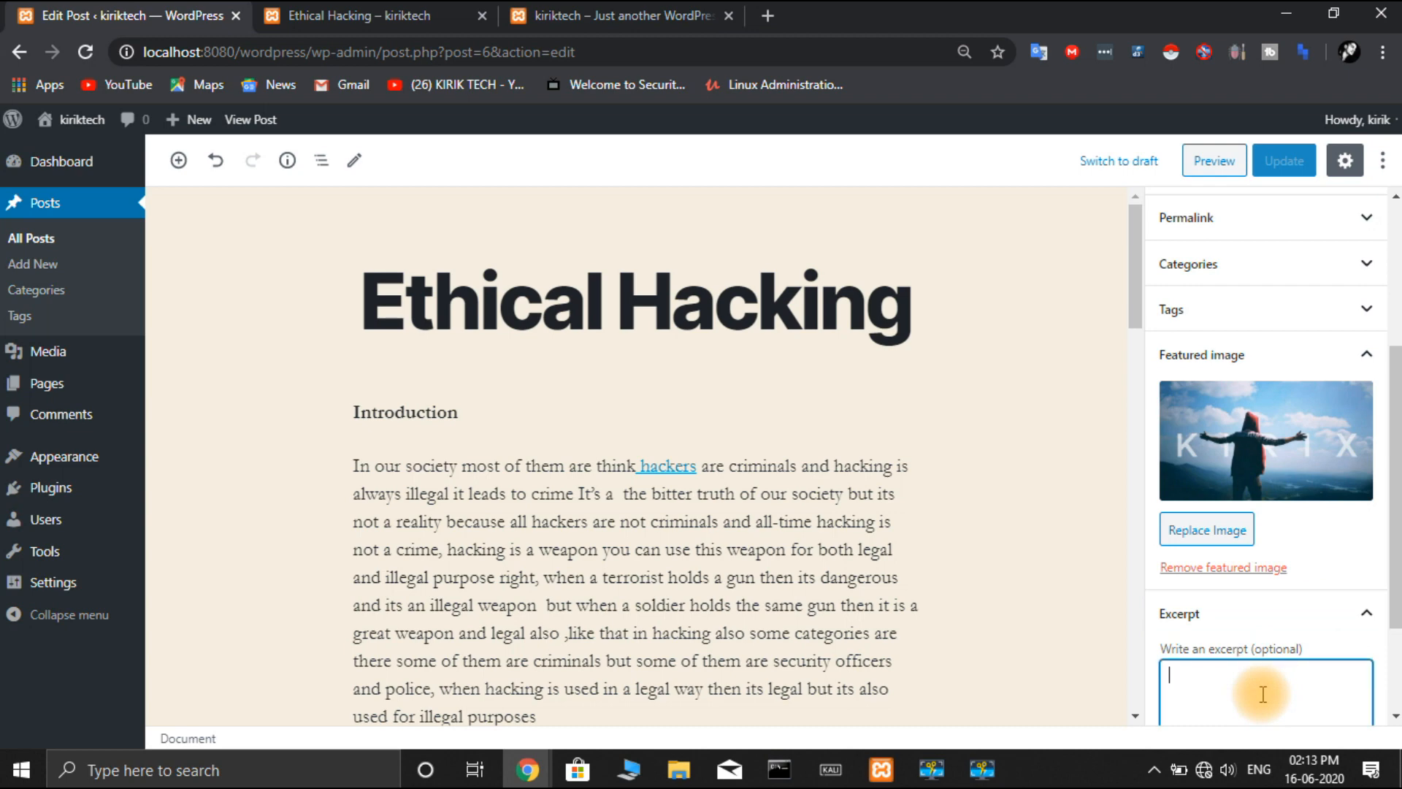
click(356, 465)
drag(355, 465, 900, 549)
key(ctrl+c)
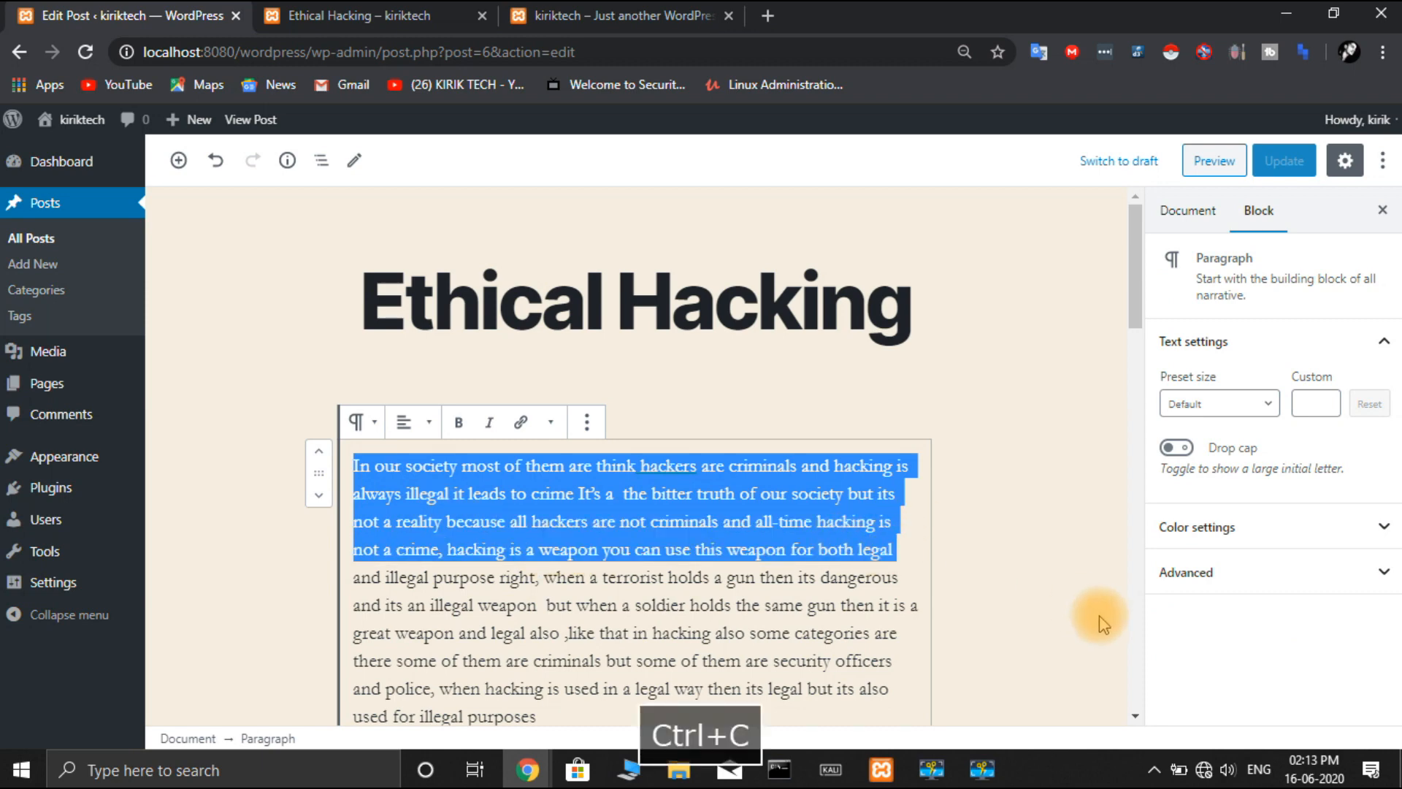
- Deselect the paragraph and paste the copied opening lines as the post's excerpt
click(1002, 610)
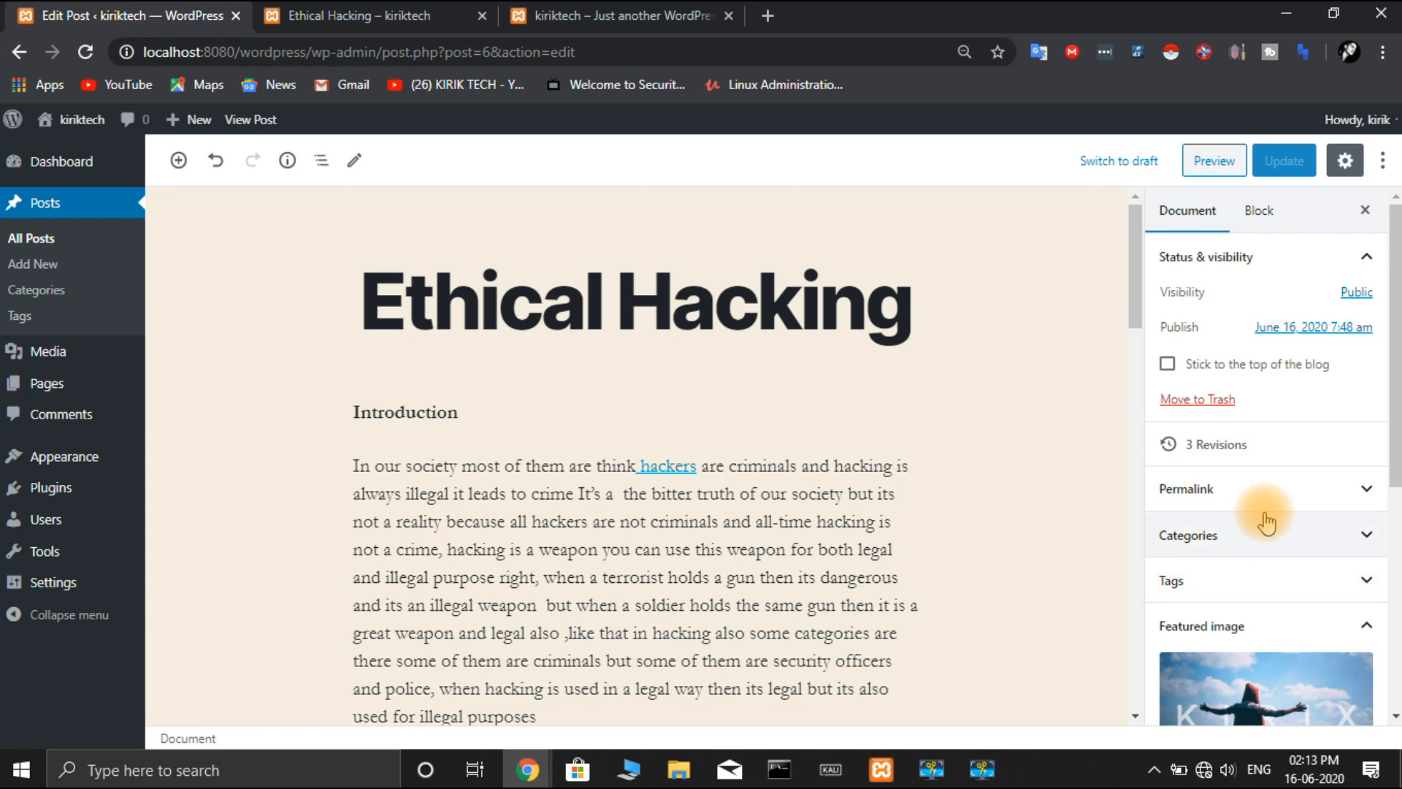
click(1234, 665)
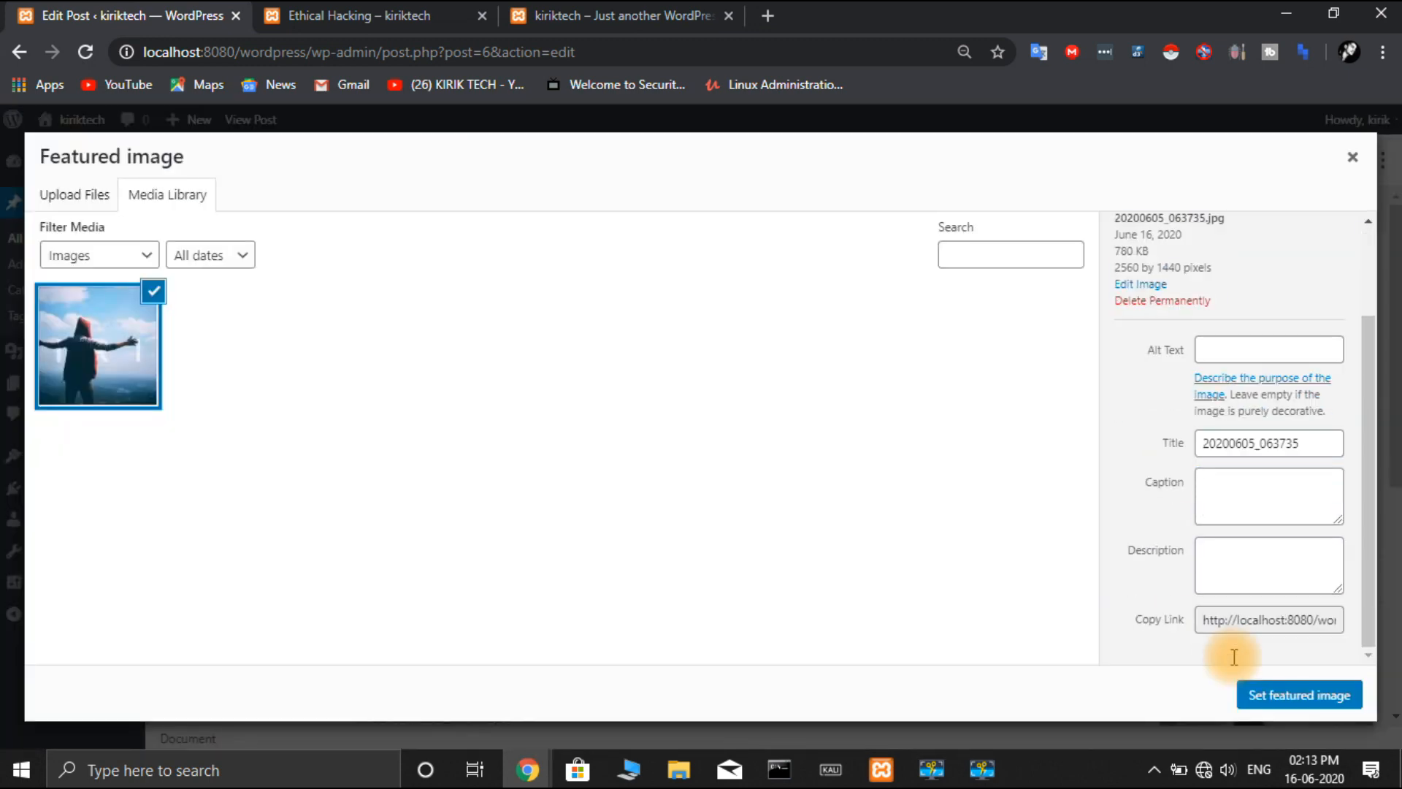
click(1353, 156)
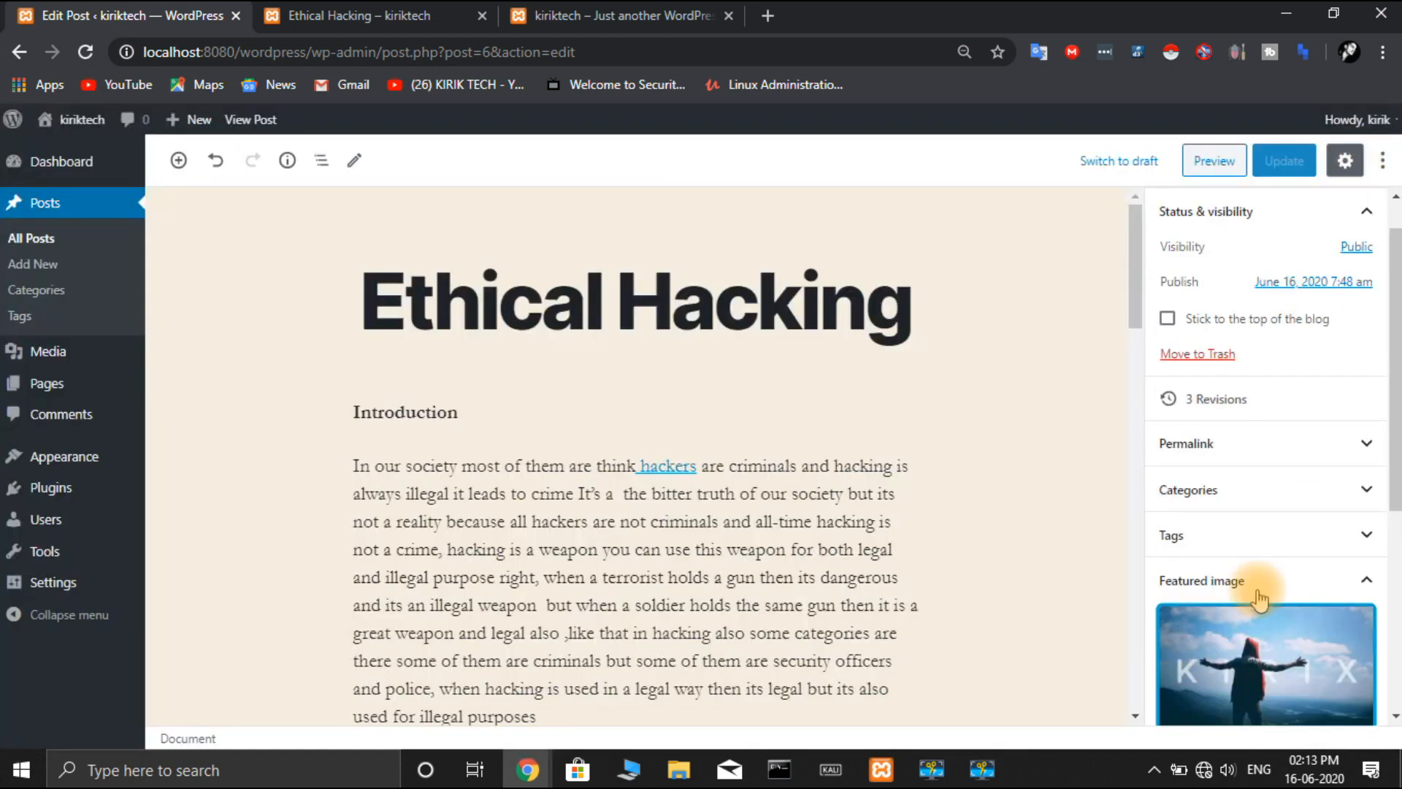
scroll(1278, 532, down, 5)
click(1277, 546)
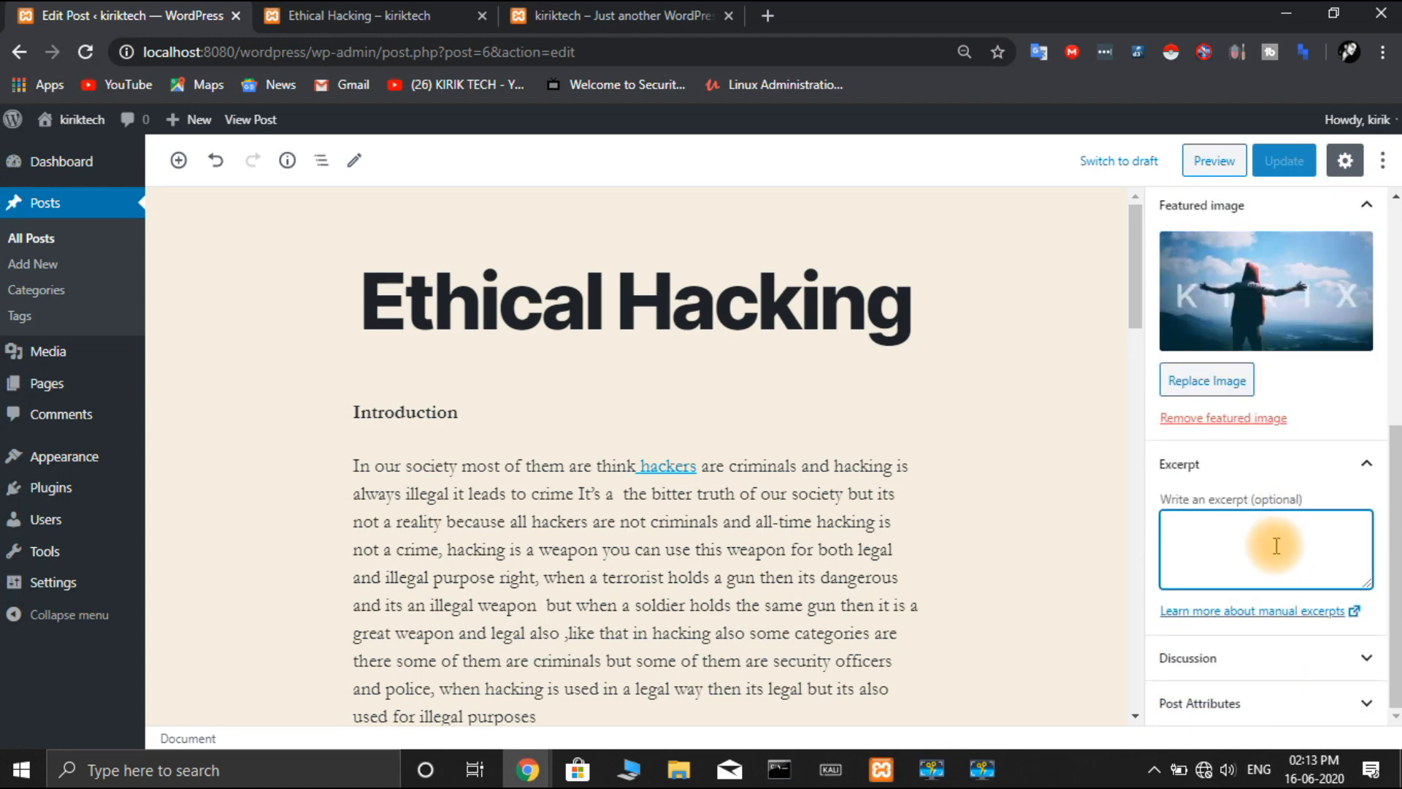
key(ctrl+v)
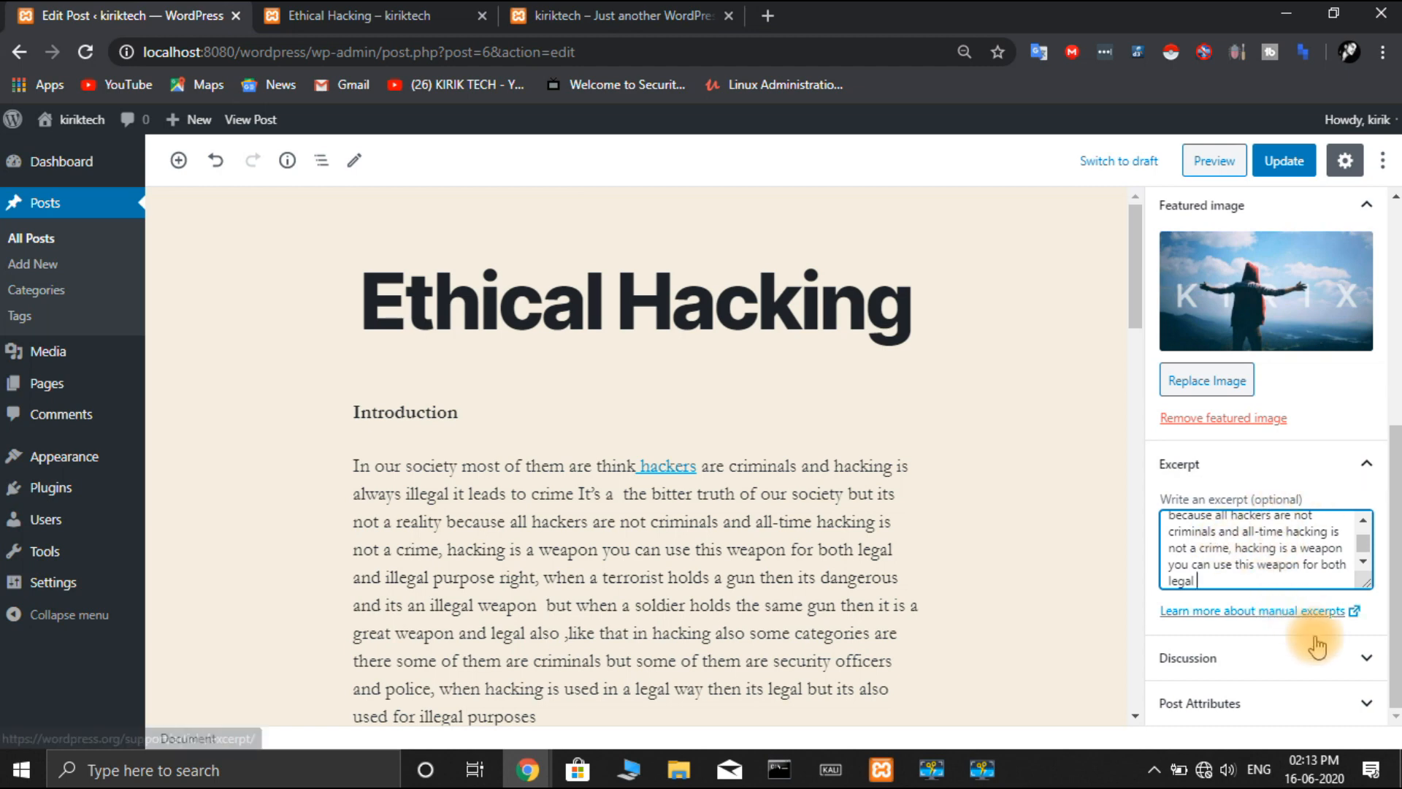
- Check the post's Discussion options, collapse the Discussion and Excerpt settings, and update the post
click(1320, 659)
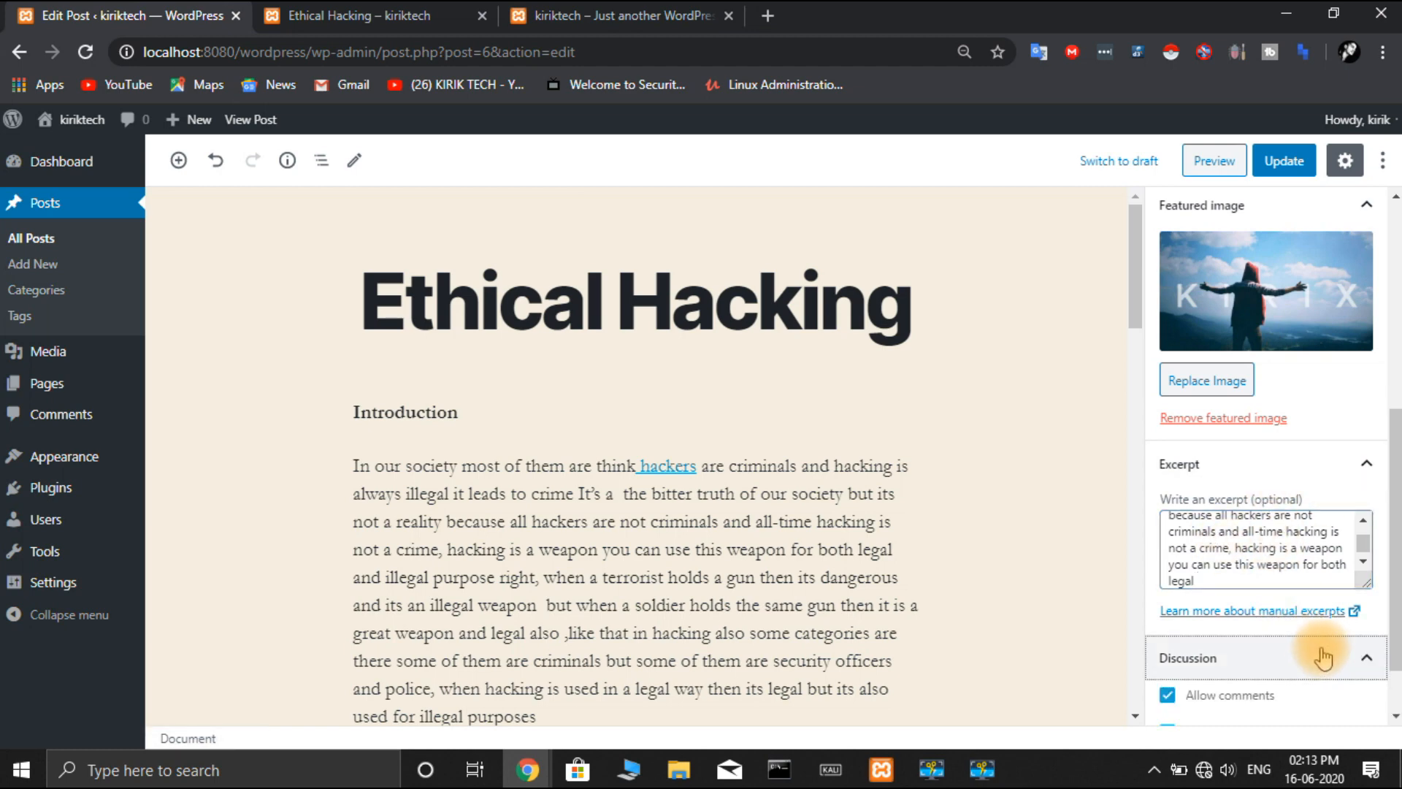
scroll(1323, 657, down, 1)
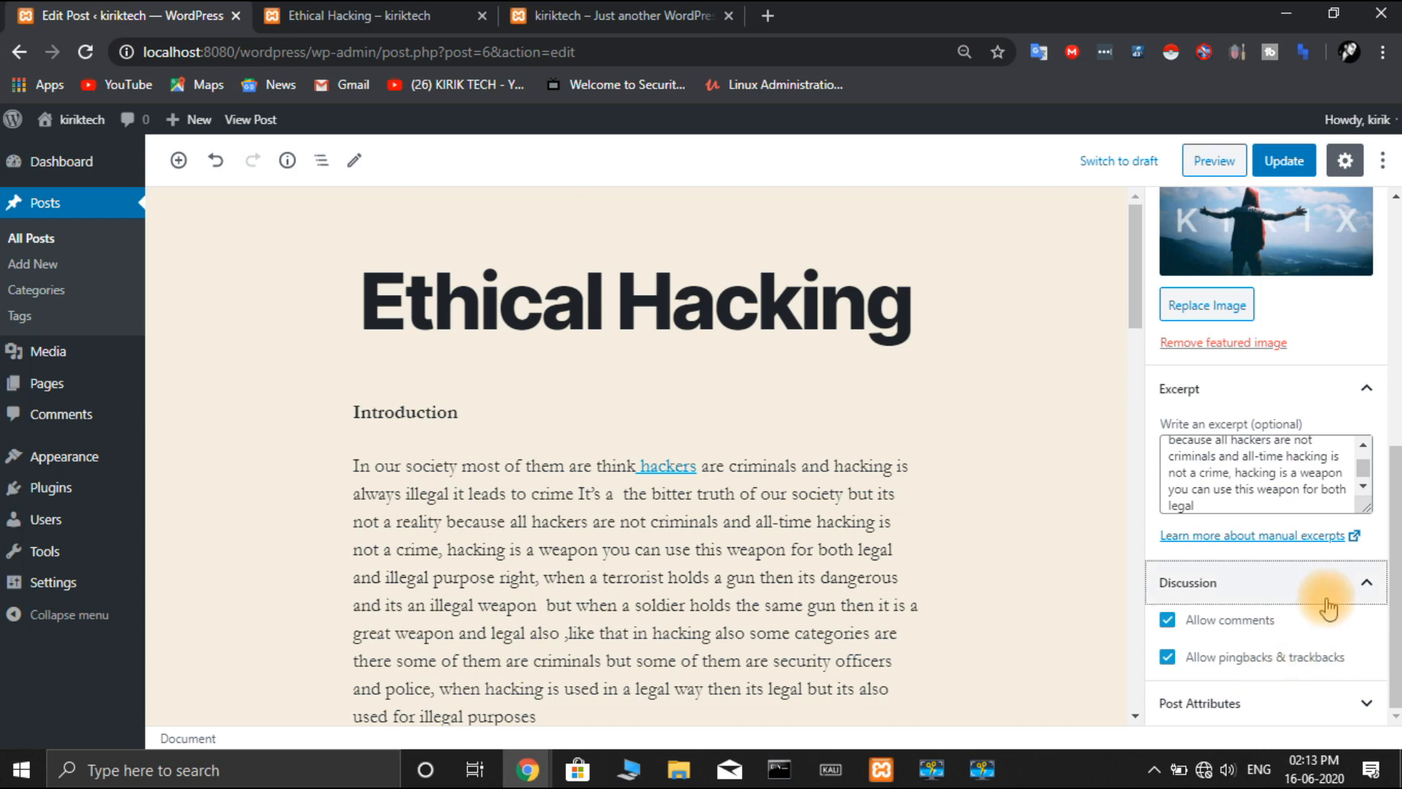
click(1366, 582)
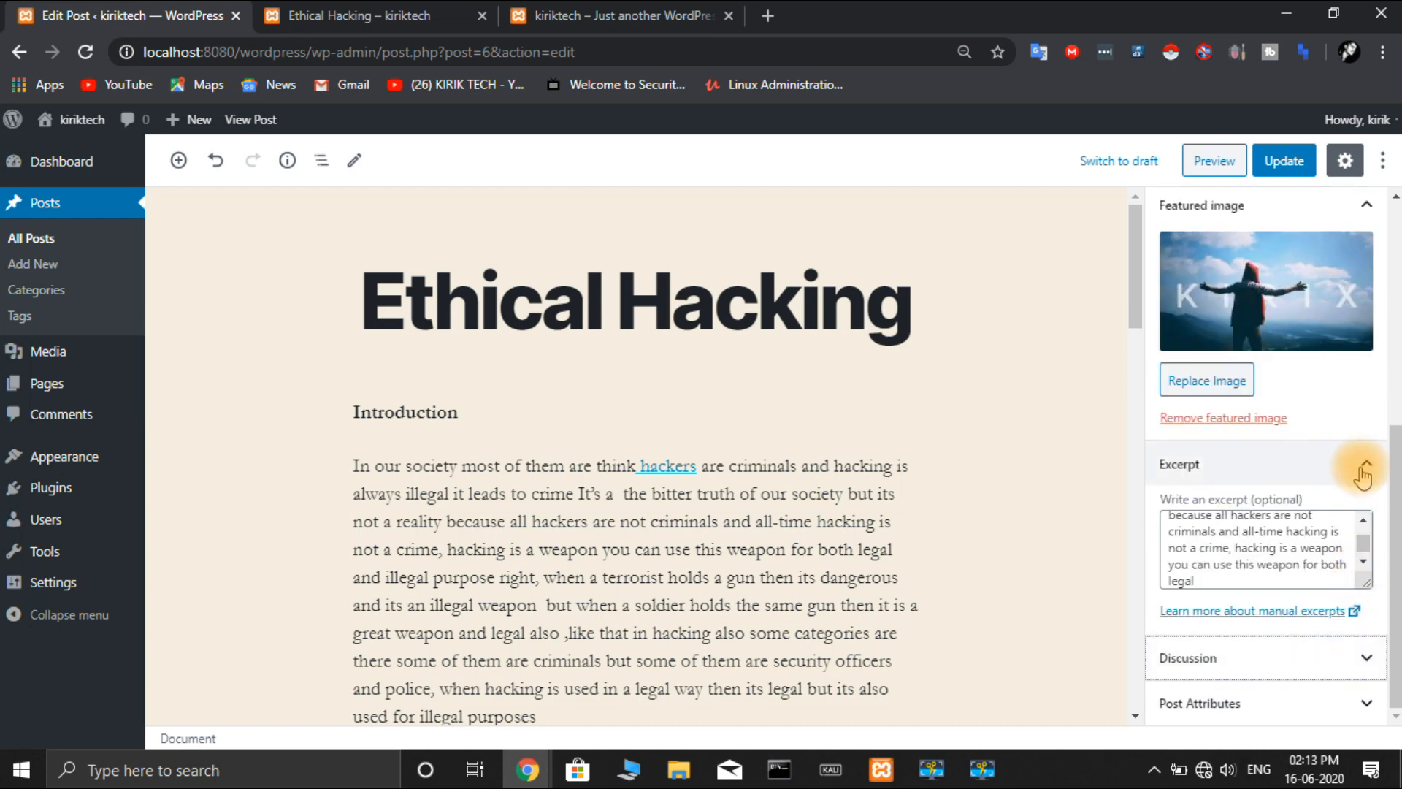
click(1363, 474)
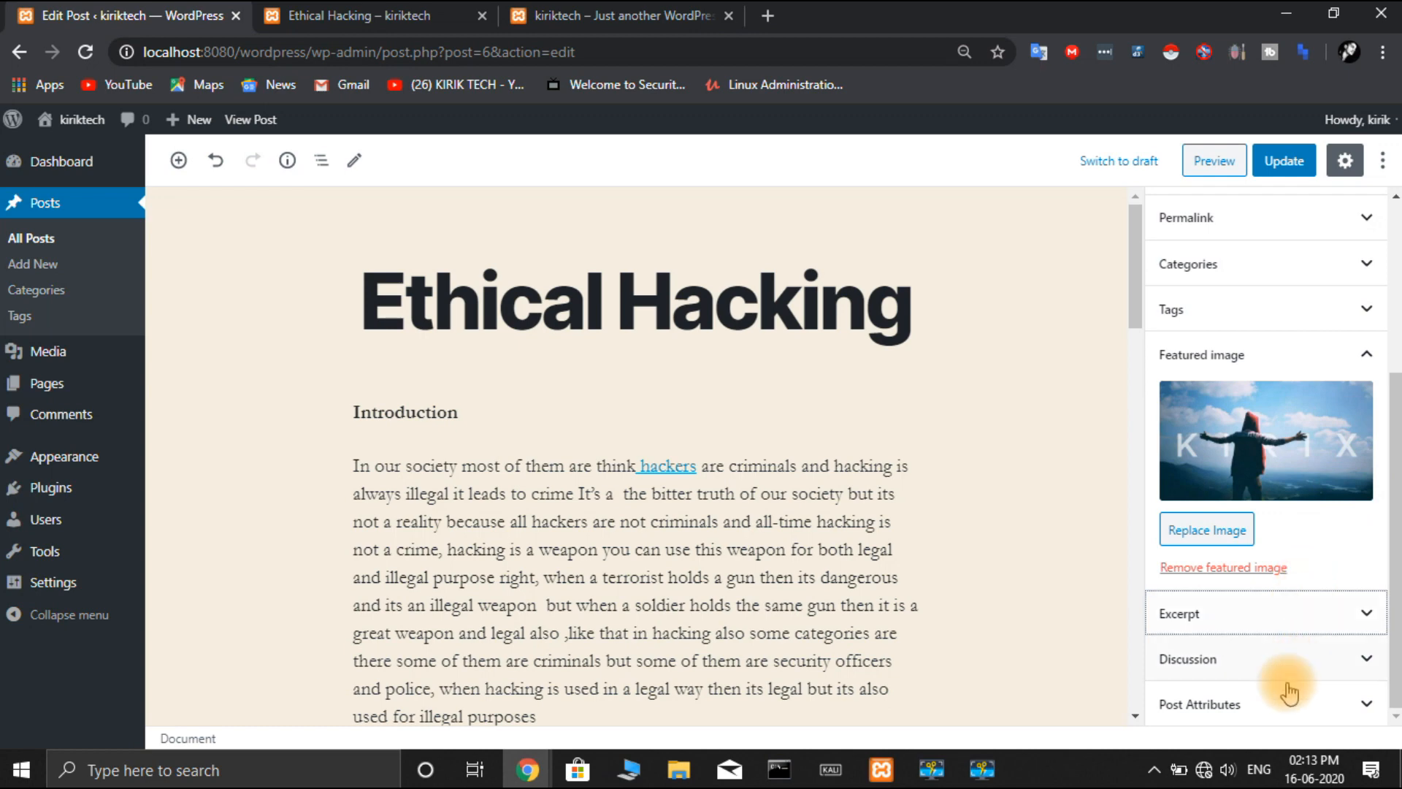
click(1271, 161)
- Reload the site's home page, open the "Ethical Hacking" comment form, and post the comment "bfvbrpigh4th4"
click(547, 16)
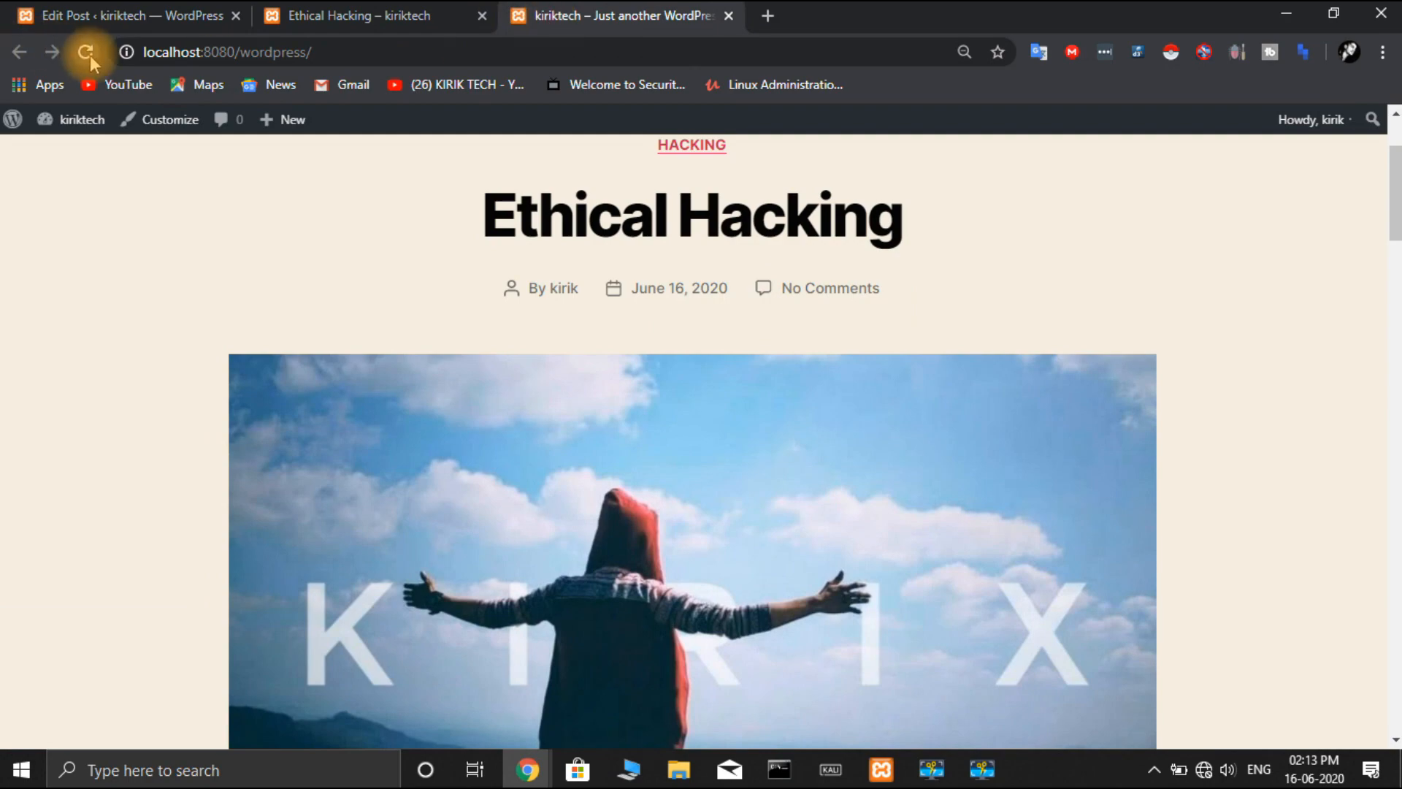
click(85, 52)
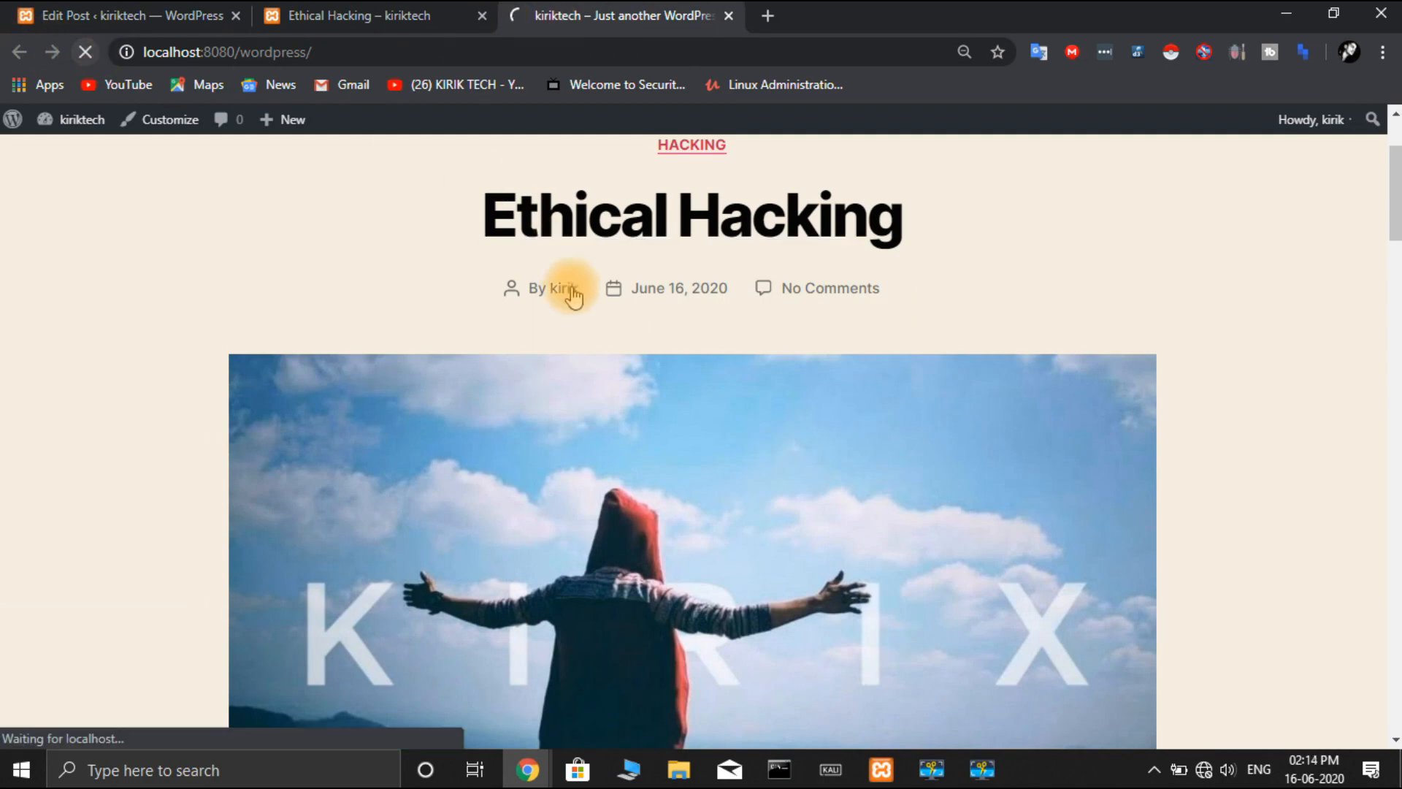
click(820, 292)
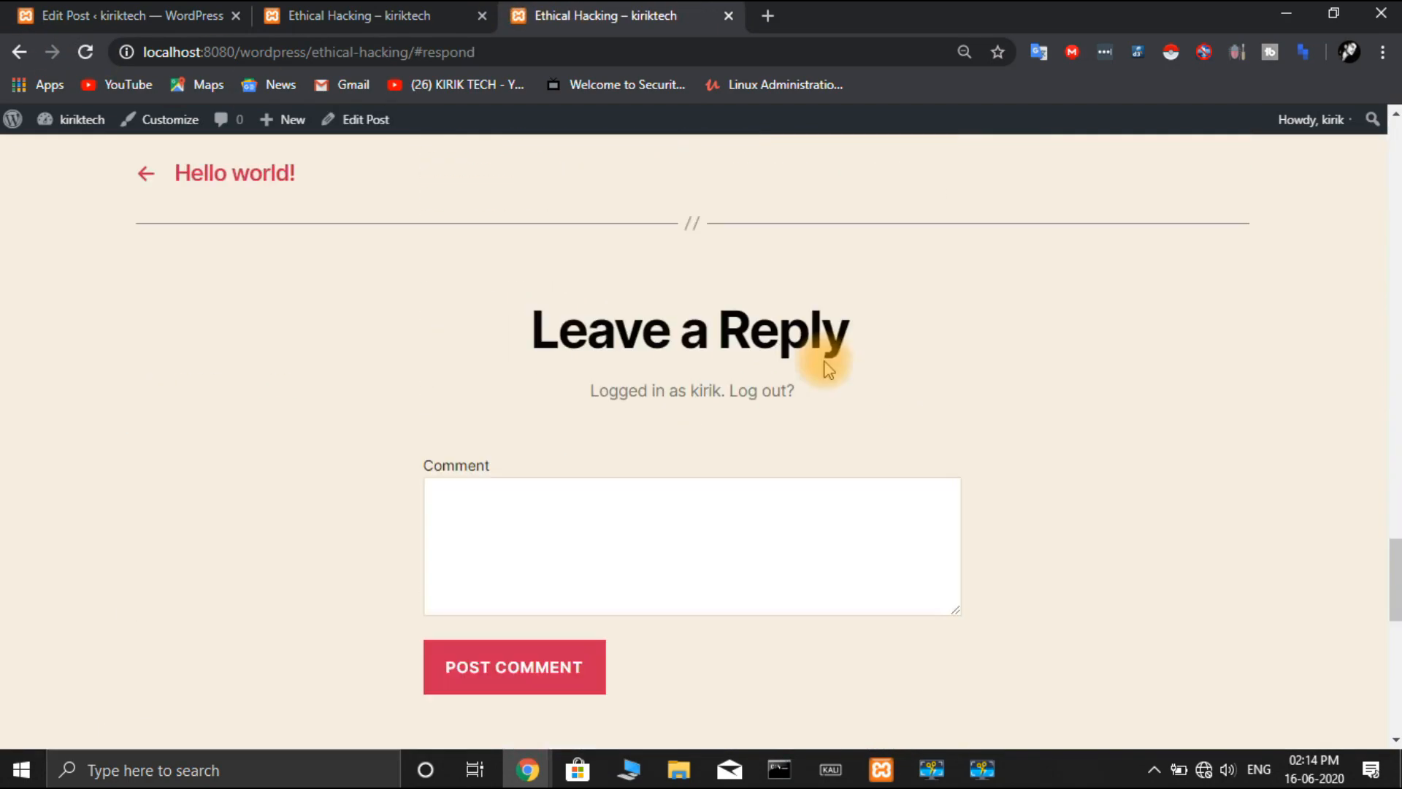
scroll(828, 369, down, 2)
click(812, 337)
text(bfvbrpigh4th4)
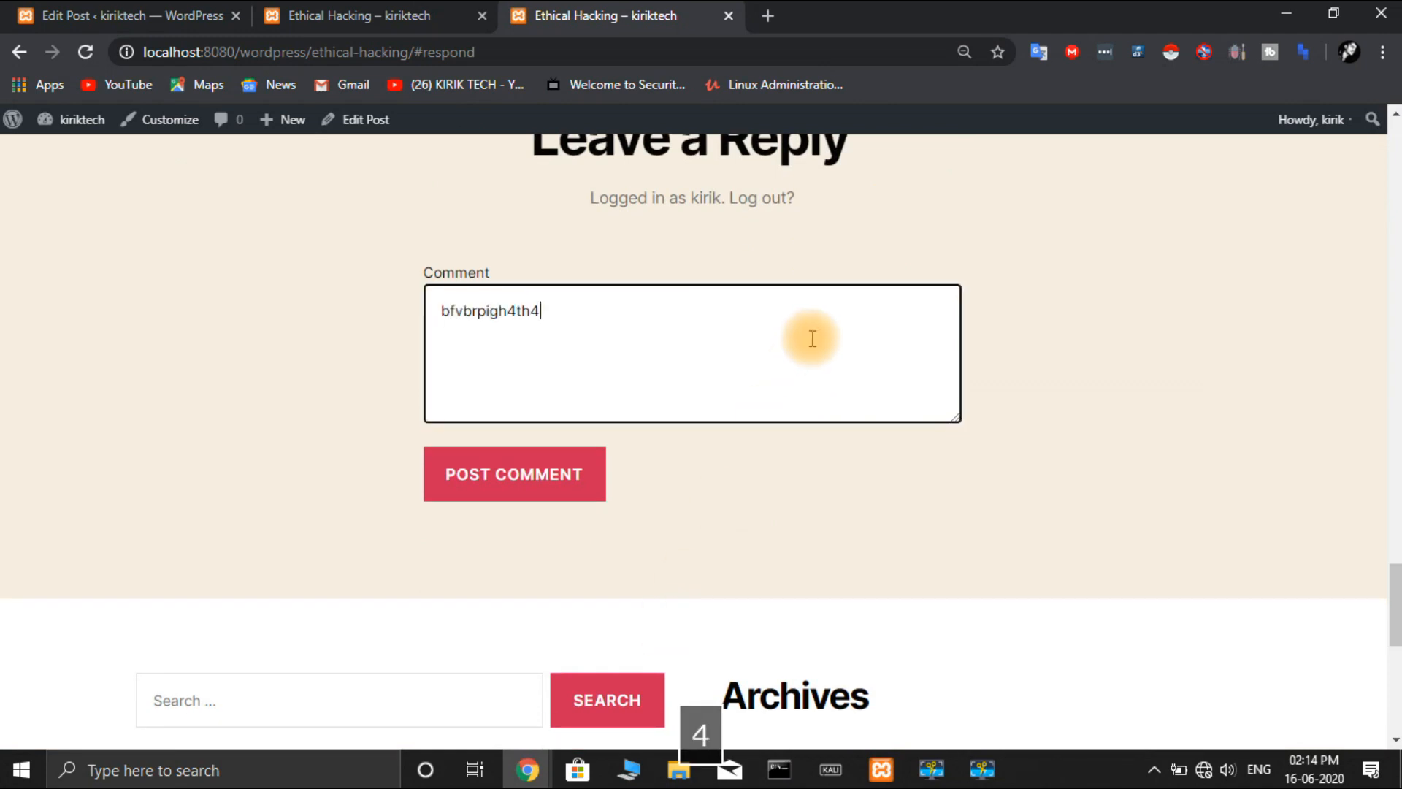
click(570, 491)
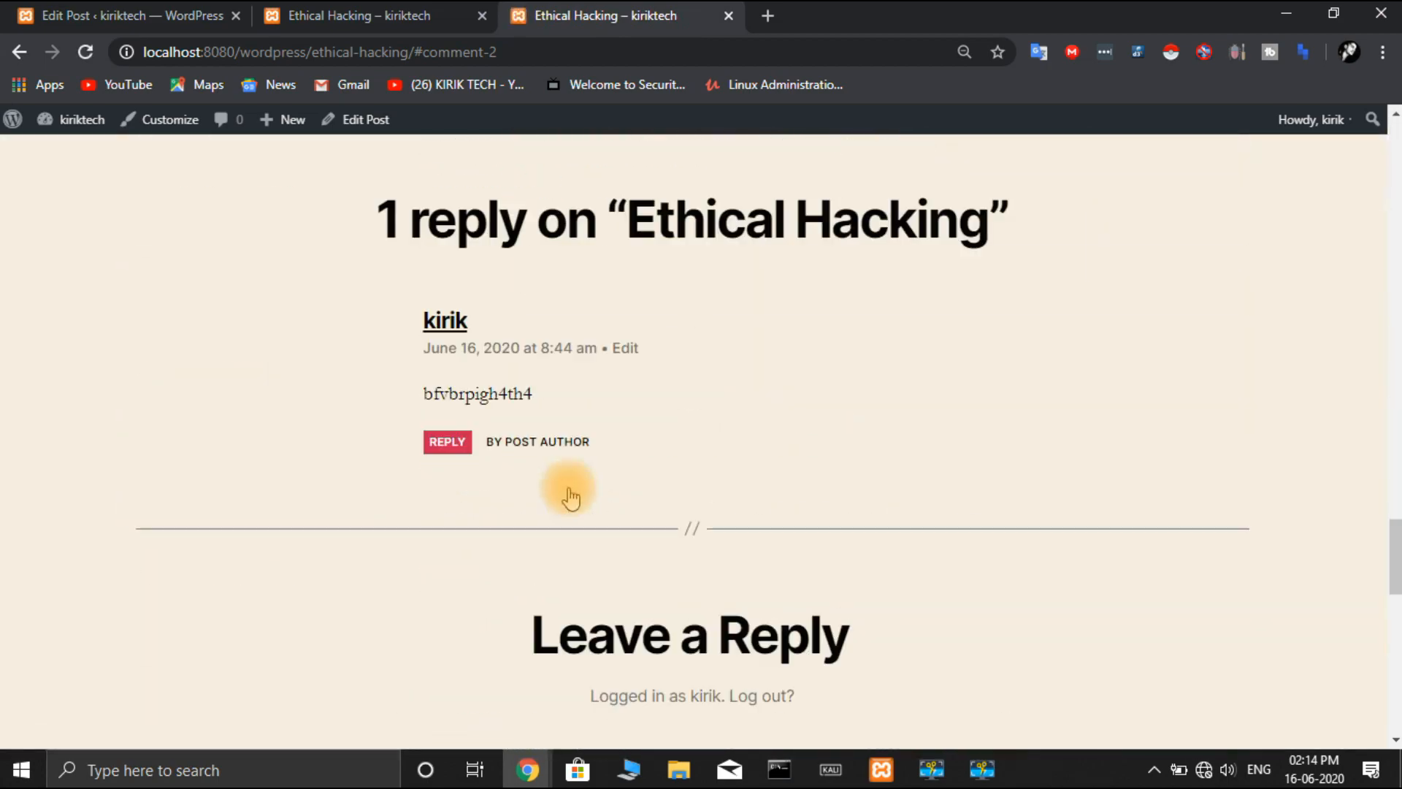
- Look over the end of the published post and its comment area, and close that site tab
scroll(570, 497, up, 15)
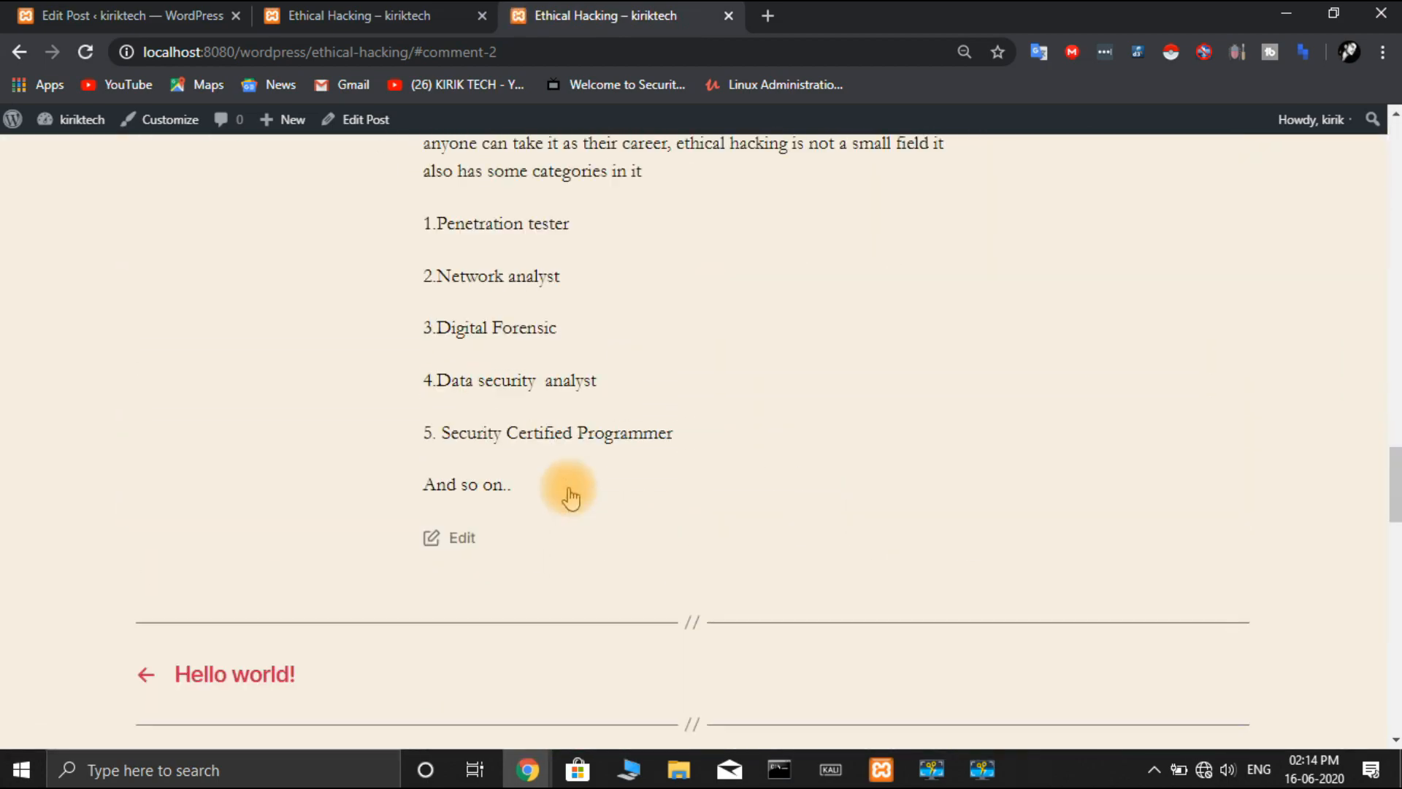
scroll(571, 497, down, 8)
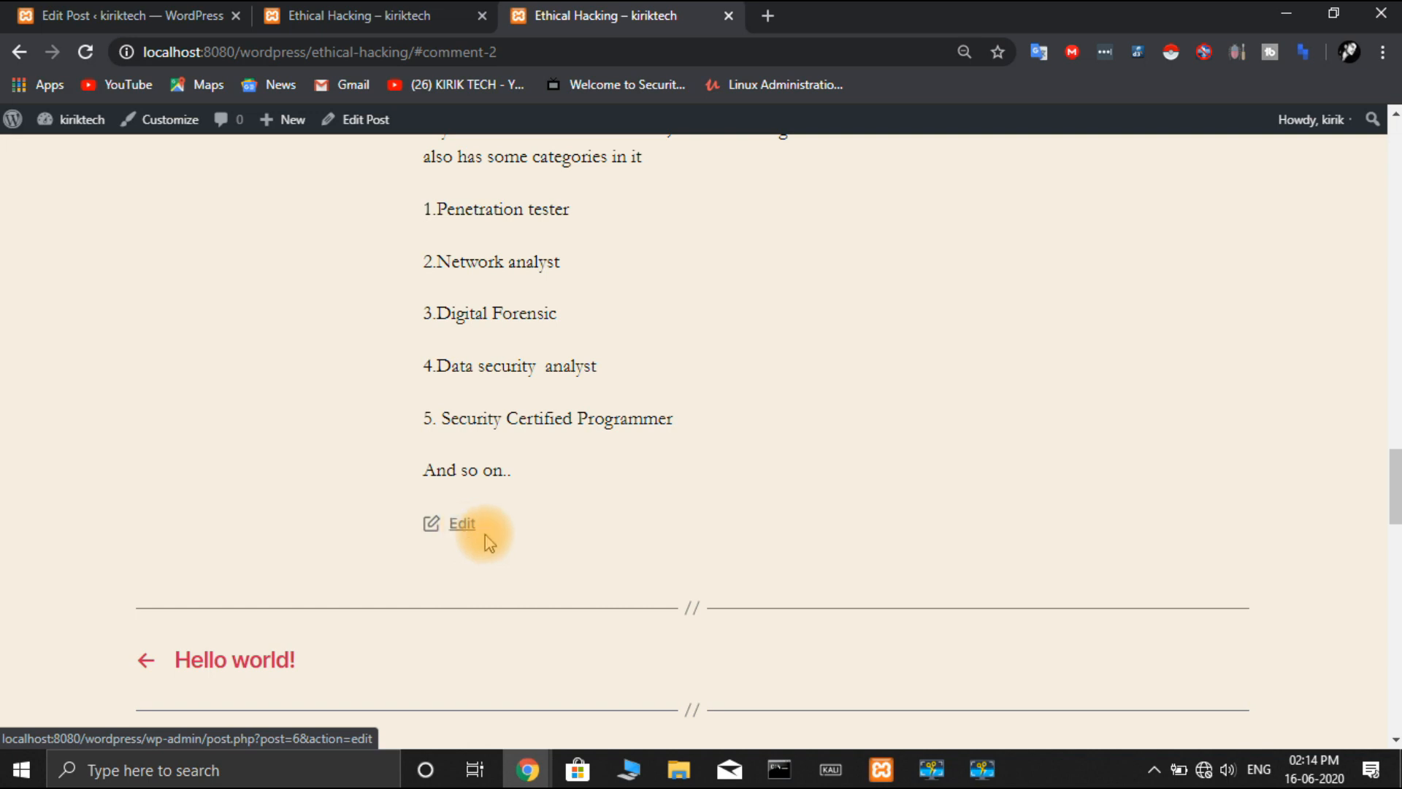
click(728, 16)
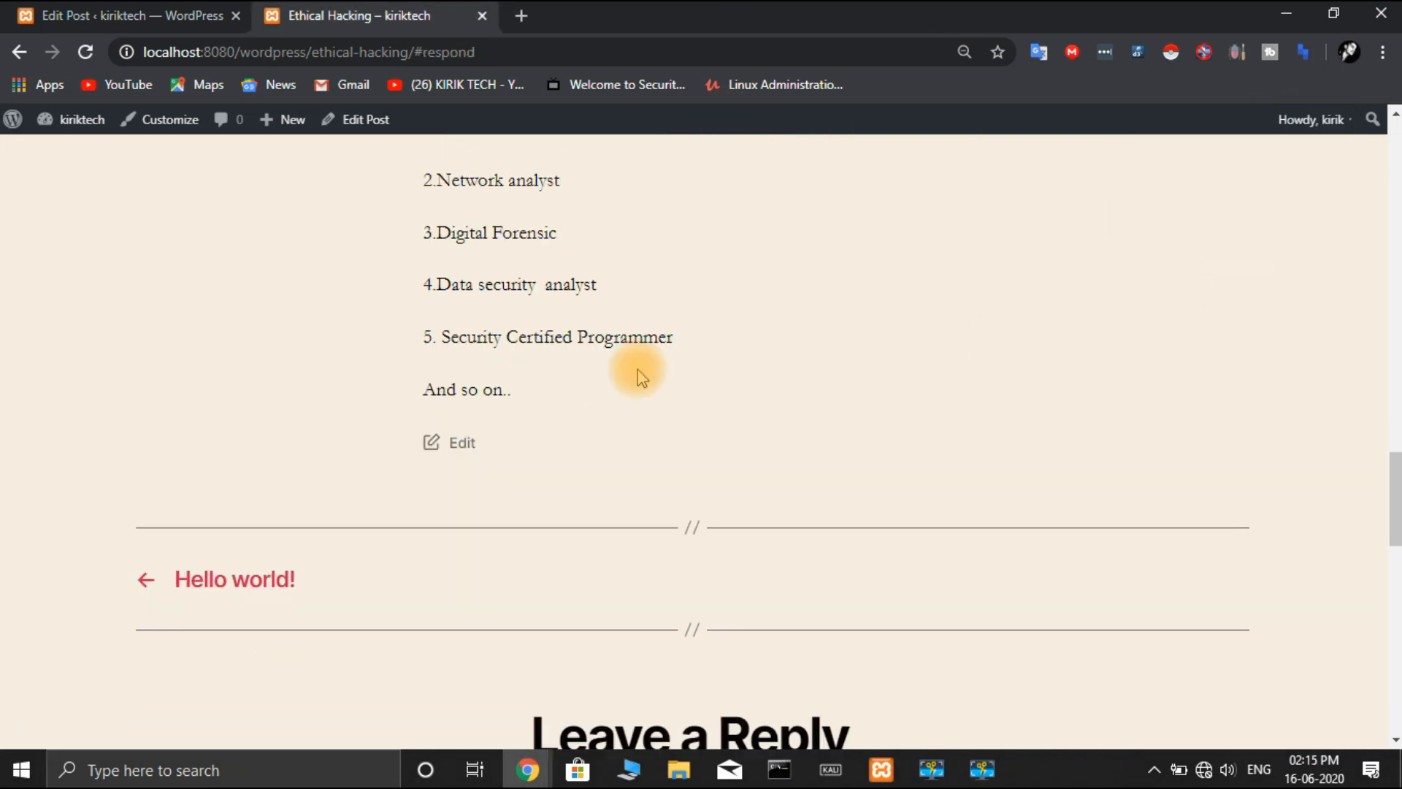
- View the kiriktech site in an incognito window as a logged-out visitor, close that window, and return to the post editor
click(165, 19)
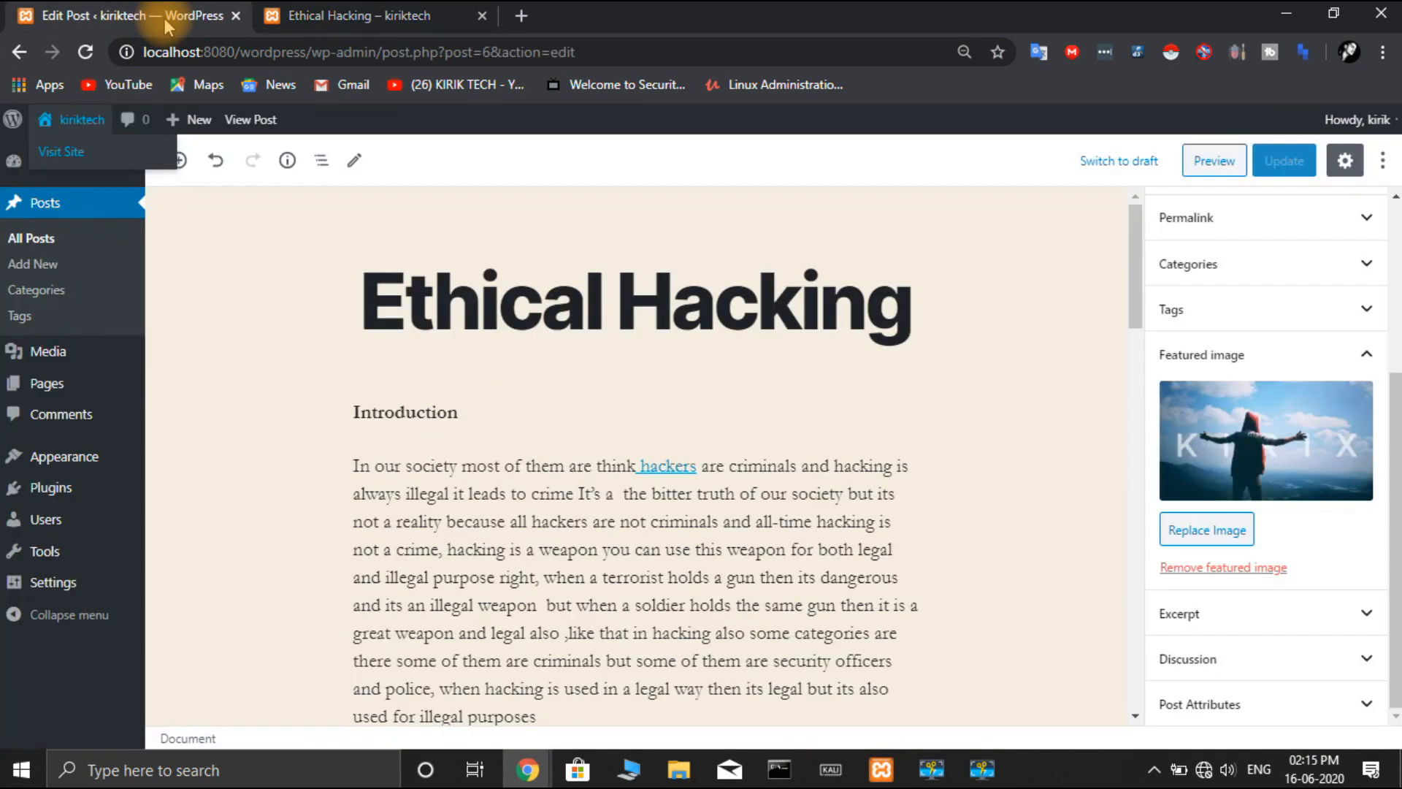
right_click(81, 147)
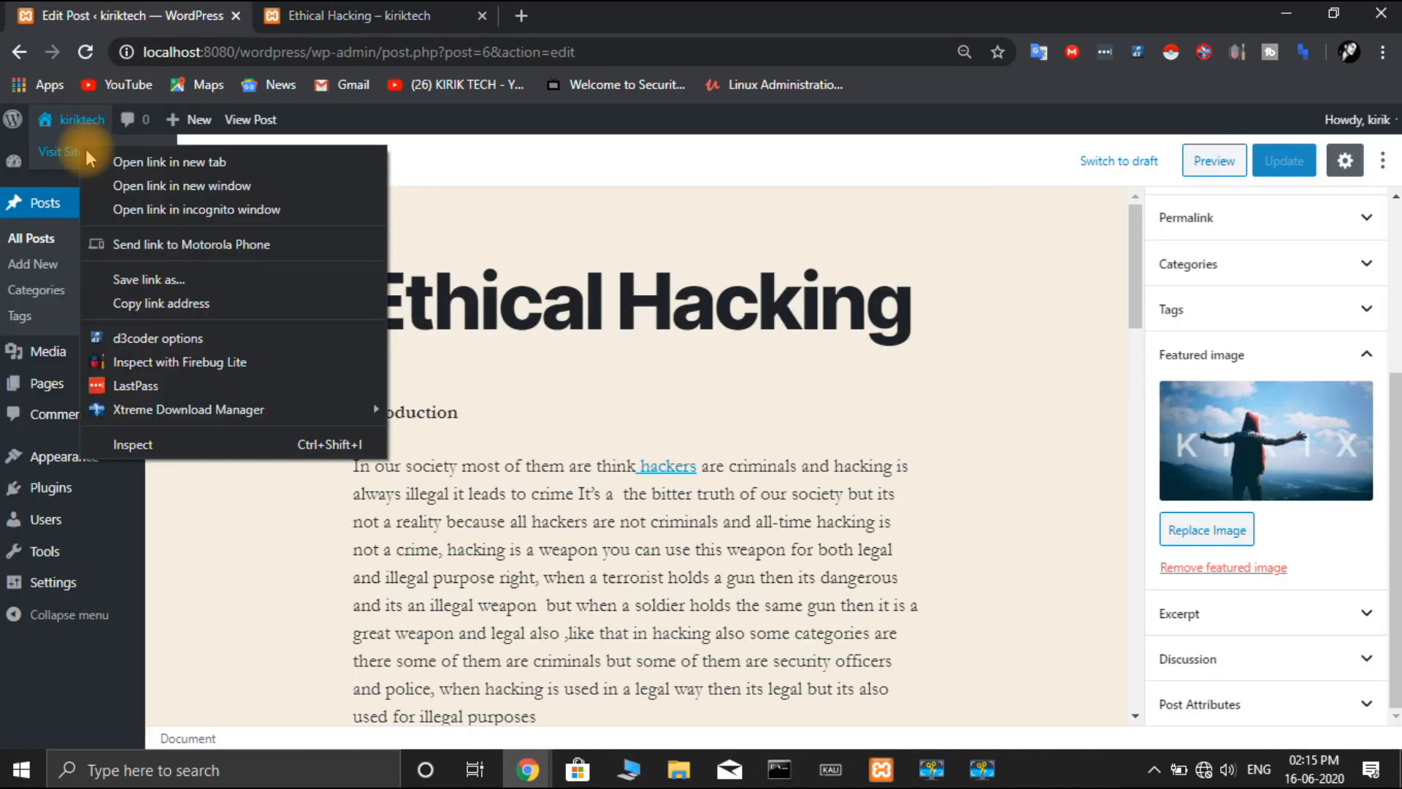
click(117, 210)
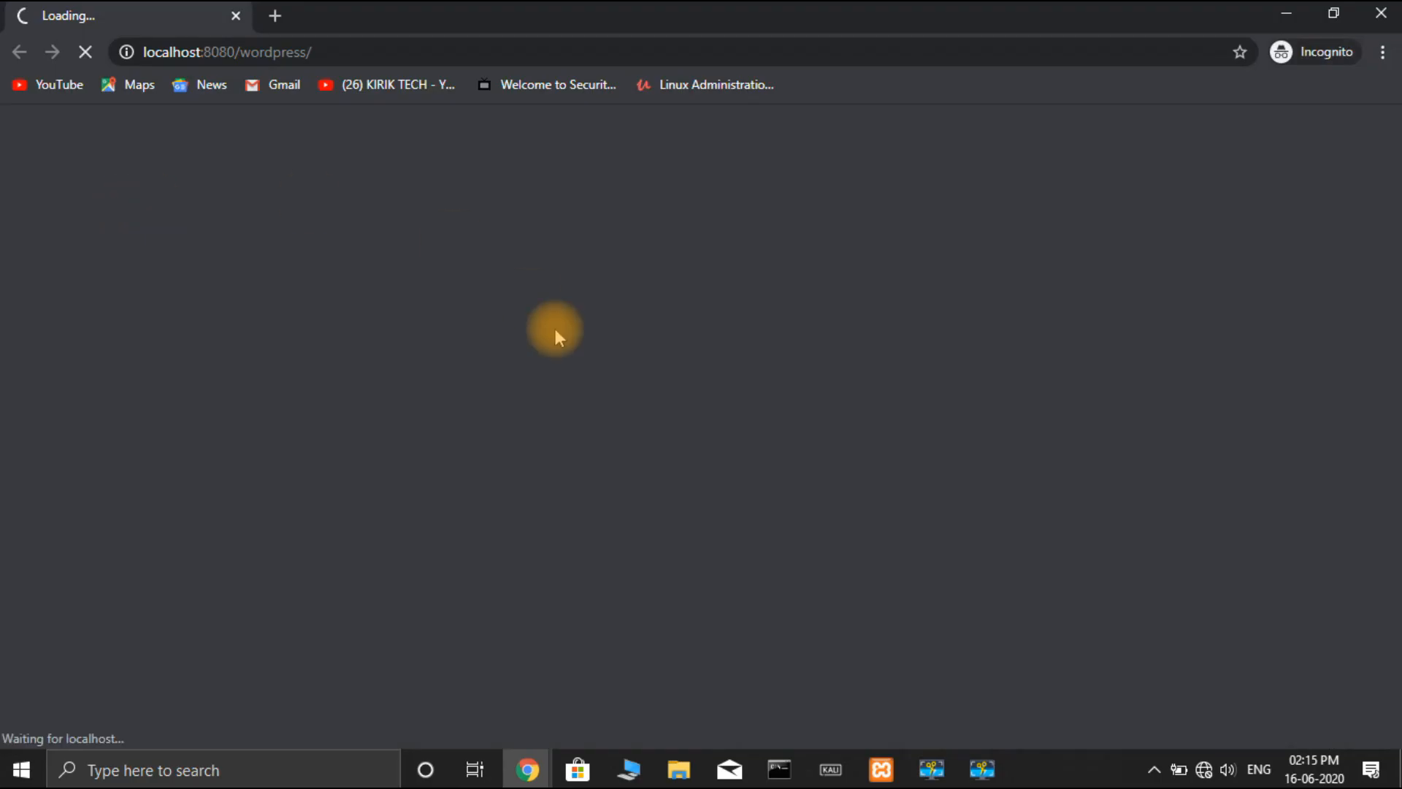
scroll(555, 329, down, 15)
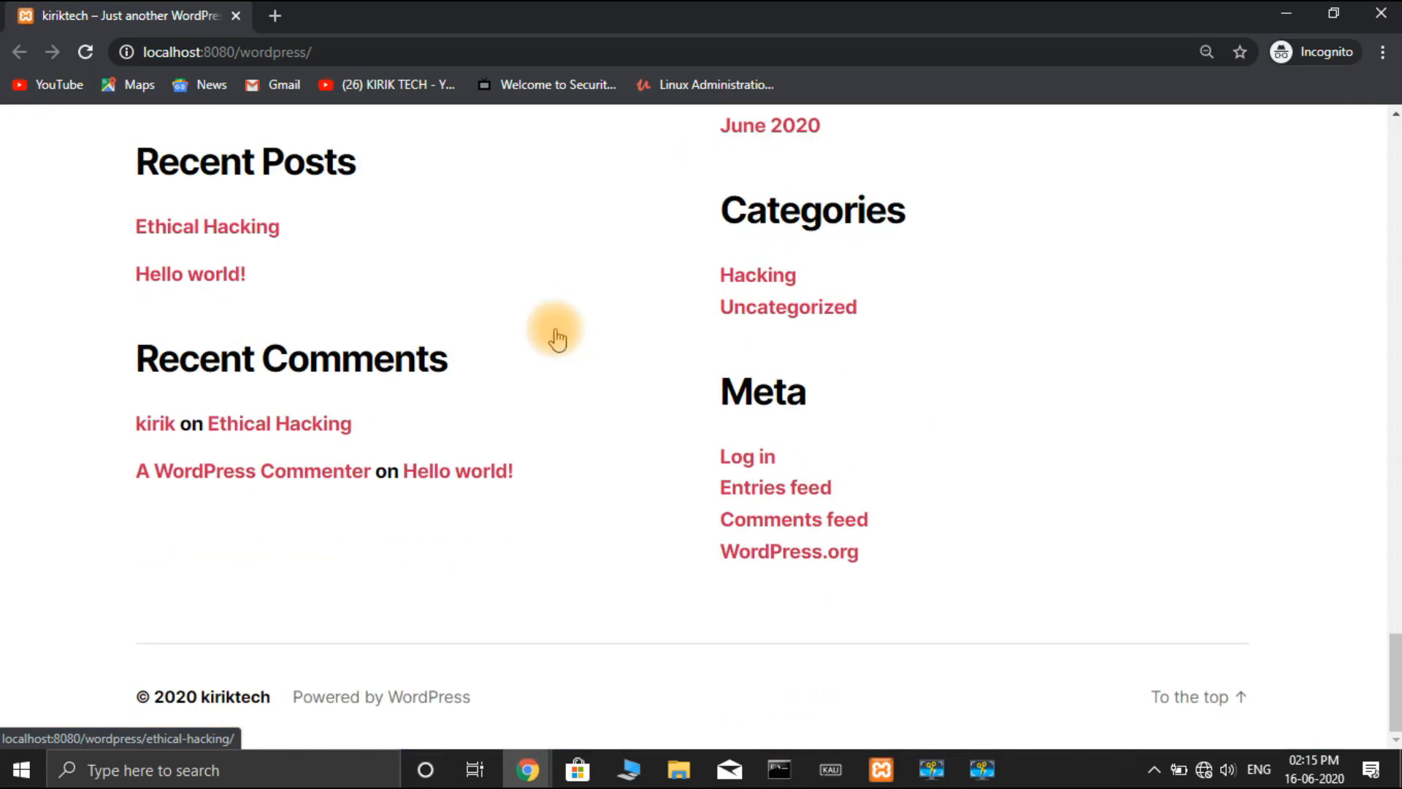
scroll(557, 338, up, 20)
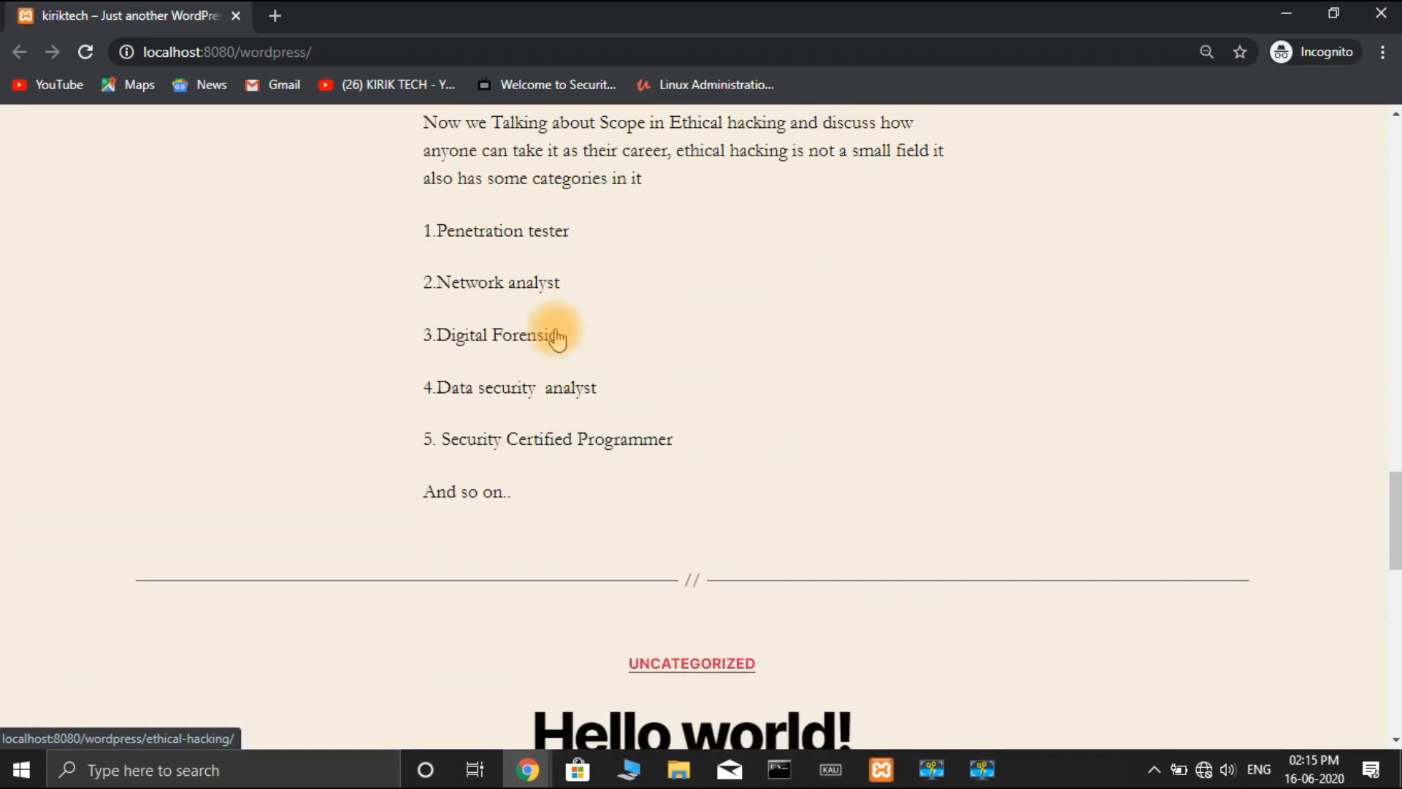
scroll(557, 338, up, 10)
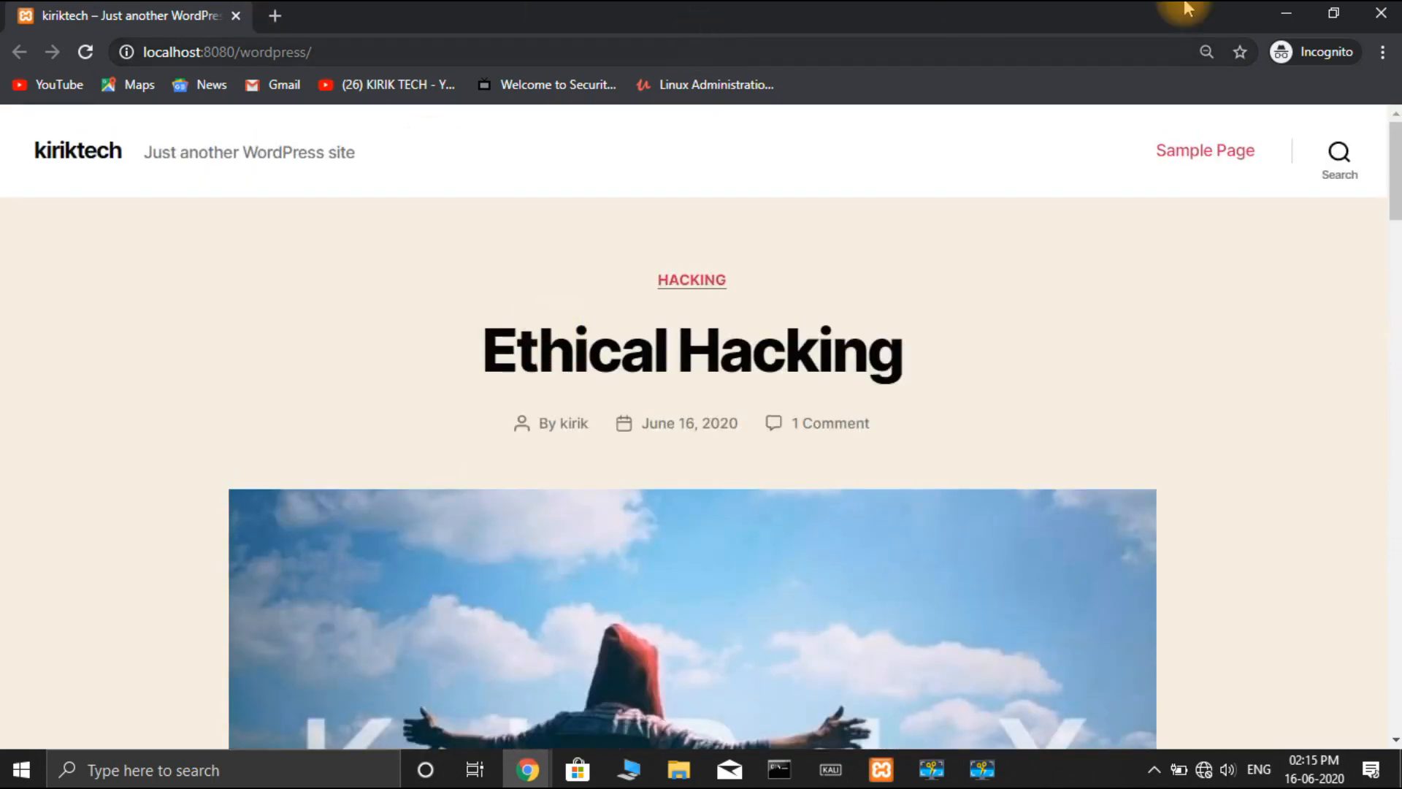
click(1381, 12)
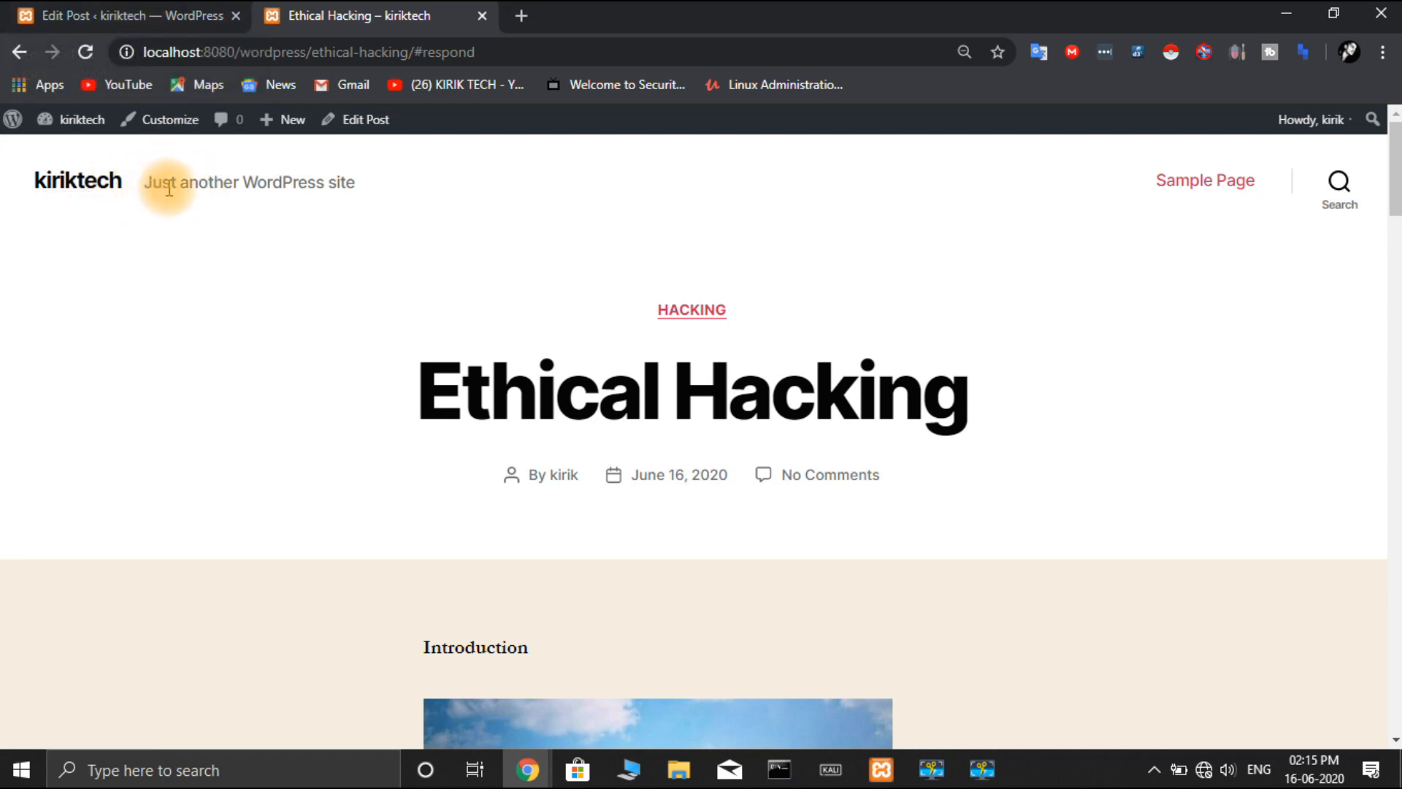
click(117, 15)
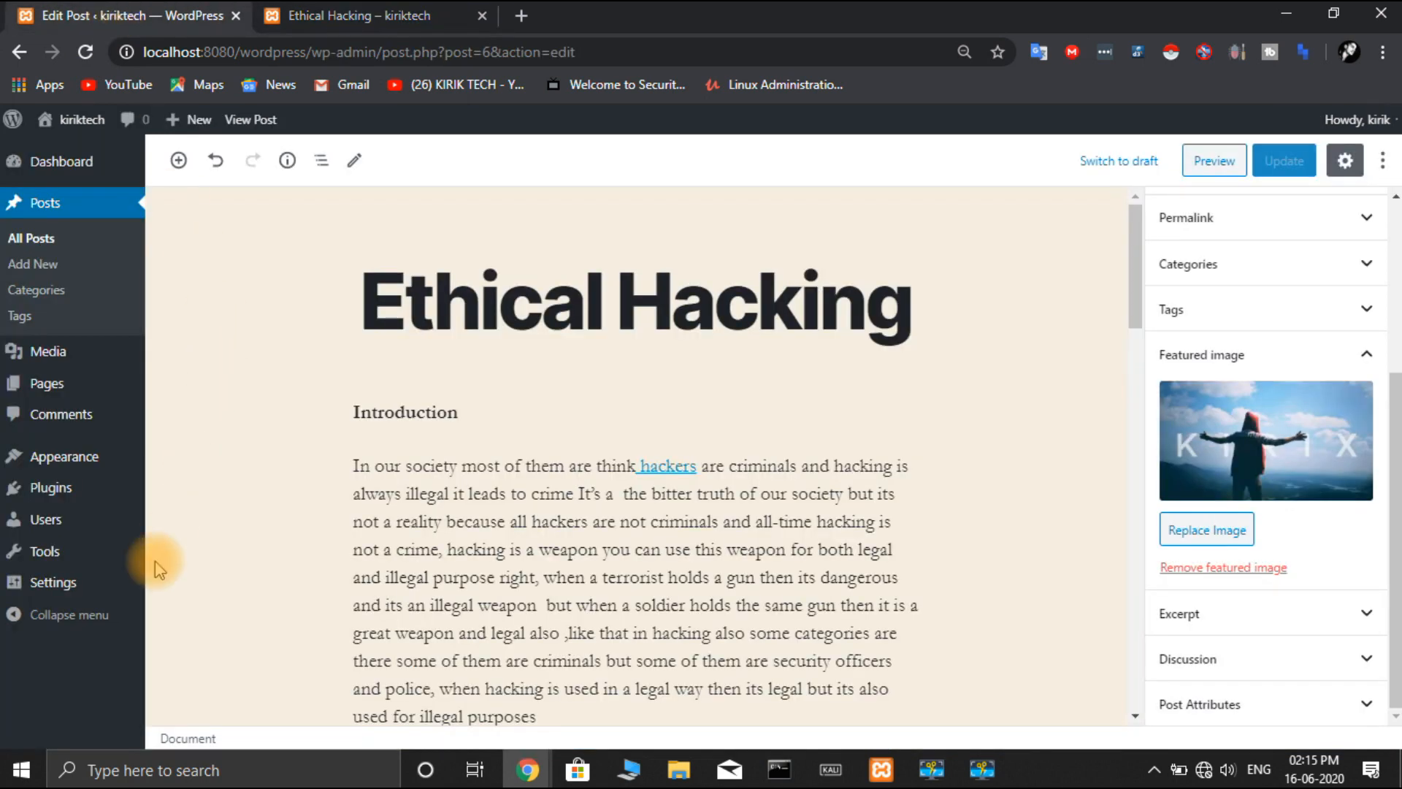
- Open the site's general settings and change the tagline to "Be active stay creative"
mouse_move(100, 588)
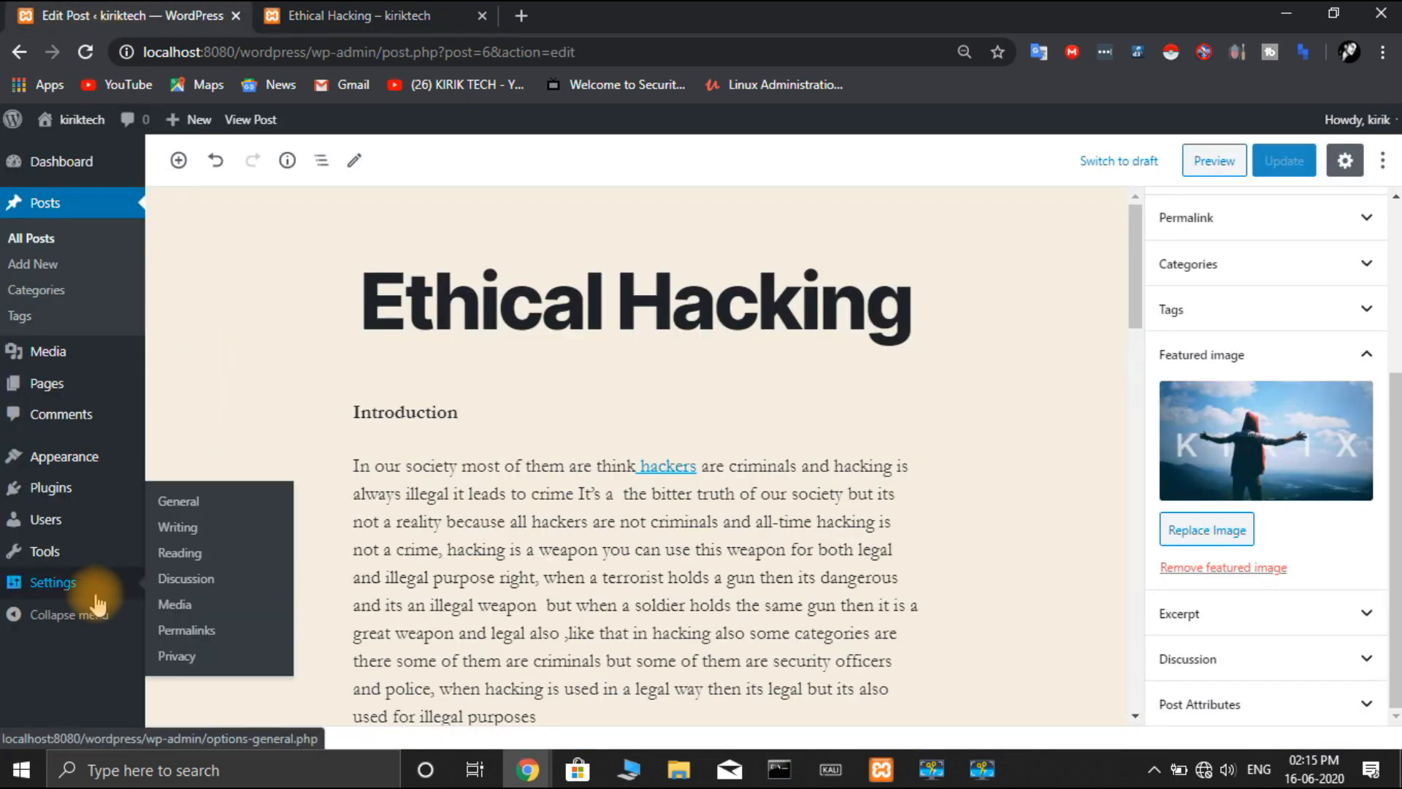
click(211, 501)
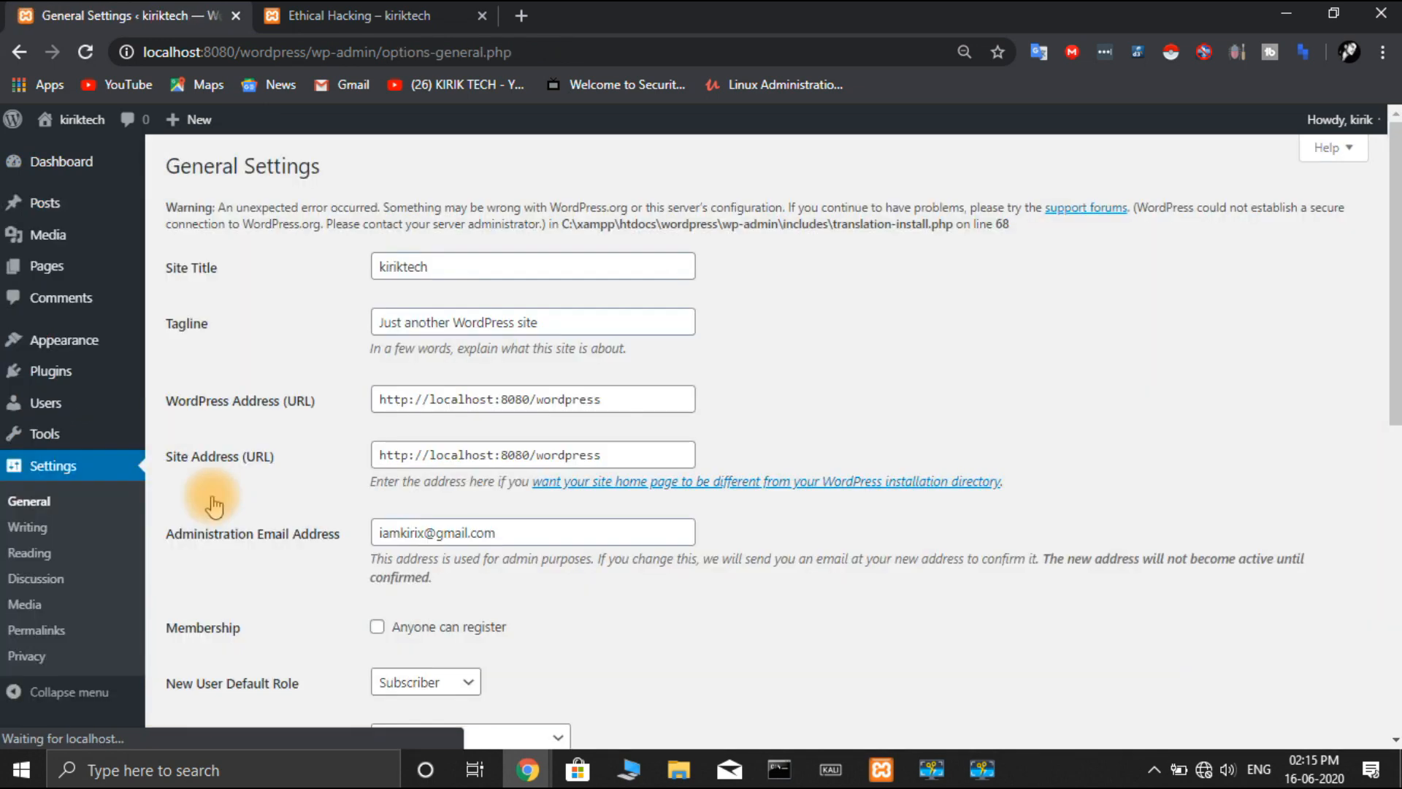
click(459, 270)
drag(557, 317, 290, 336)
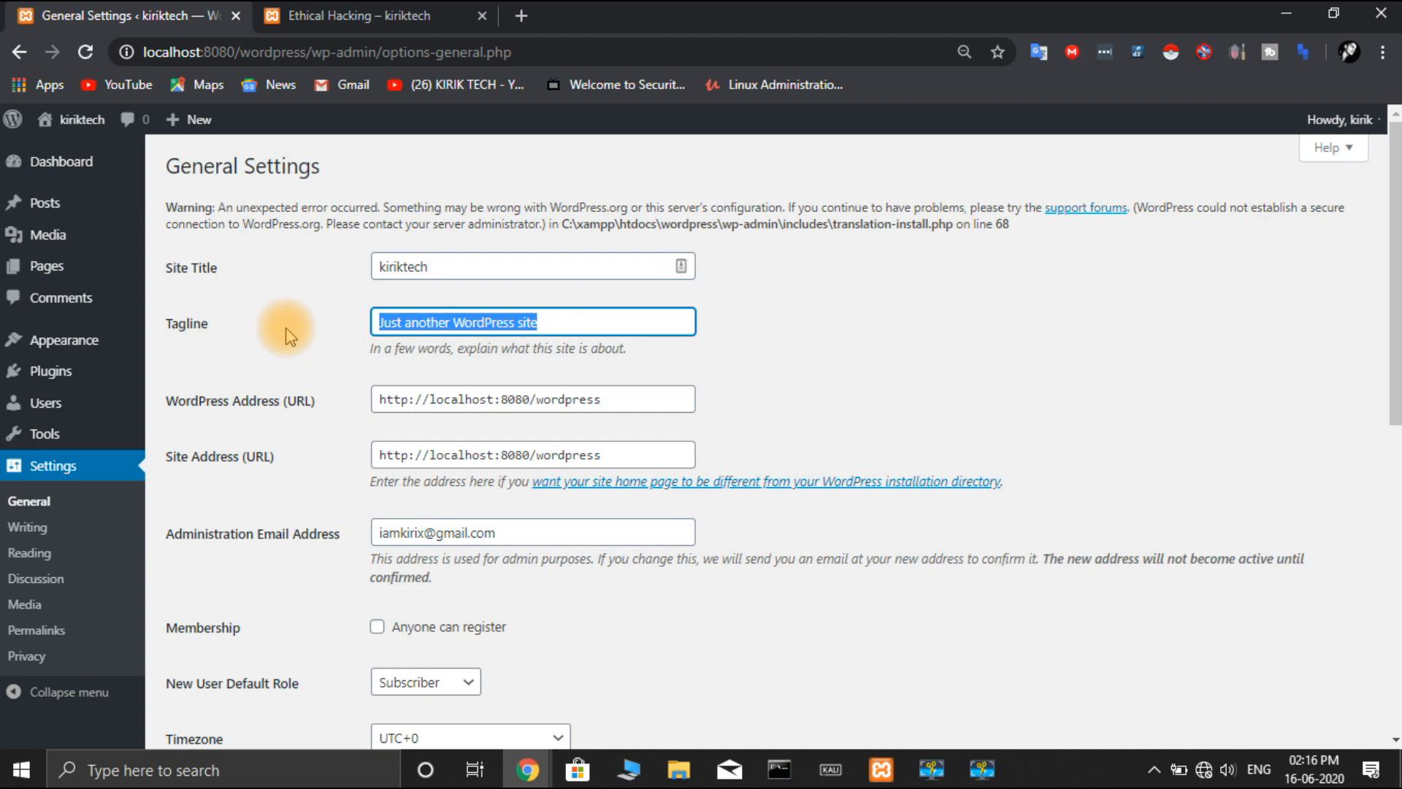
text(Be active stay creative)
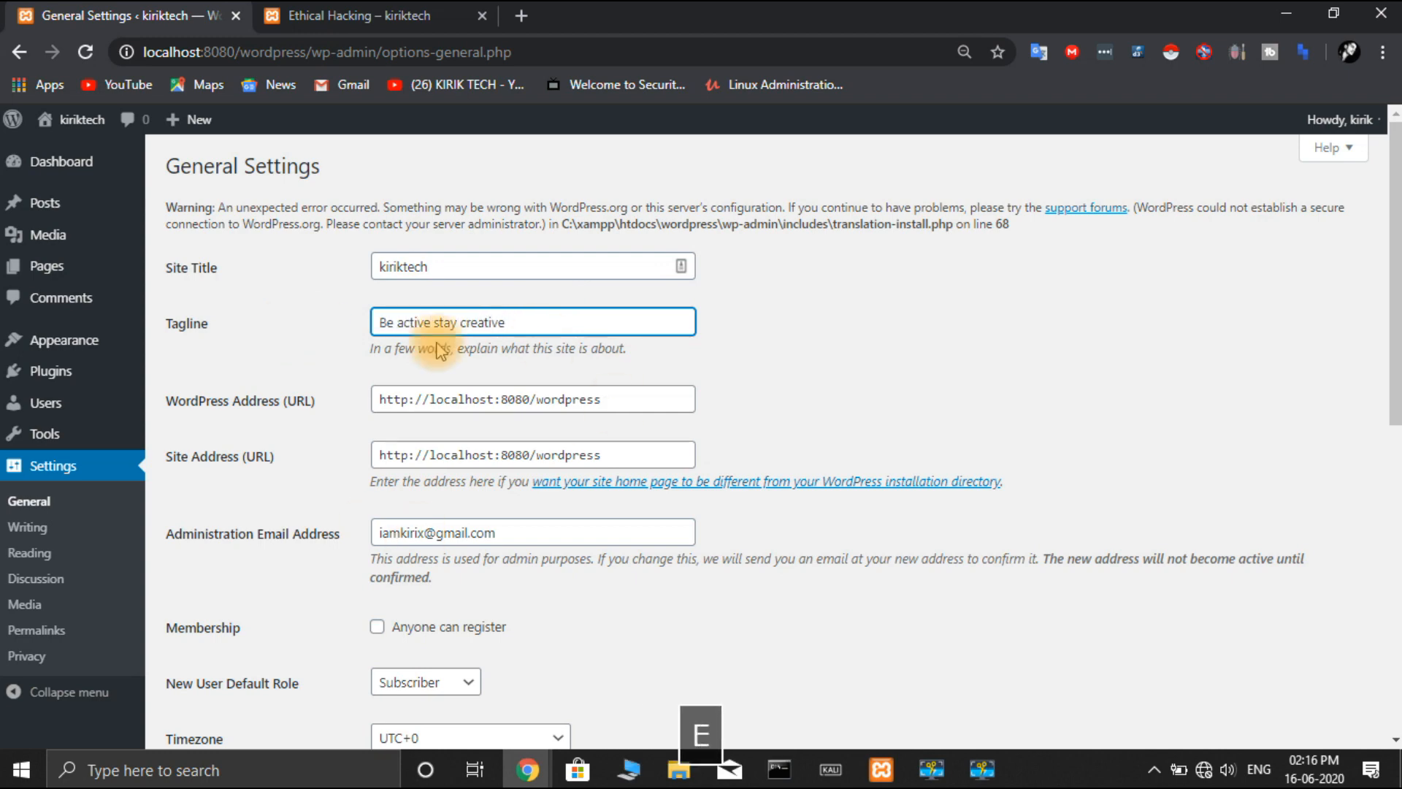
- Save the general settings and reload the published "Ethical Hacking" post on the site
scroll(1027, 385, down, 9)
scroll(1030, 389, up, 6)
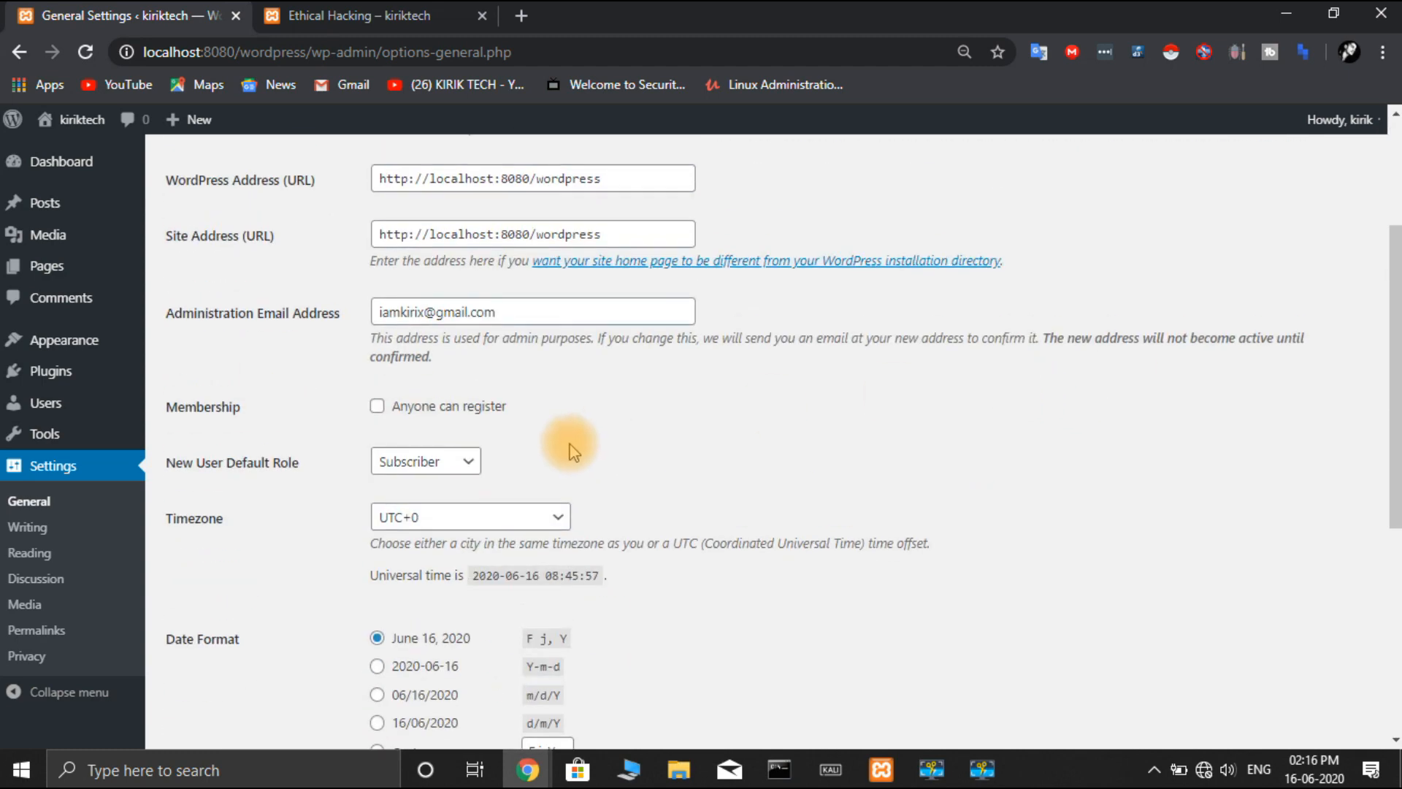
scroll(563, 453, down, 5)
click(228, 686)
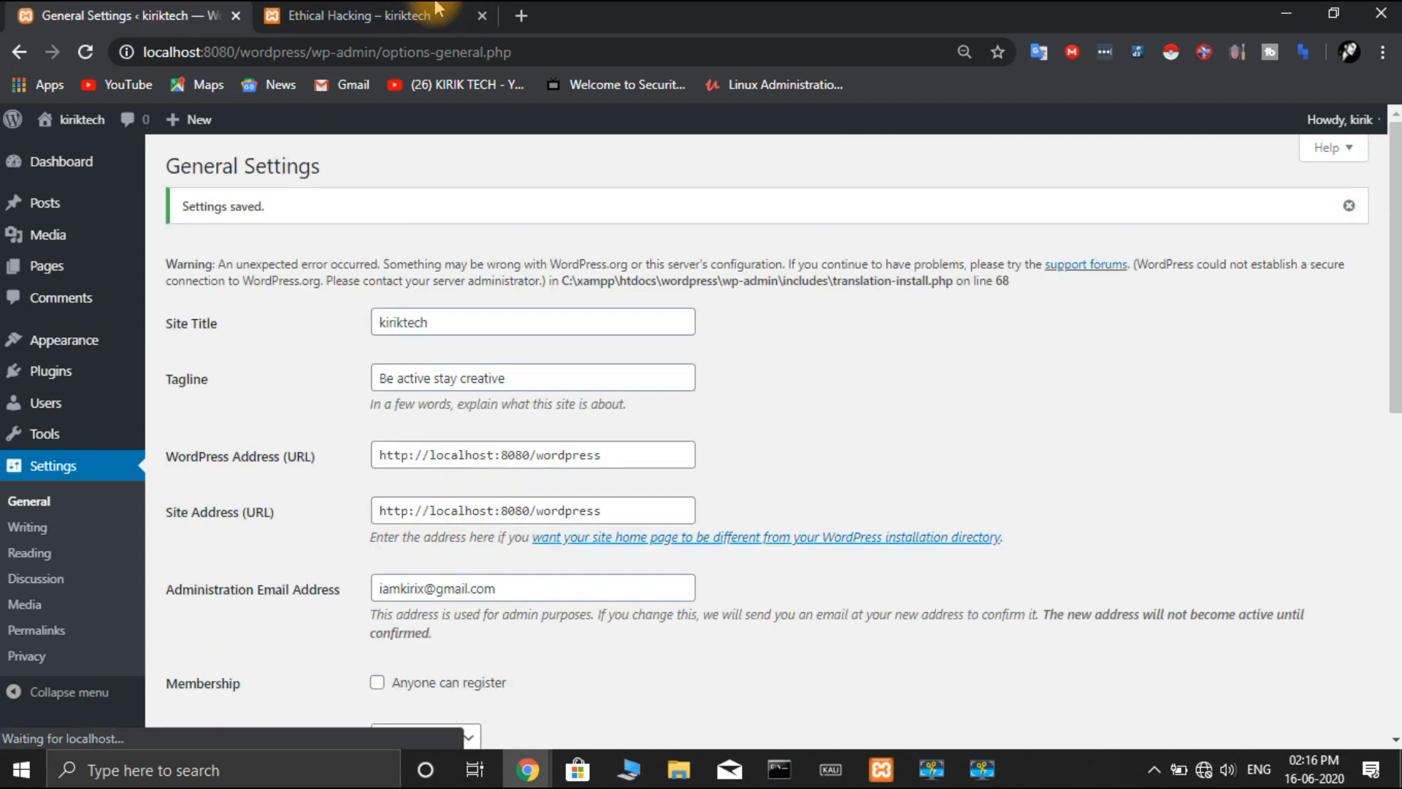
click(405, 19)
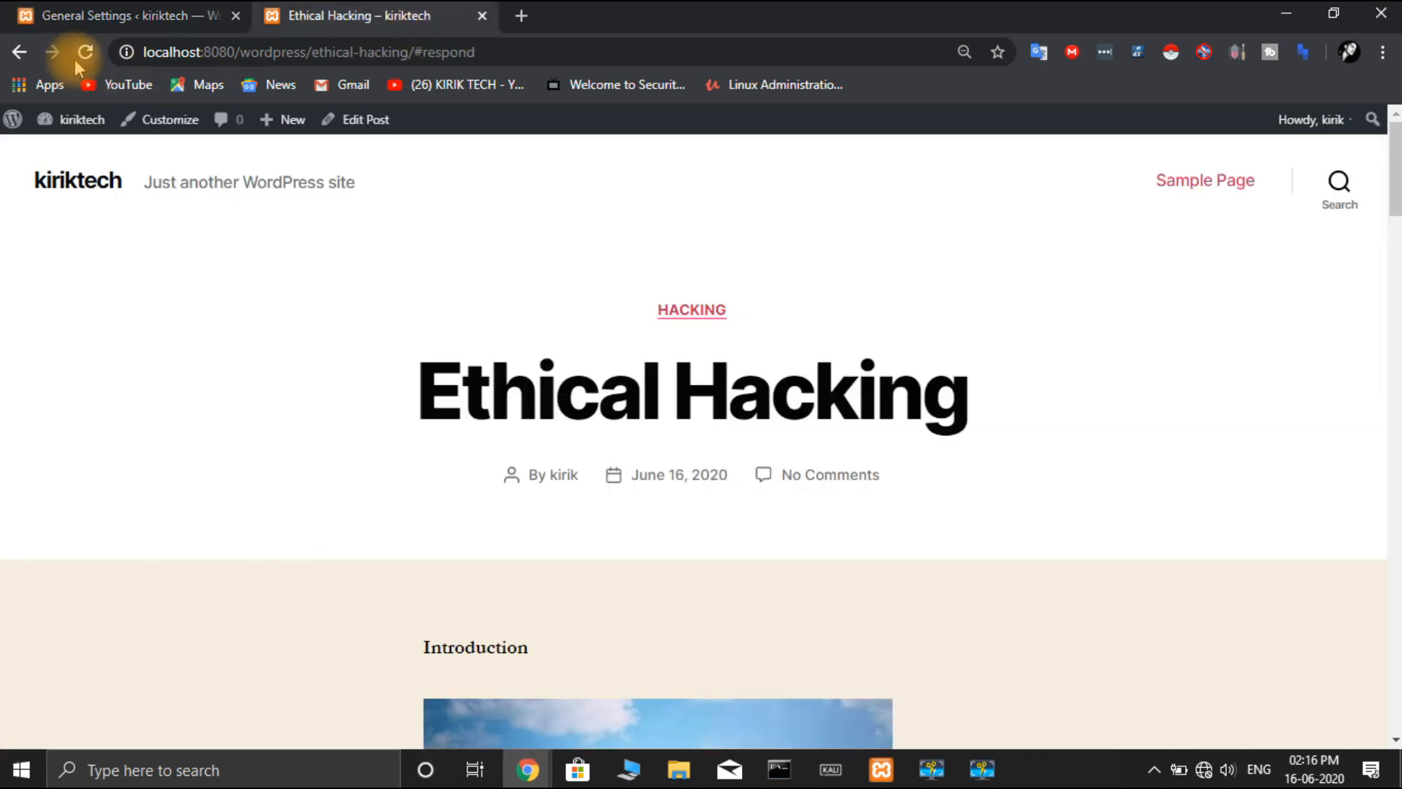
click(85, 51)
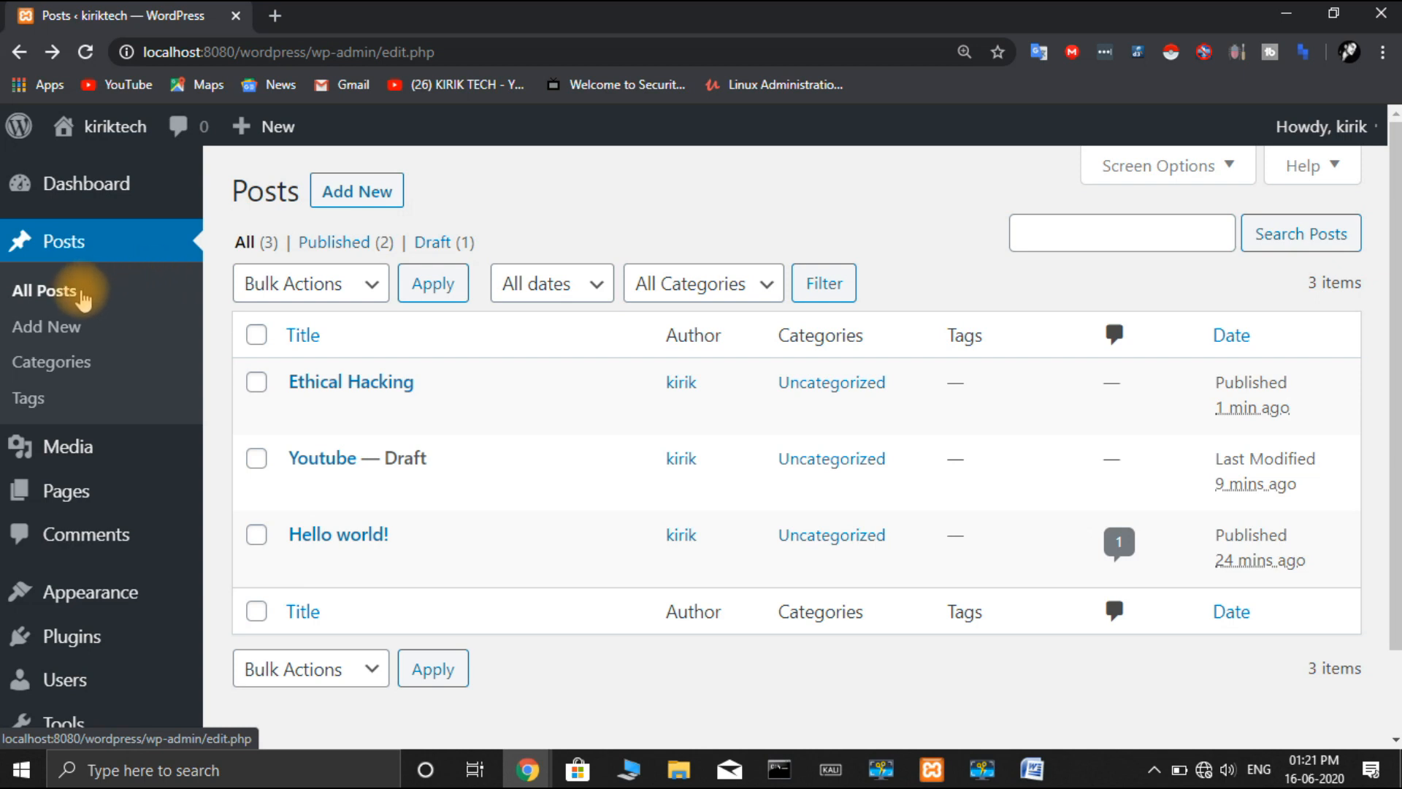
- Go to the post categories and enter "Hacking" as the new category's name, leaving its slug empty
click(83, 329)
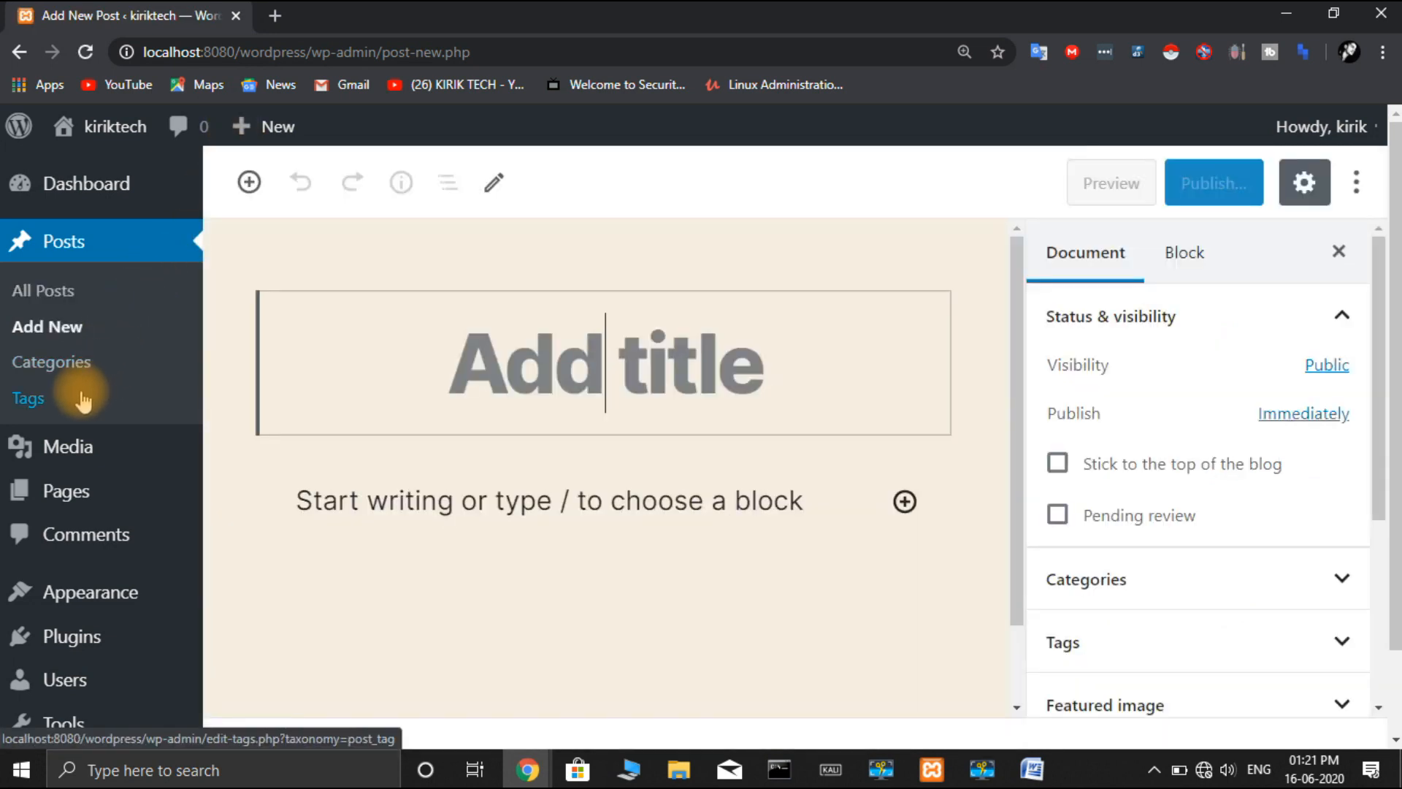
click(85, 363)
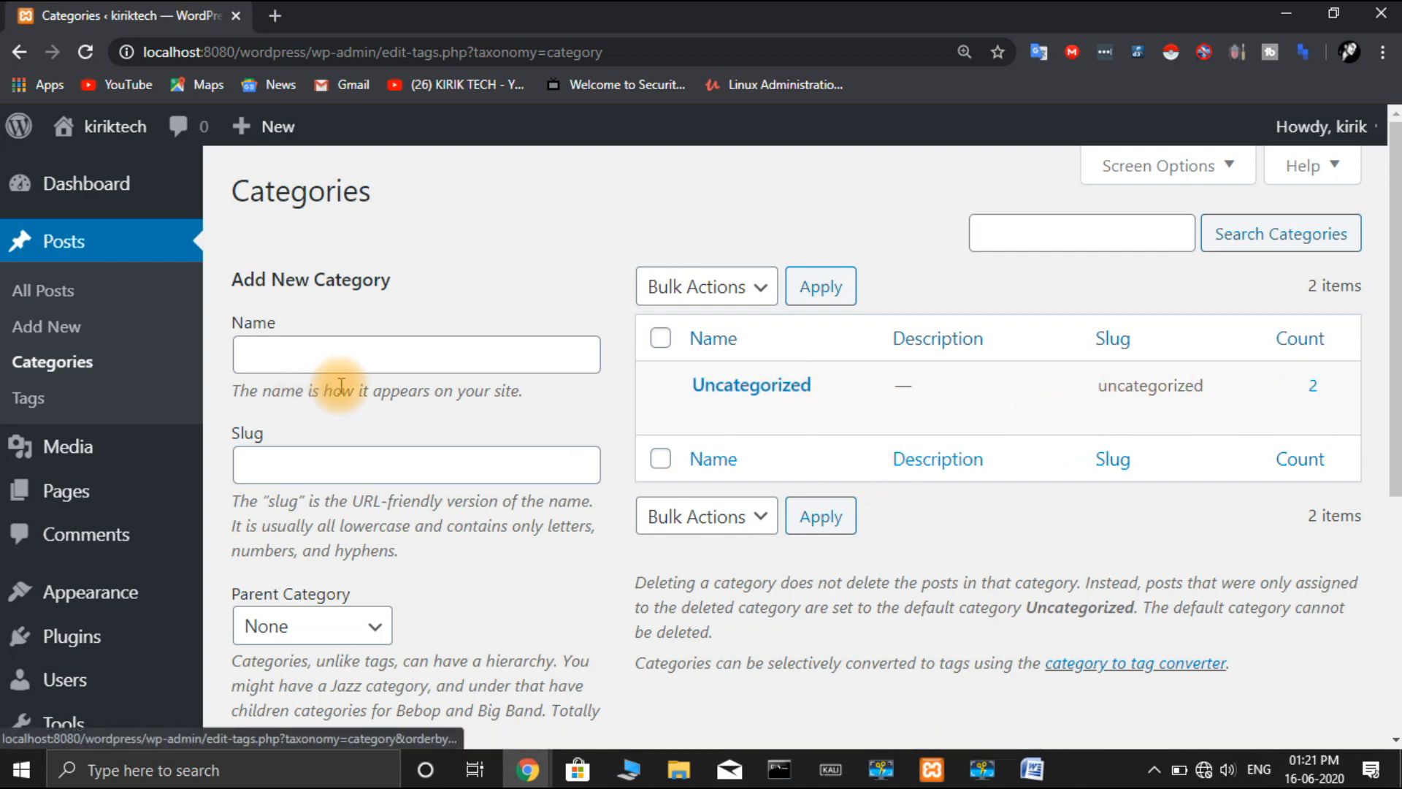
click(394, 357)
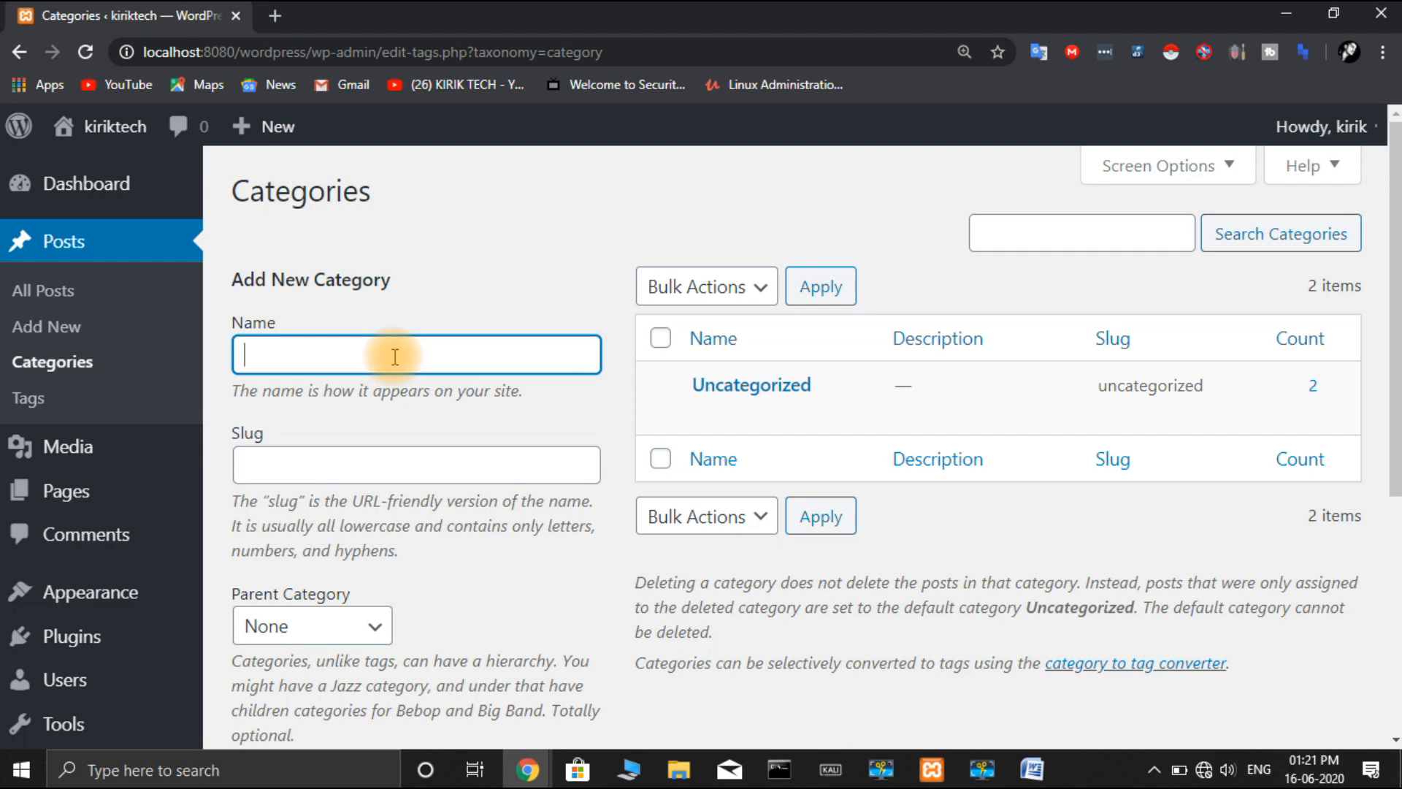
text(Hacking)
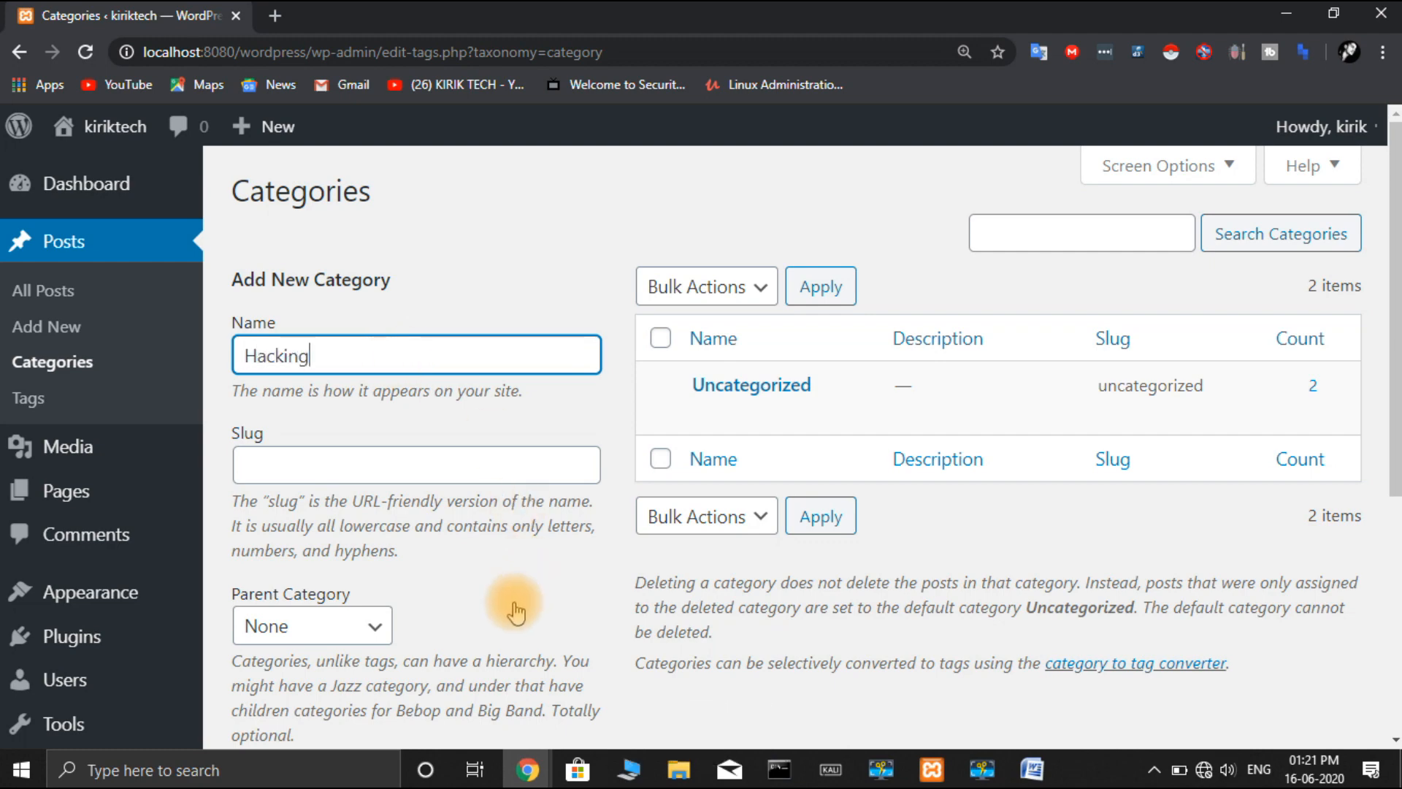
click(464, 467)
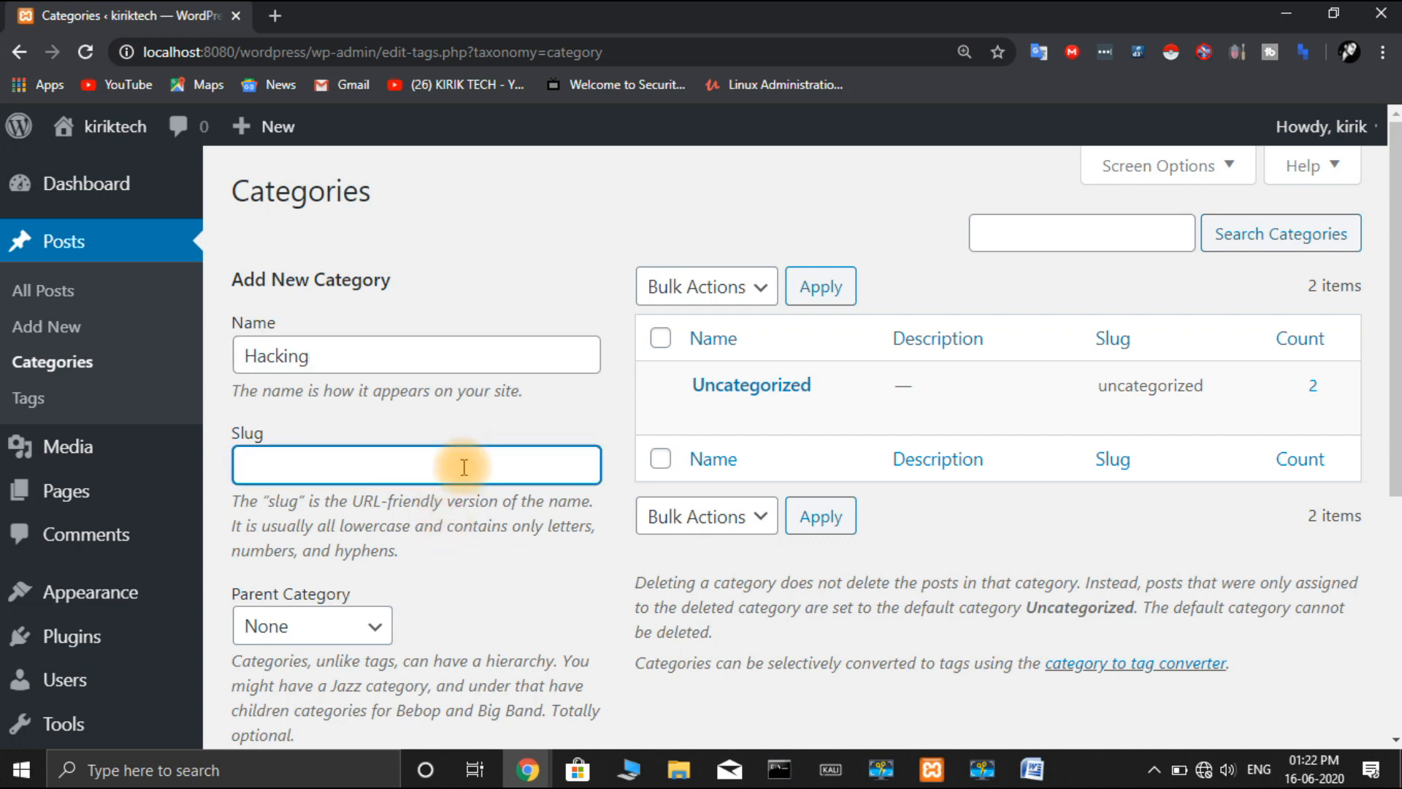
scroll(464, 467, down, 3)
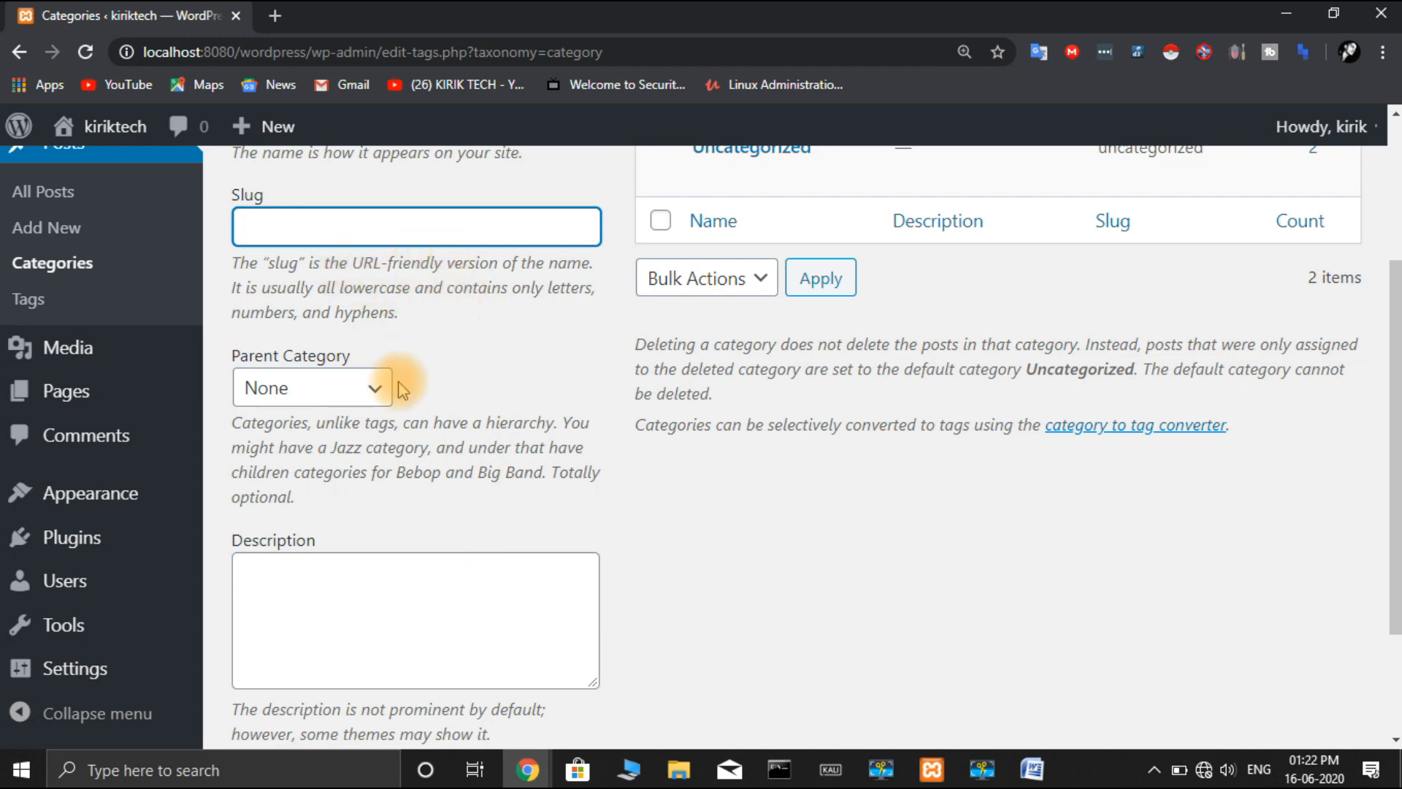
- Enter the description "information about ethical hacking", add the new category, and check its entry in the category list
click(386, 630)
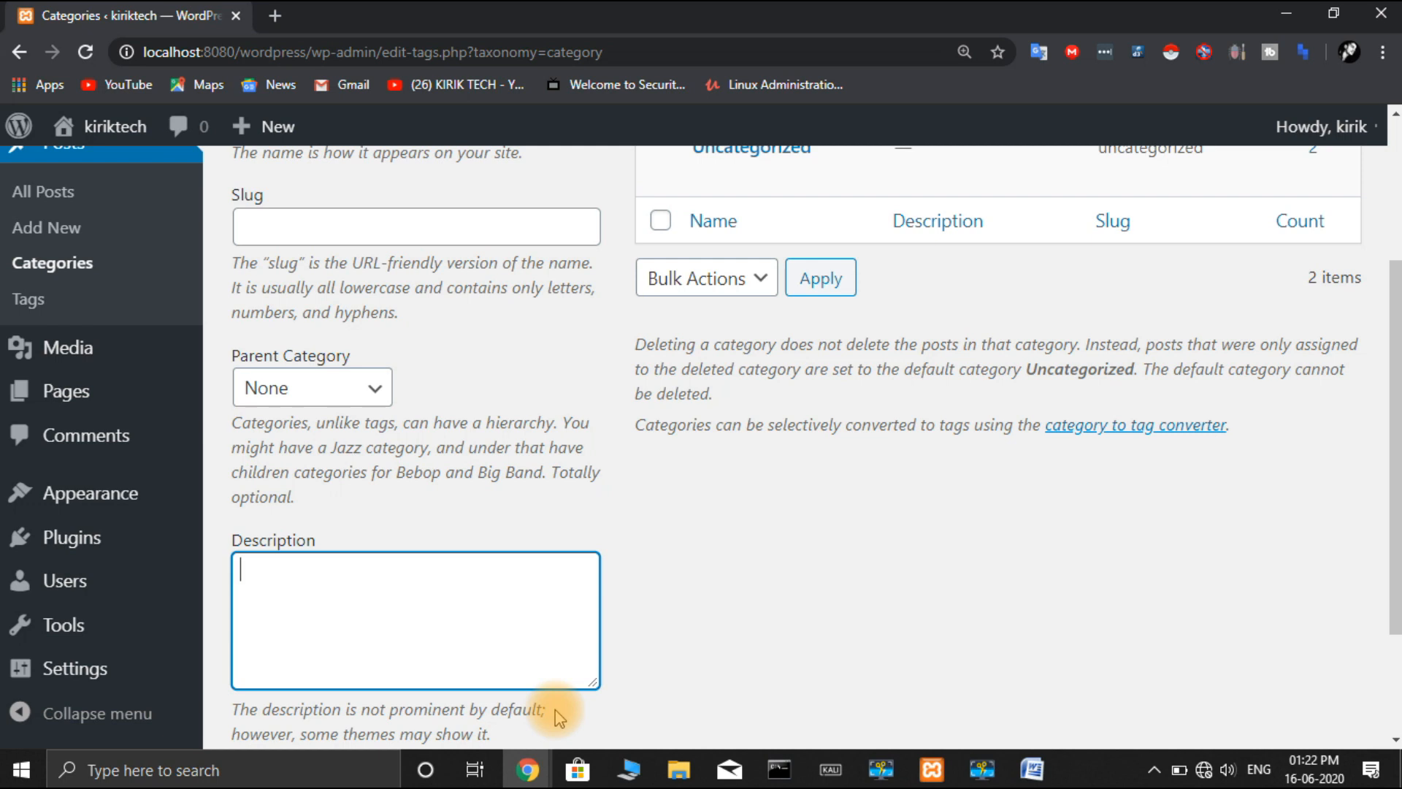
text(inf)
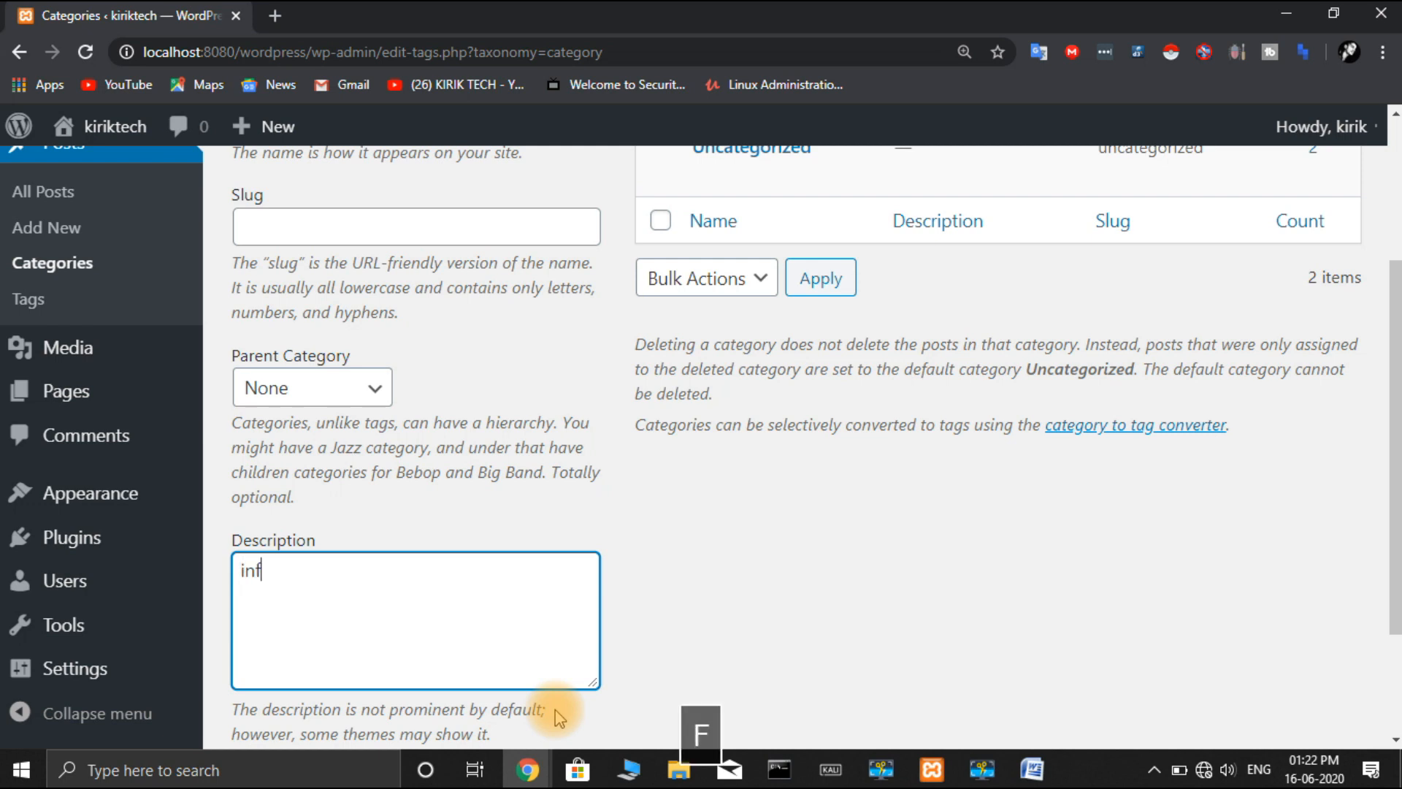
text(ormation )
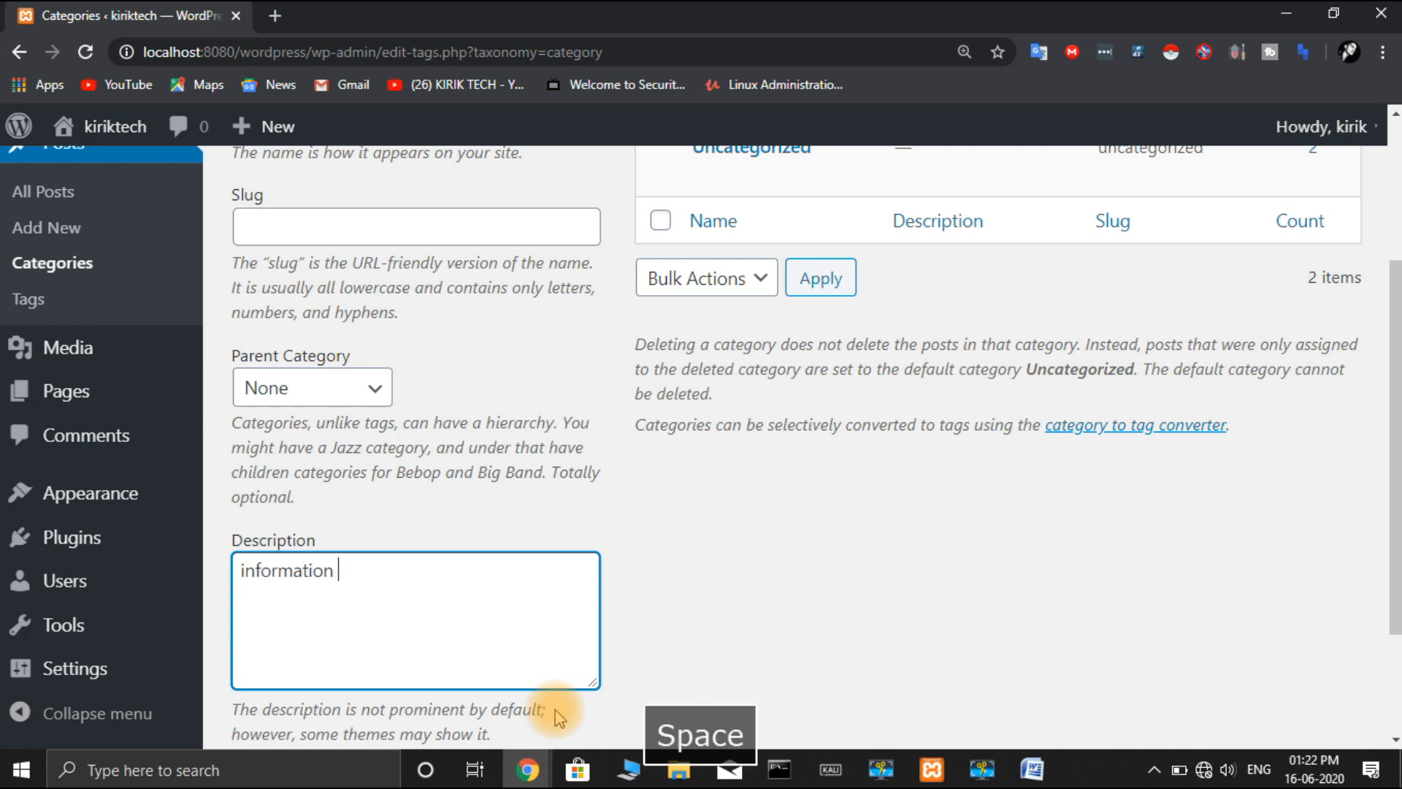
text(about ethical hacking)
scroll(557, 714, down, 2)
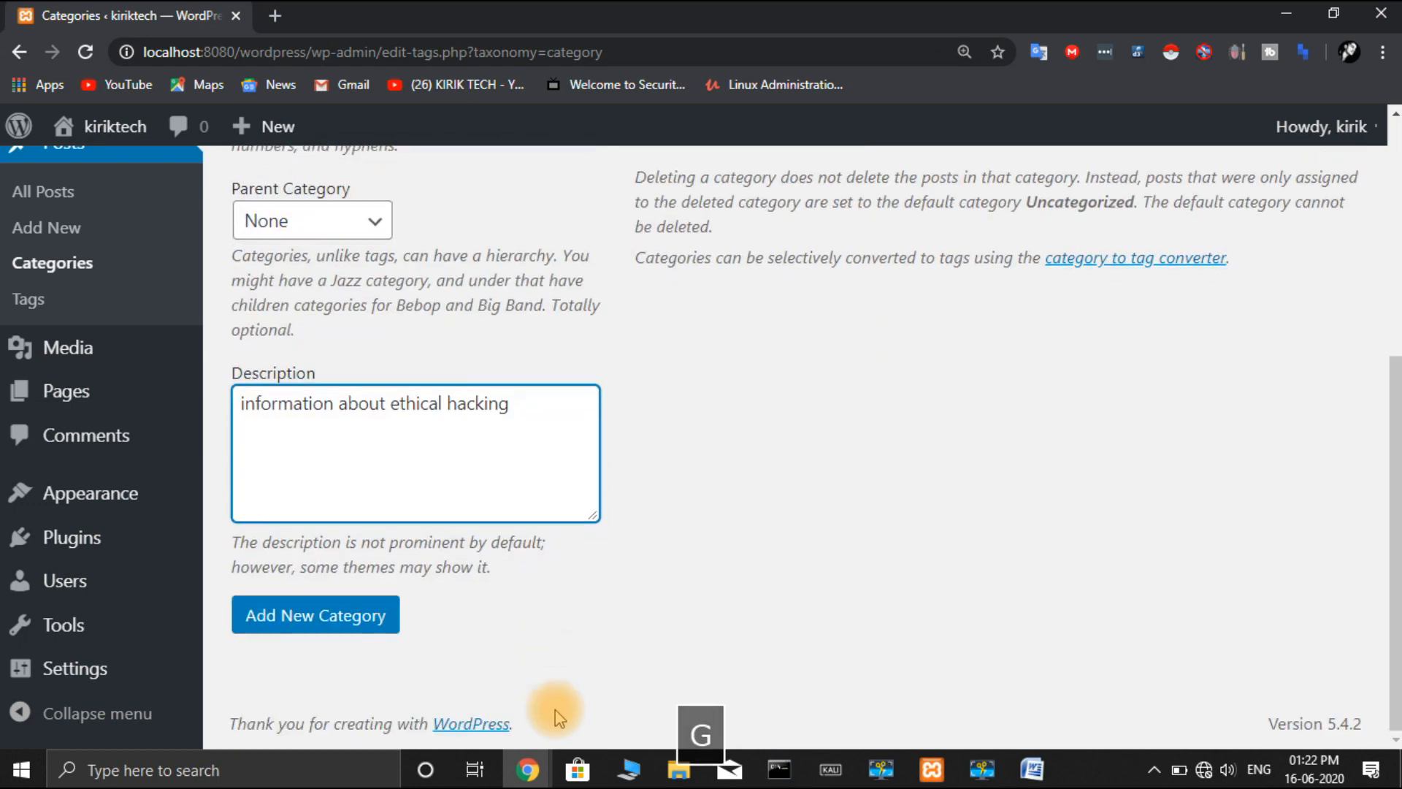
click(363, 633)
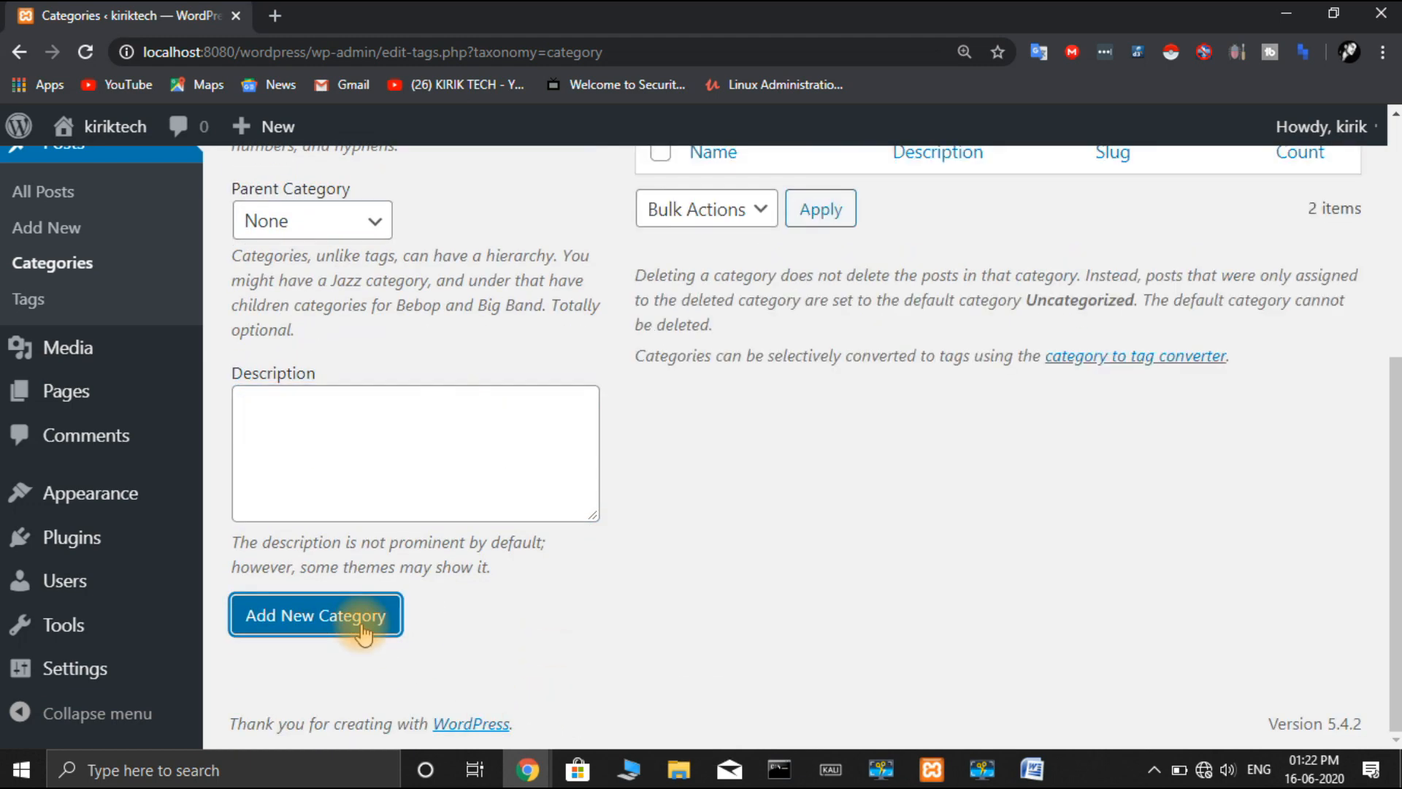
scroll(883, 540, up, 5)
mouse_move(924, 441)
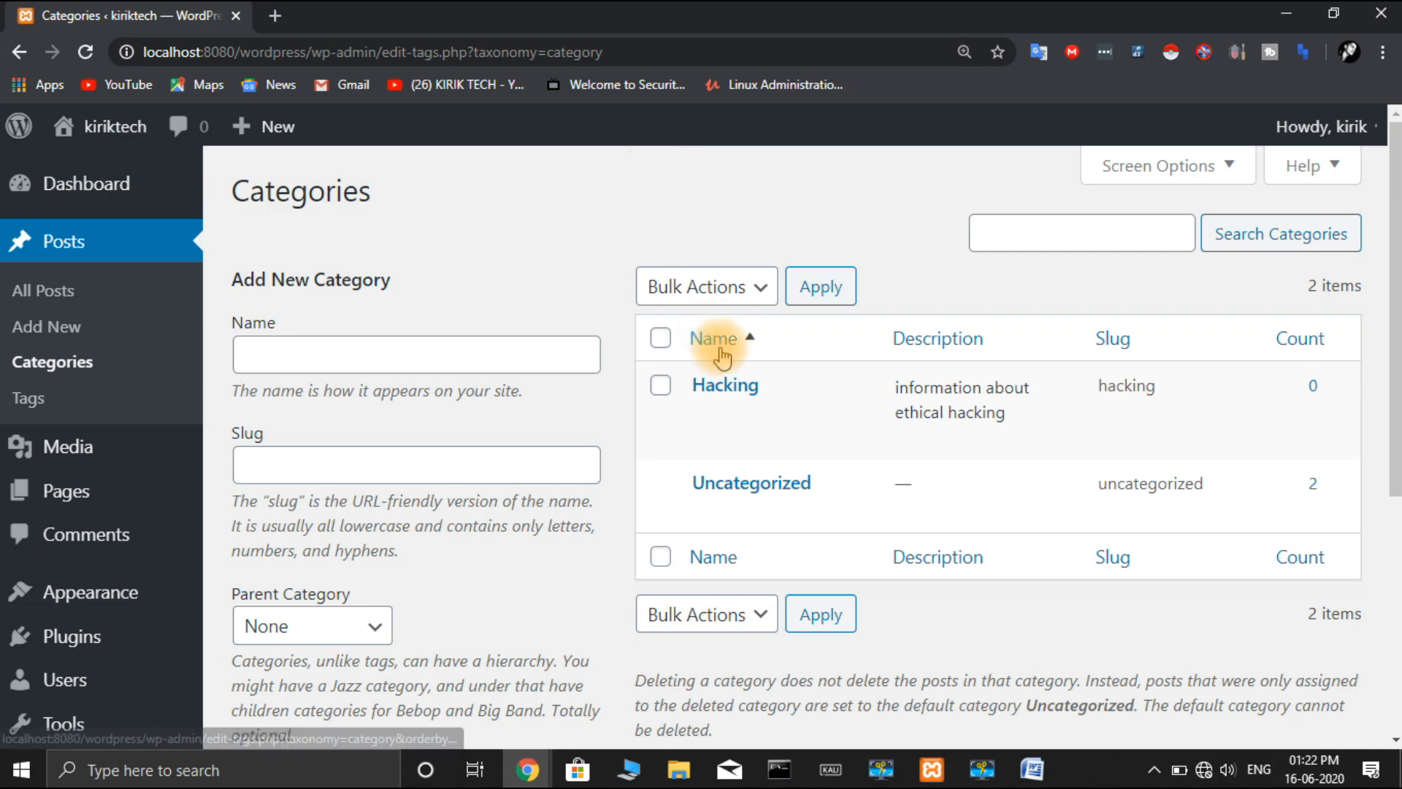
mouse_move(836, 515)
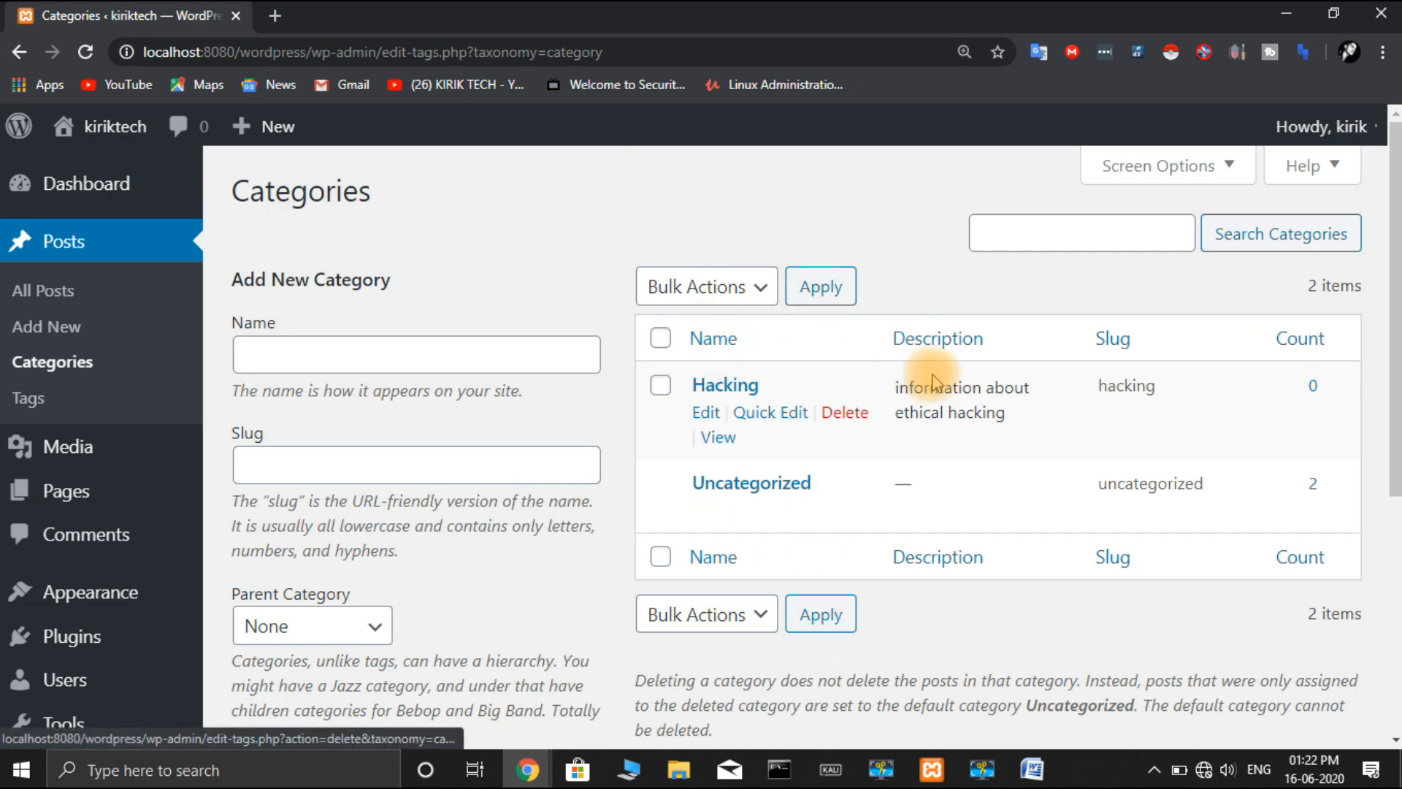
- Open the "Ethical Hacking" post for editing and assign it to the Hacking category instead of Uncategorized
click(69, 312)
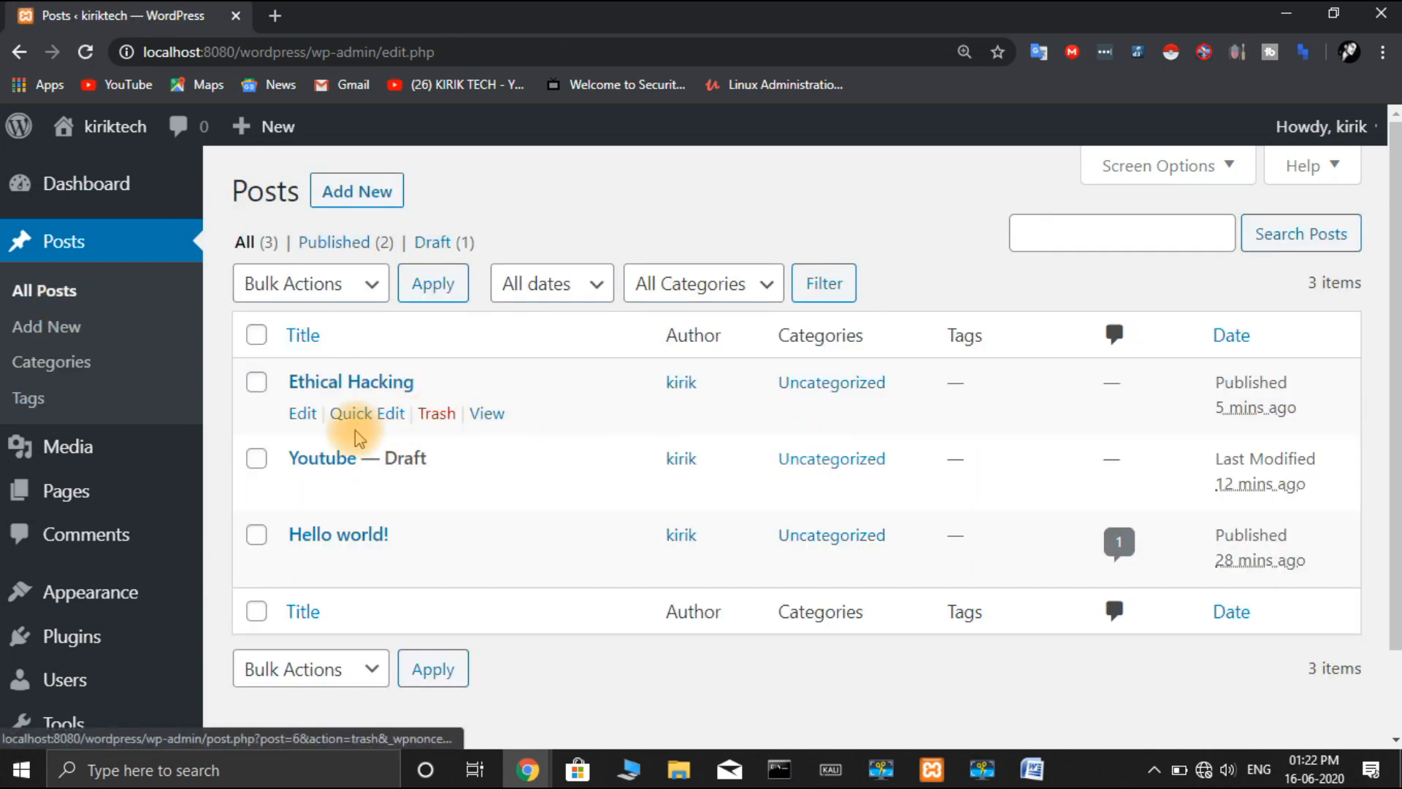
click(304, 416)
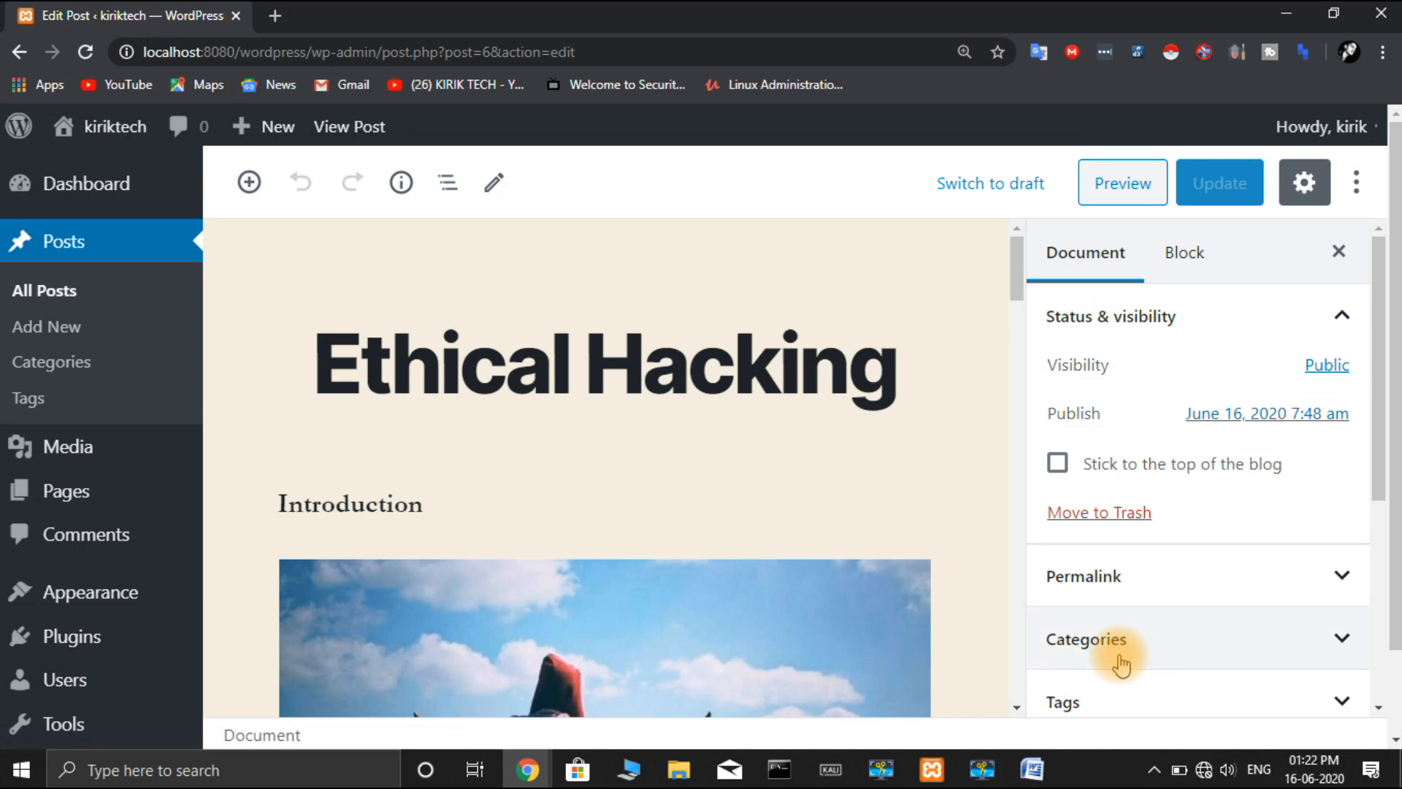
click(1346, 639)
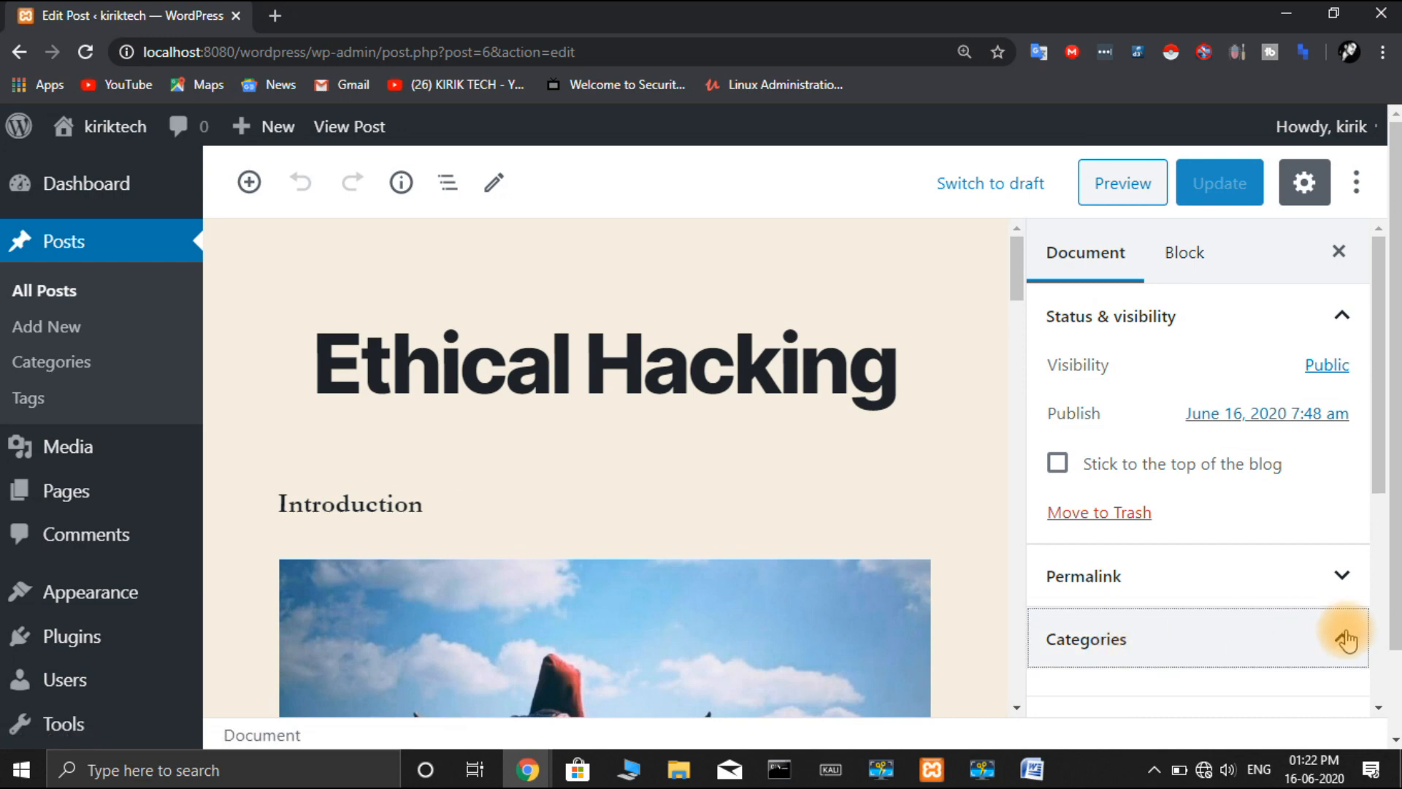
scroll(1261, 504, down, 5)
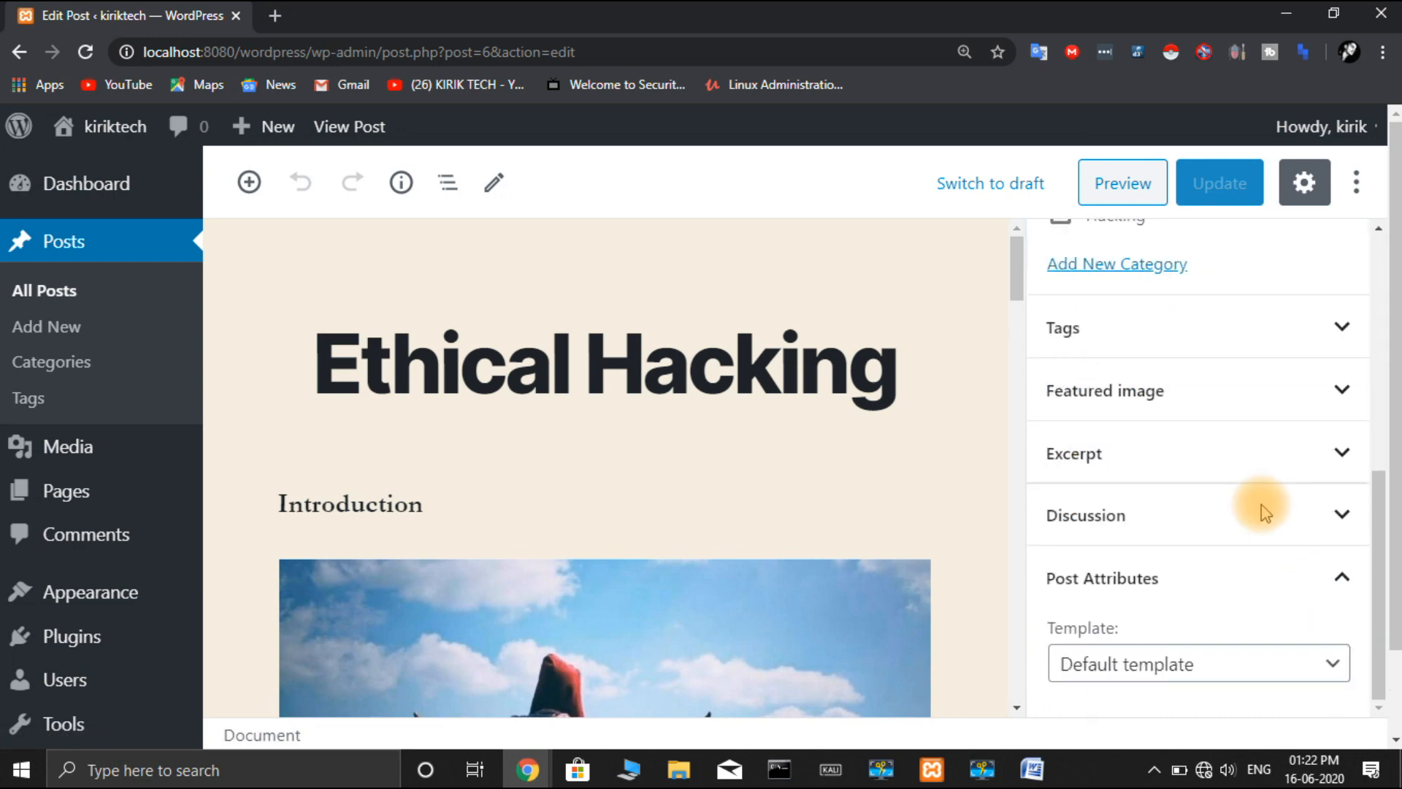
scroll(1252, 275, up, 3)
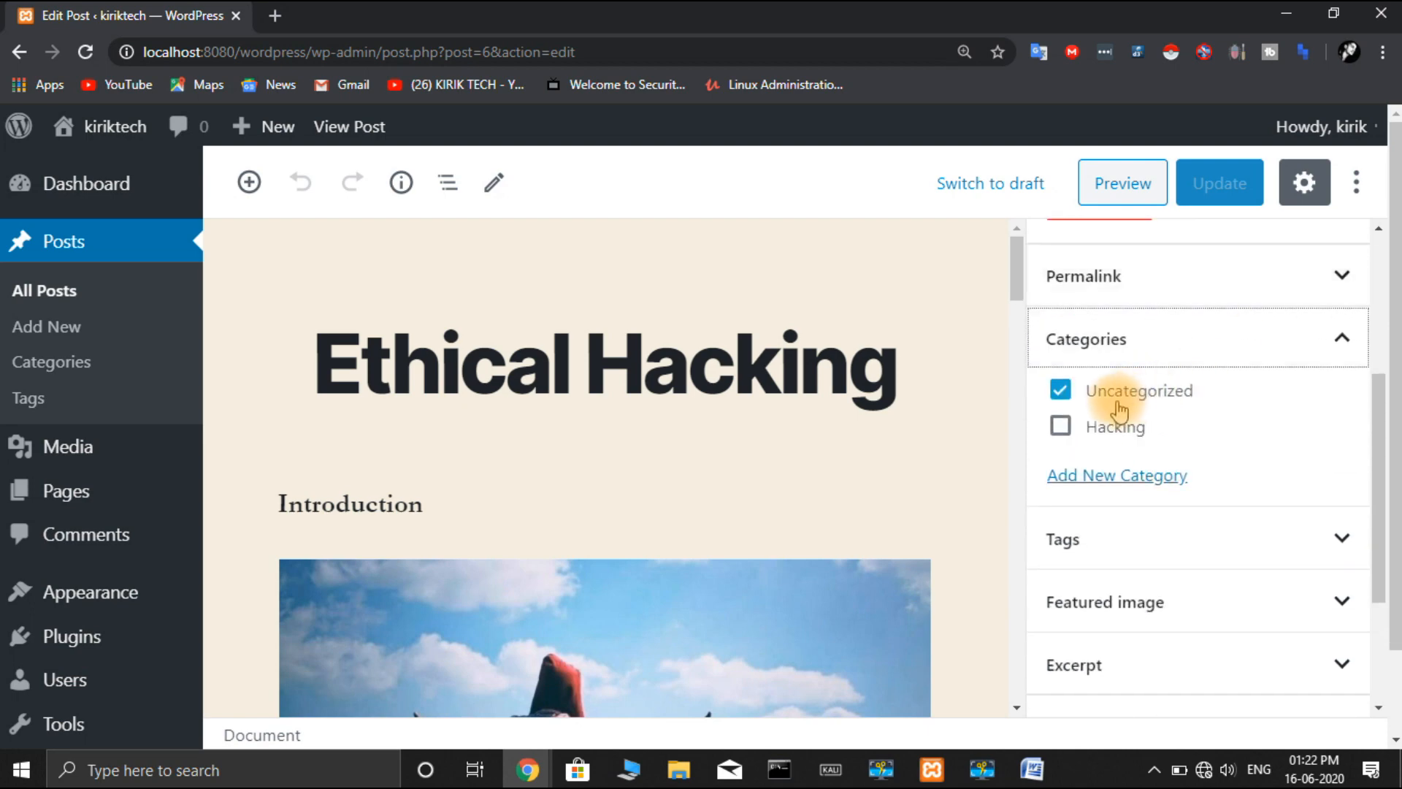
click(1061, 430)
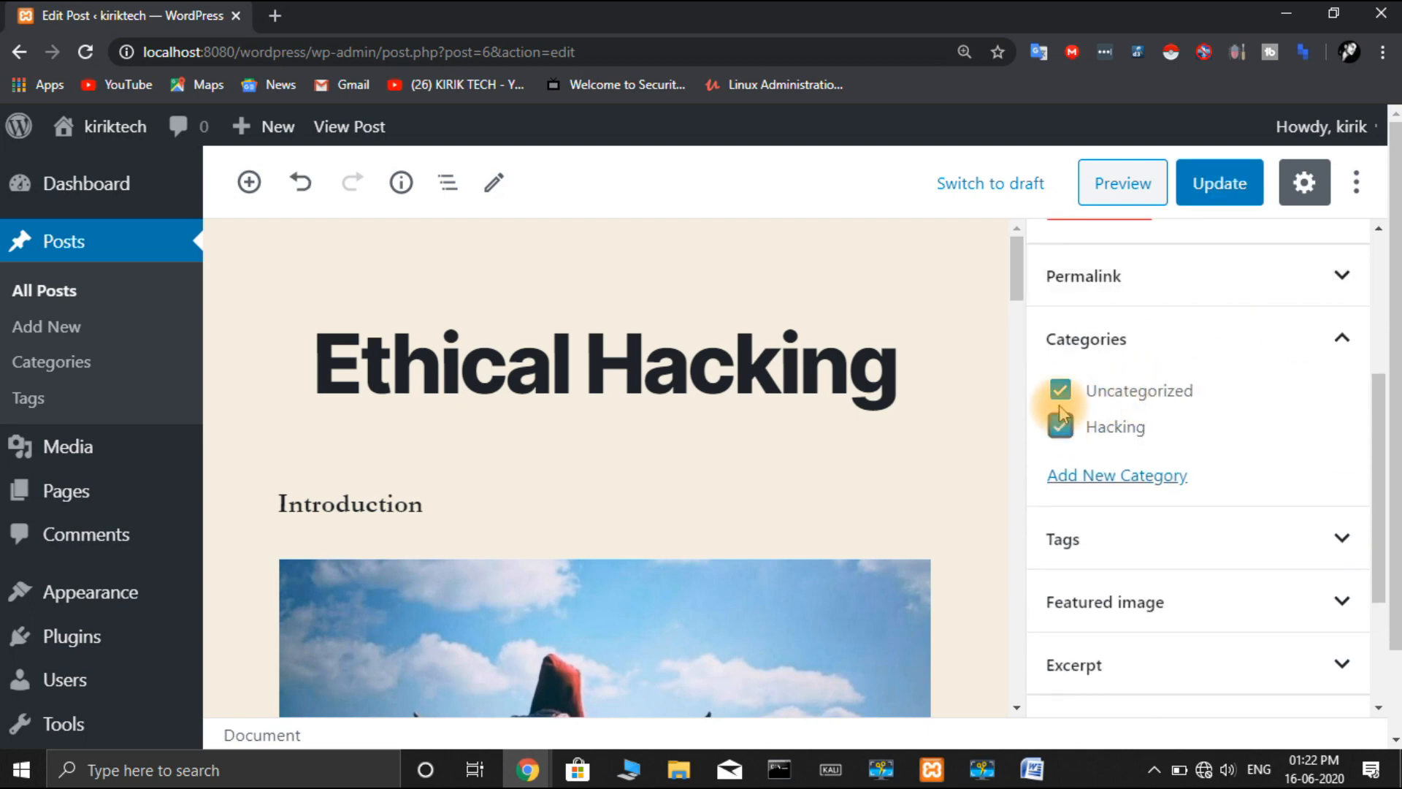
click(1060, 391)
scroll(1200, 401, up, 3)
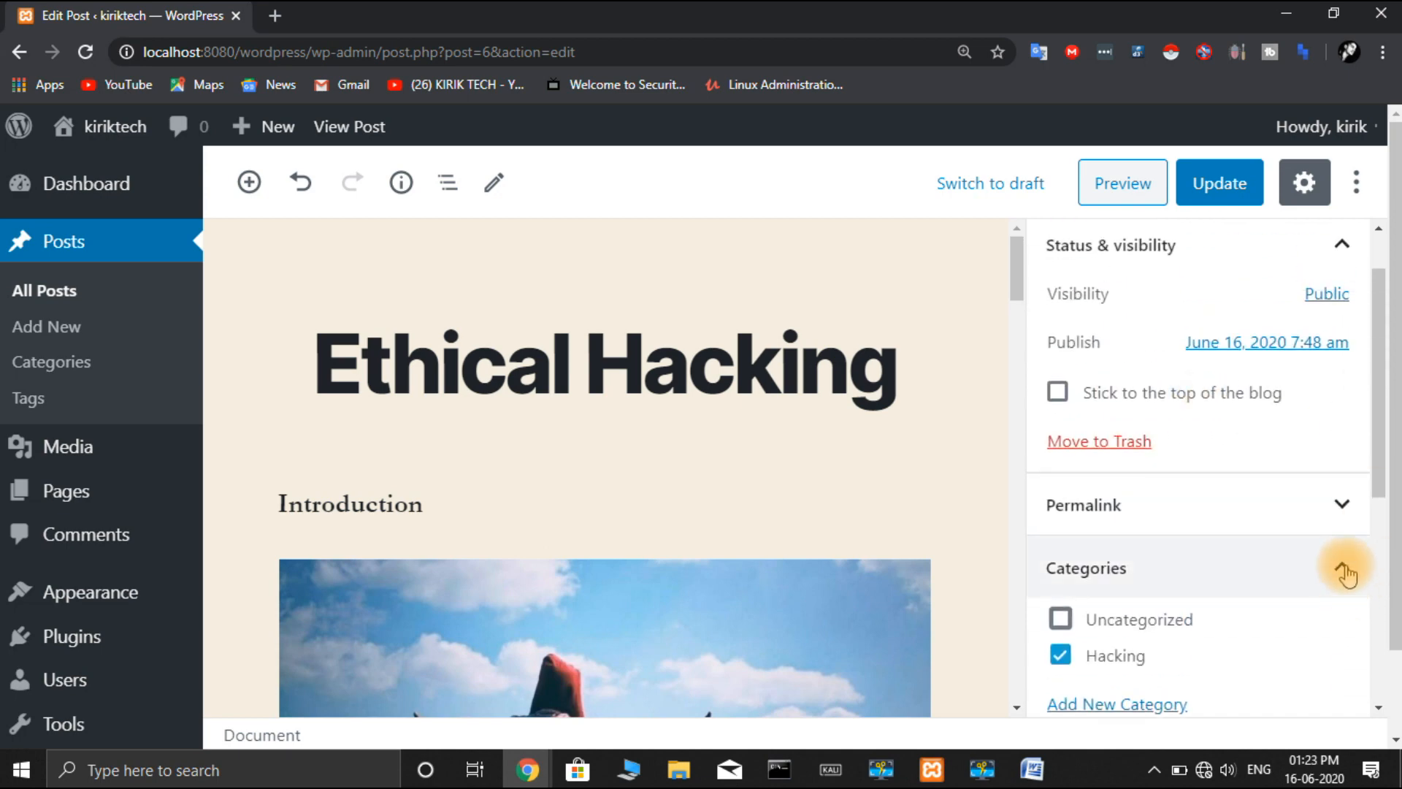
click(1344, 569)
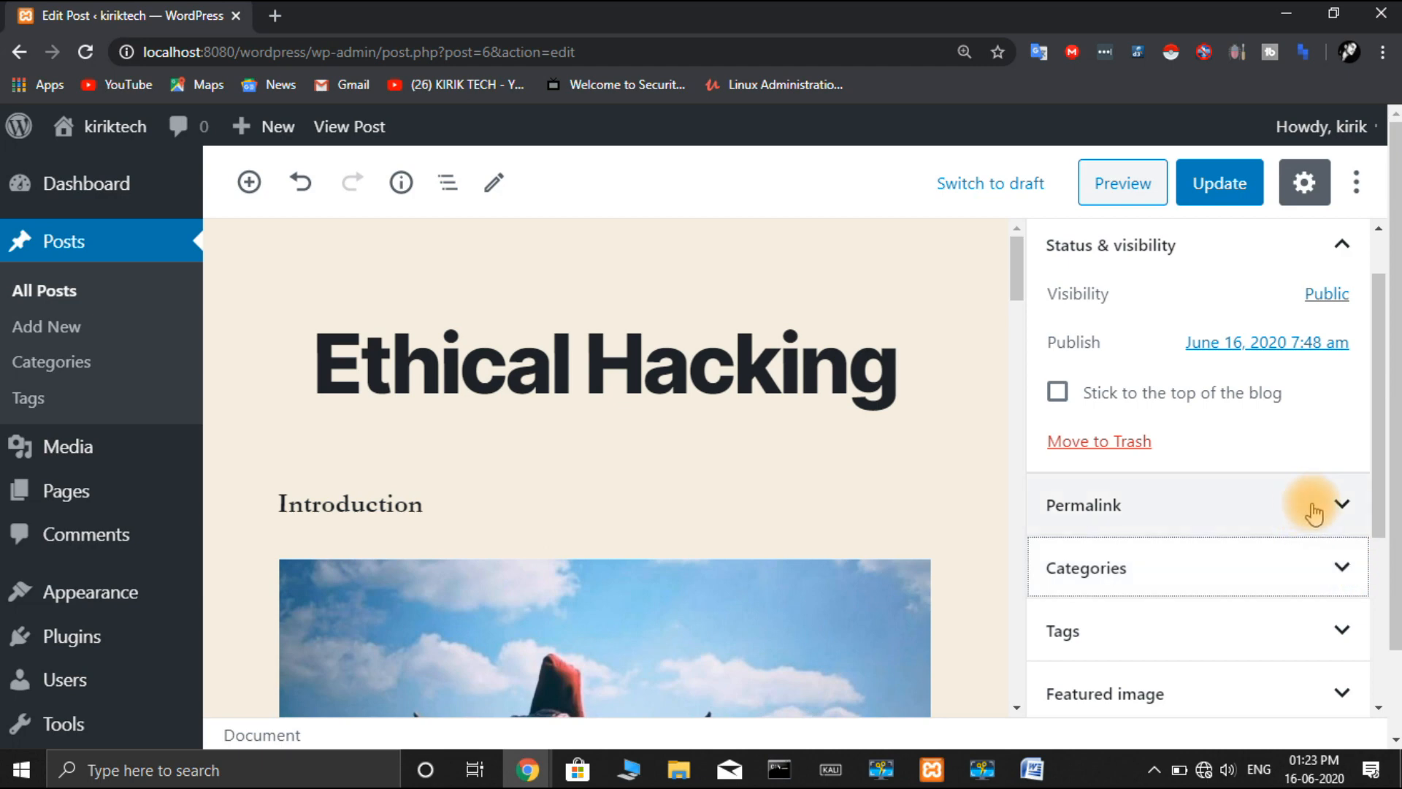
- Review the post's permalink and URL slug, and update the post
click(1239, 515)
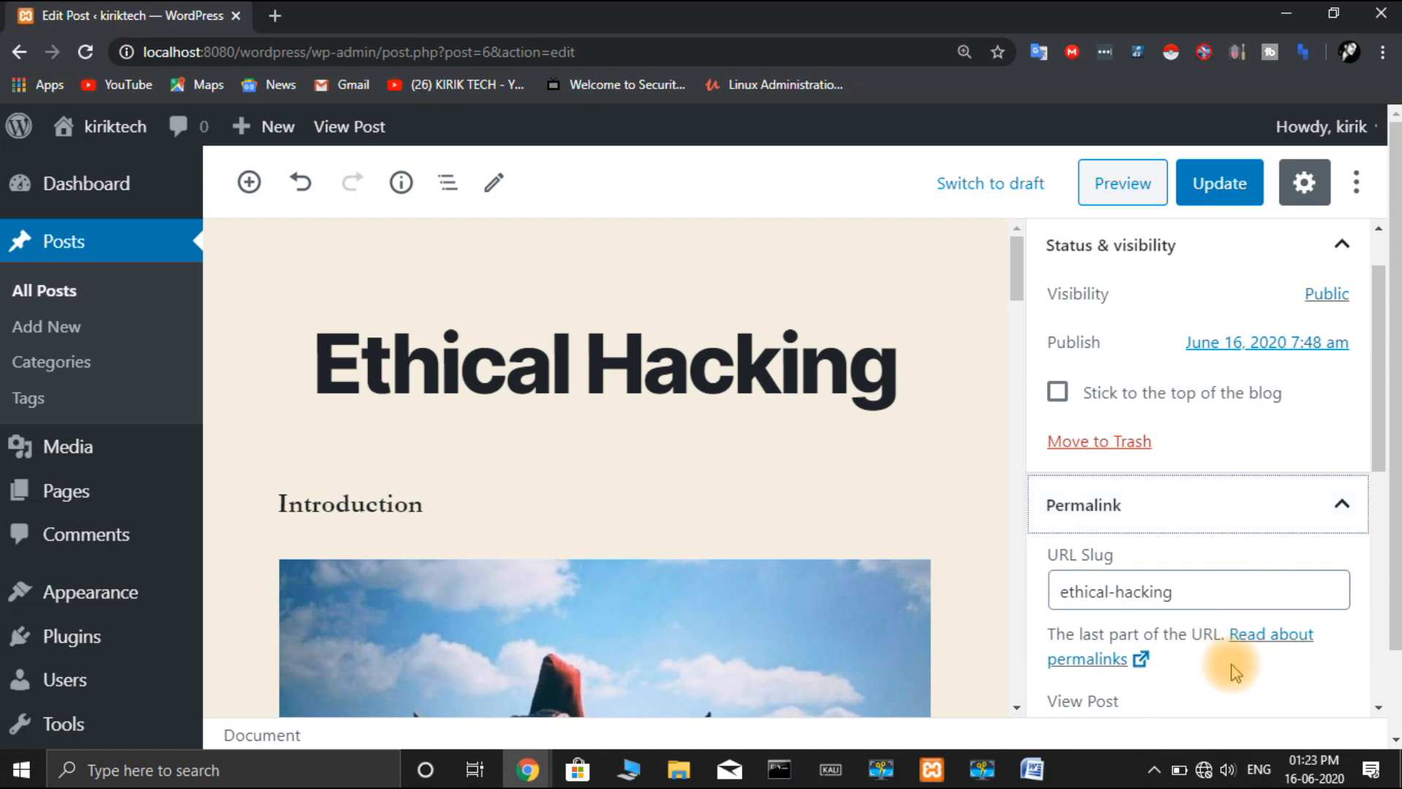
scroll(1198, 658, down, 2)
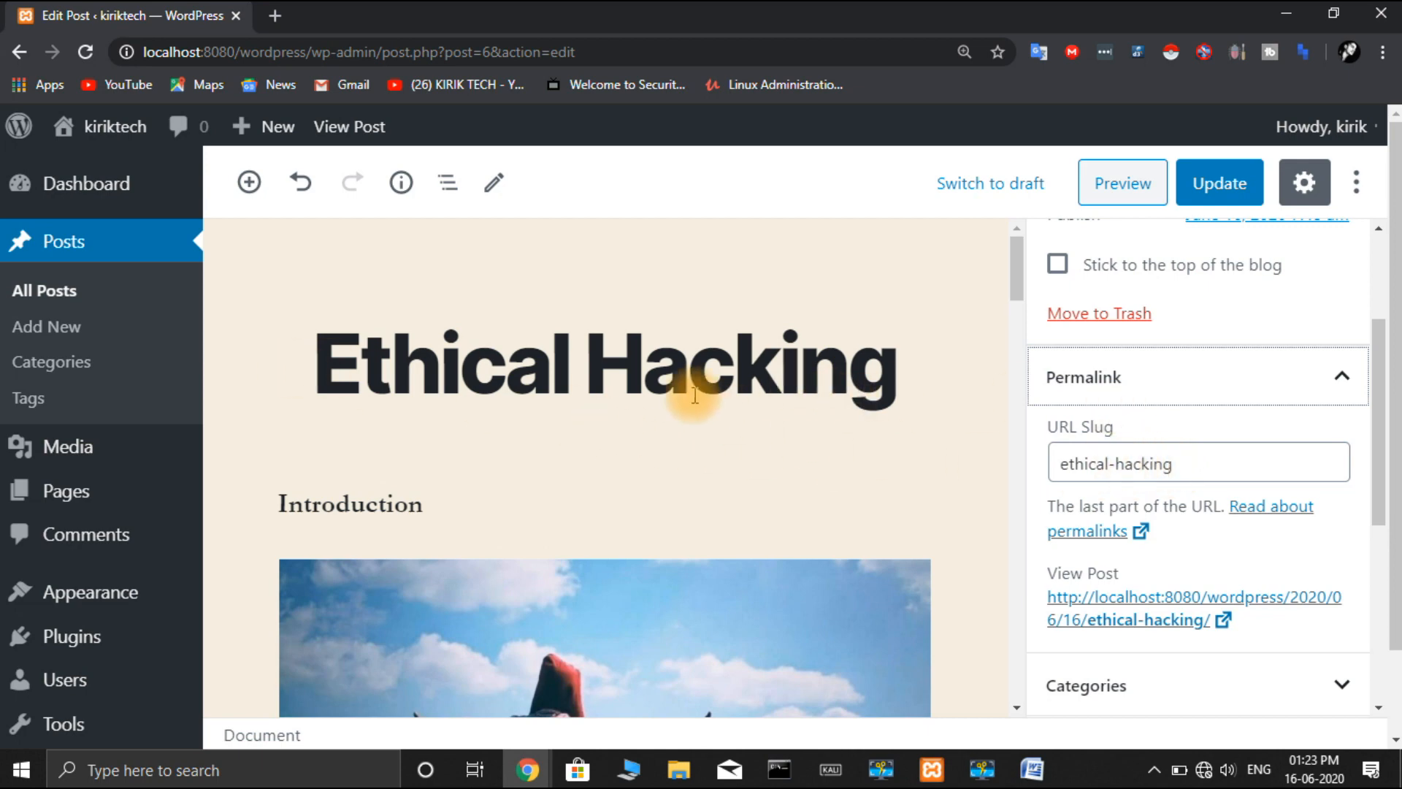
scroll(1291, 582, down, 1)
scroll(1291, 582, up, 3)
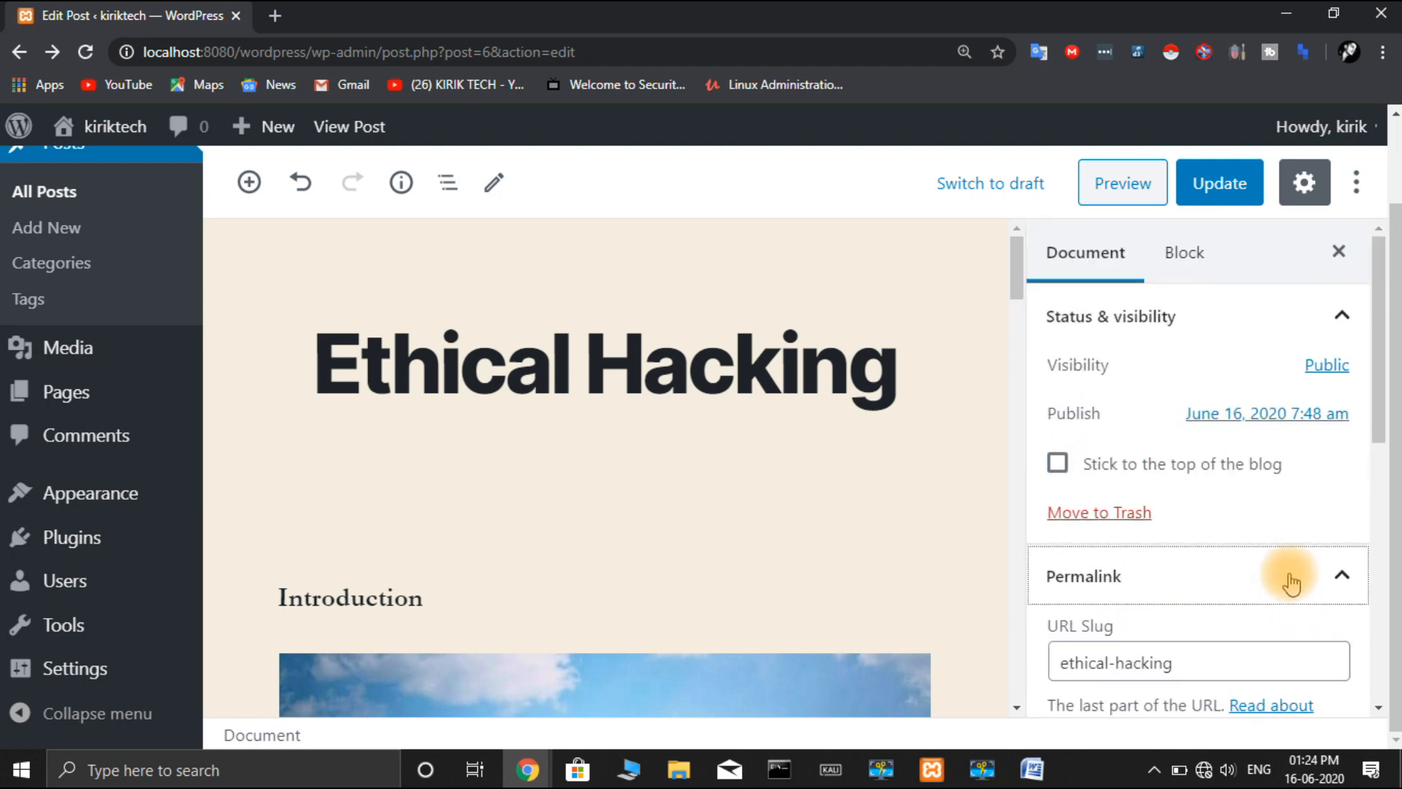
click(1227, 187)
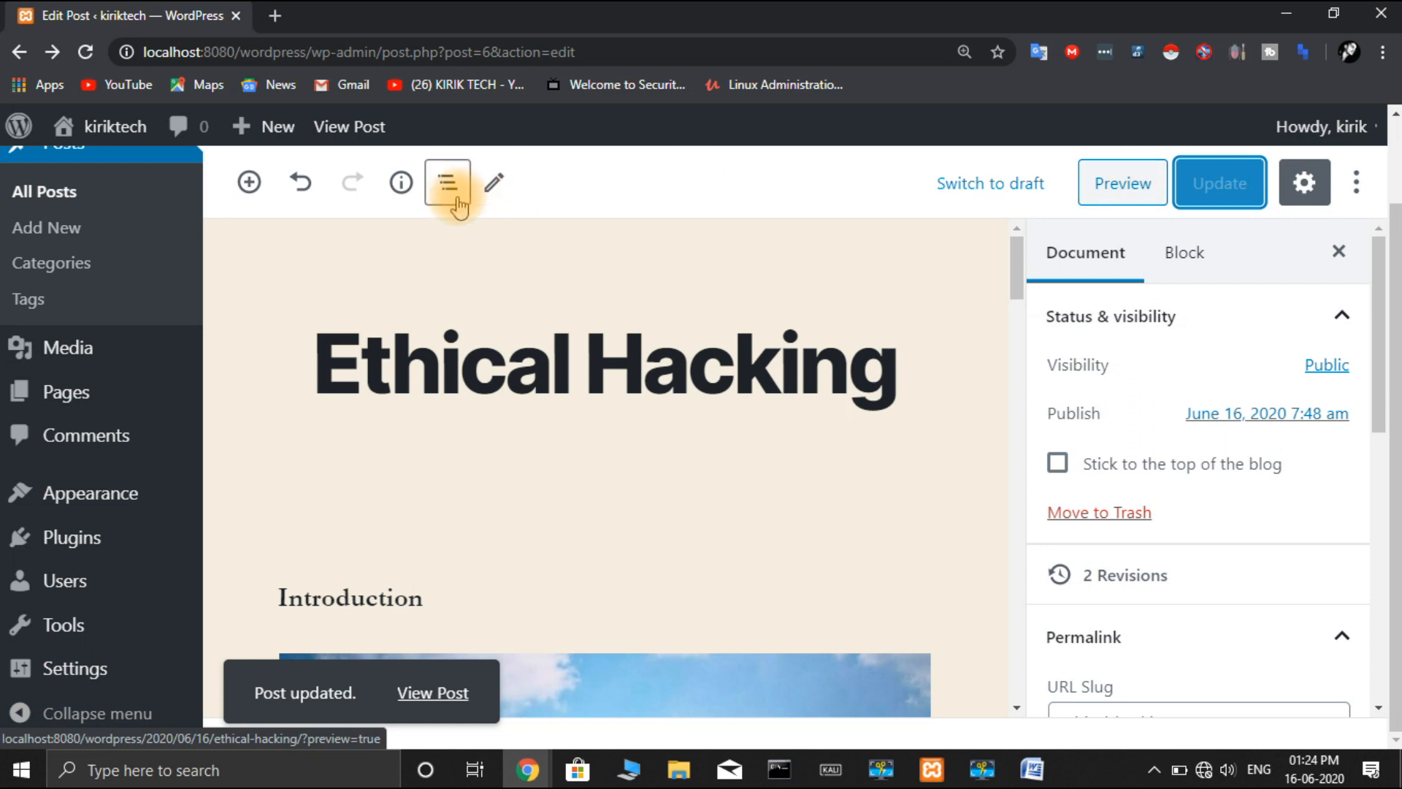
- Change the site's permalink structure from day and name to "Post name" in the permalink settings and save the changes
mouse_move(20, 669)
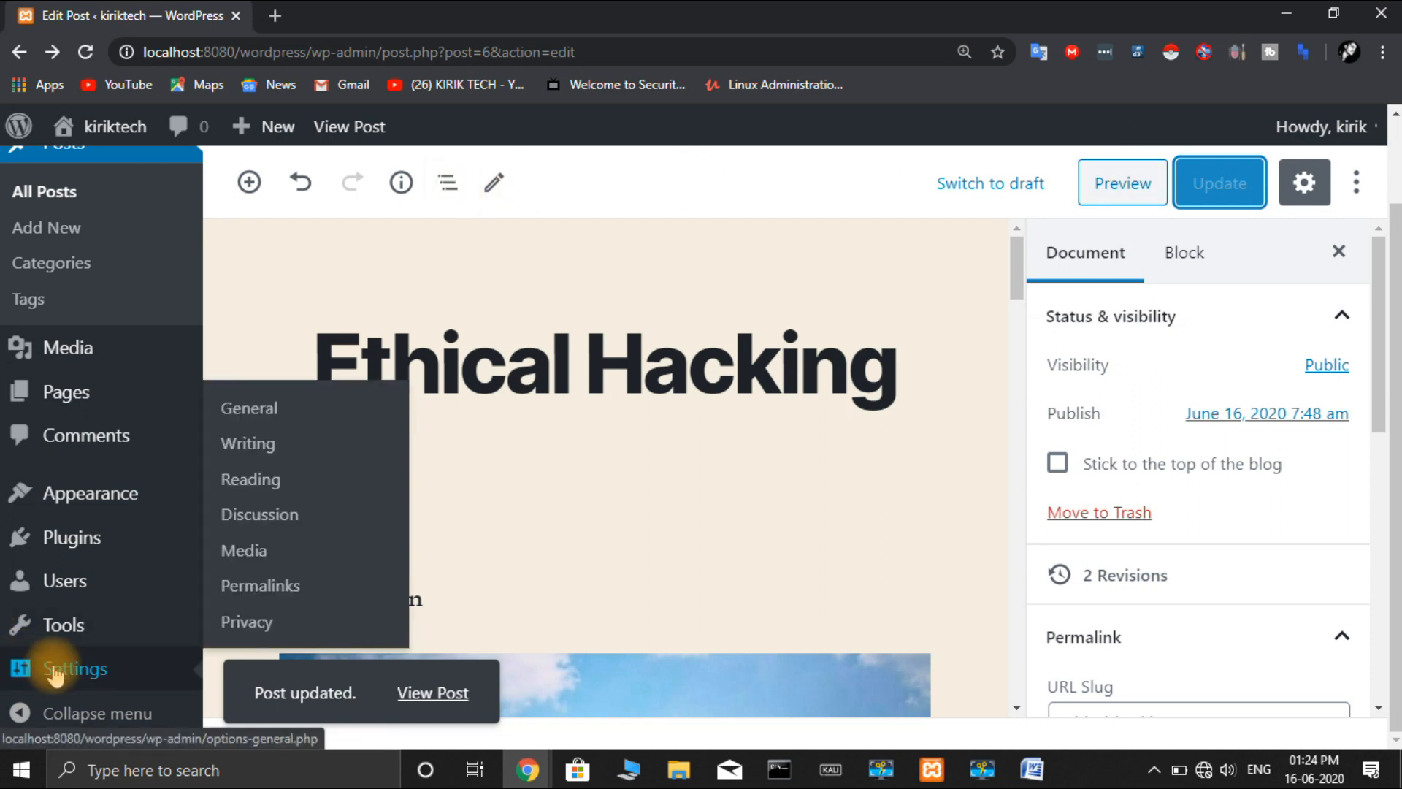
click(274, 597)
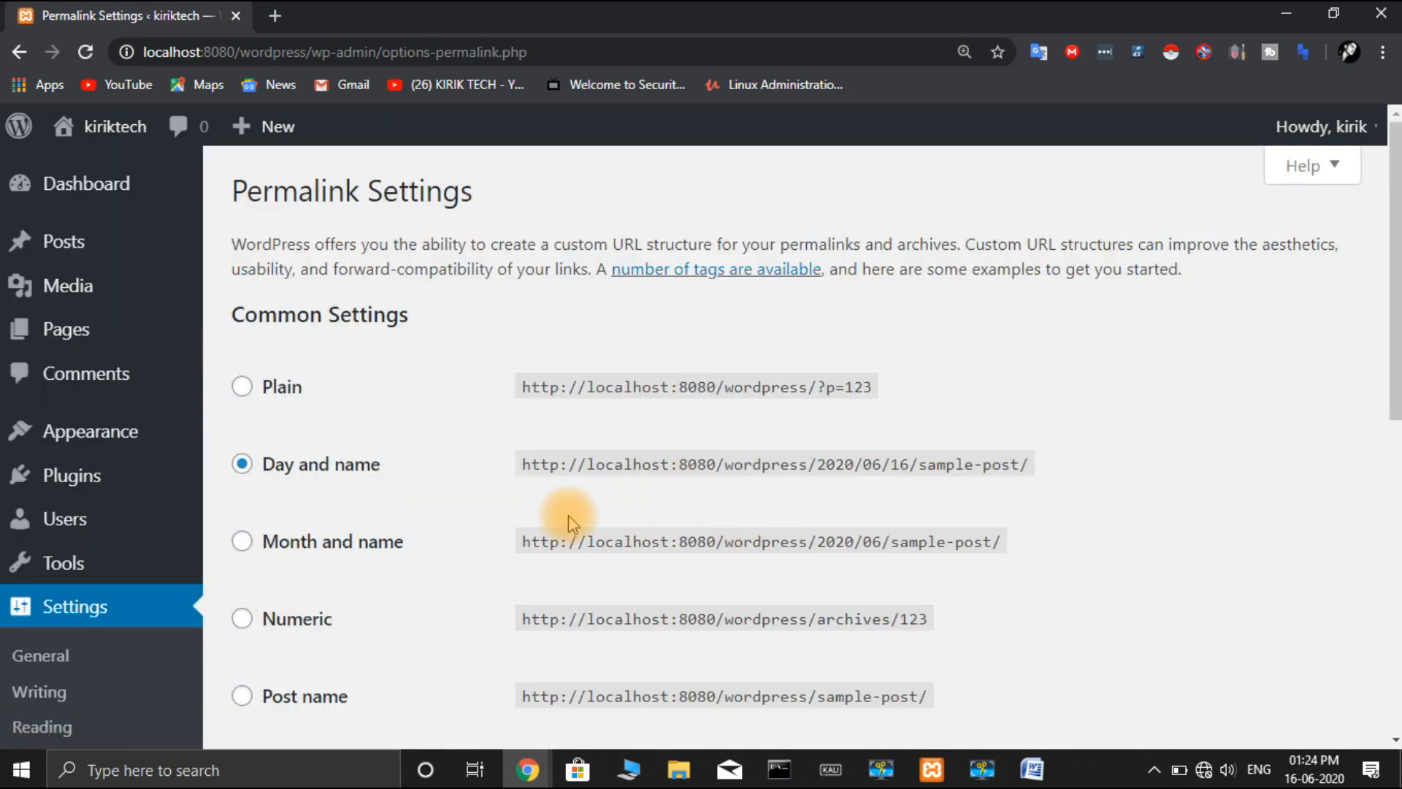
scroll(574, 520, down, 3)
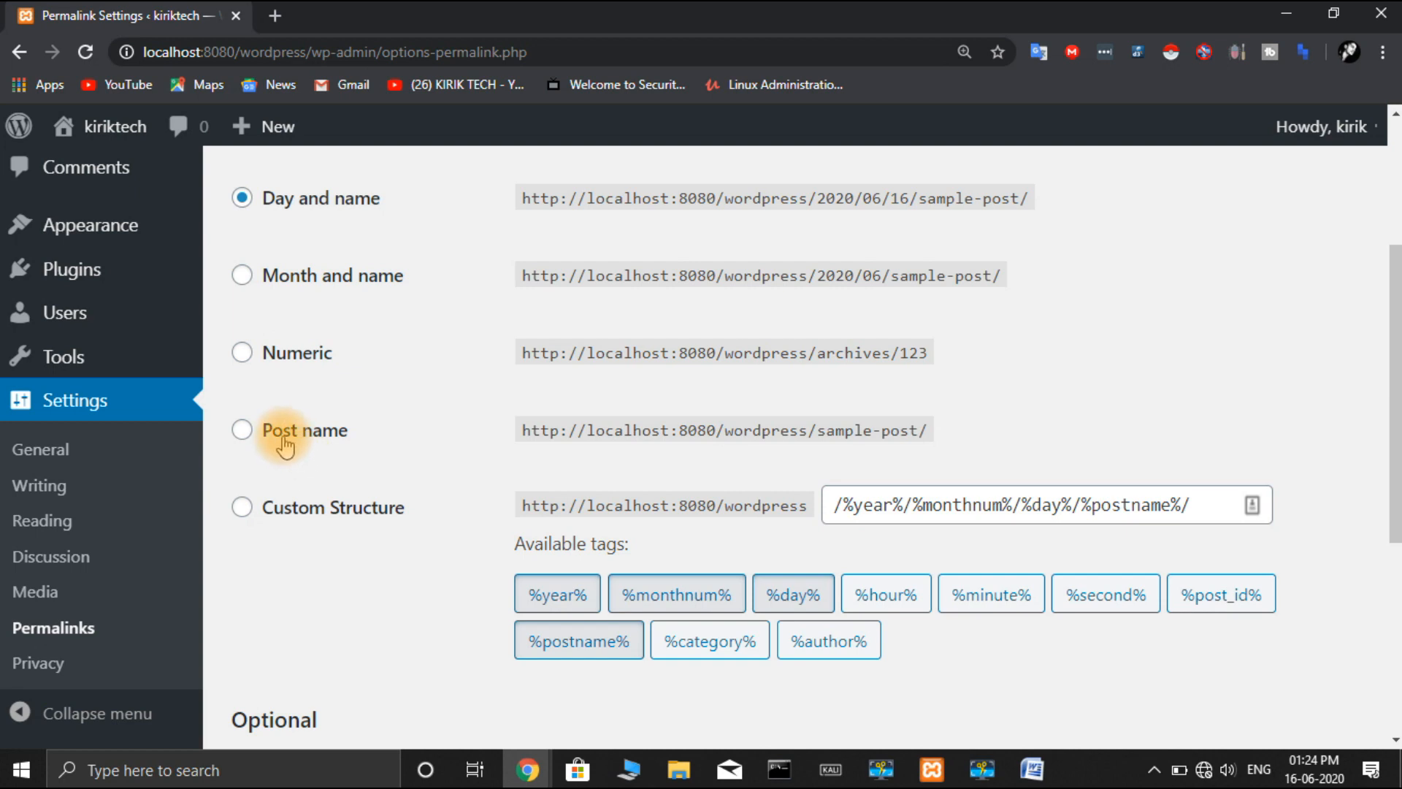
click(285, 439)
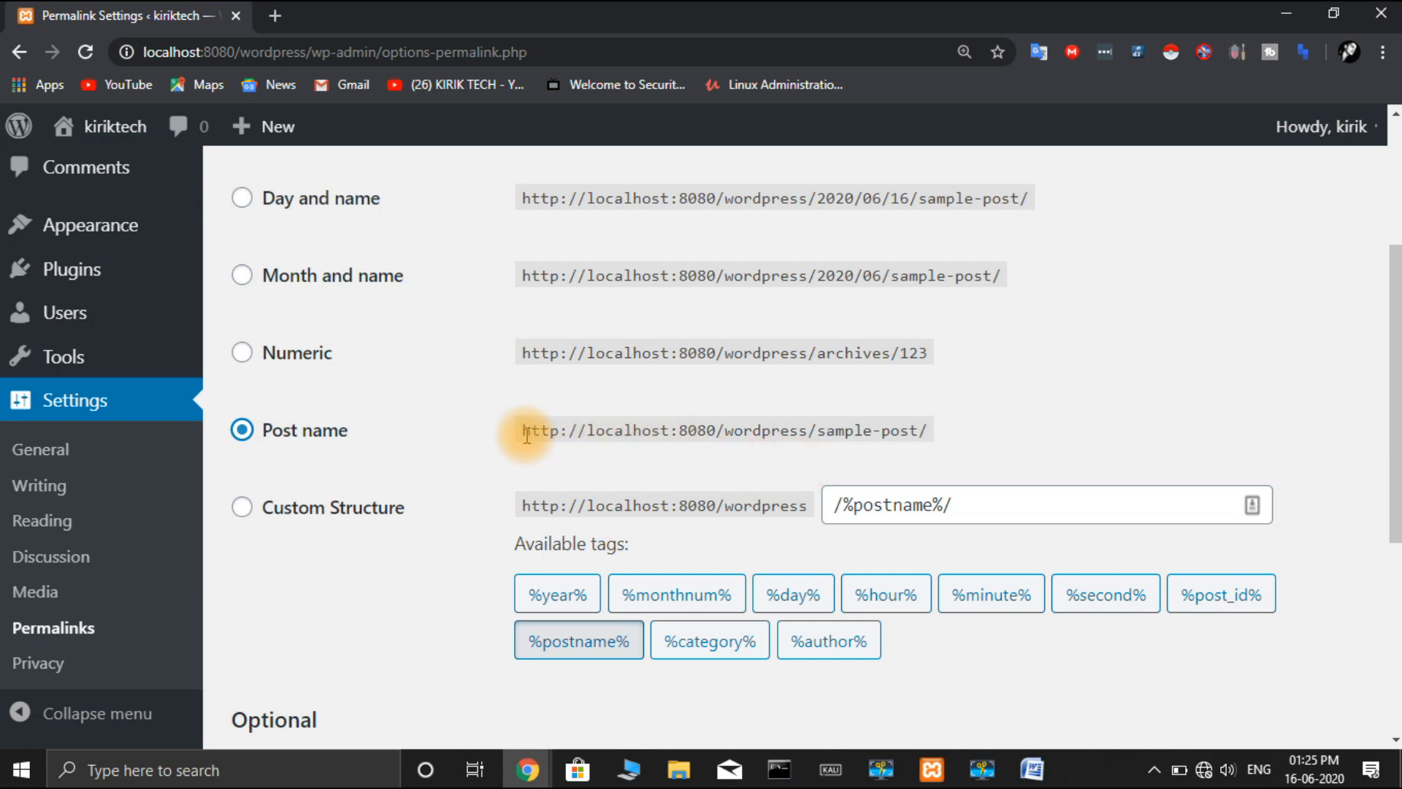
drag(522, 431, 810, 439)
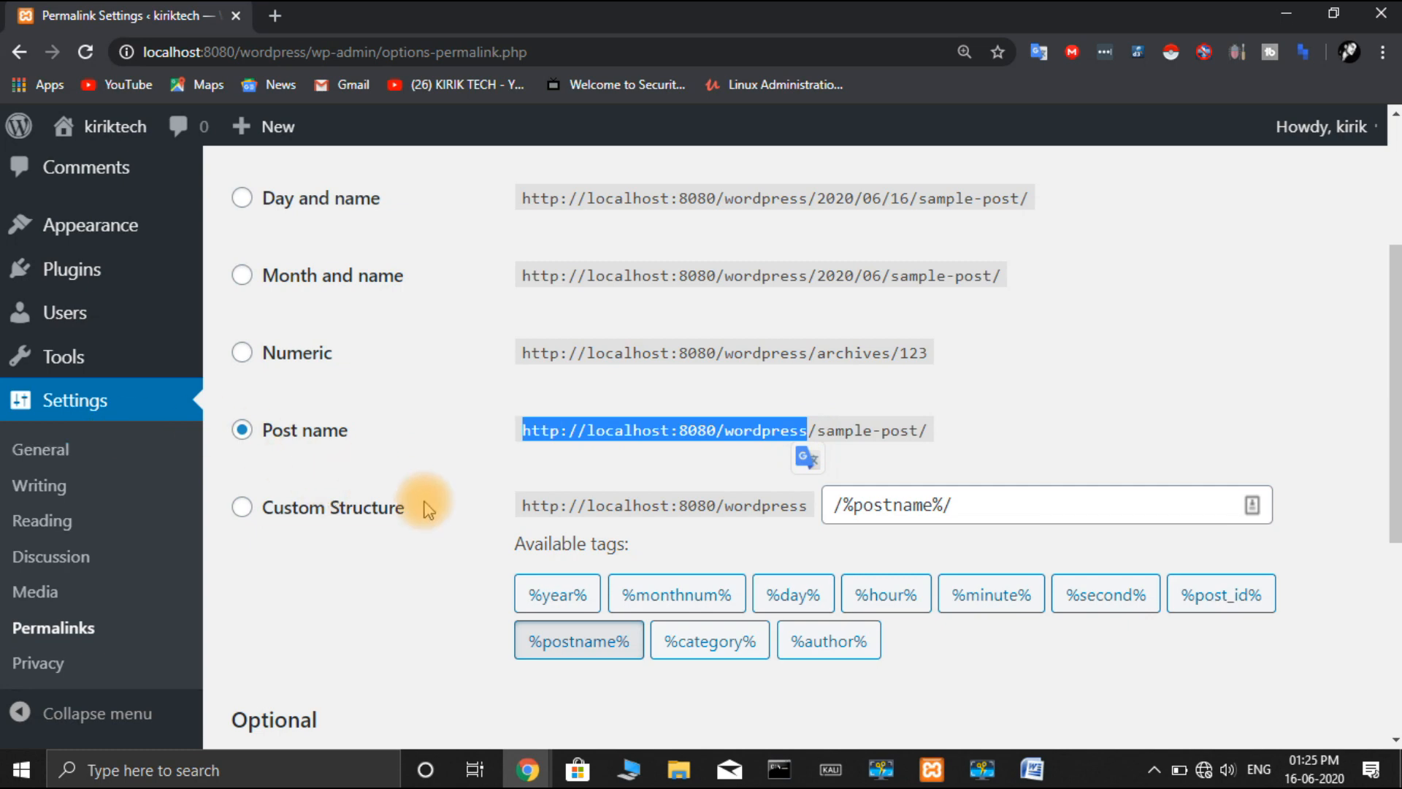
scroll(427, 509, up, 4)
scroll(425, 506, down, 10)
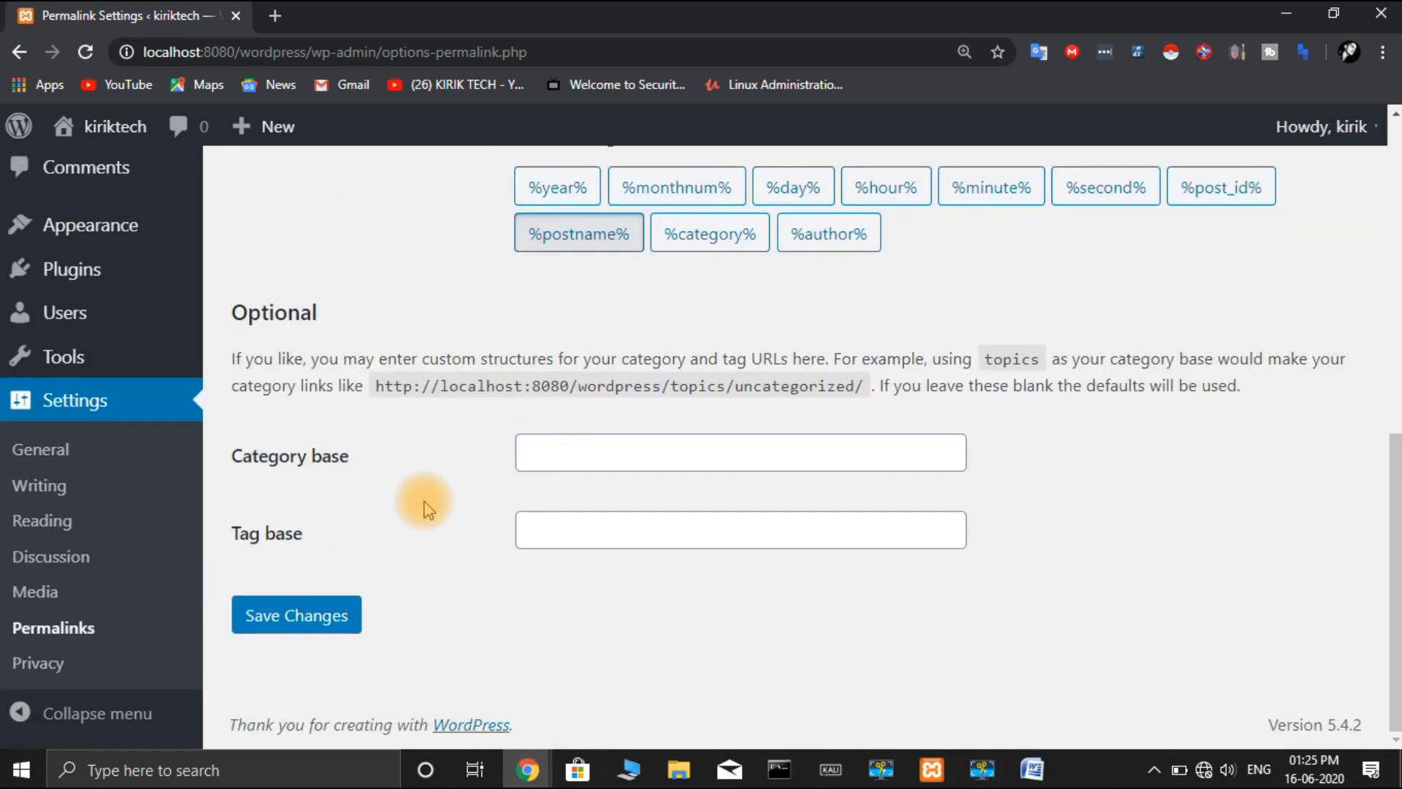
click(312, 618)
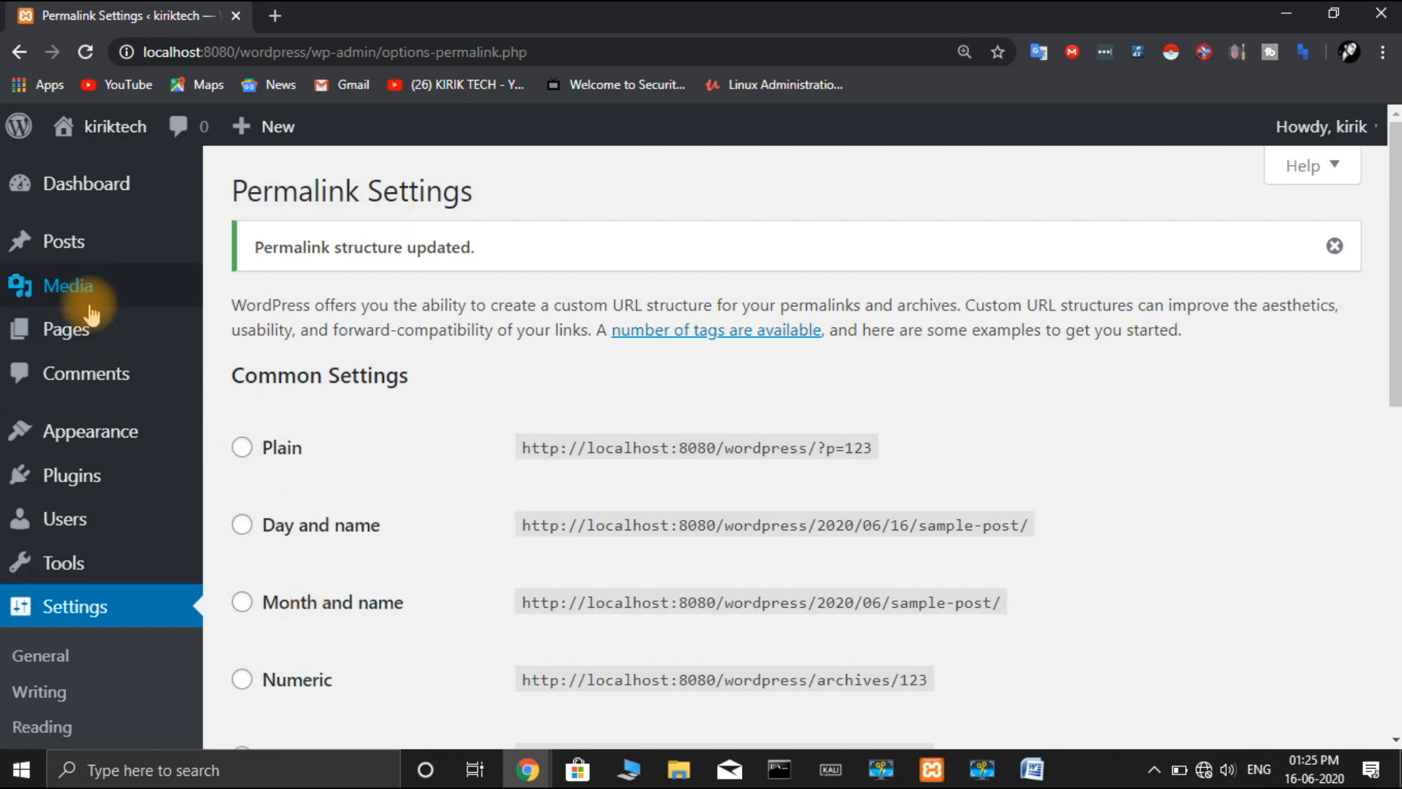
- Visit the site and open the "Ethical Hacking" post to check its URL, and return to the permalink settings
mouse_move(117, 193)
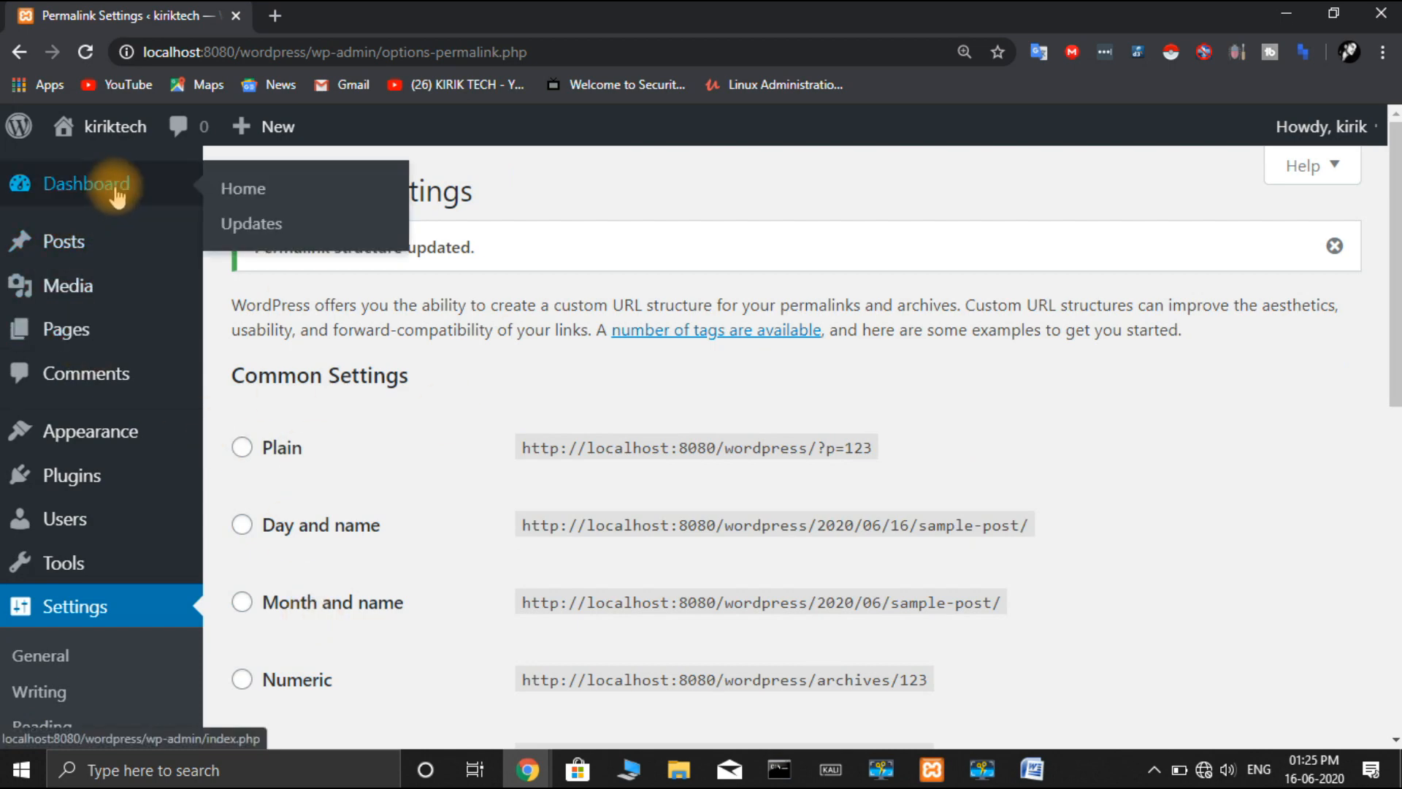
click(554, 50)
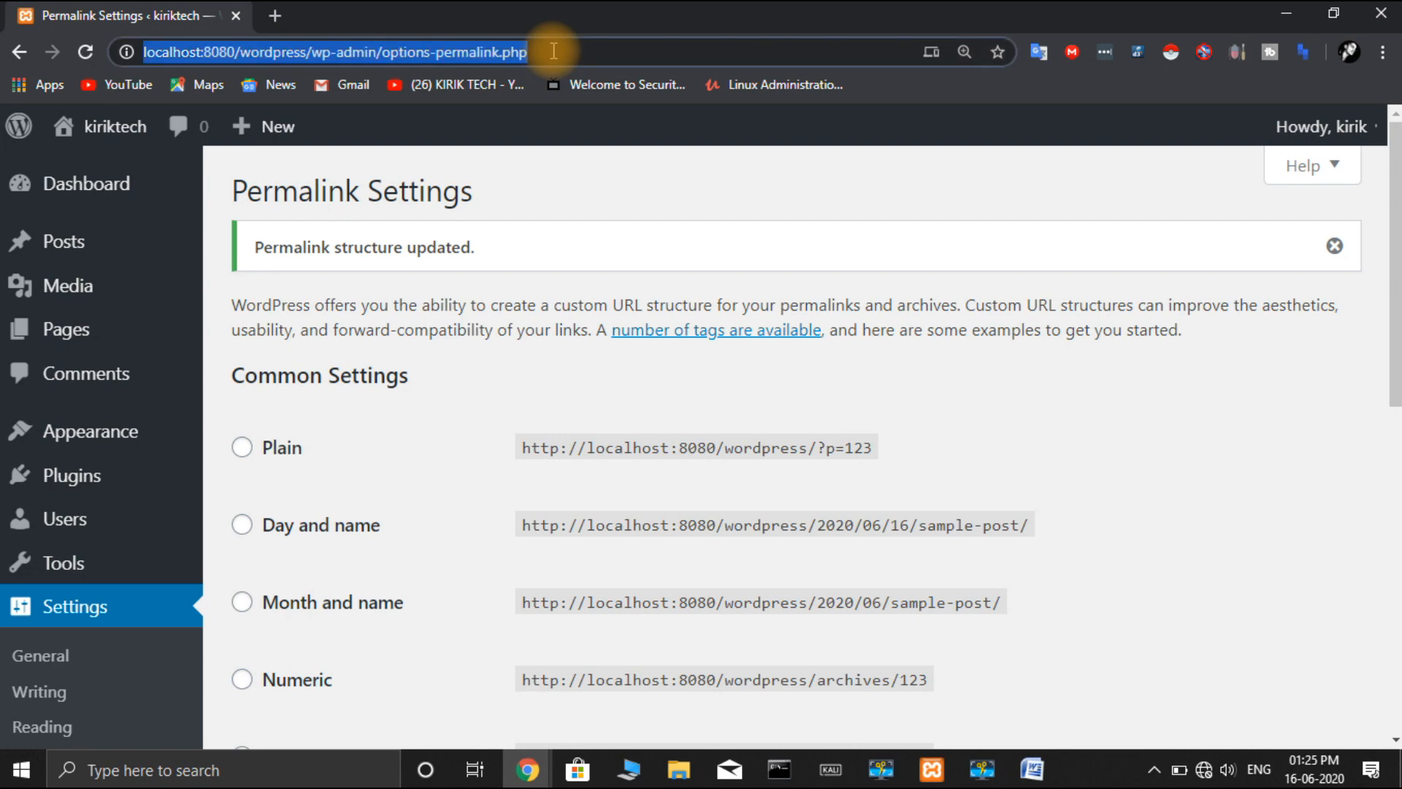
mouse_move(94, 122)
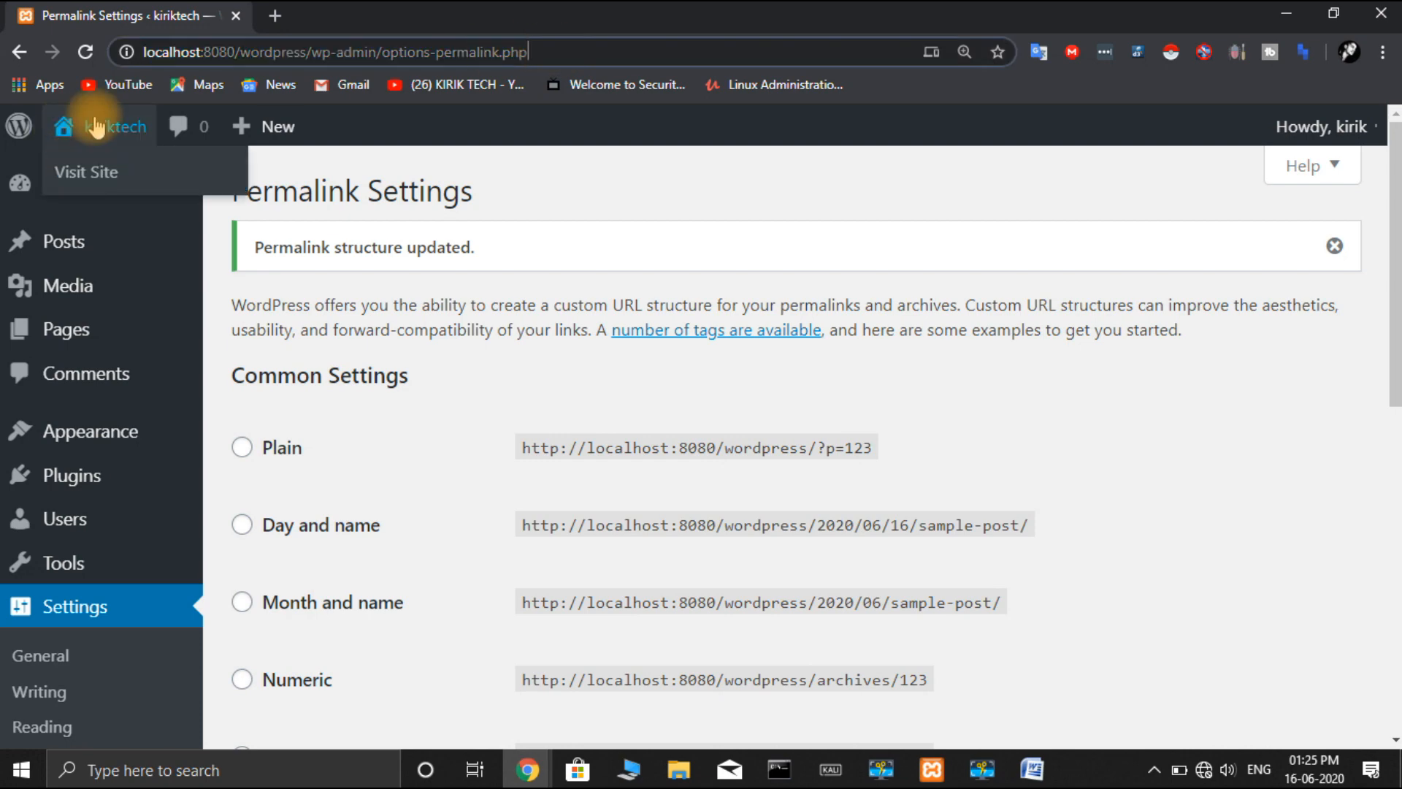
click(92, 170)
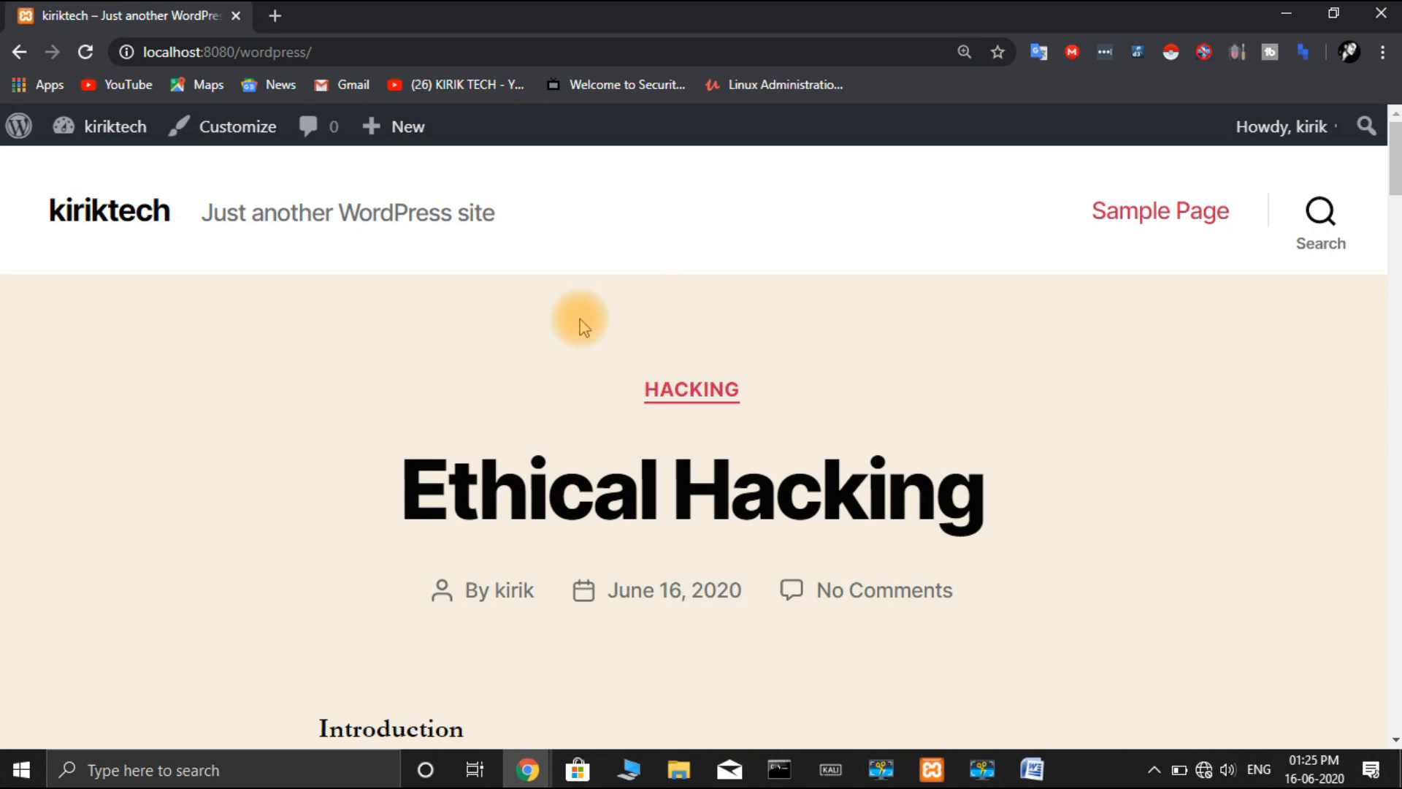
scroll(582, 321, down, 8)
scroll(580, 321, up, 5)
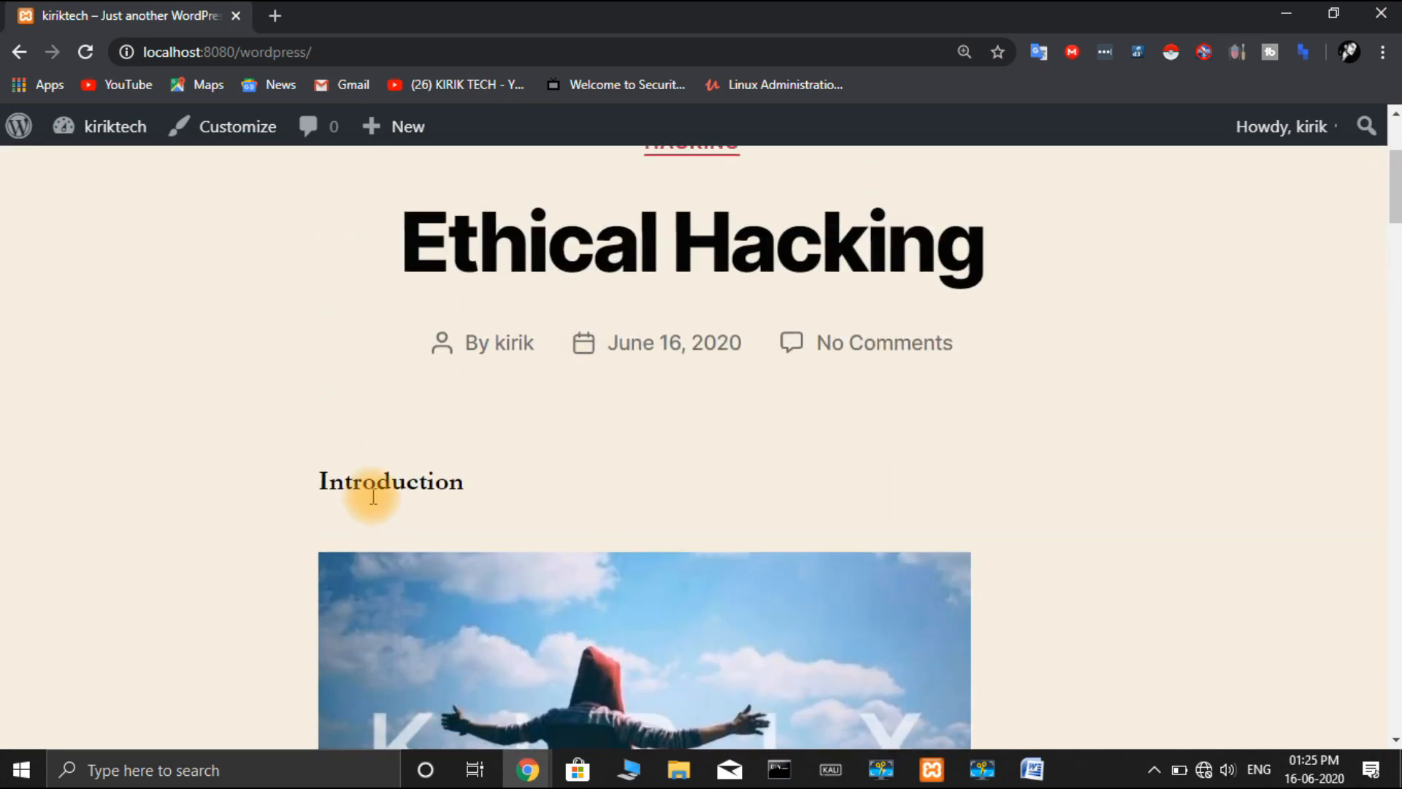
click(609, 249)
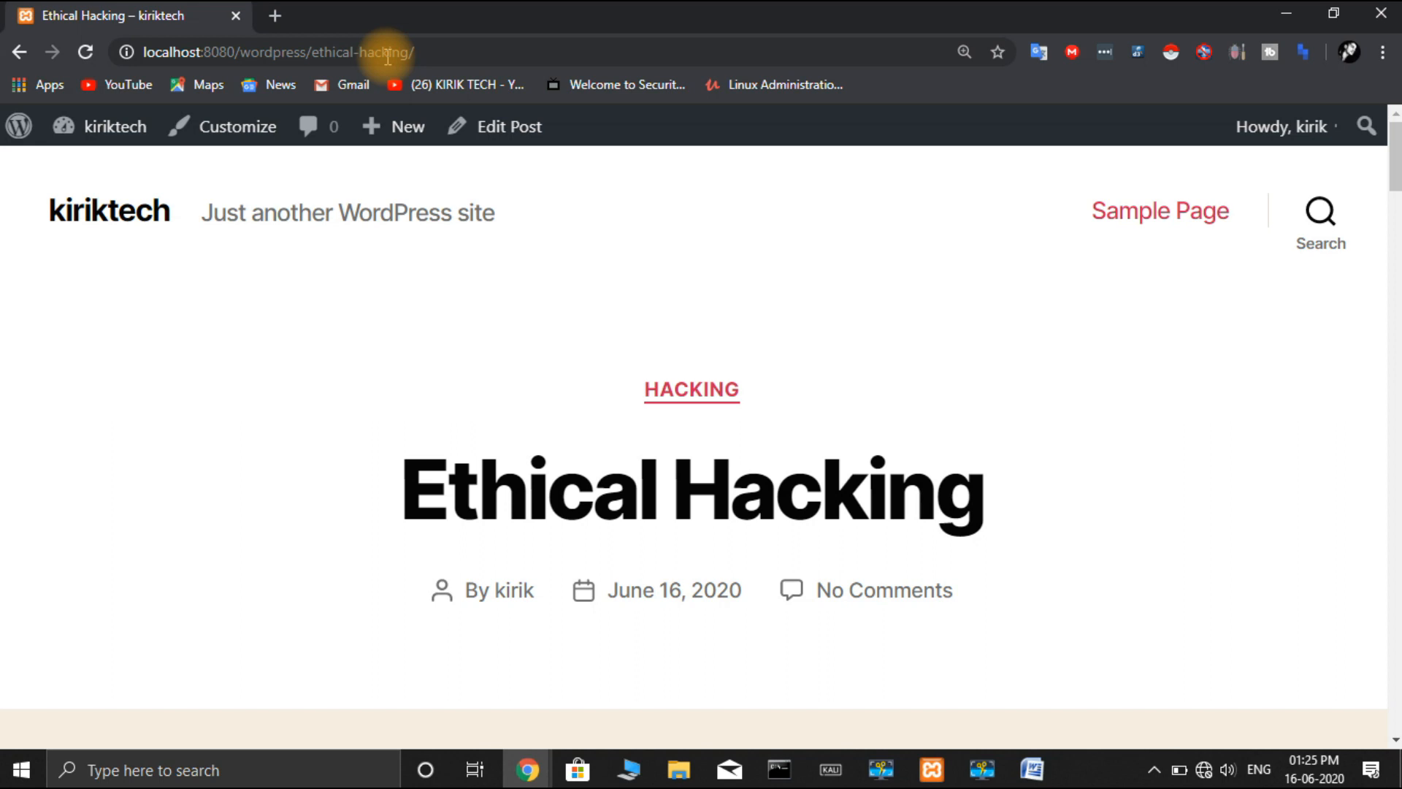
click(20, 52)
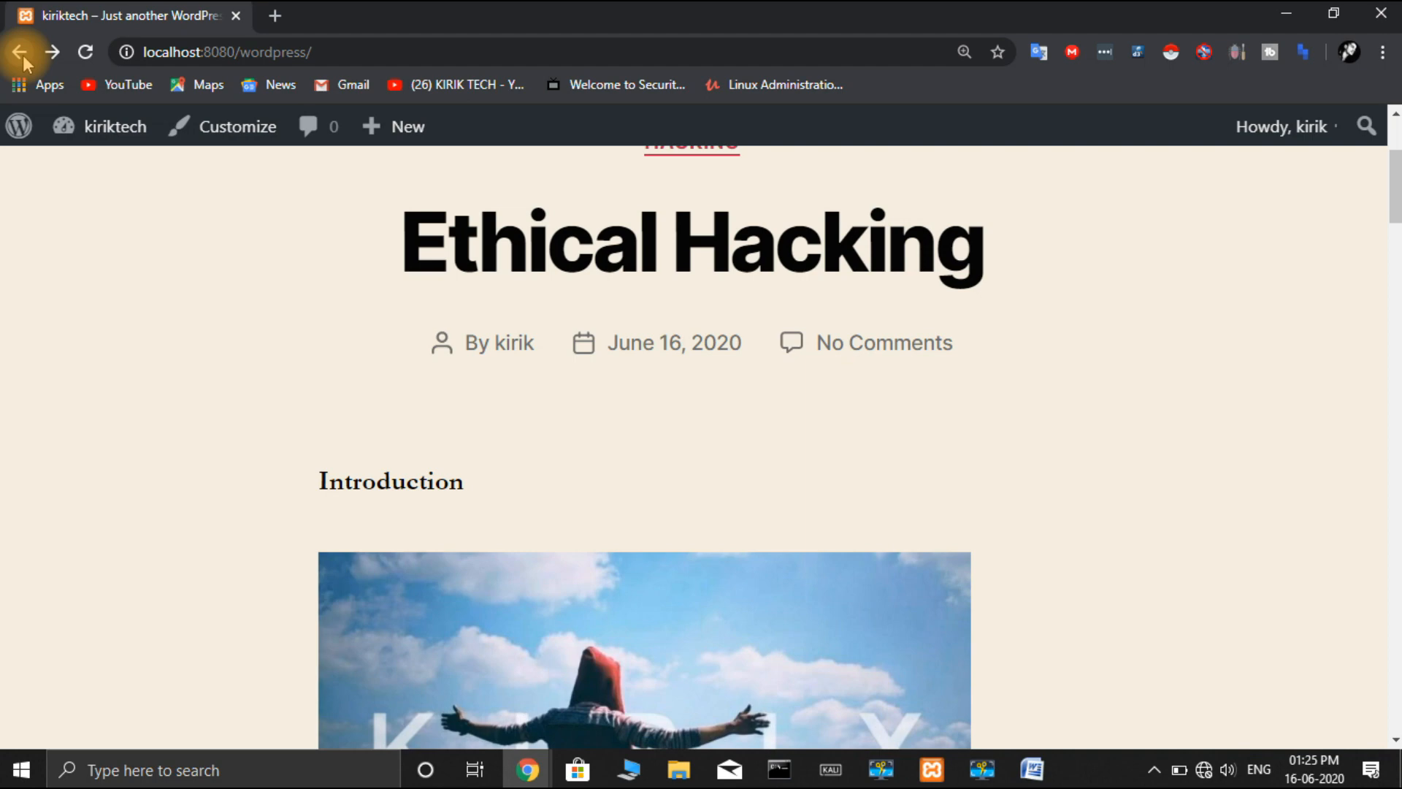
click(21, 54)
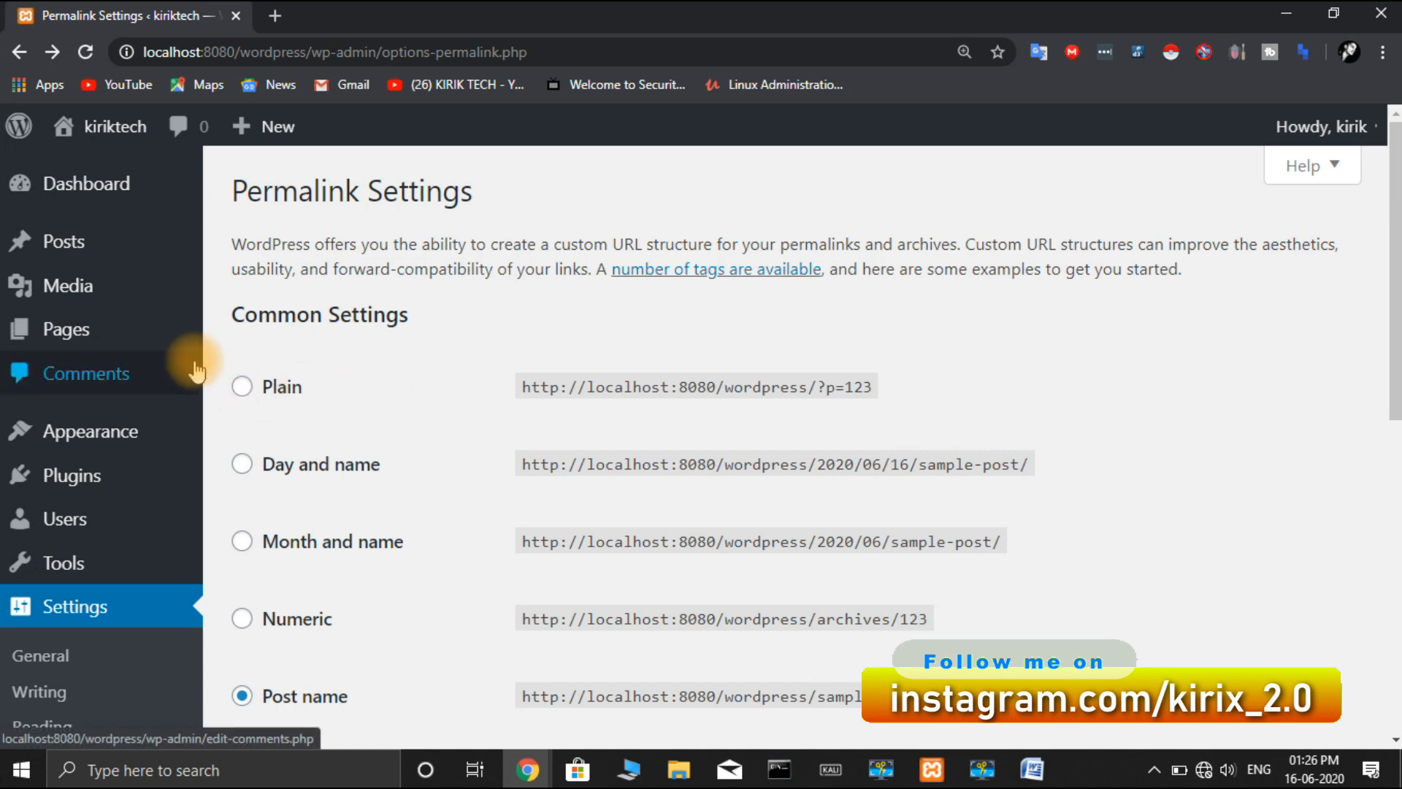
mouse_move(168, 257)
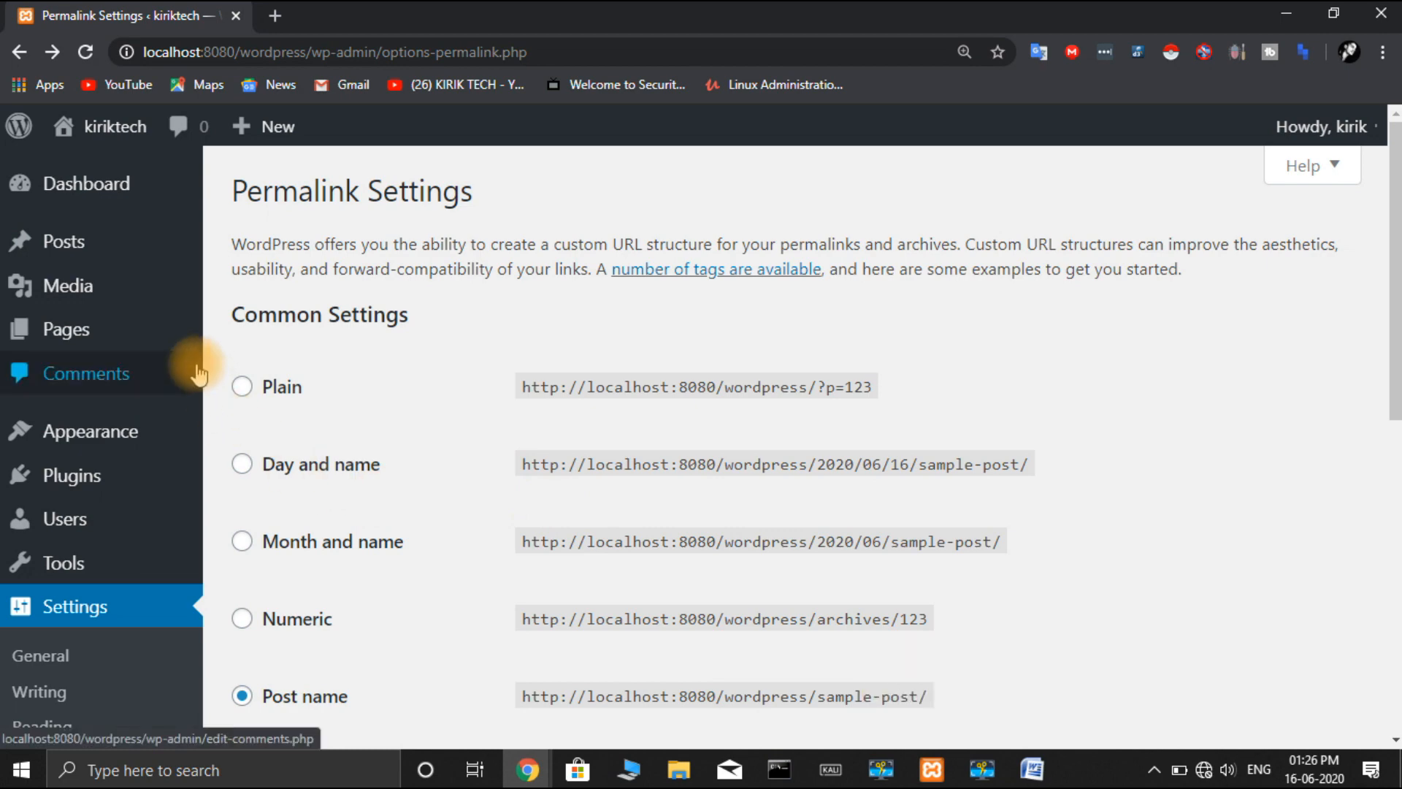
mouse_move(126, 307)
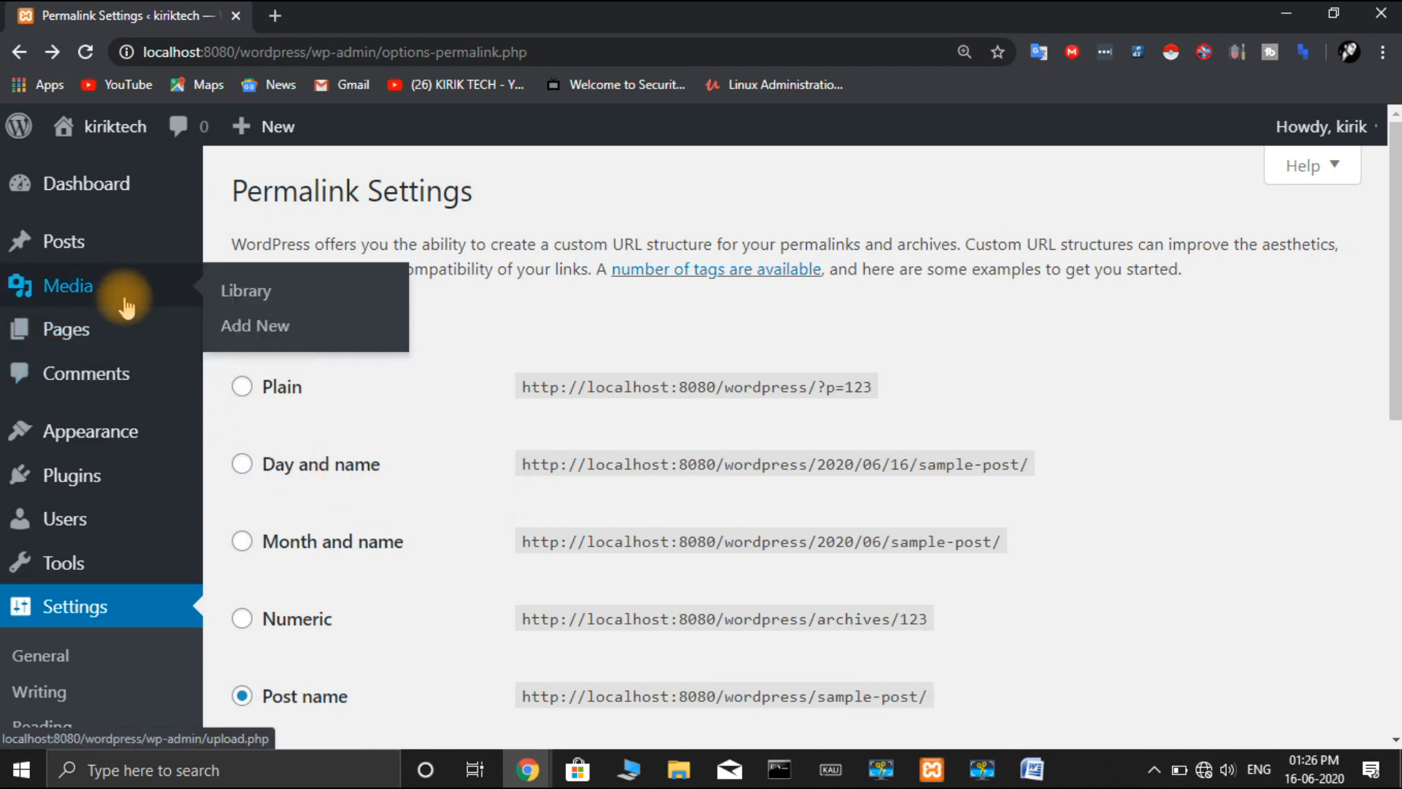